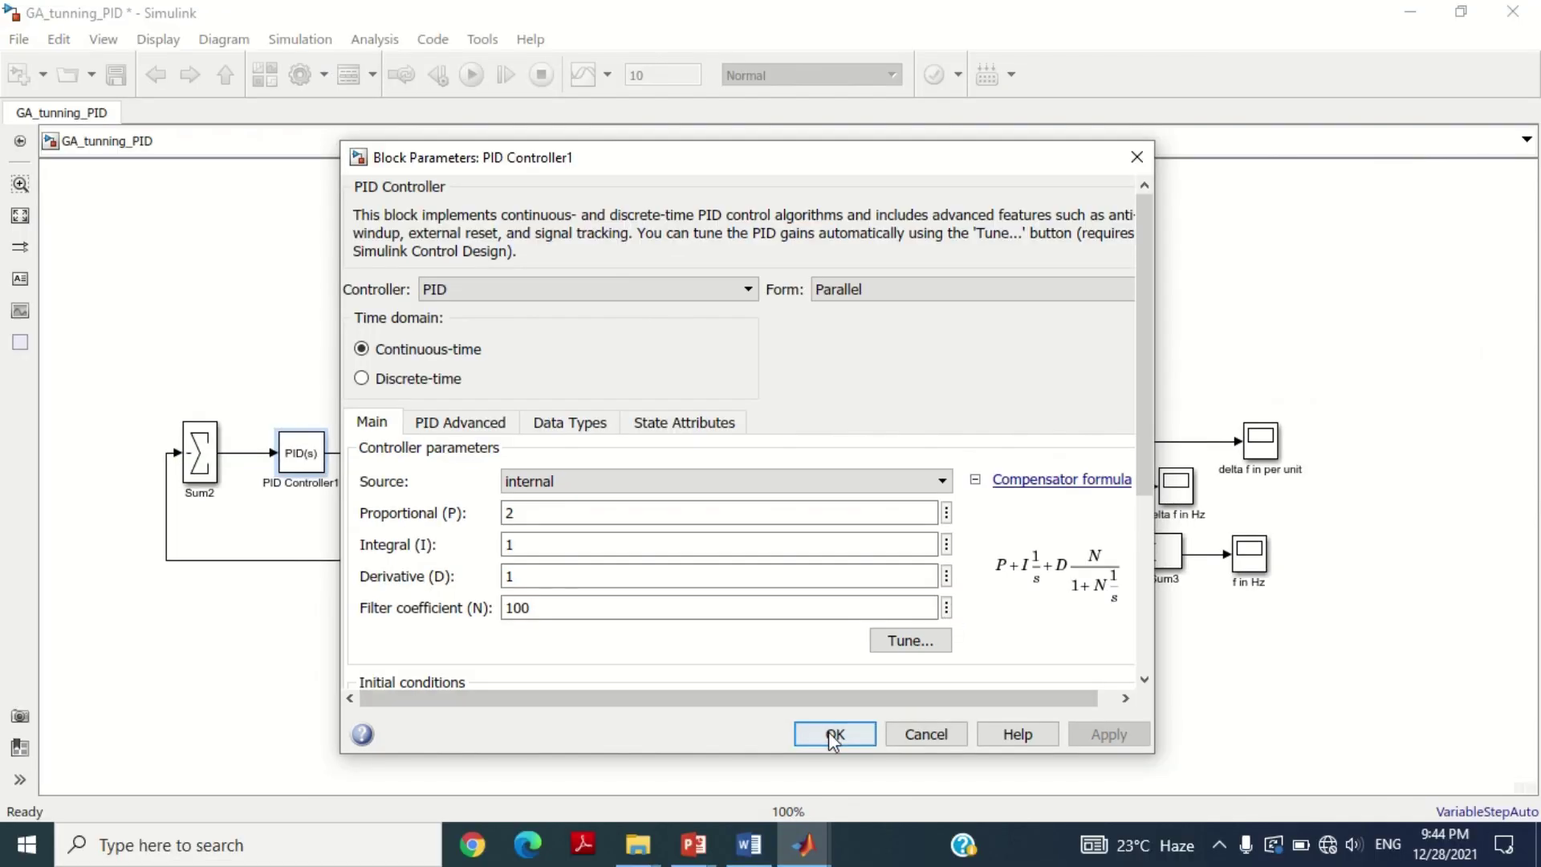
Step: Run the simulation with the current PID Controller1 settings and inspect the full response in the f in Hz scope
{"action": "left_click", "coordinate": [873, 776]}
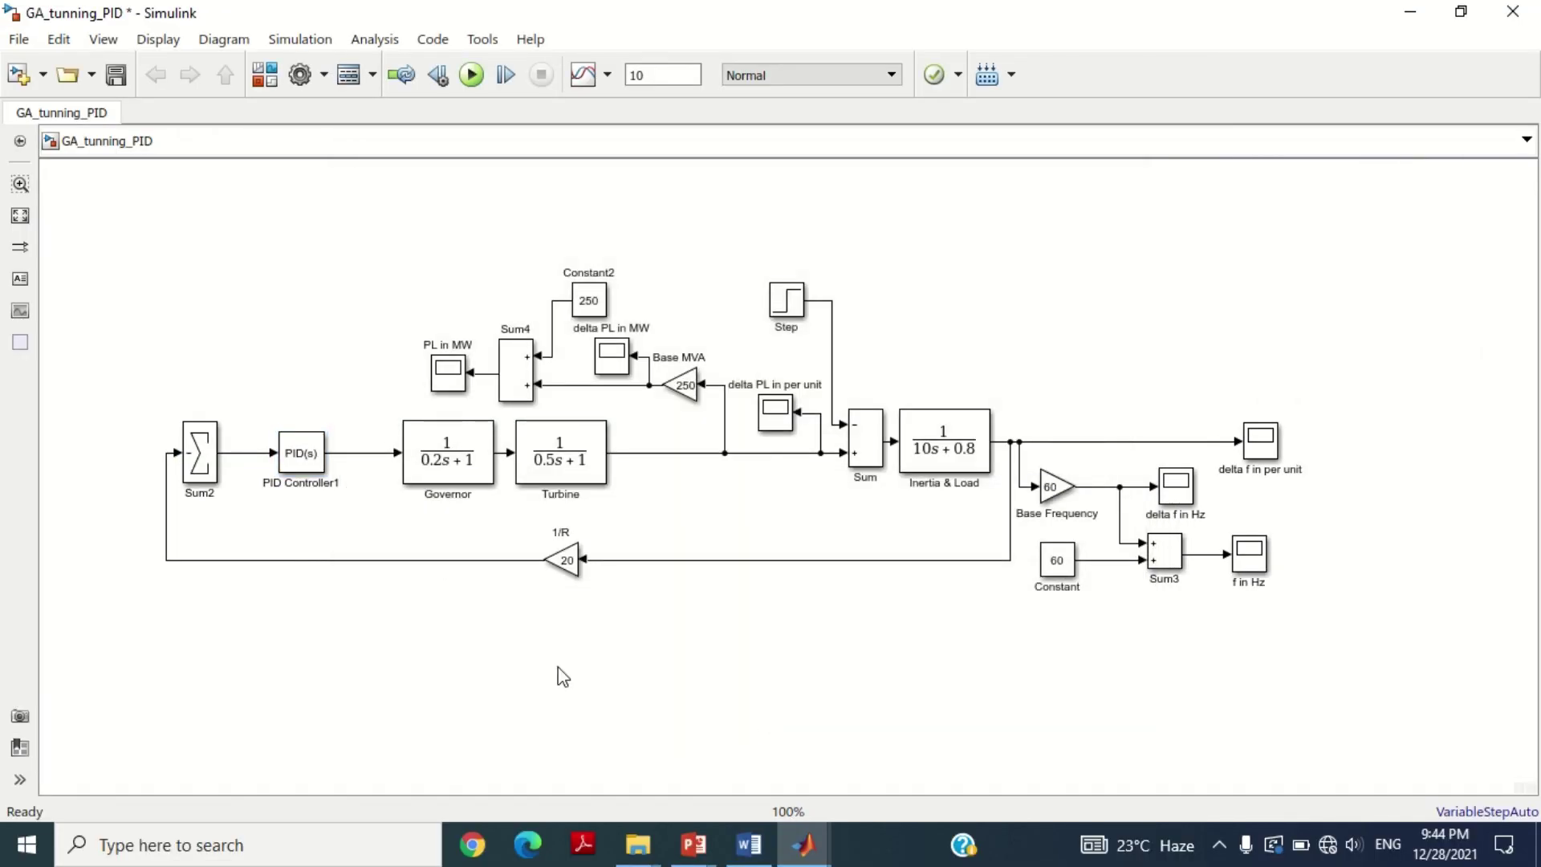
{"action": "left_click", "coordinate": [471, 75]}
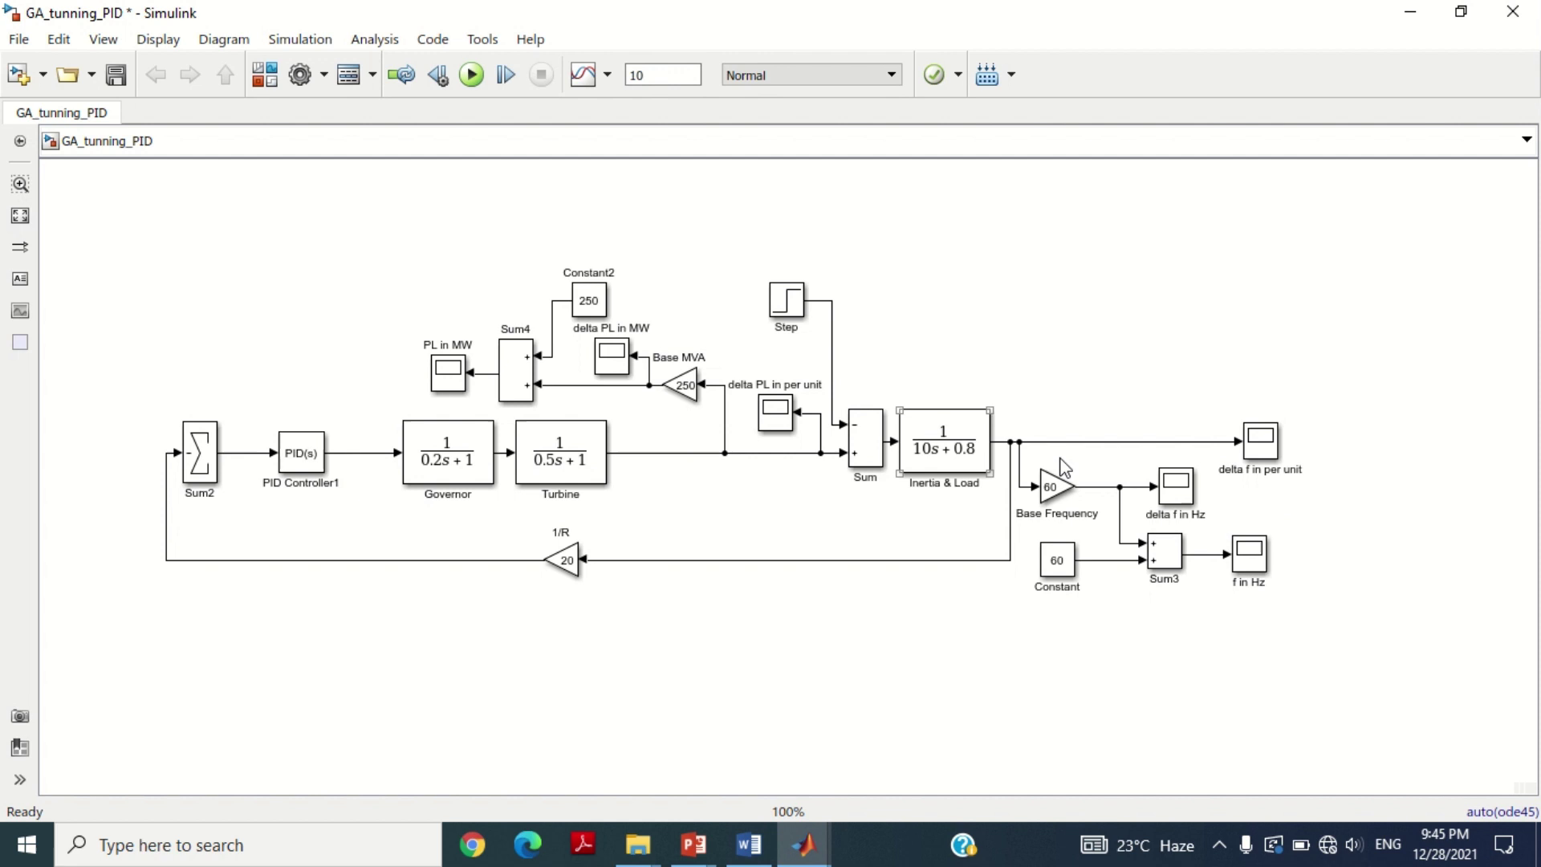
{"action": "left_click", "coordinate": [1249, 447]}
{"action": "double_click", "coordinate": [1249, 551]}
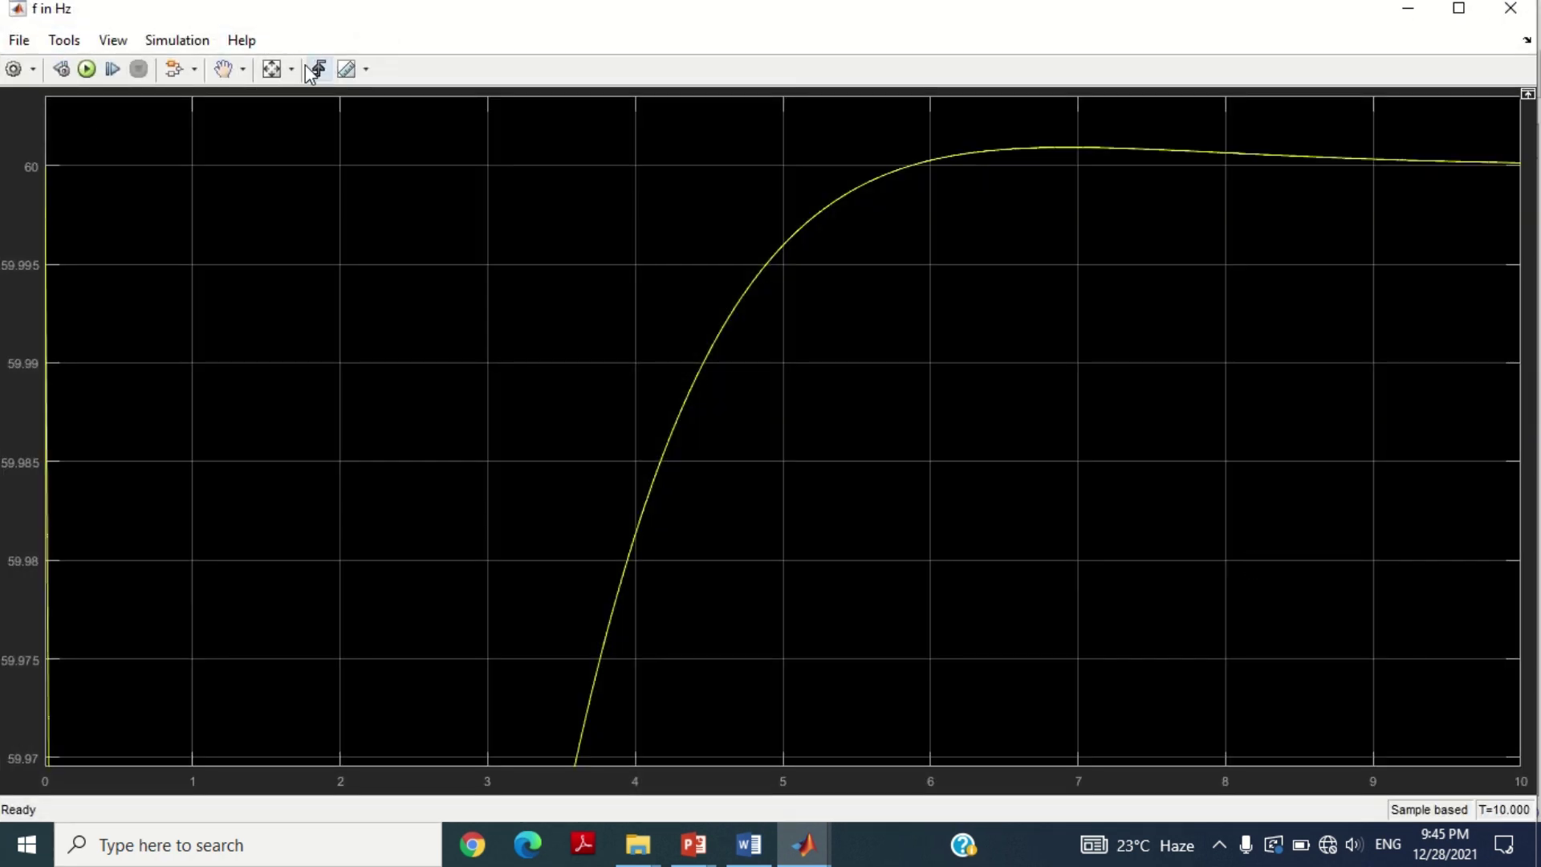
{"action": "left_click", "coordinate": [272, 69]}
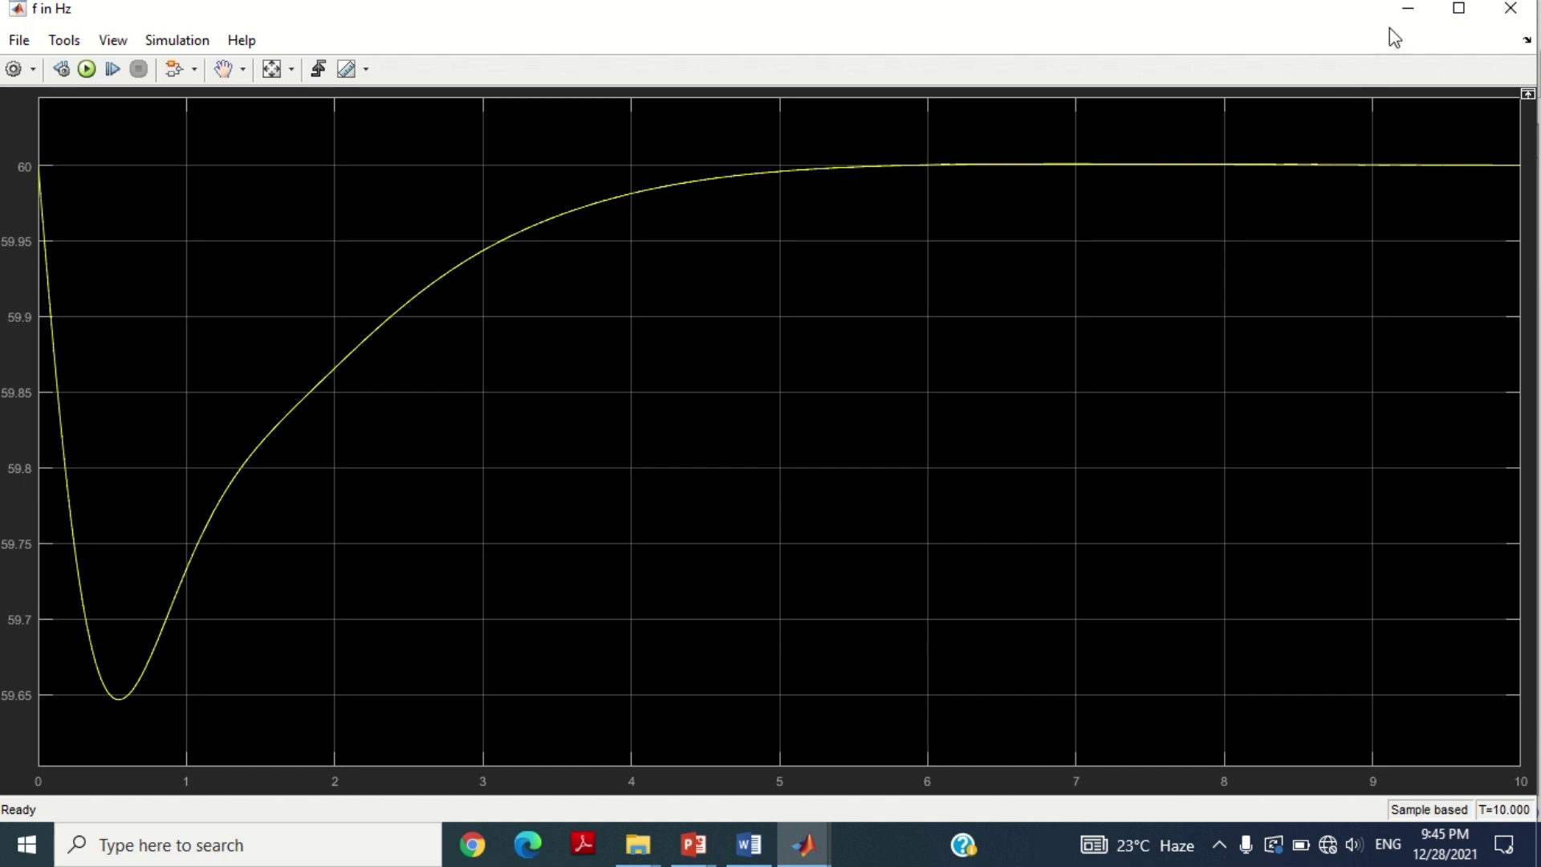
{"action": "left_click", "coordinate": [1412, 13]}
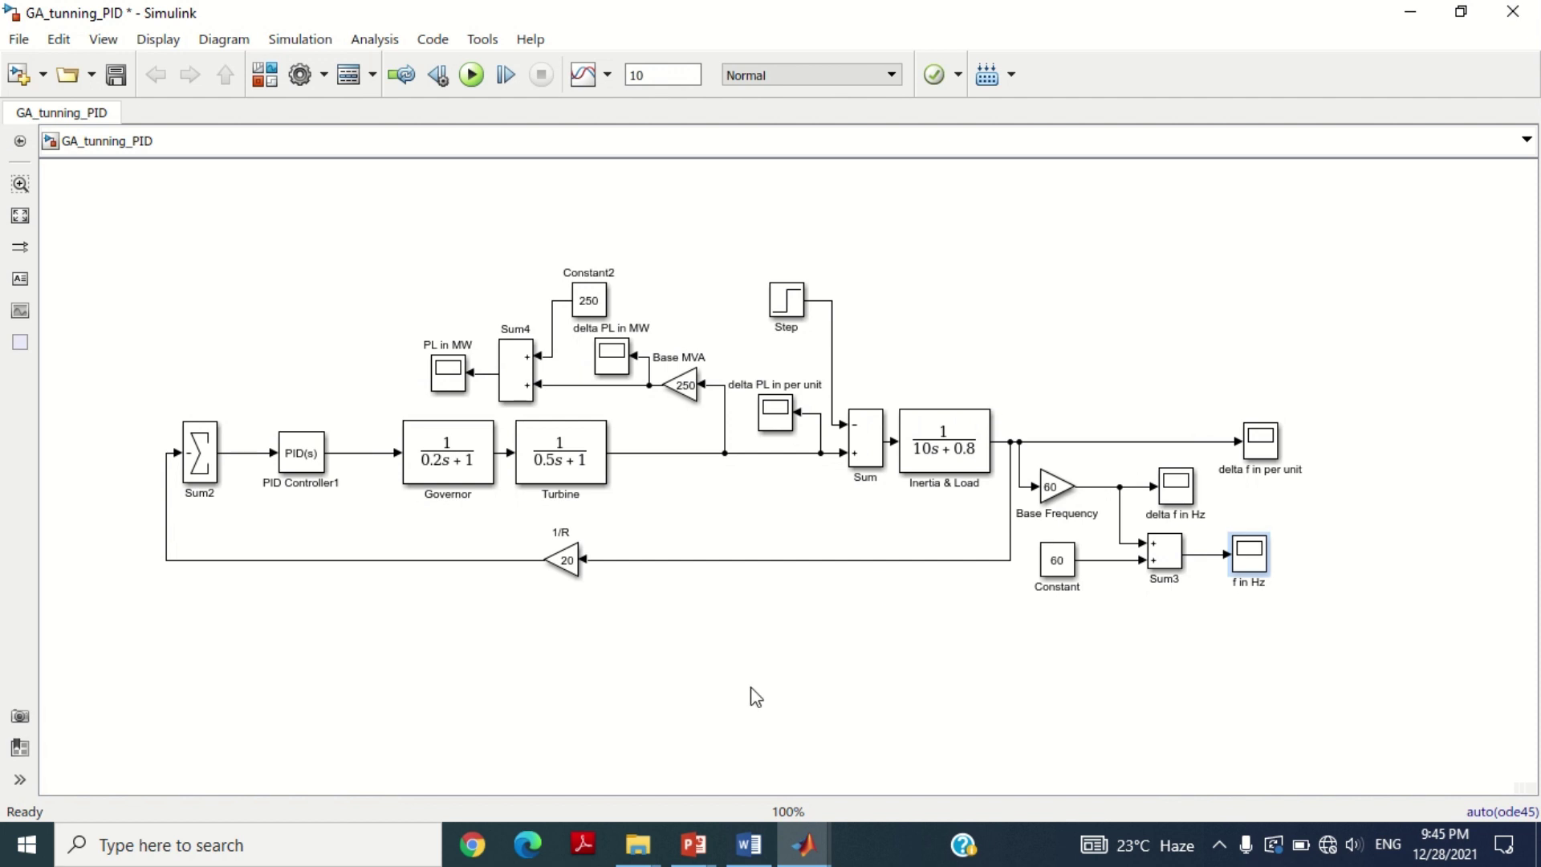
Step: Duplicate the entire block diagram and place the copy directly below the original control loop
{"action": "key", "text": "ctrl+a"}
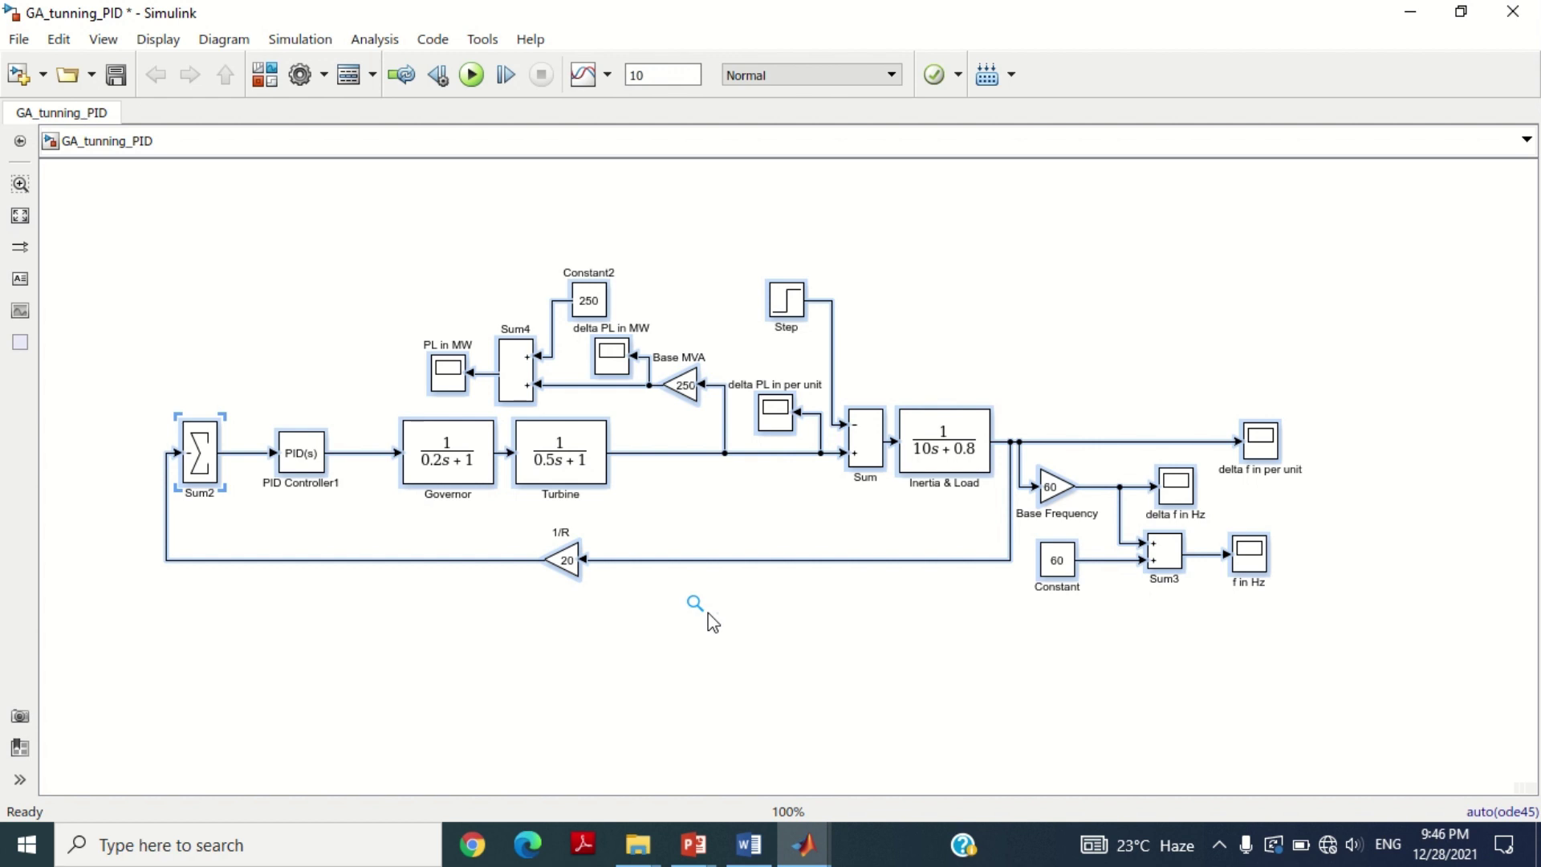
{"action": "key", "text": "ctrl+c"}
{"action": "key", "text": "ctrl+v"}
{"action": "left_click_drag", "start_coordinate": [581, 479], "coordinate": [564, 760]}
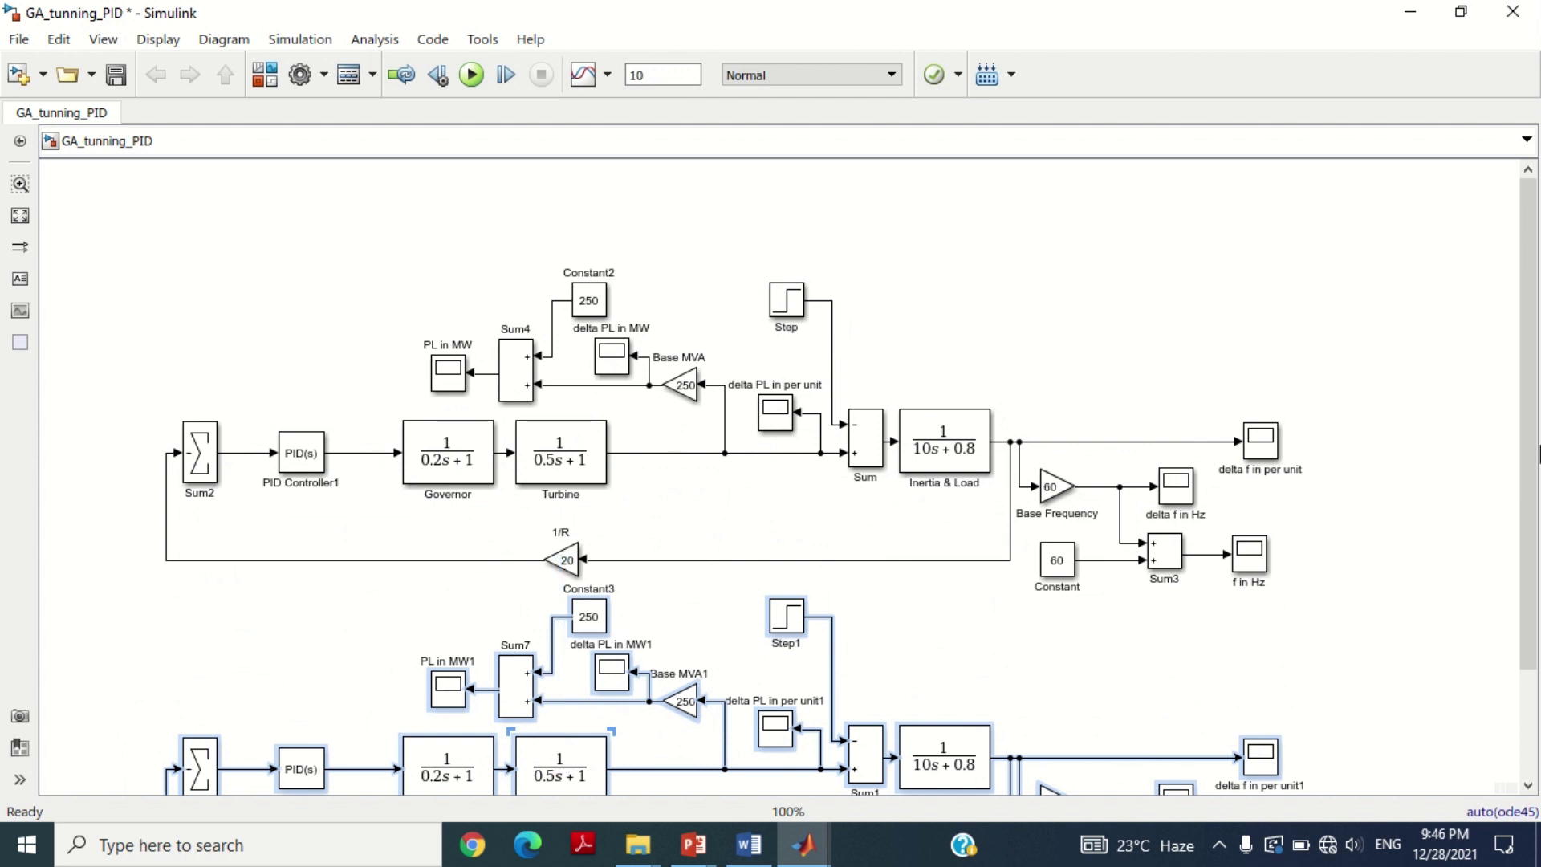
{"action": "scroll", "coordinate": [1529, 457], "scroll_direction": "down", "scroll_amount": 3}
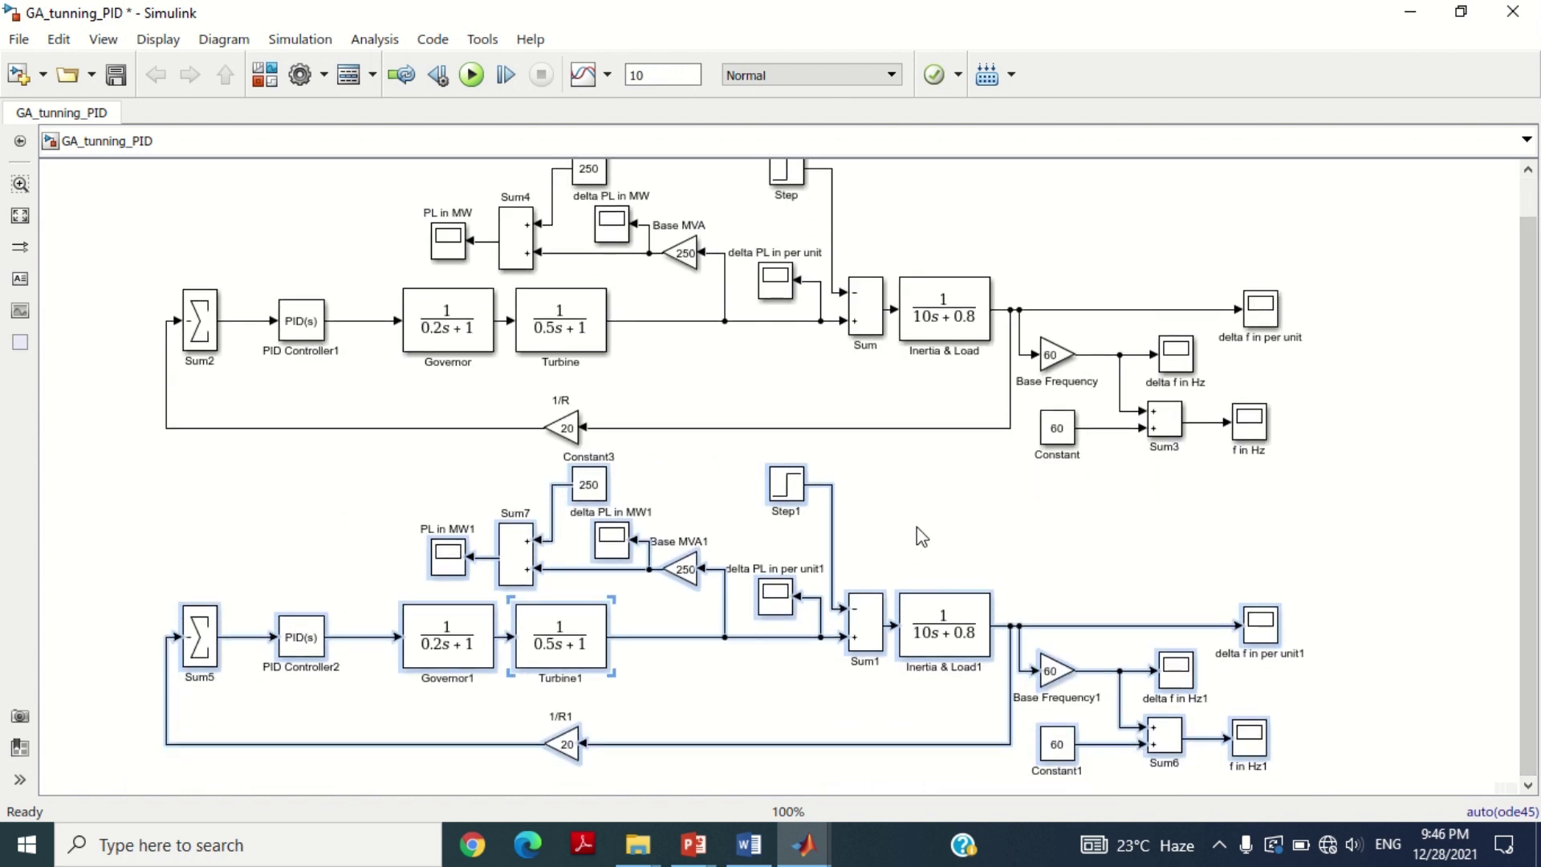
{"action": "left_click", "coordinate": [917, 527]}
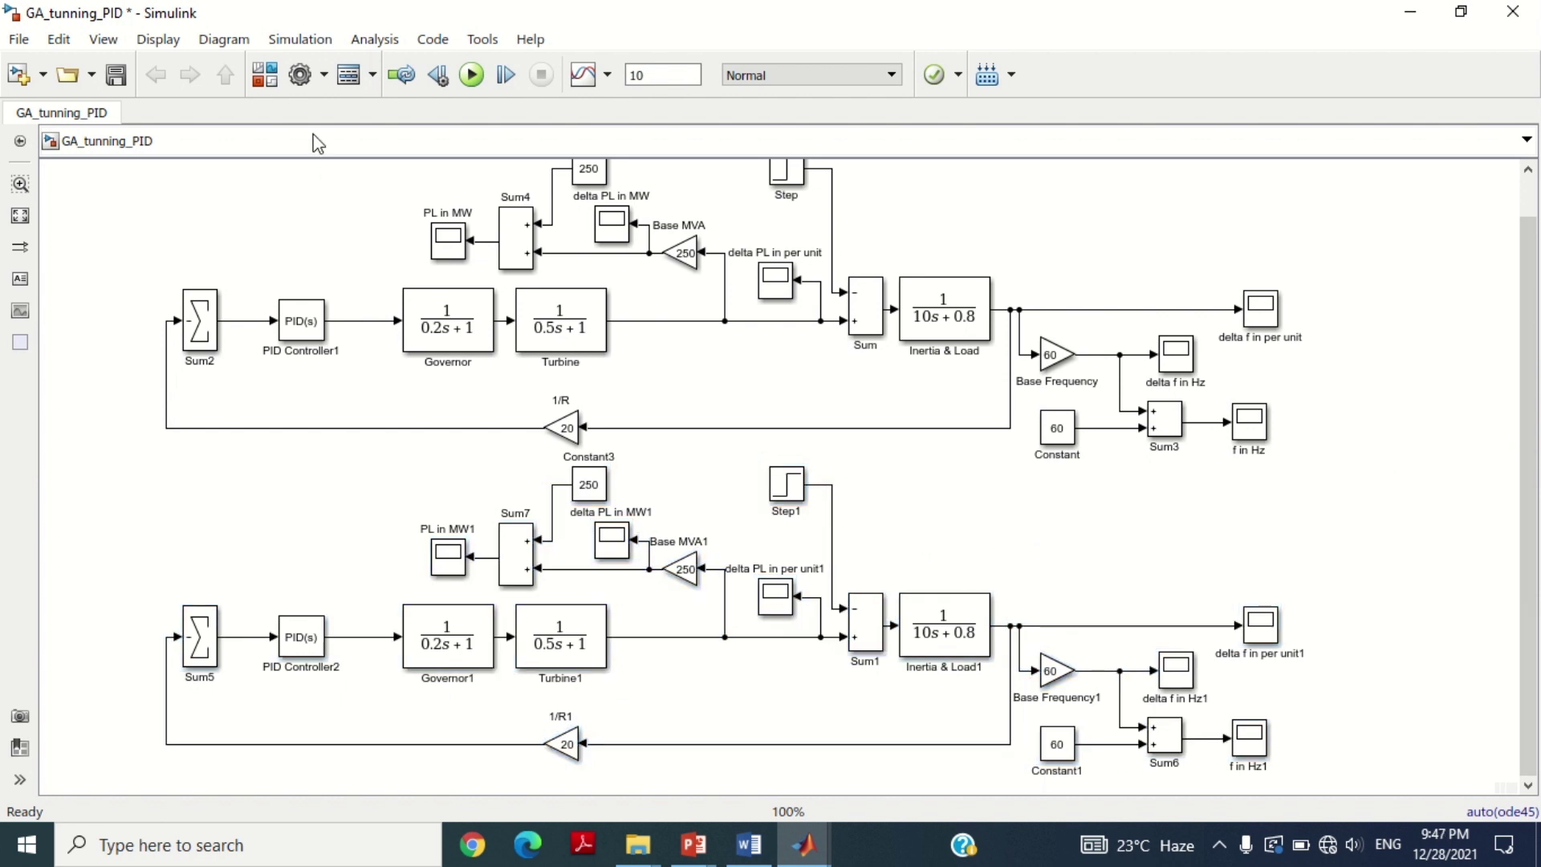
Step: Add a Mux fed by the Sum3 and Sum6 outputs, moving the delta f in per unit1 scope clear of the wiring
{"action": "left_click", "coordinate": [265, 83]}
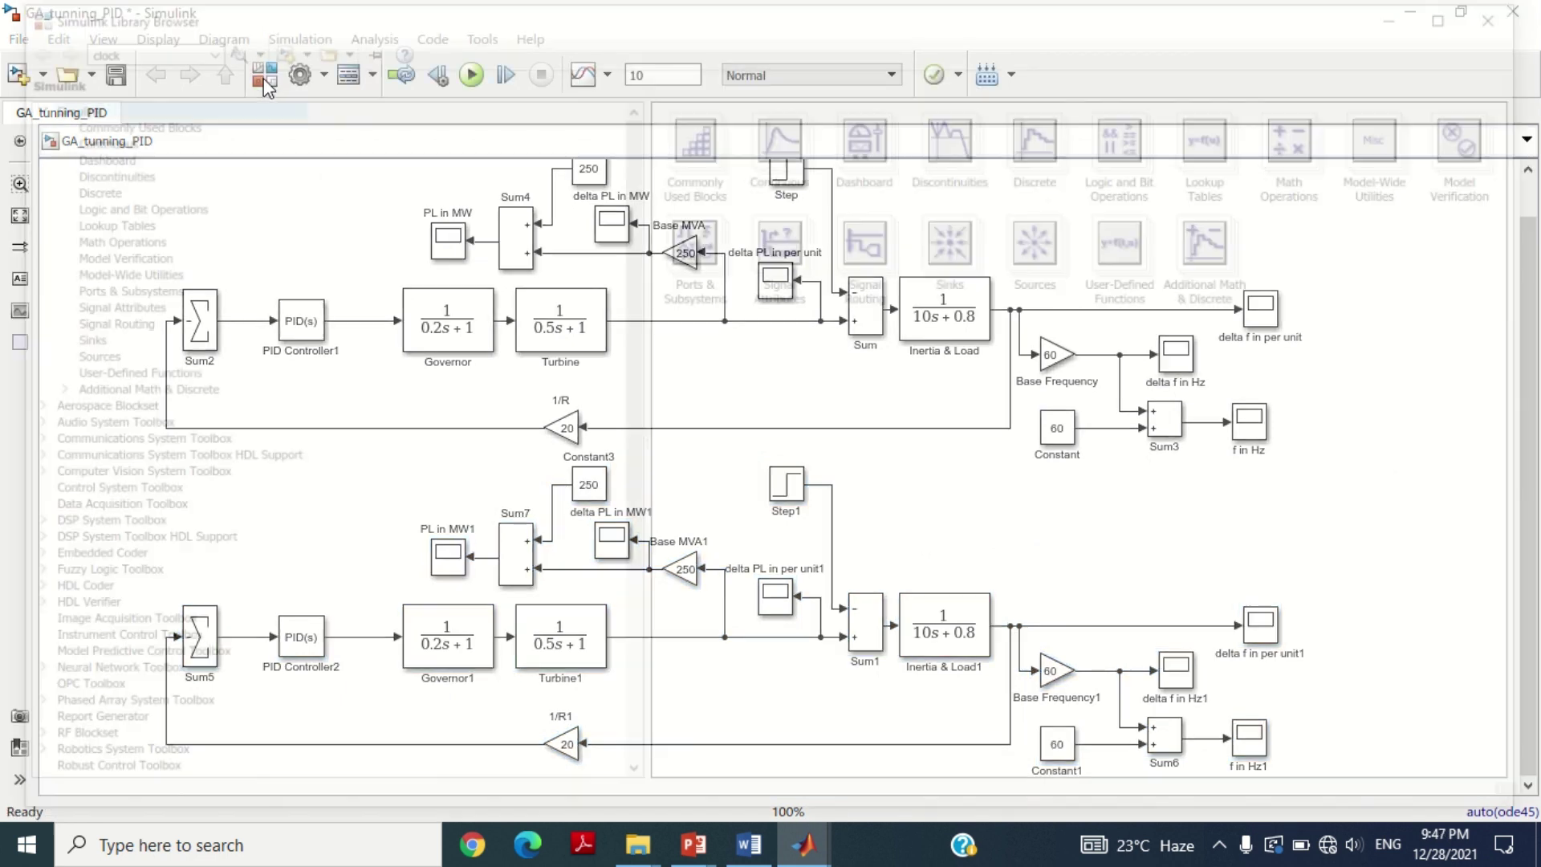
{"action": "double_click", "coordinate": [678, 144]}
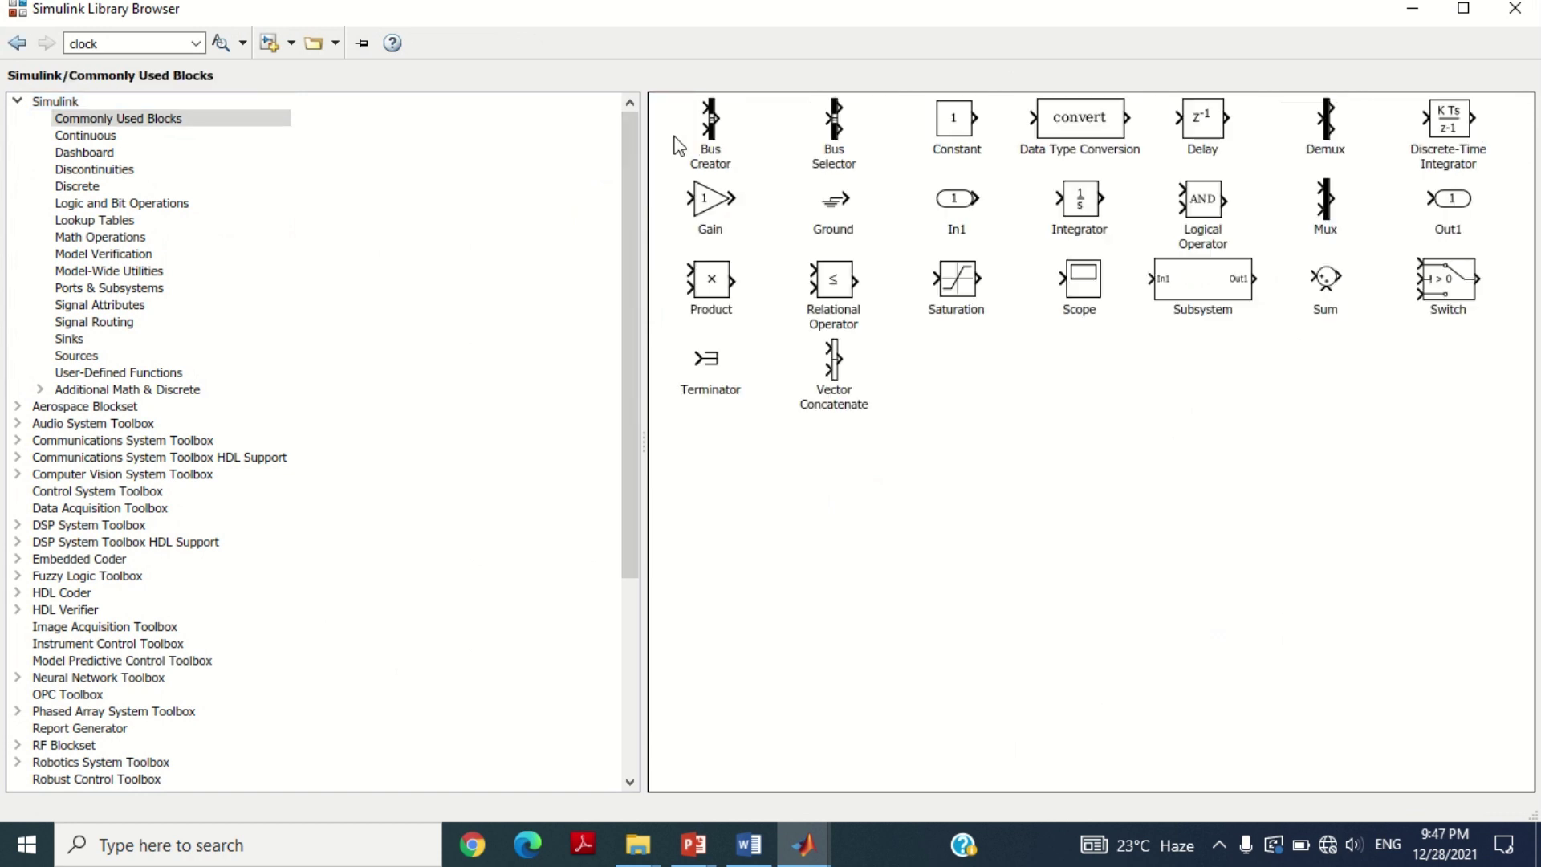
{"action": "right_click", "coordinate": [1329, 202]}
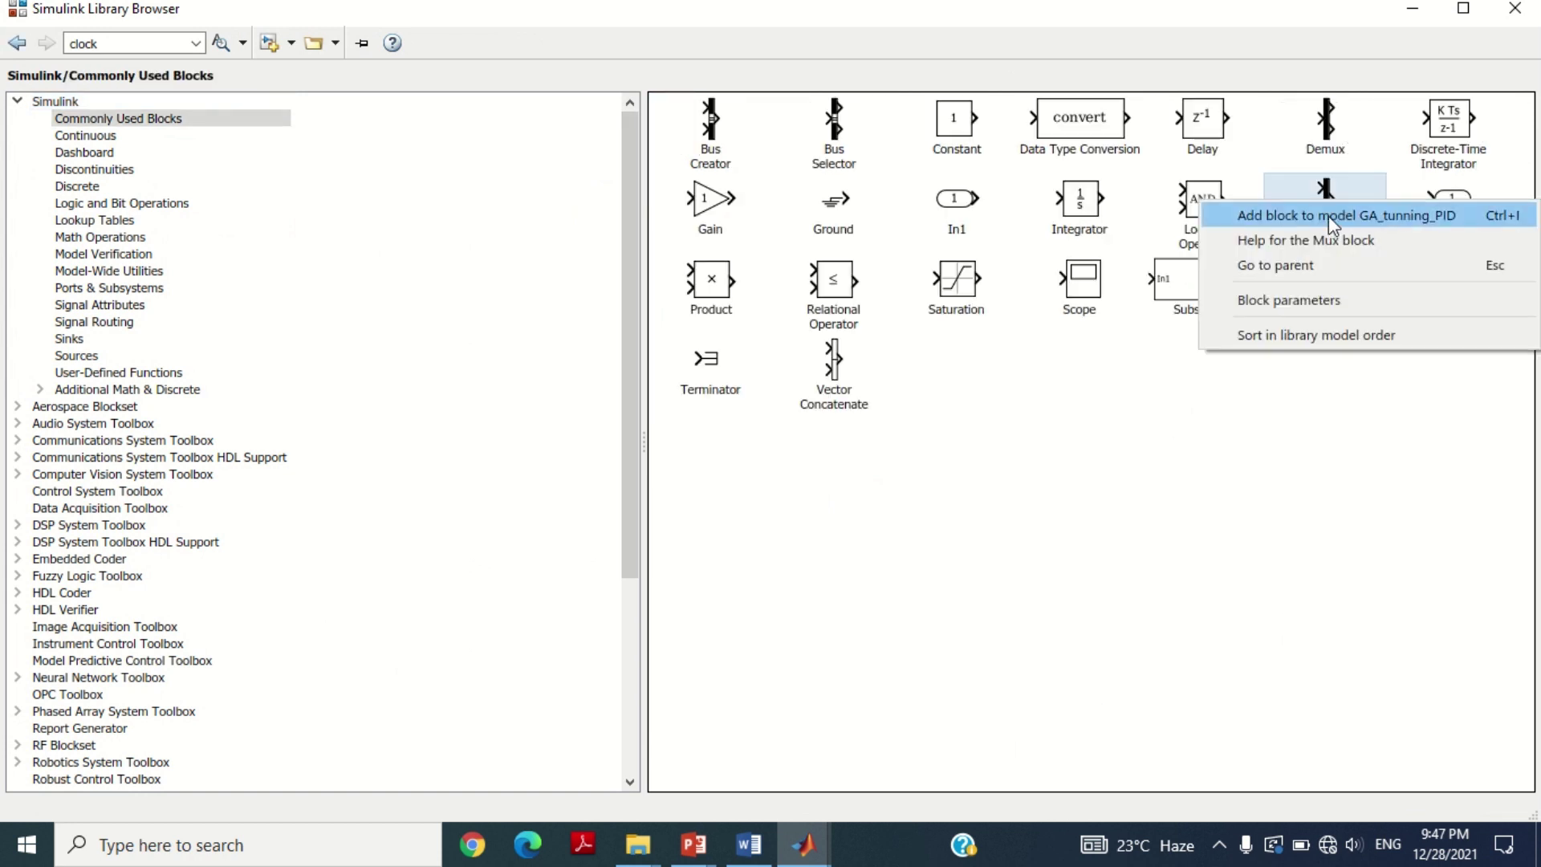
{"action": "left_click", "coordinate": [1327, 215]}
{"action": "mouse_move", "coordinate": [791, 475]}
{"action": "left_mouse_down"}
{"action": "mouse_move", "coordinate": [1443, 505]}
{"action": "mouse_move", "coordinate": [1444, 518]}
{"action": "mouse_move", "coordinate": [1197, 443]}
{"action": "mouse_move", "coordinate": [1208, 423]}
{"action": "left_mouse_up"}
{"action": "left_click_drag", "start_coordinate": [1406, 518], "coordinate": [1262, 740]}
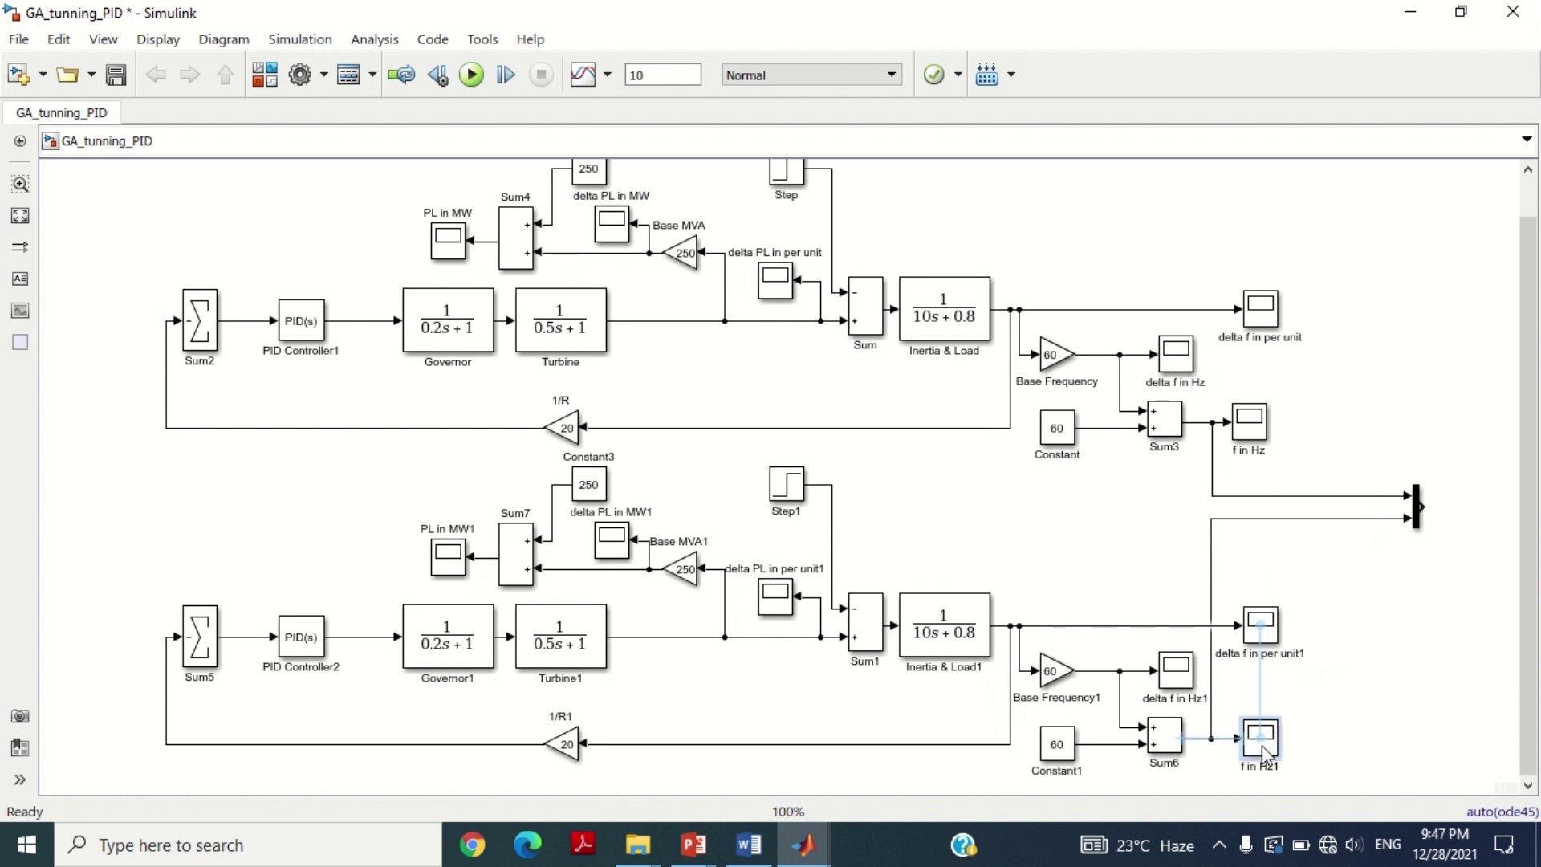
{"action": "left_click_drag", "start_coordinate": [1262, 624], "coordinate": [1135, 606]}
{"action": "left_click", "coordinate": [1256, 600]}
Step: Copy the f in Hz scope and place the copy beside the Mux, connected to the Mux output
{"action": "left_click", "coordinate": [1257, 425]}
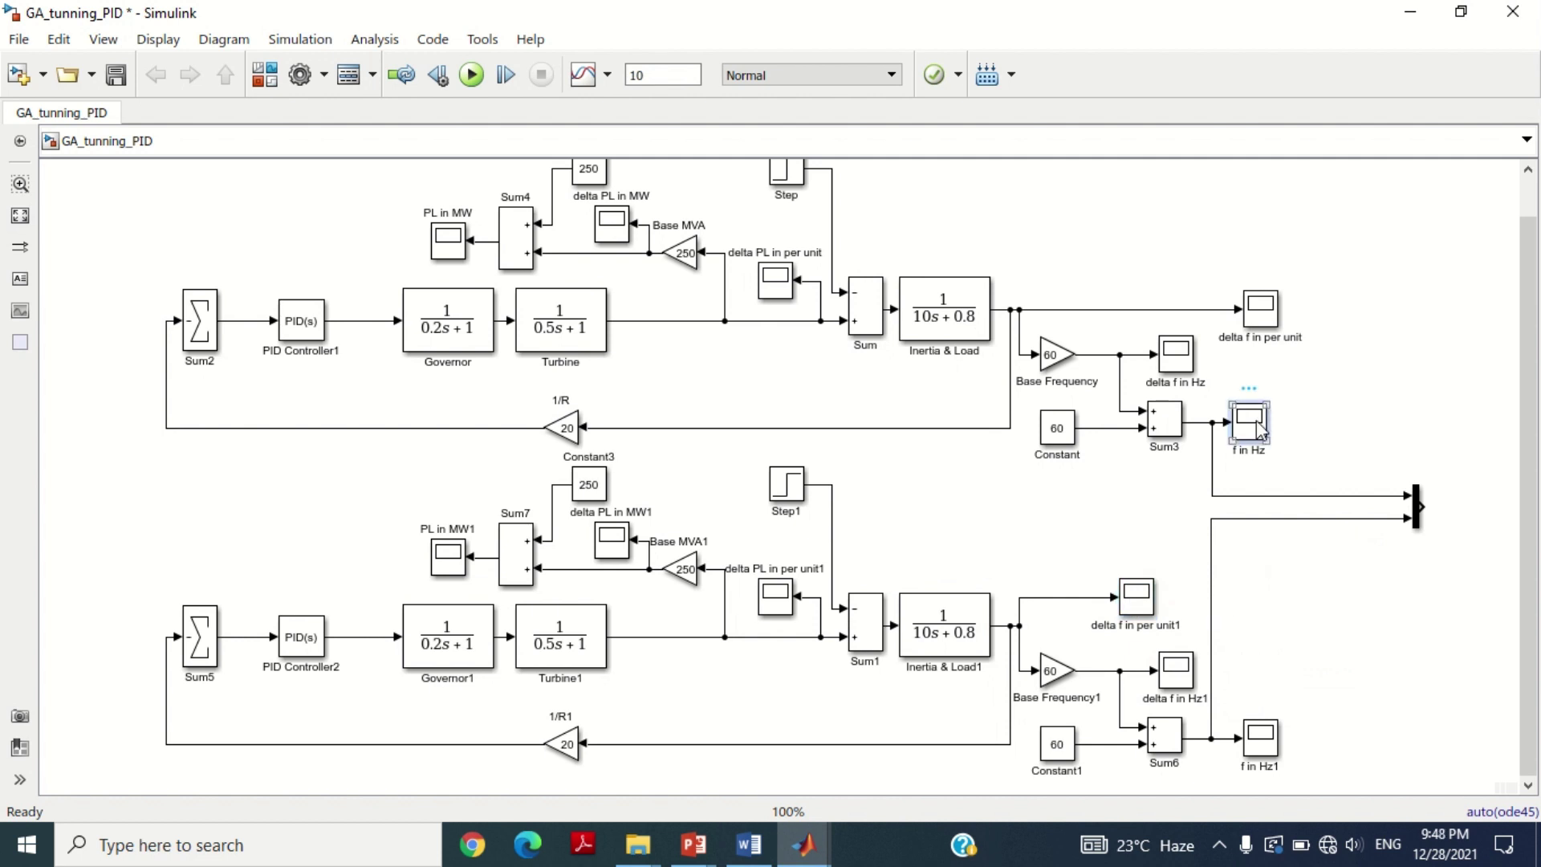
{"action": "left_click_drag", "start_coordinate": [1259, 431], "coordinate": [1521, 514]}
{"action": "left_click_drag", "start_coordinate": [1389, 787], "coordinate": [1438, 788]}
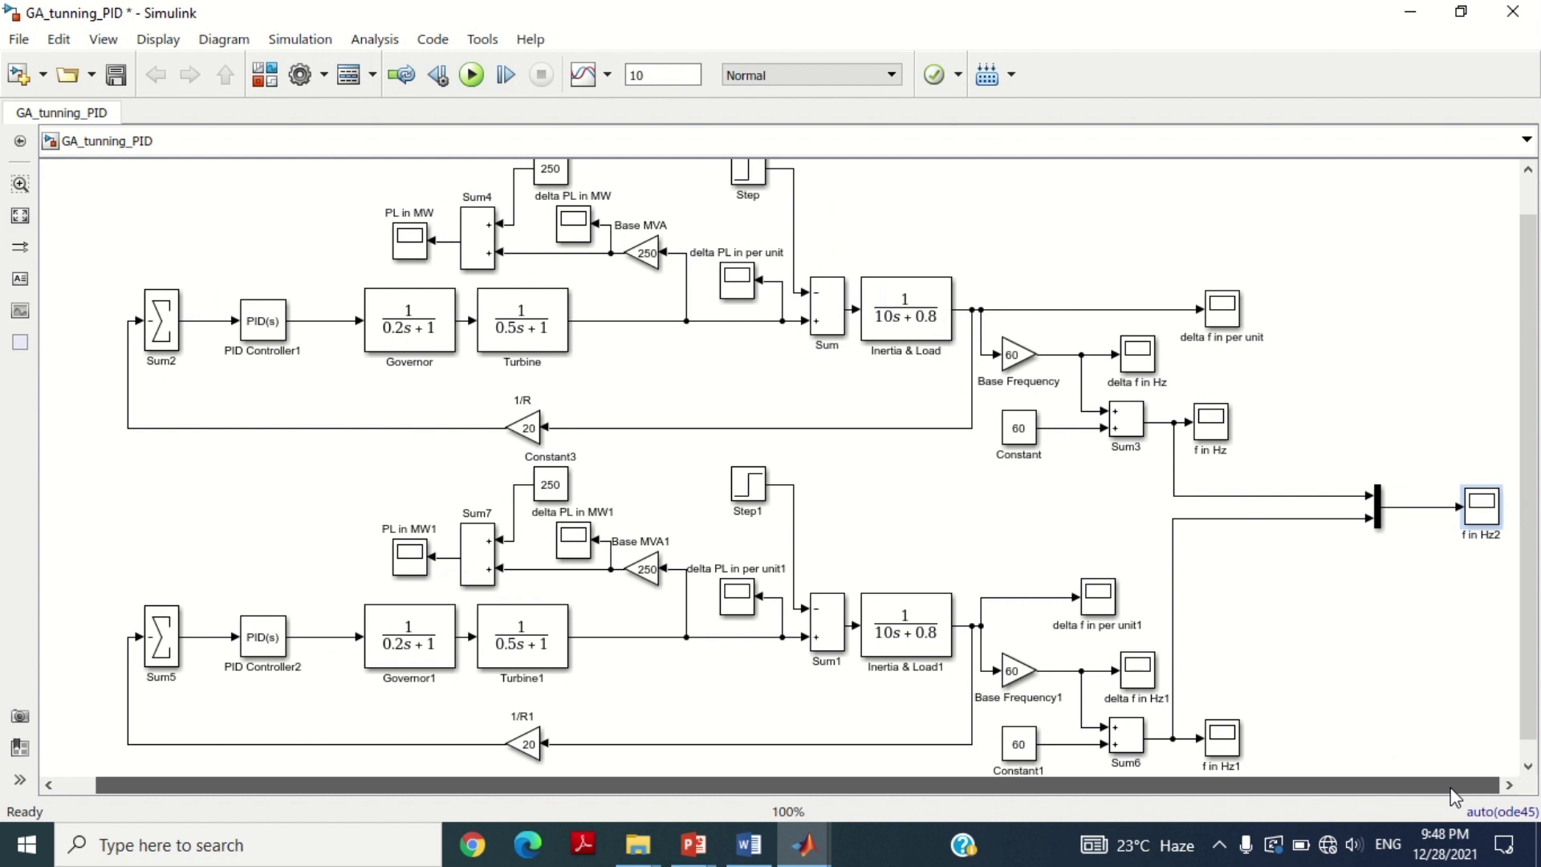
{"action": "left_click_drag", "start_coordinate": [1479, 513], "coordinate": [1451, 512]}
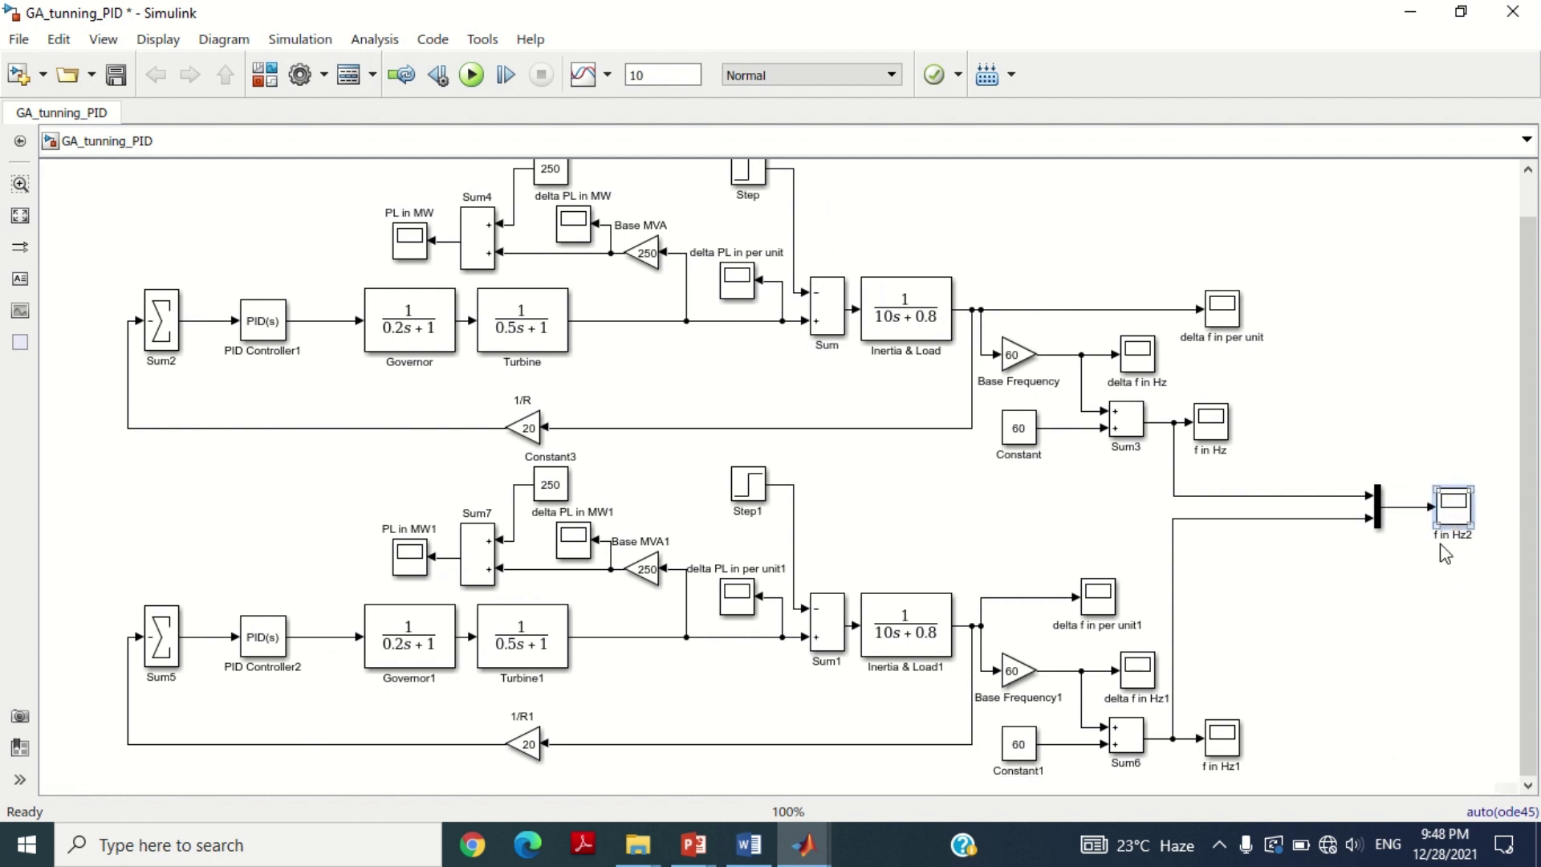
Step: Rename the scope on the Mux output to "combined frequency response", with each word on its own line
{"action": "left_click", "coordinate": [1437, 536]}
{"action": "type", "text": "combined "}
{"action": "type", "text": "frequency res"}
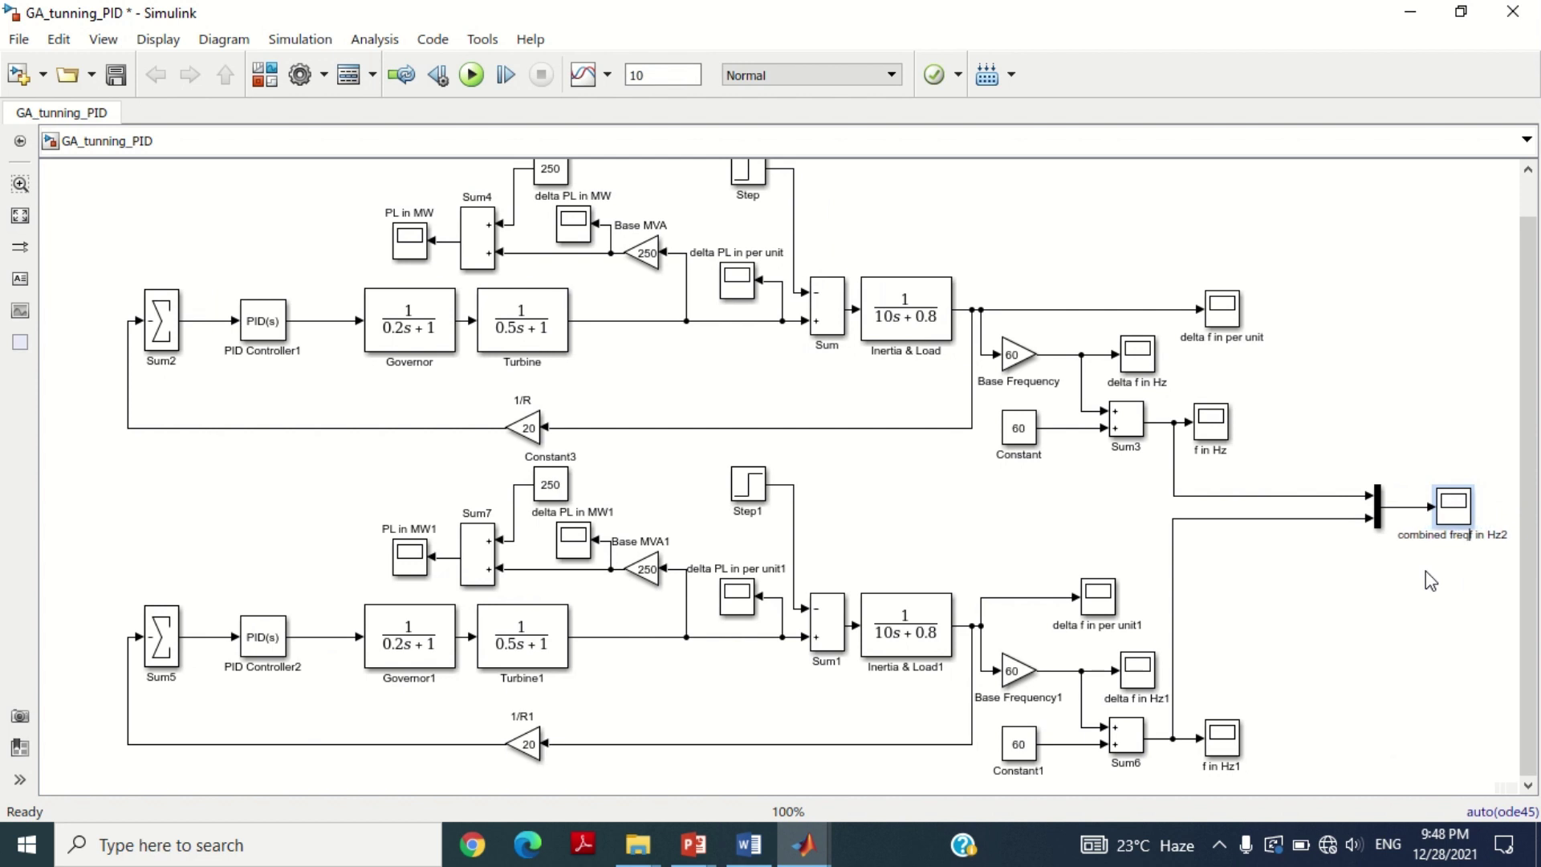
{"action": "type", "text": "pons"}
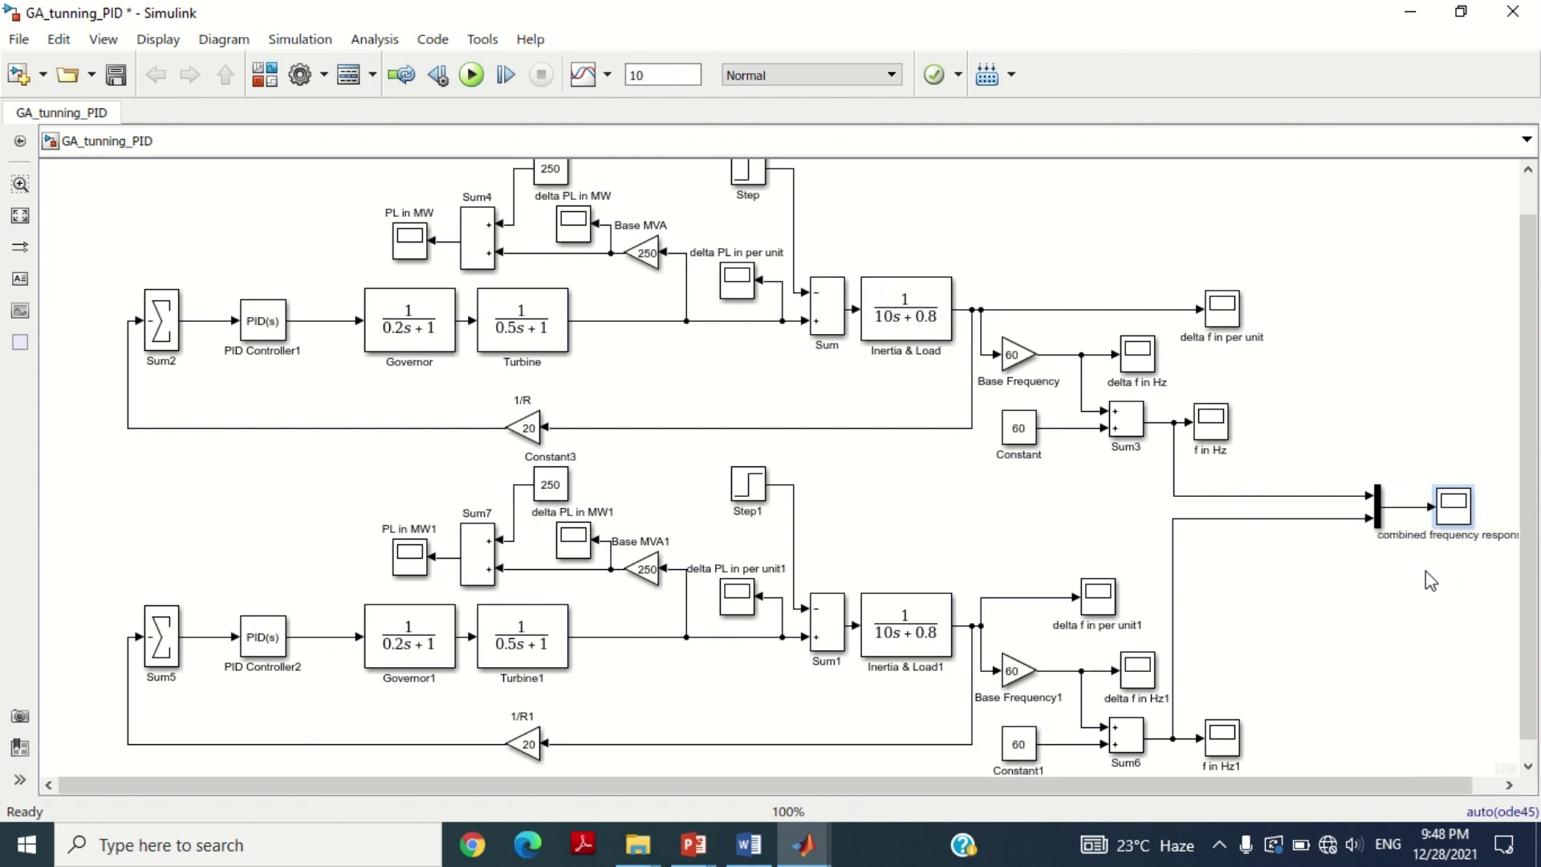
{"action": "key", "text": "Return"}
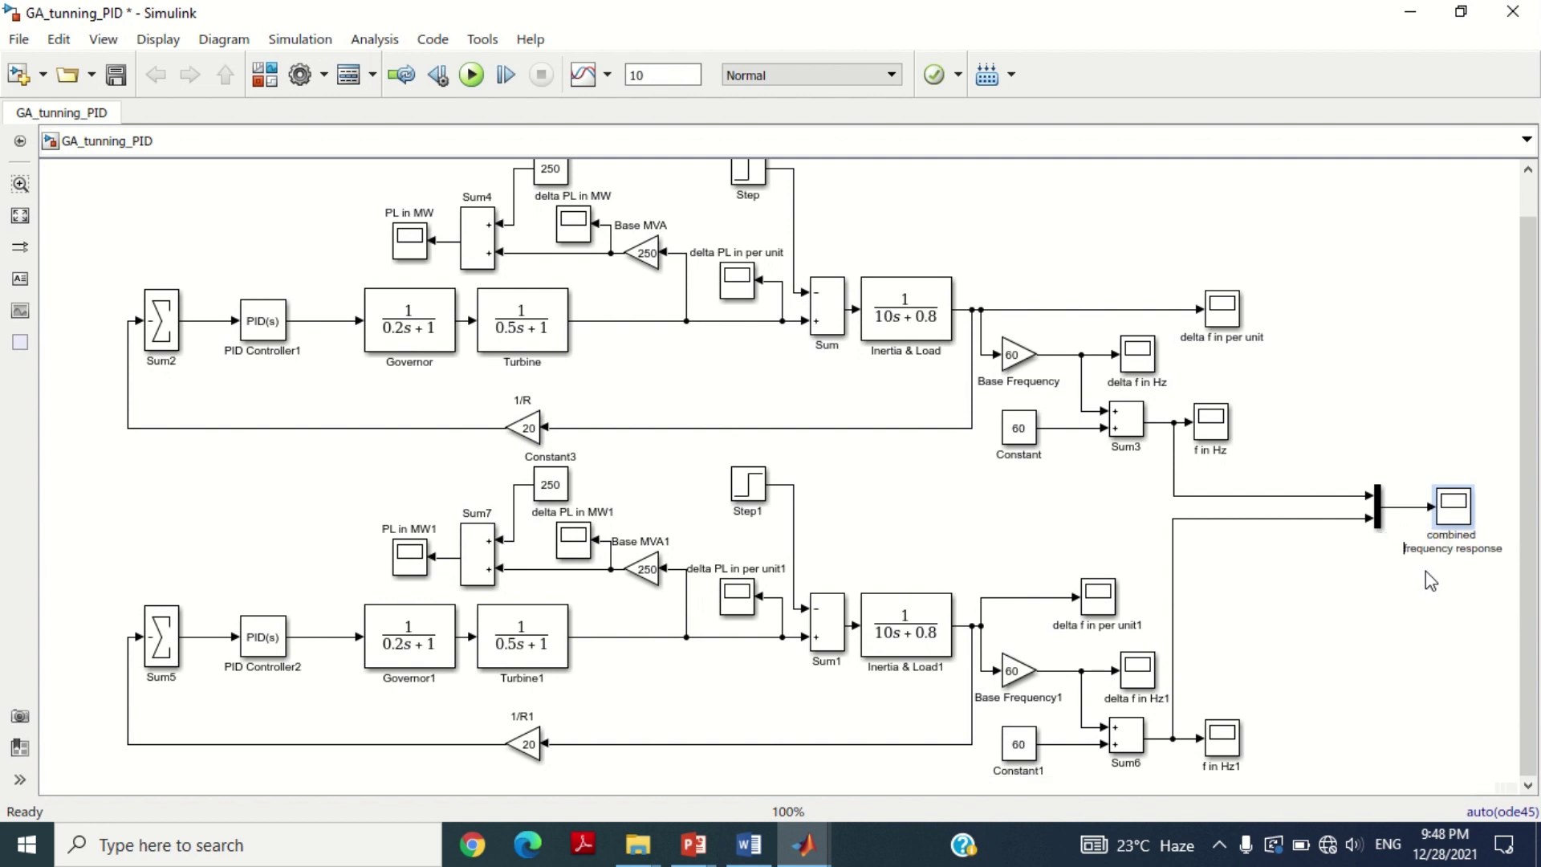
{"action": "key", "text": "Return"}
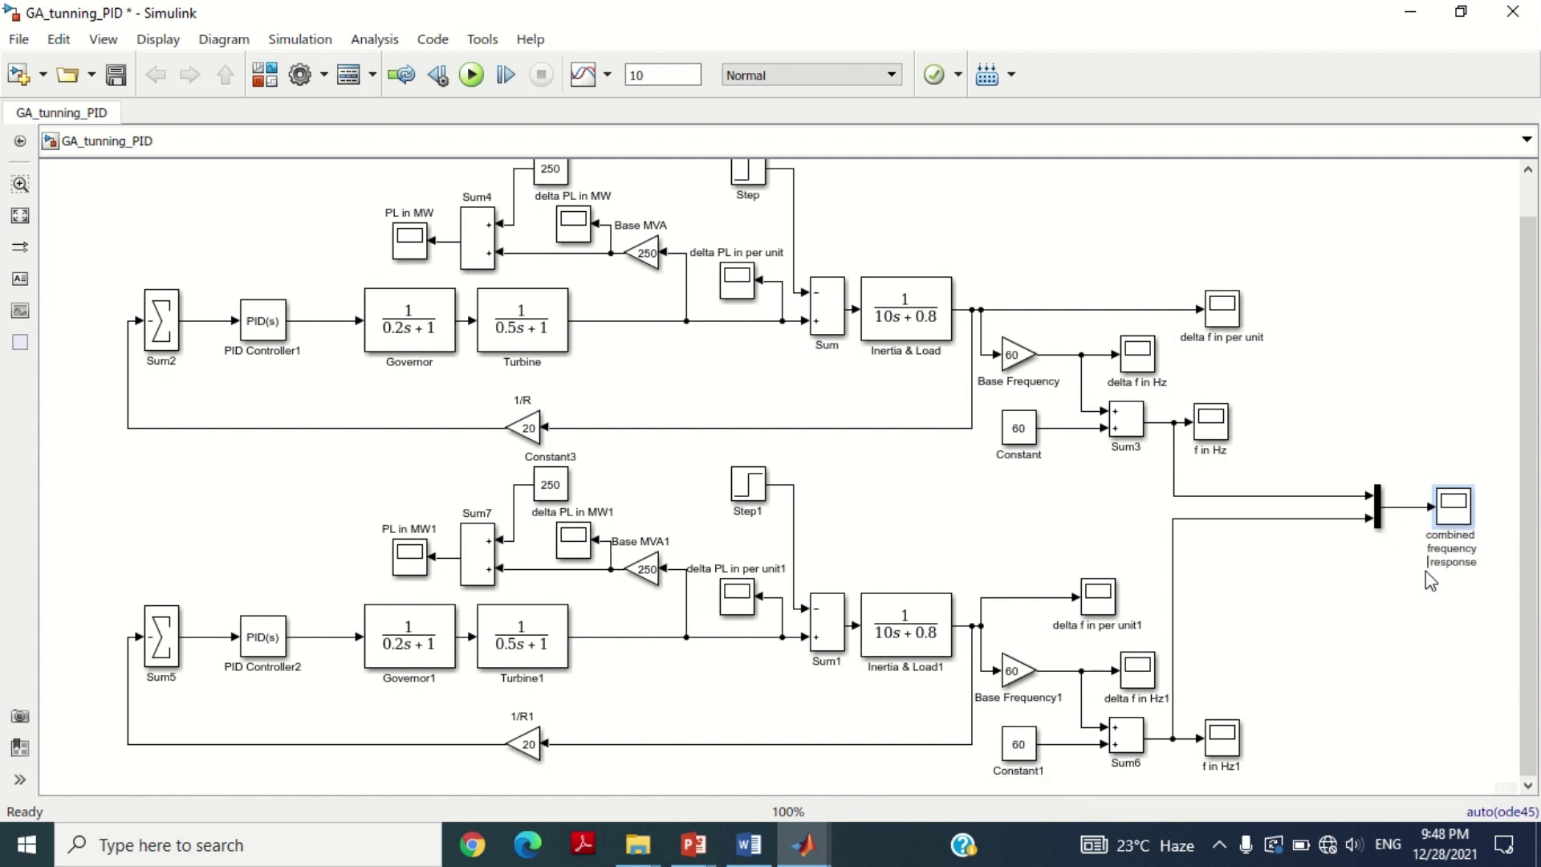
{"action": "left_click", "coordinate": [1364, 580]}
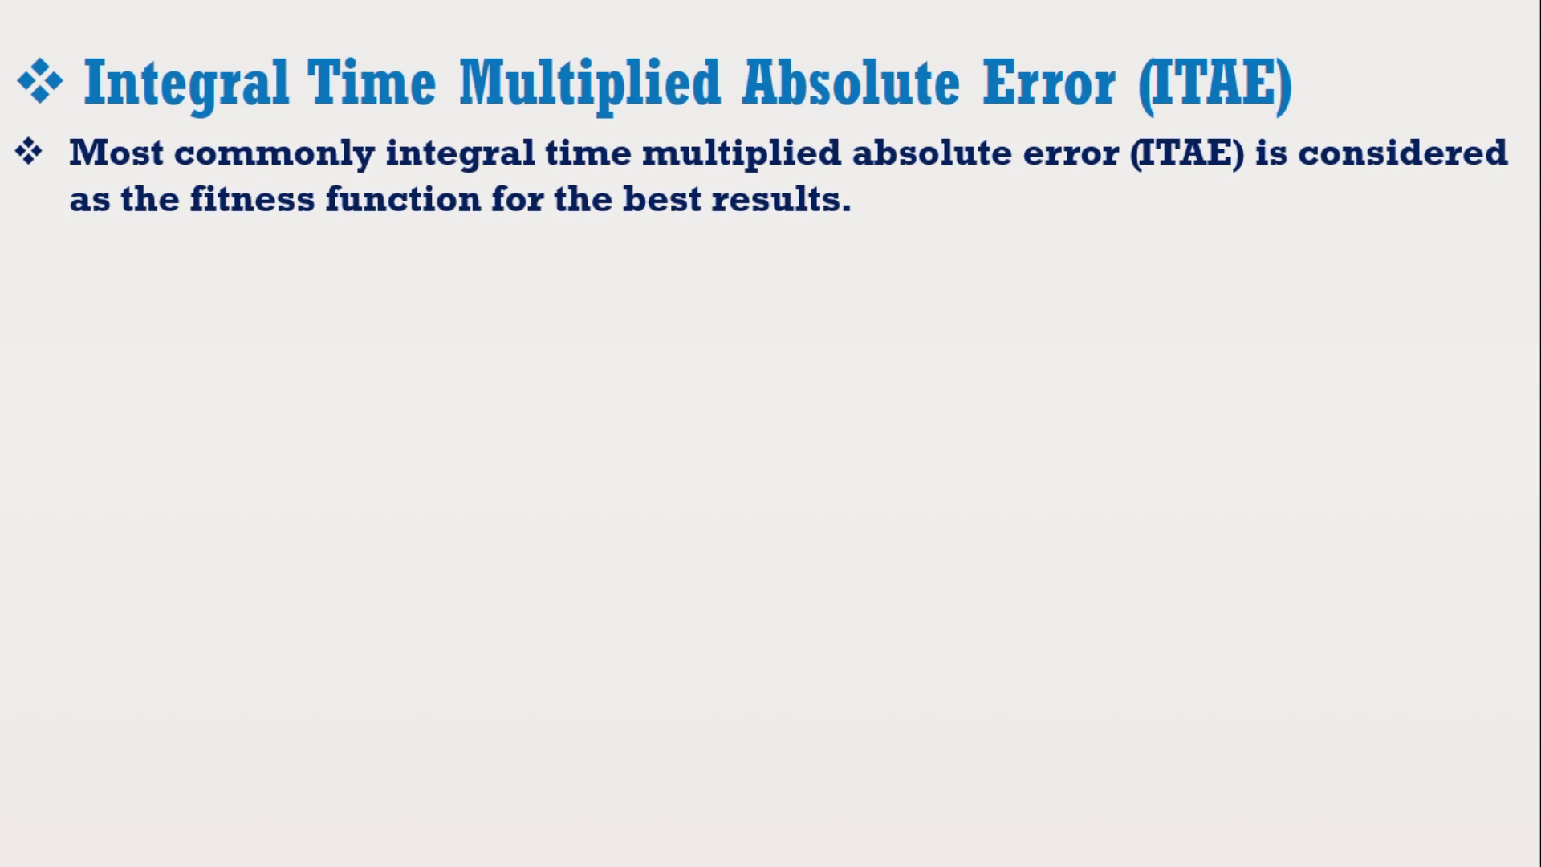
{"action": "key", "text": "Right"}
{"action": "key", "text": "Right"}
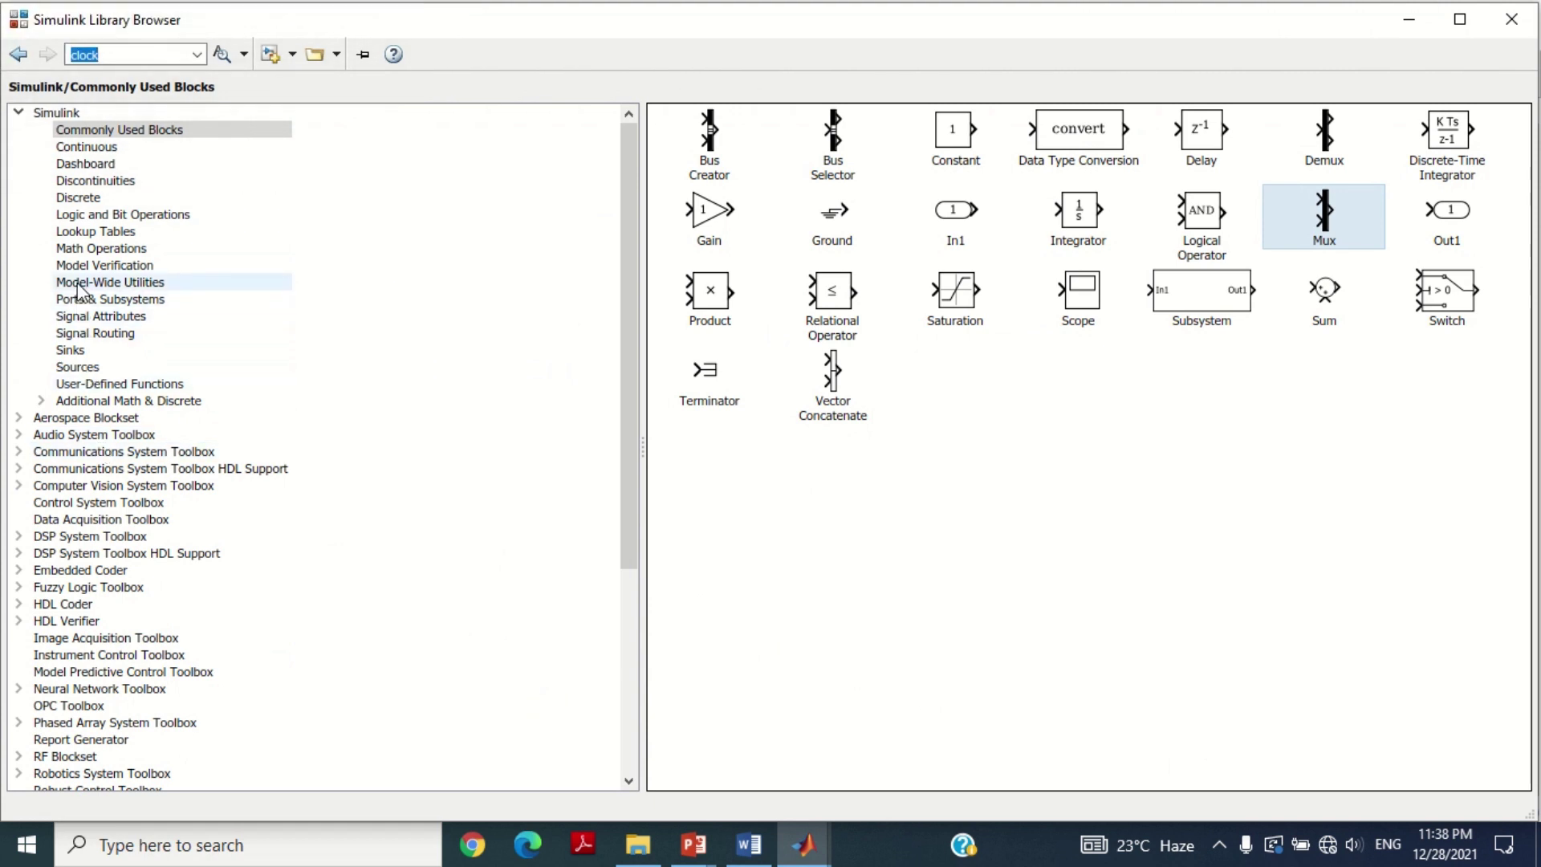
Step: Add an Abs block from the Math Operations library above the original loop and connect its input to the Sum2 output signal
{"action": "left_click", "coordinate": [90, 250]}
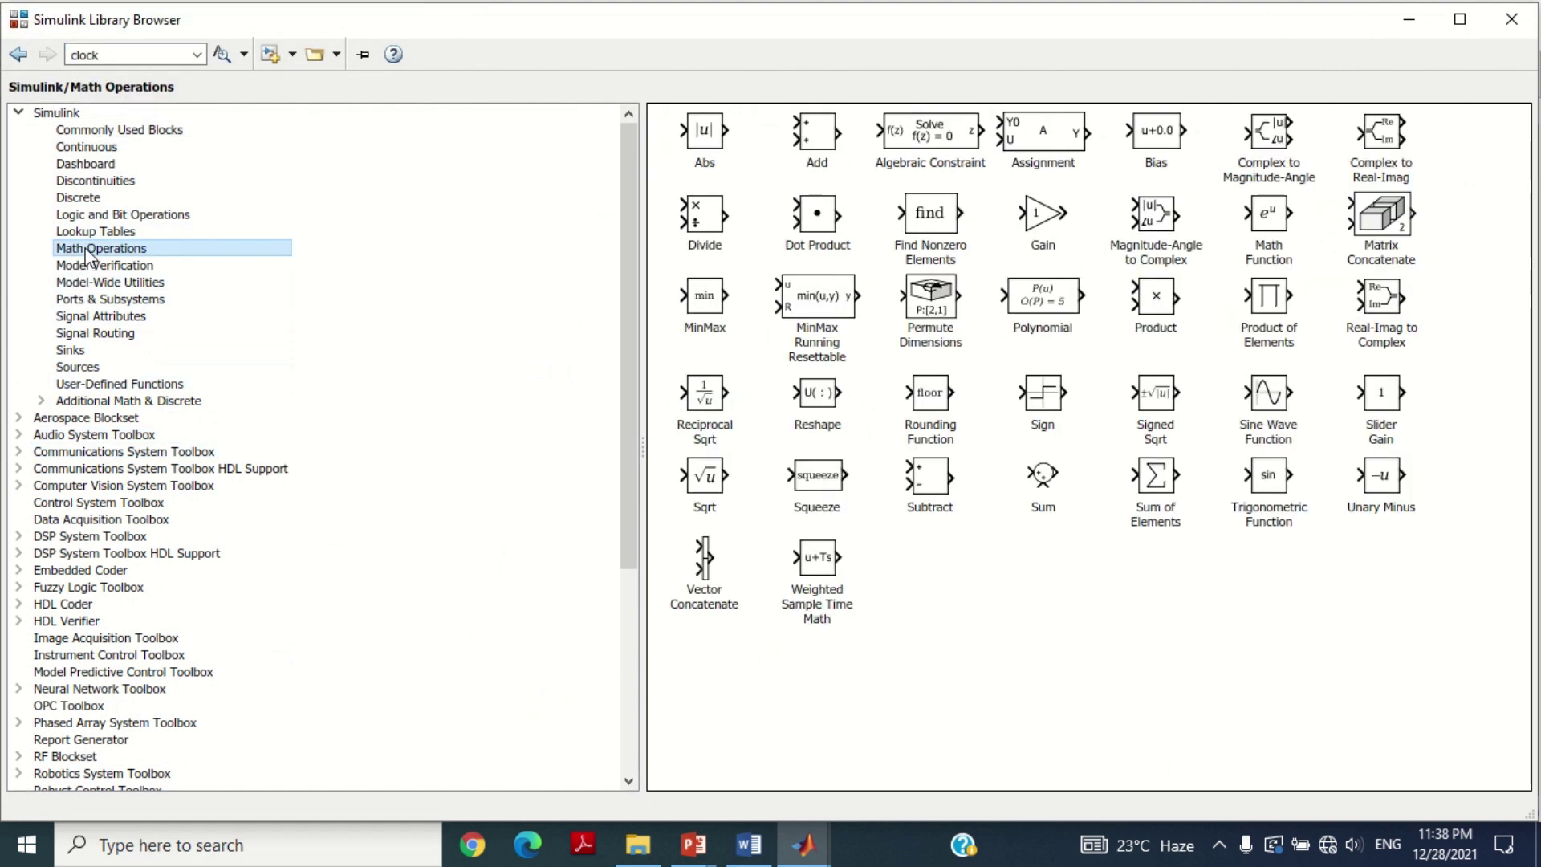
{"action": "left_click", "coordinate": [706, 146]}
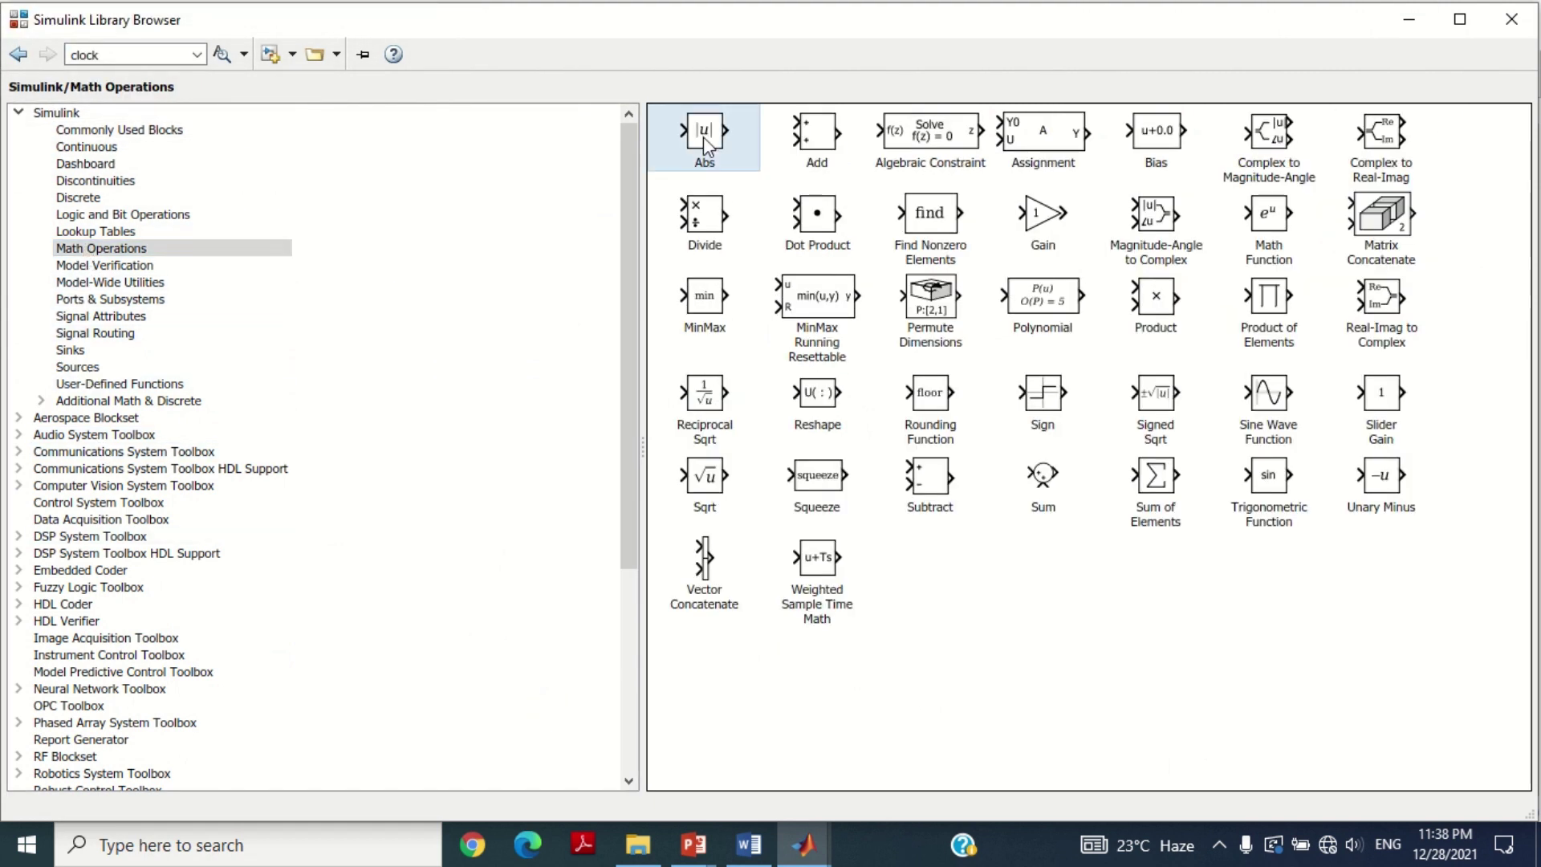
{"action": "right_click", "coordinate": [710, 130]}
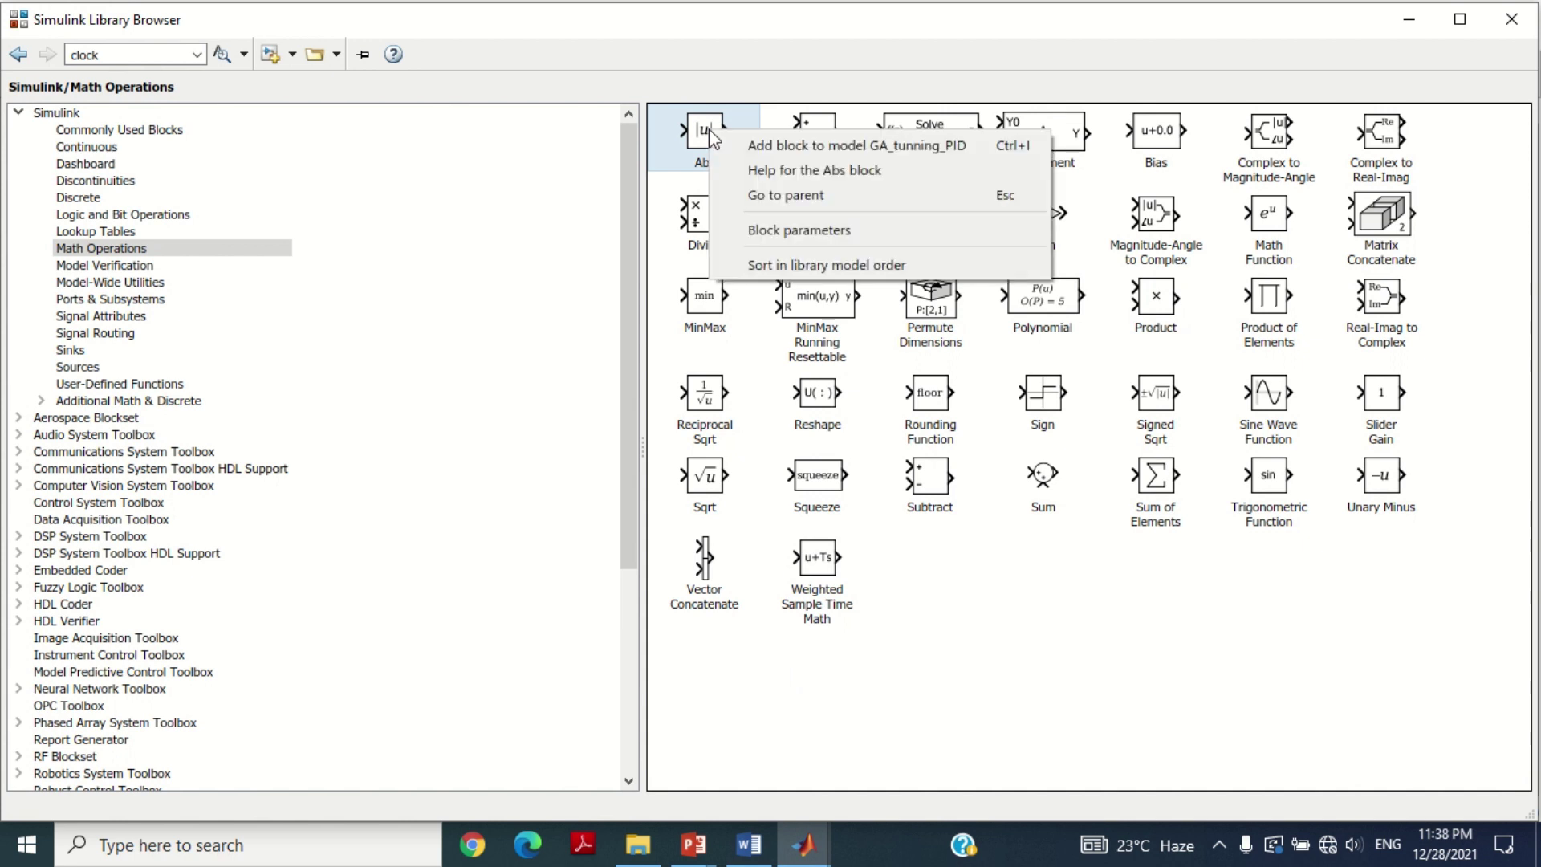
{"action": "left_click", "coordinate": [766, 147]}
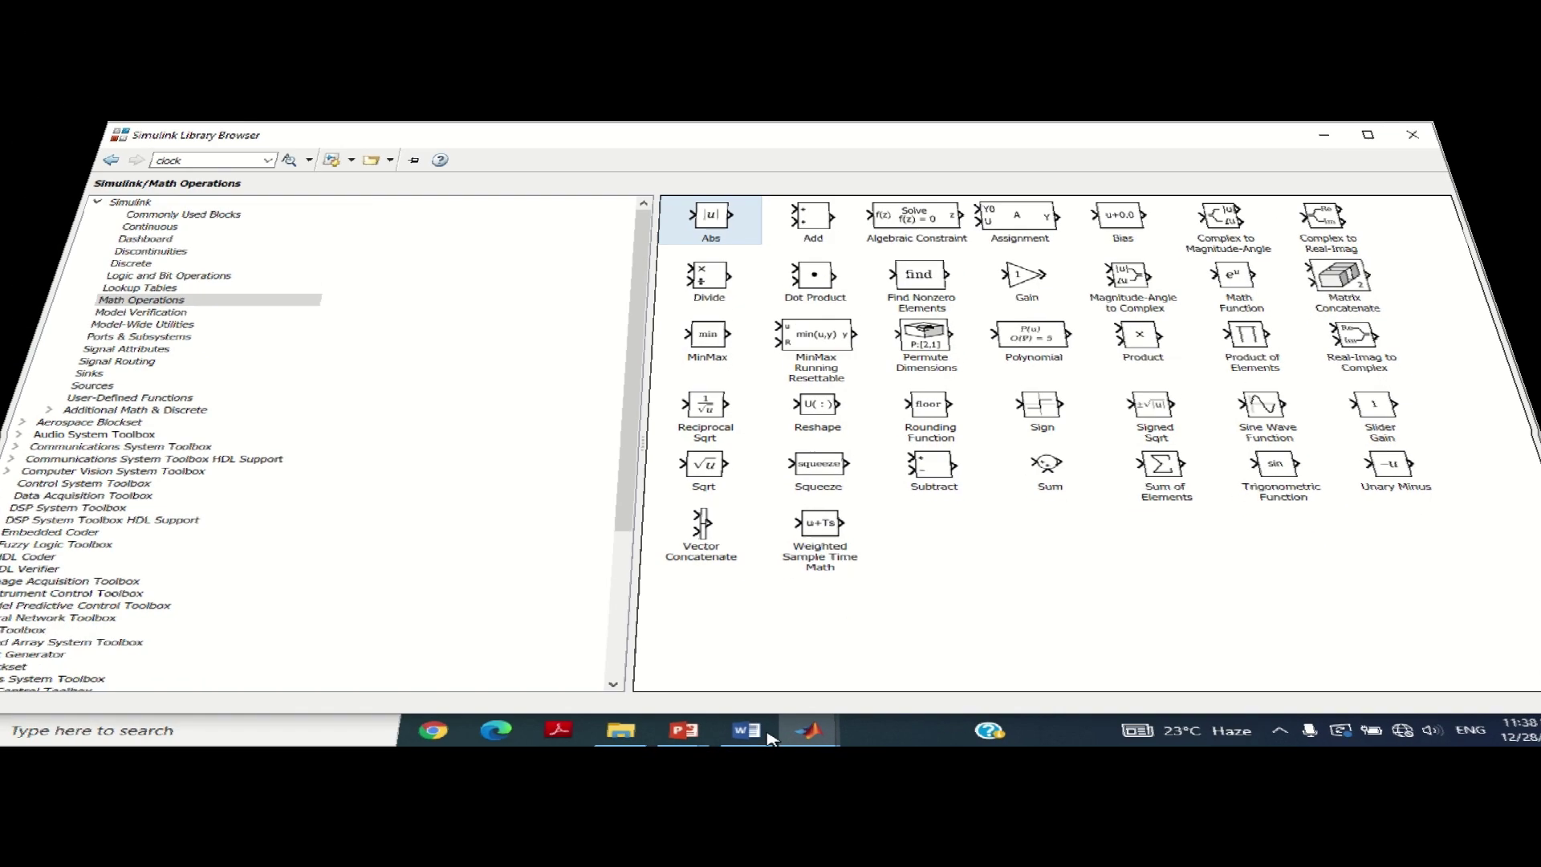
{"action": "mouse_move", "coordinate": [346, 328]}
{"action": "left_mouse_down"}
{"action": "mouse_move", "coordinate": [294, 281]}
{"action": "mouse_move", "coordinate": [323, 120]}
{"action": "mouse_move", "coordinate": [341, 336]}
{"action": "mouse_move", "coordinate": [272, 389]}
{"action": "mouse_move", "coordinate": [197, 545]}
{"action": "left_mouse_up"}
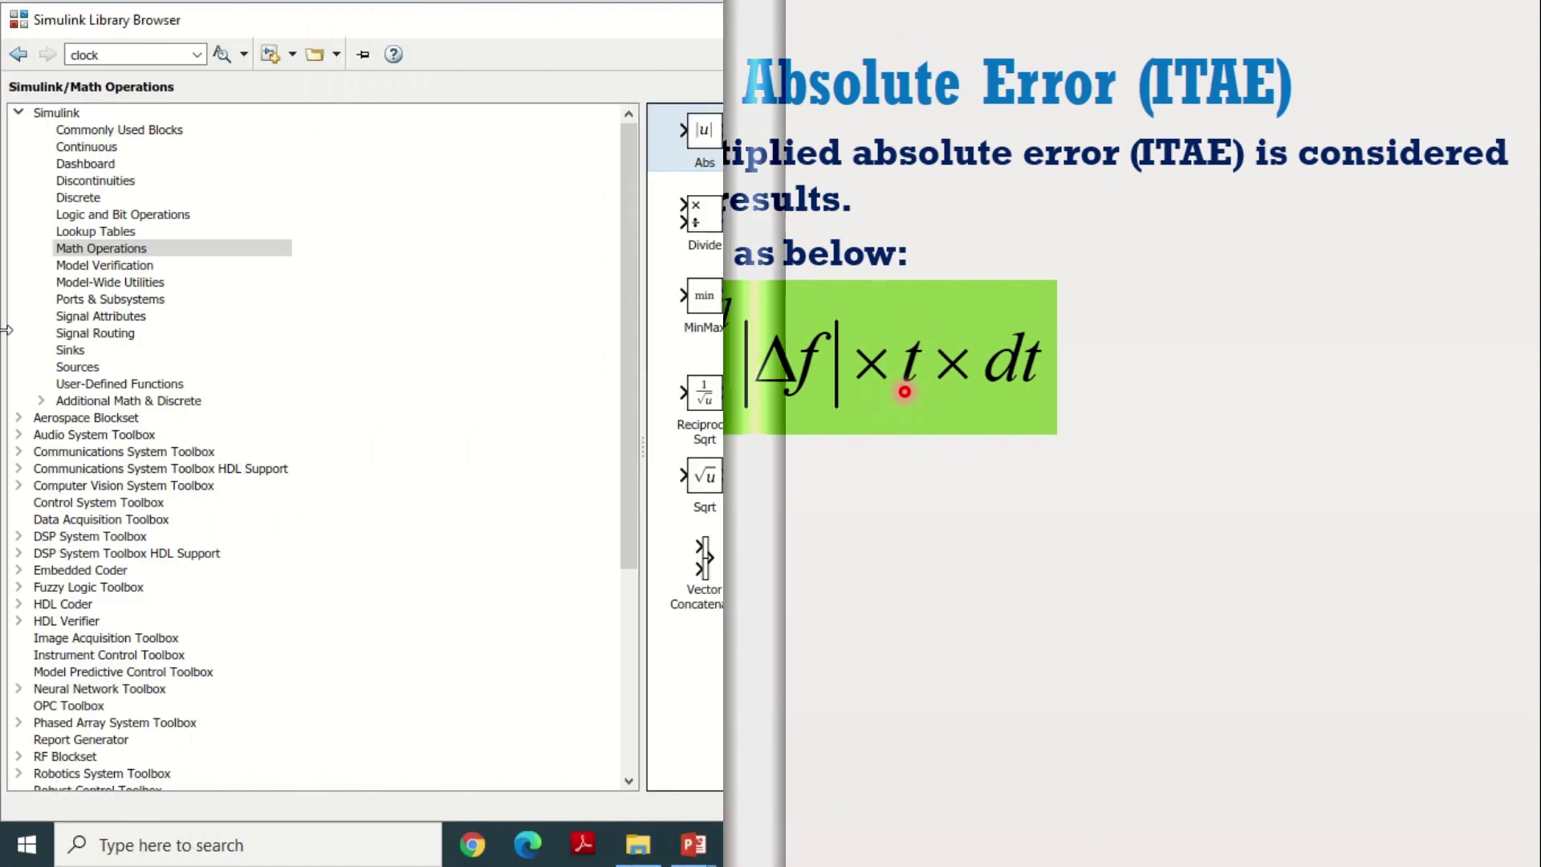
Step: Search the block library for clock, add the Simulink Clock block, and align it below the Abs block
{"action": "key", "text": "Return"}
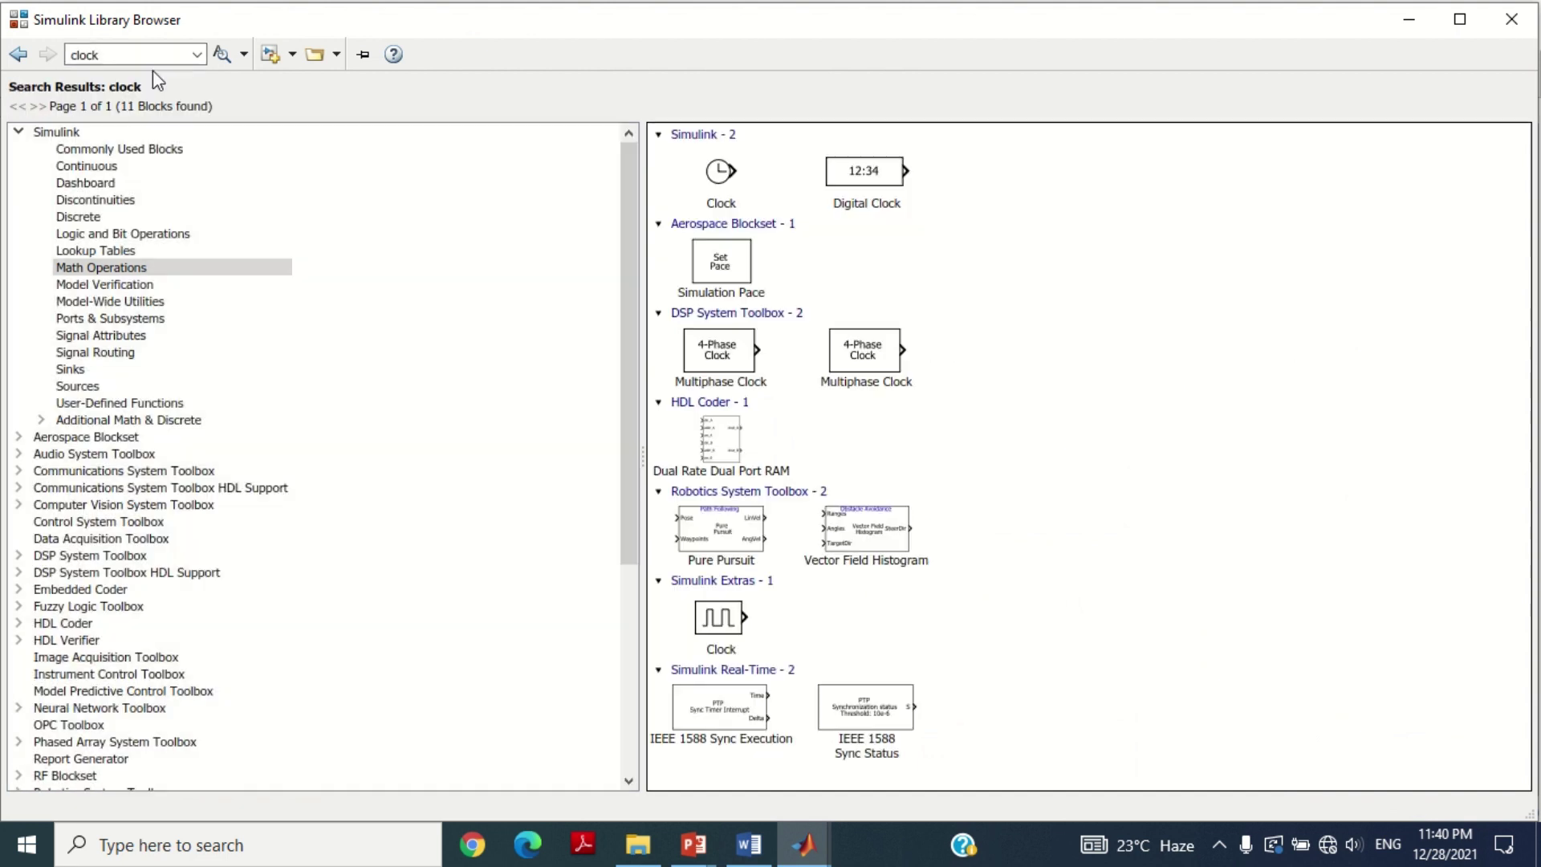
{"action": "left_click", "coordinate": [727, 182]}
{"action": "right_click", "coordinate": [727, 182]}
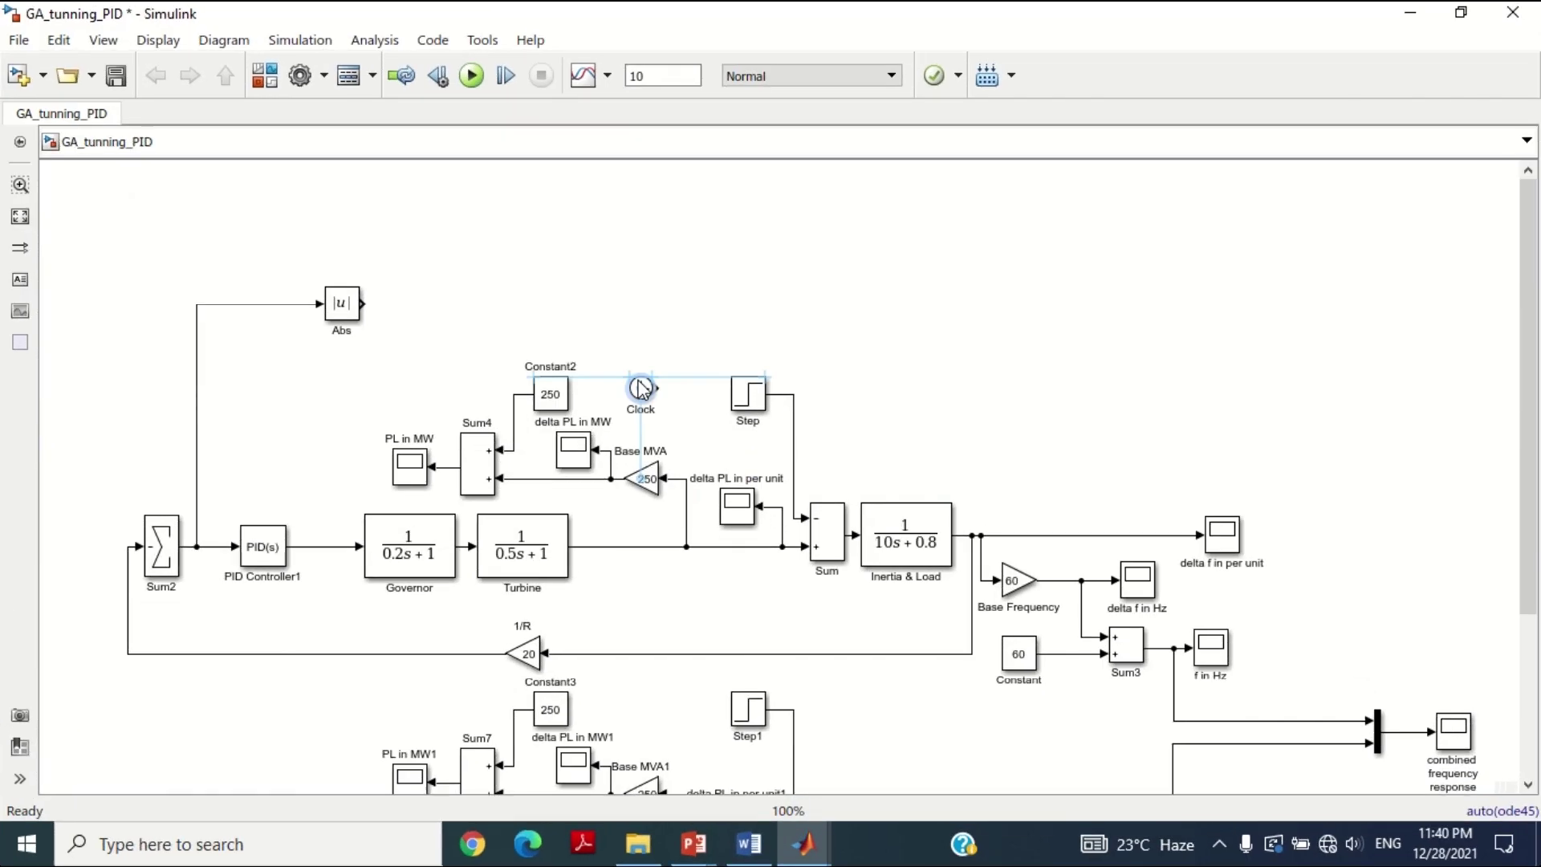
{"action": "left_click_drag", "start_coordinate": [552, 333], "coordinate": [342, 359]}
{"action": "left_click_drag", "start_coordinate": [341, 305], "coordinate": [340, 280]}
{"action": "left_click_drag", "start_coordinate": [343, 381], "coordinate": [343, 356]}
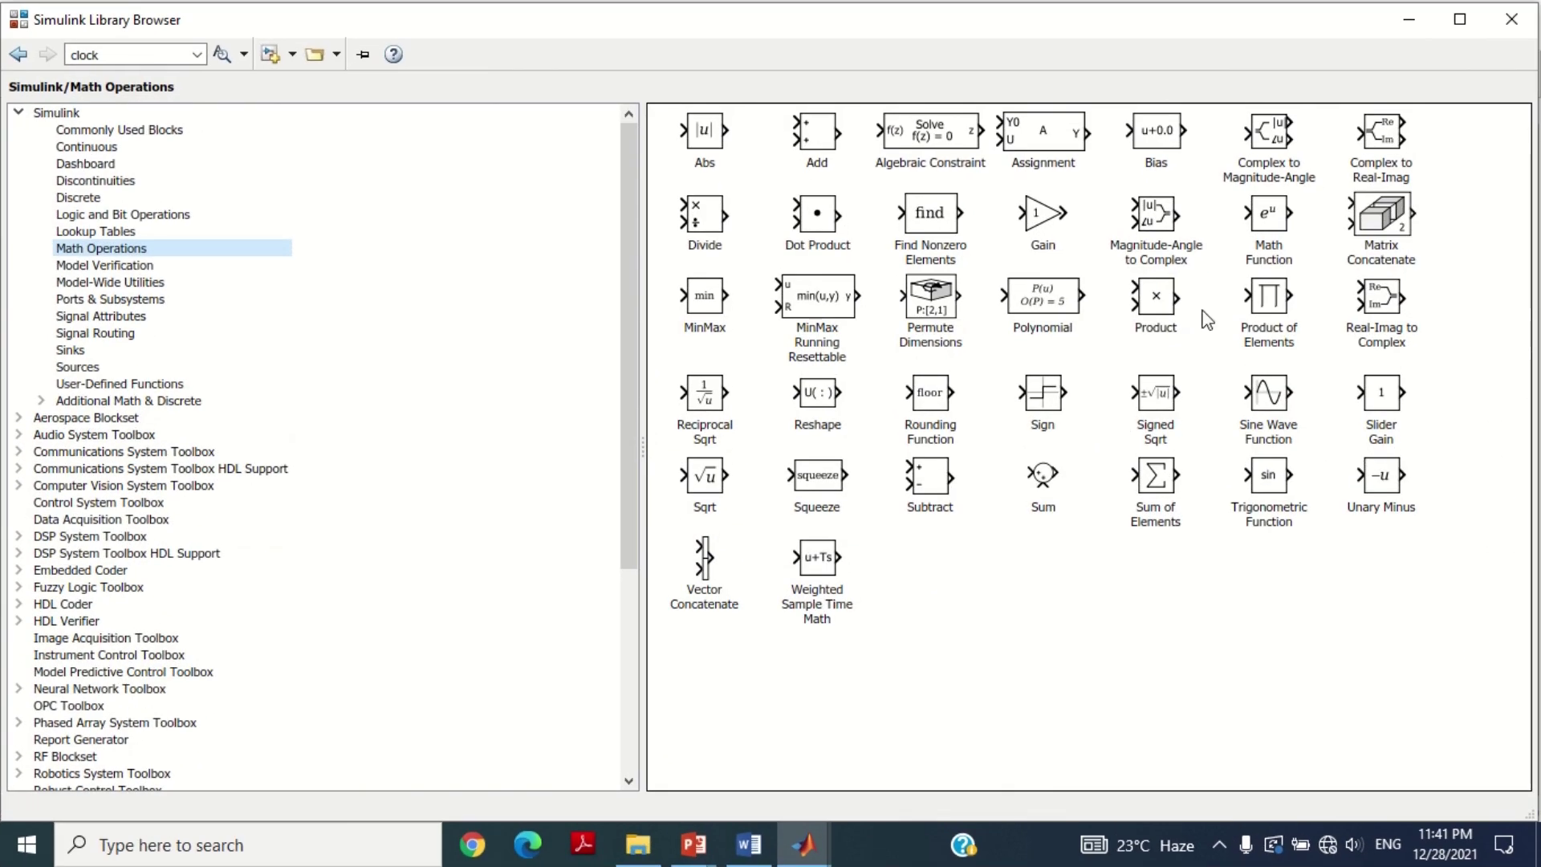
Step: Add a Product block from the Math Operations library beside the Abs block, with the Abs output feeding its first input
{"action": "left_click", "coordinate": [1168, 303]}
{"action": "right_click", "coordinate": [1159, 296]}
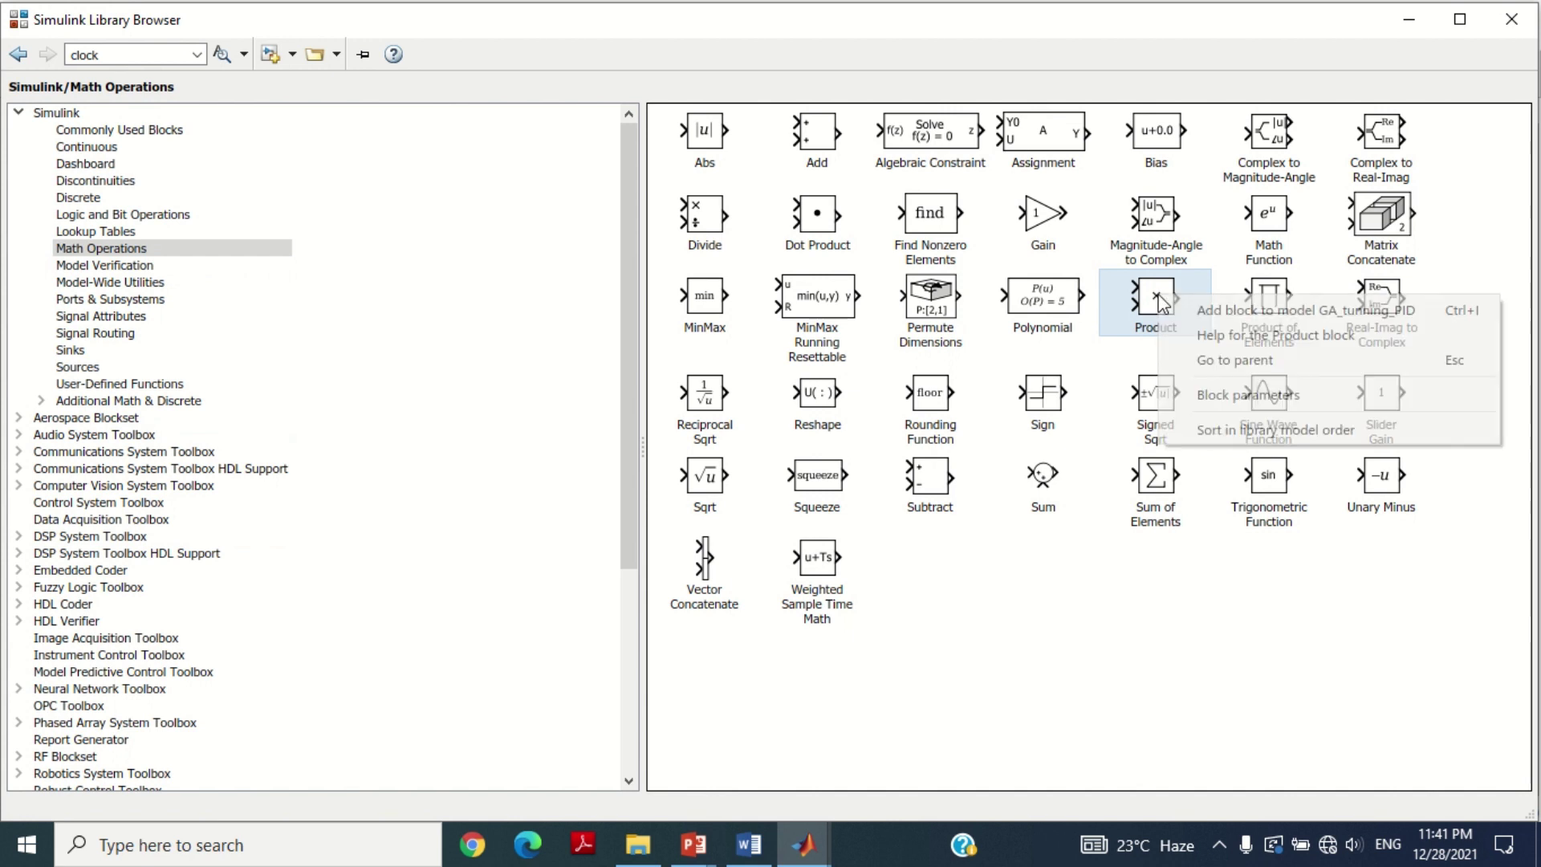
{"action": "left_click", "coordinate": [1204, 310]}
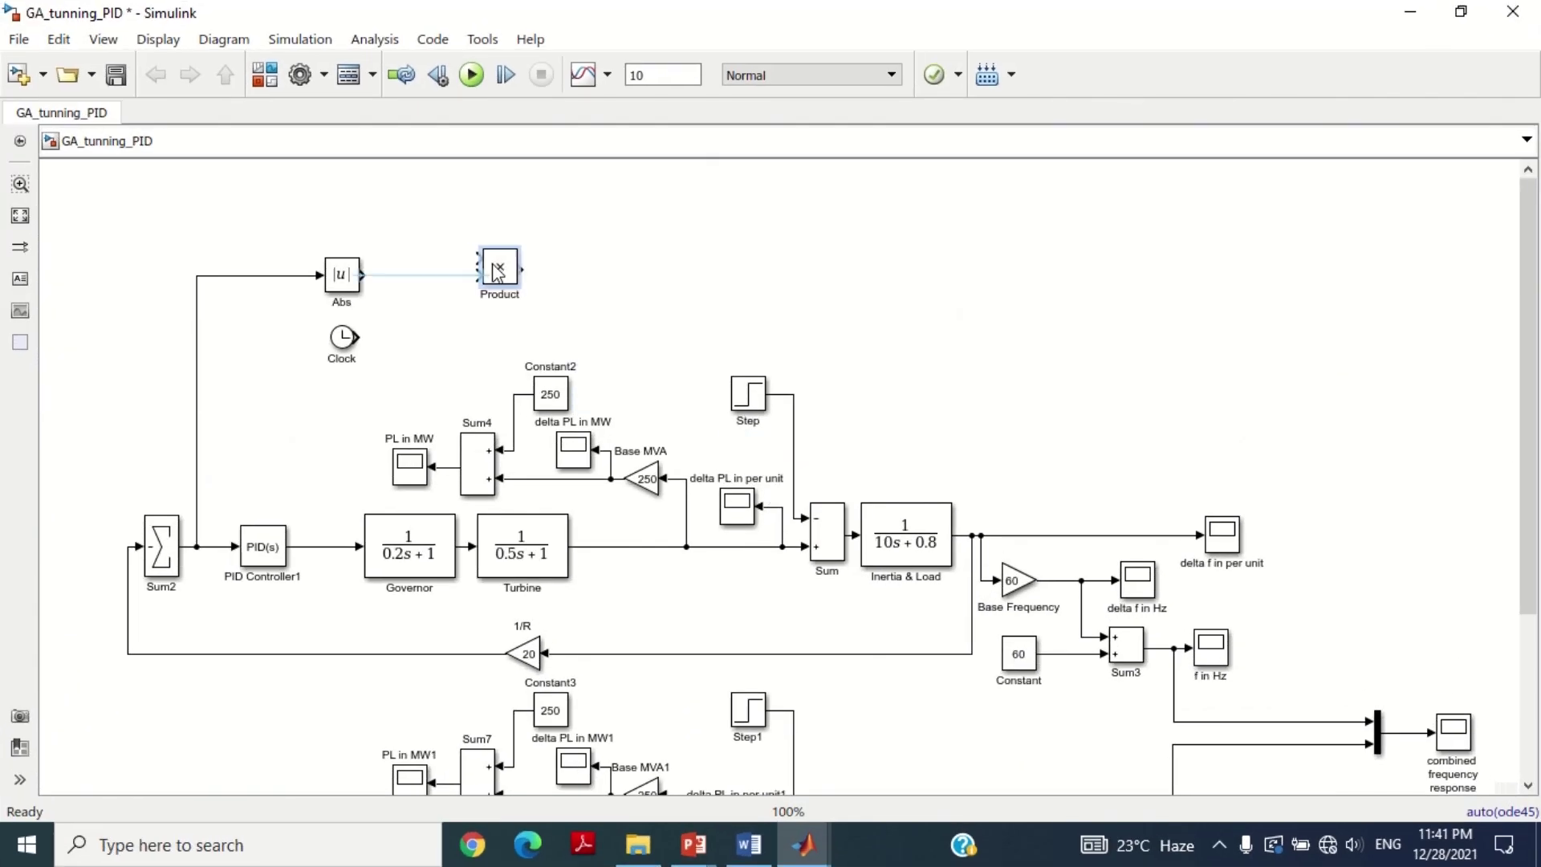
{"action": "left_click_drag", "start_coordinate": [497, 271], "coordinate": [506, 284]}
Step: Connect the Clock output to the Product block's second input and move the Clock closer to the Product block
{"action": "left_click", "coordinate": [352, 344]}
{"action": "left_click_drag", "start_coordinate": [354, 341], "coordinate": [480, 297]}
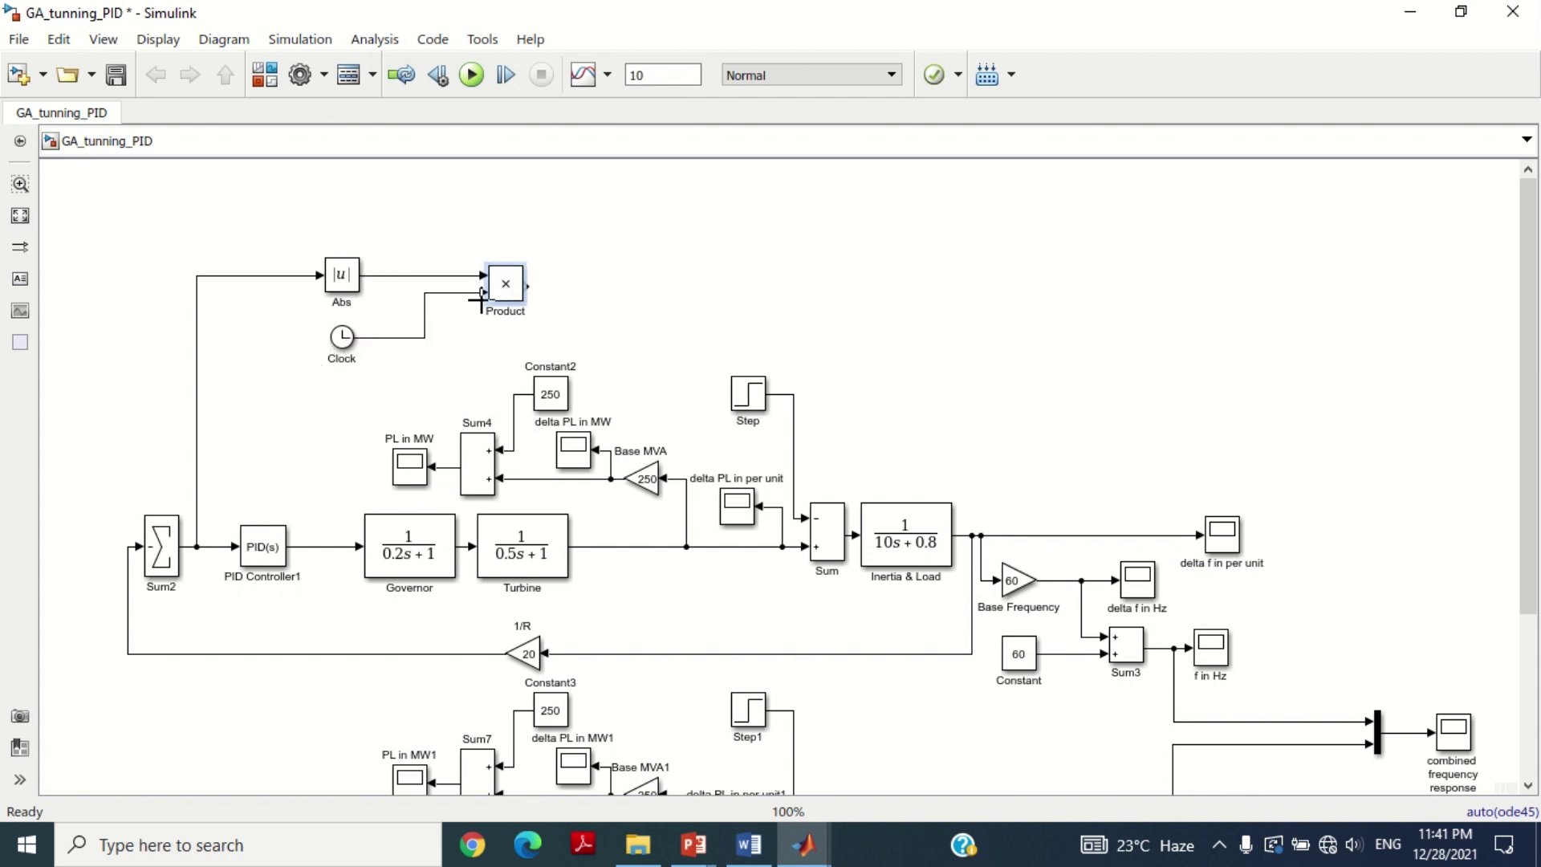
{"action": "left_click_drag", "start_coordinate": [348, 346], "coordinate": [399, 318]}
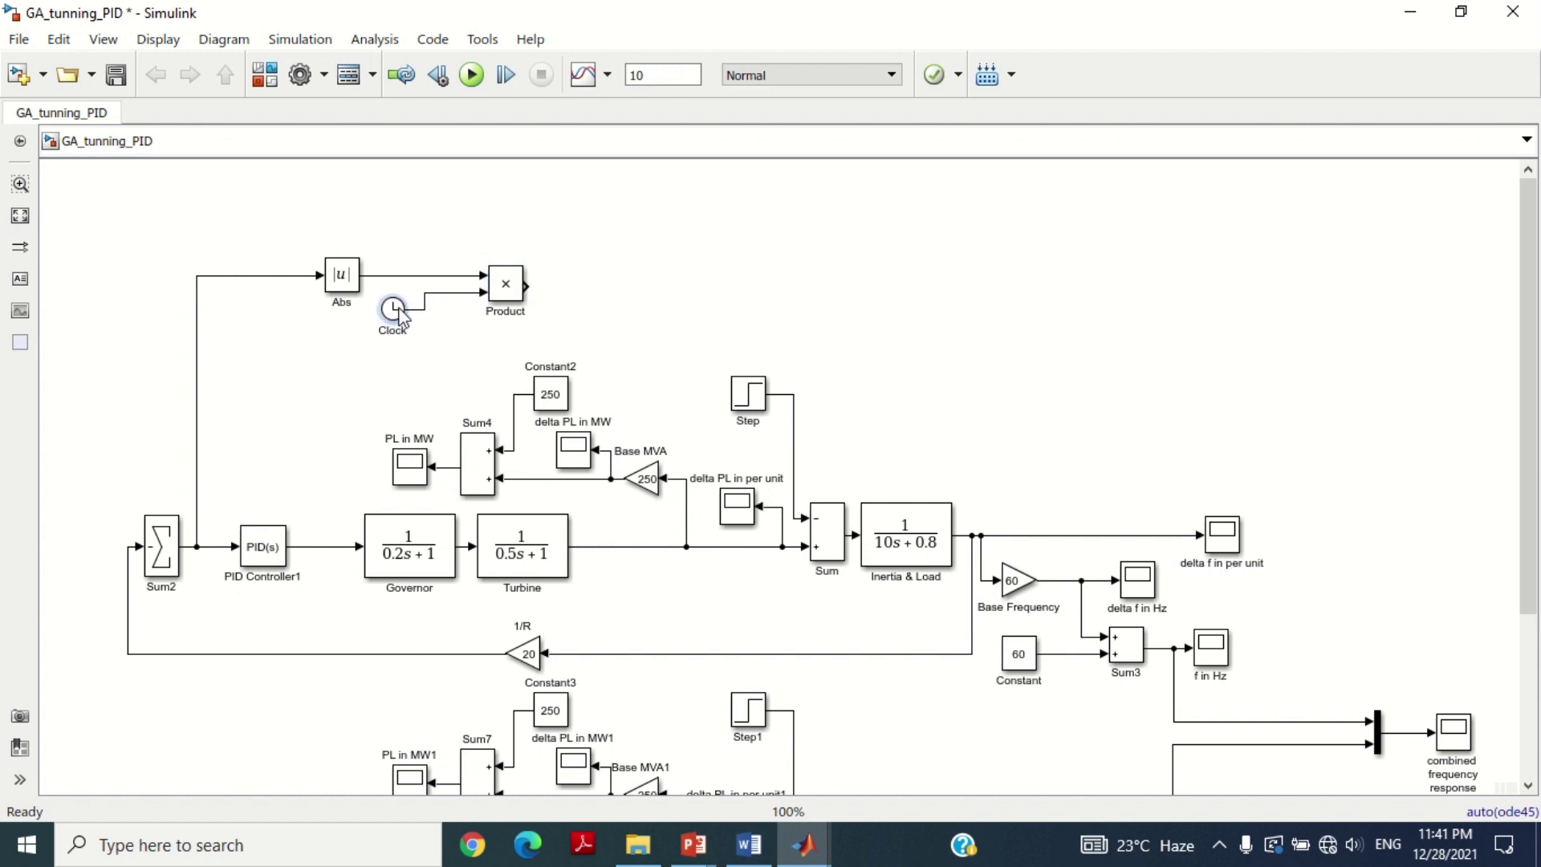
{"action": "left_click", "coordinate": [630, 329]}
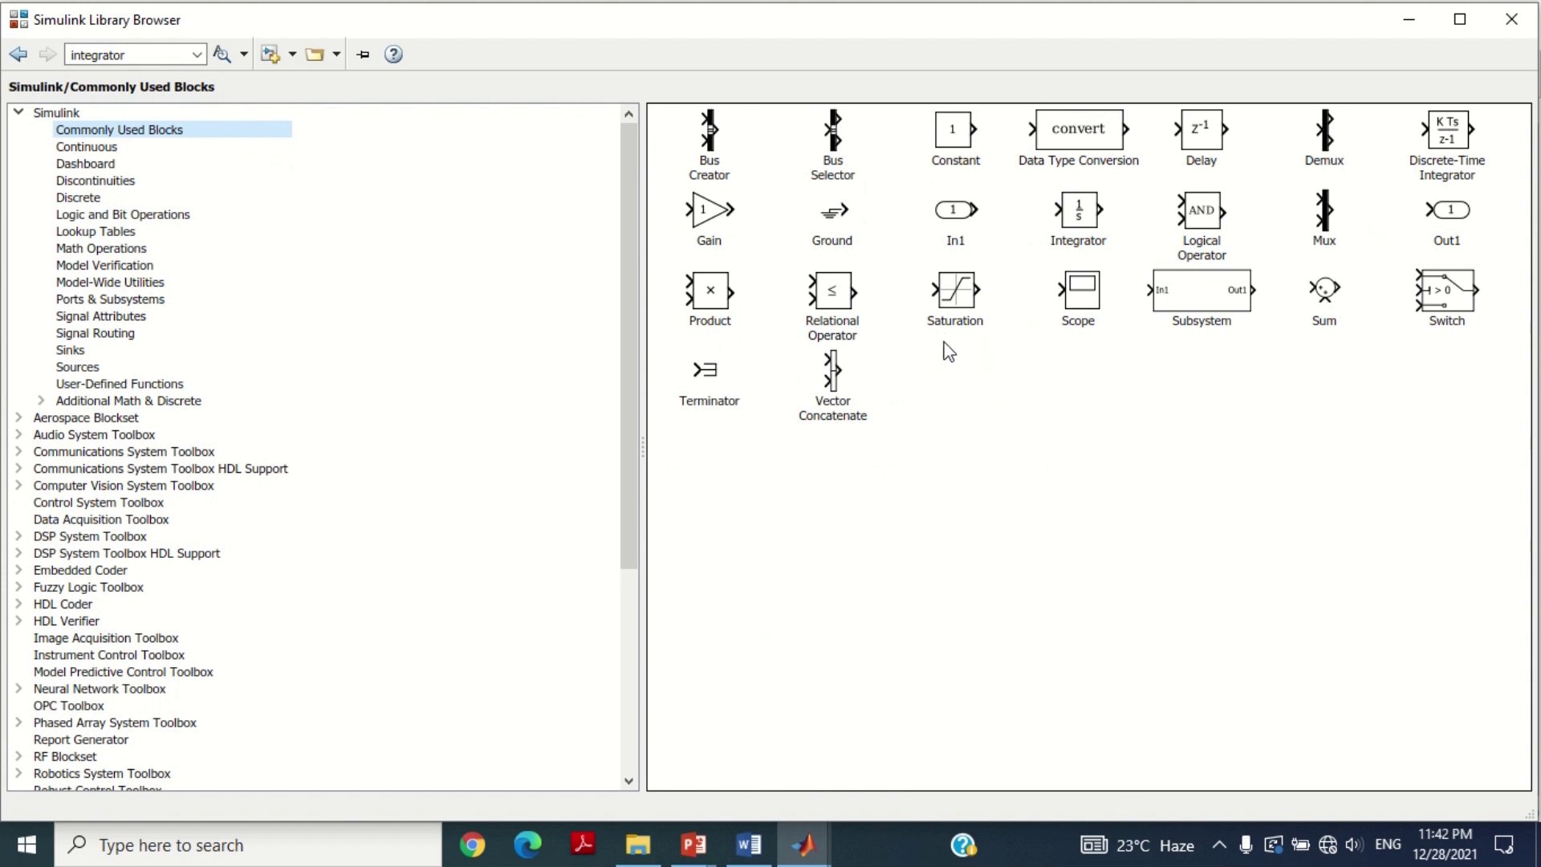
Step: Add an Integrator block from the Commonly Used Blocks library beside the Product block and connect it to the Product output
{"action": "left_click", "coordinate": [1079, 207]}
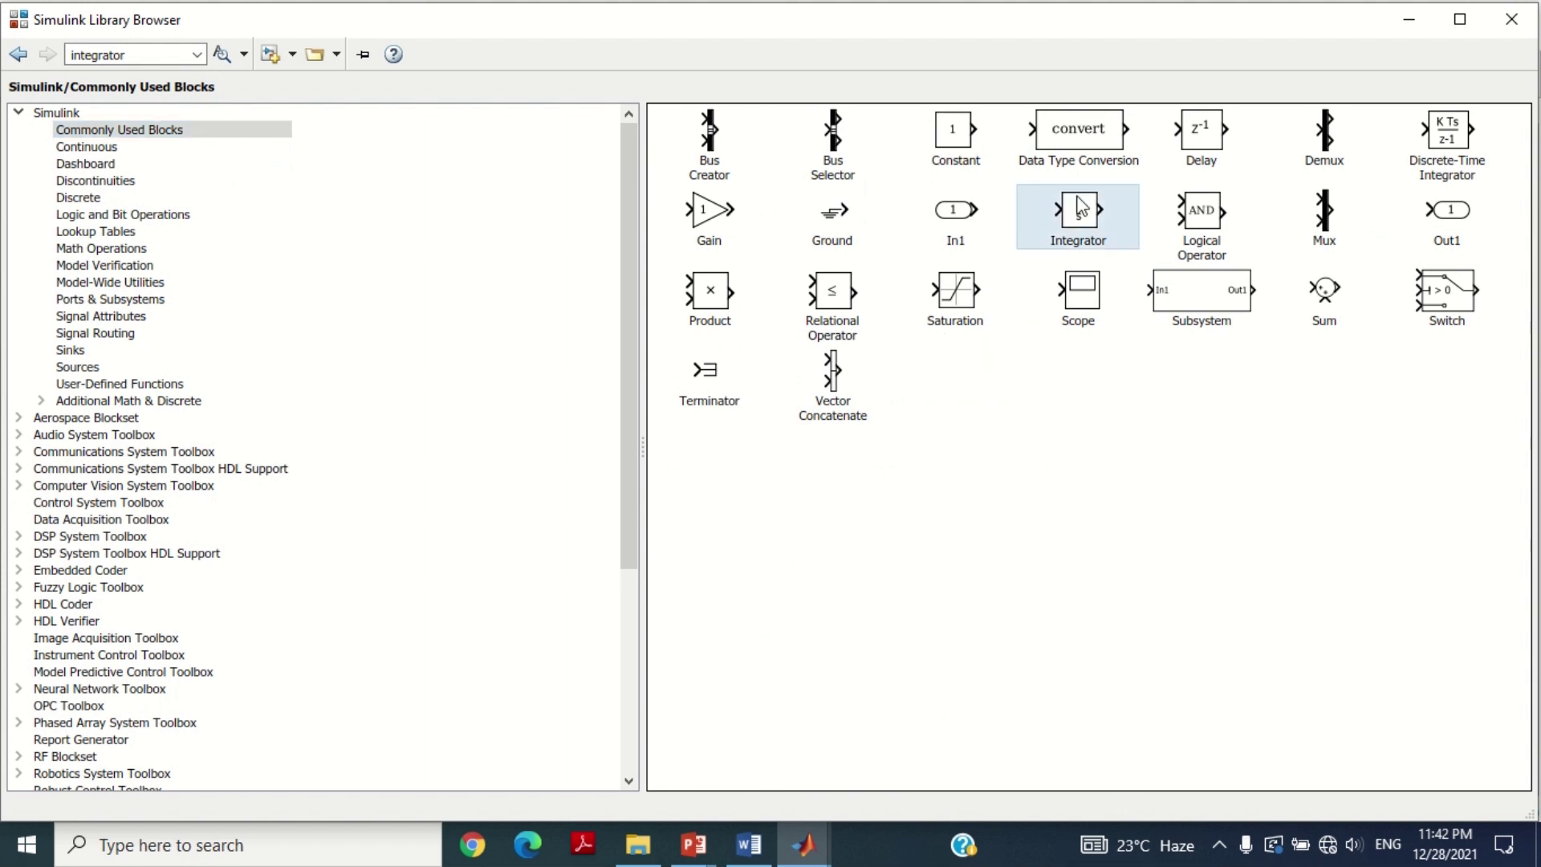
{"action": "right_click", "coordinate": [1078, 215]}
{"action": "left_click", "coordinate": [1130, 234]}
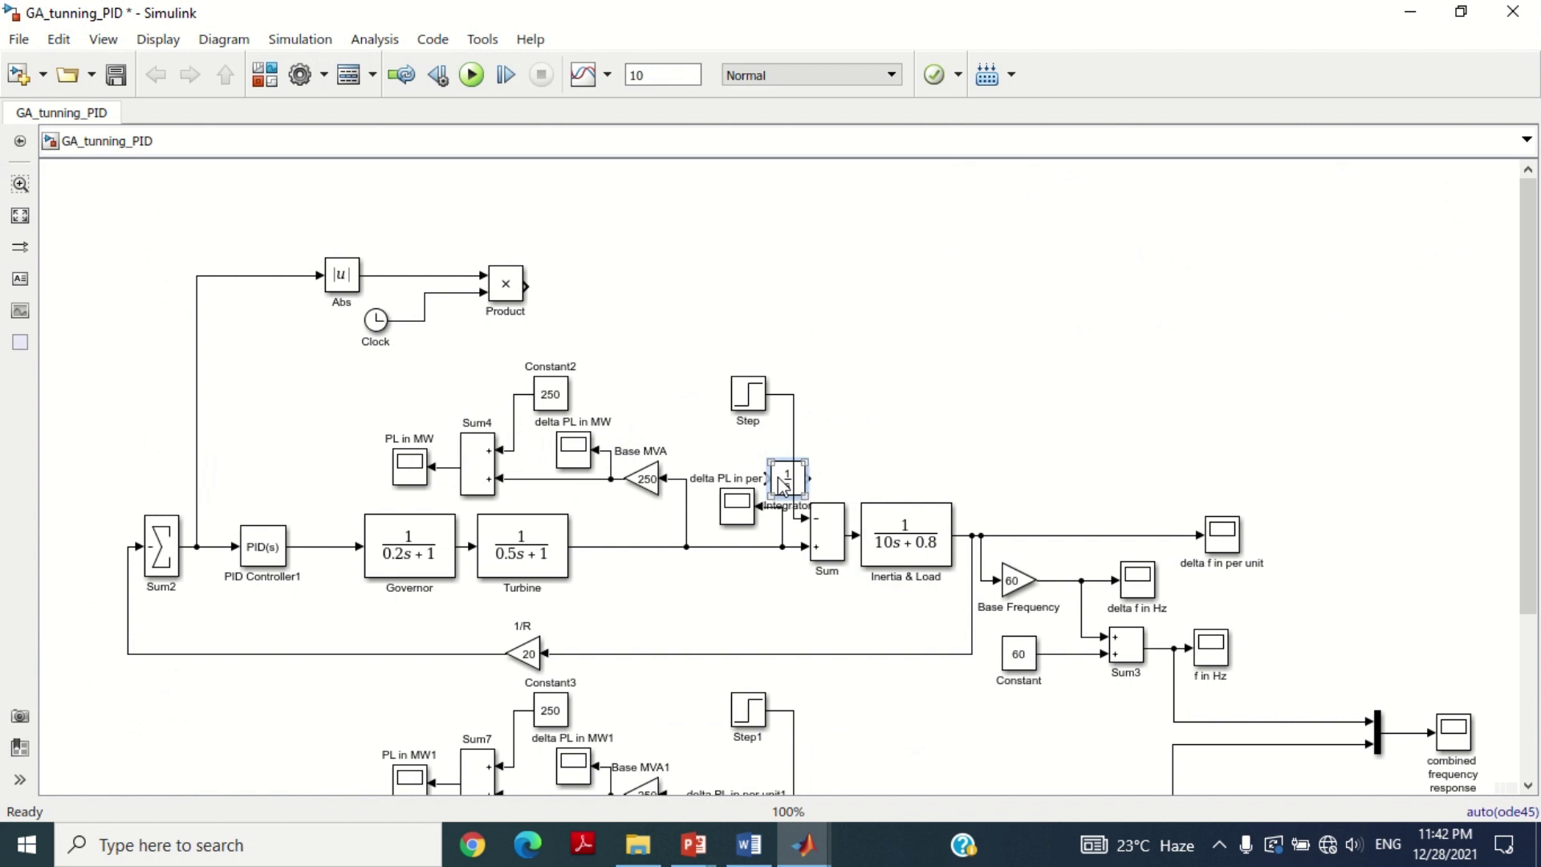
{"action": "left_click_drag", "start_coordinate": [781, 484], "coordinate": [603, 290]}
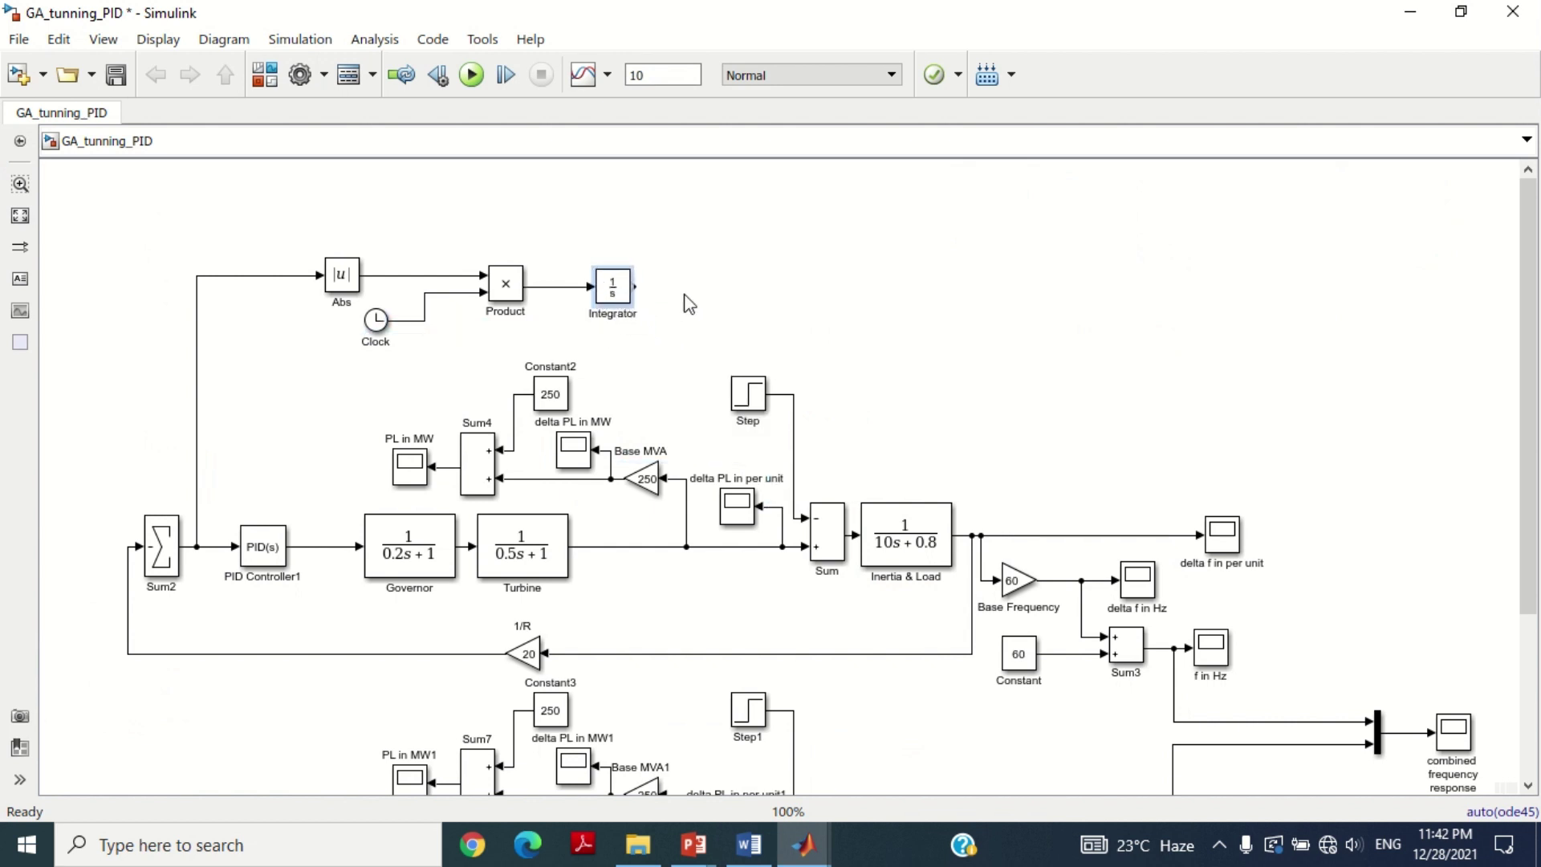
{"action": "left_click", "coordinate": [710, 310]}
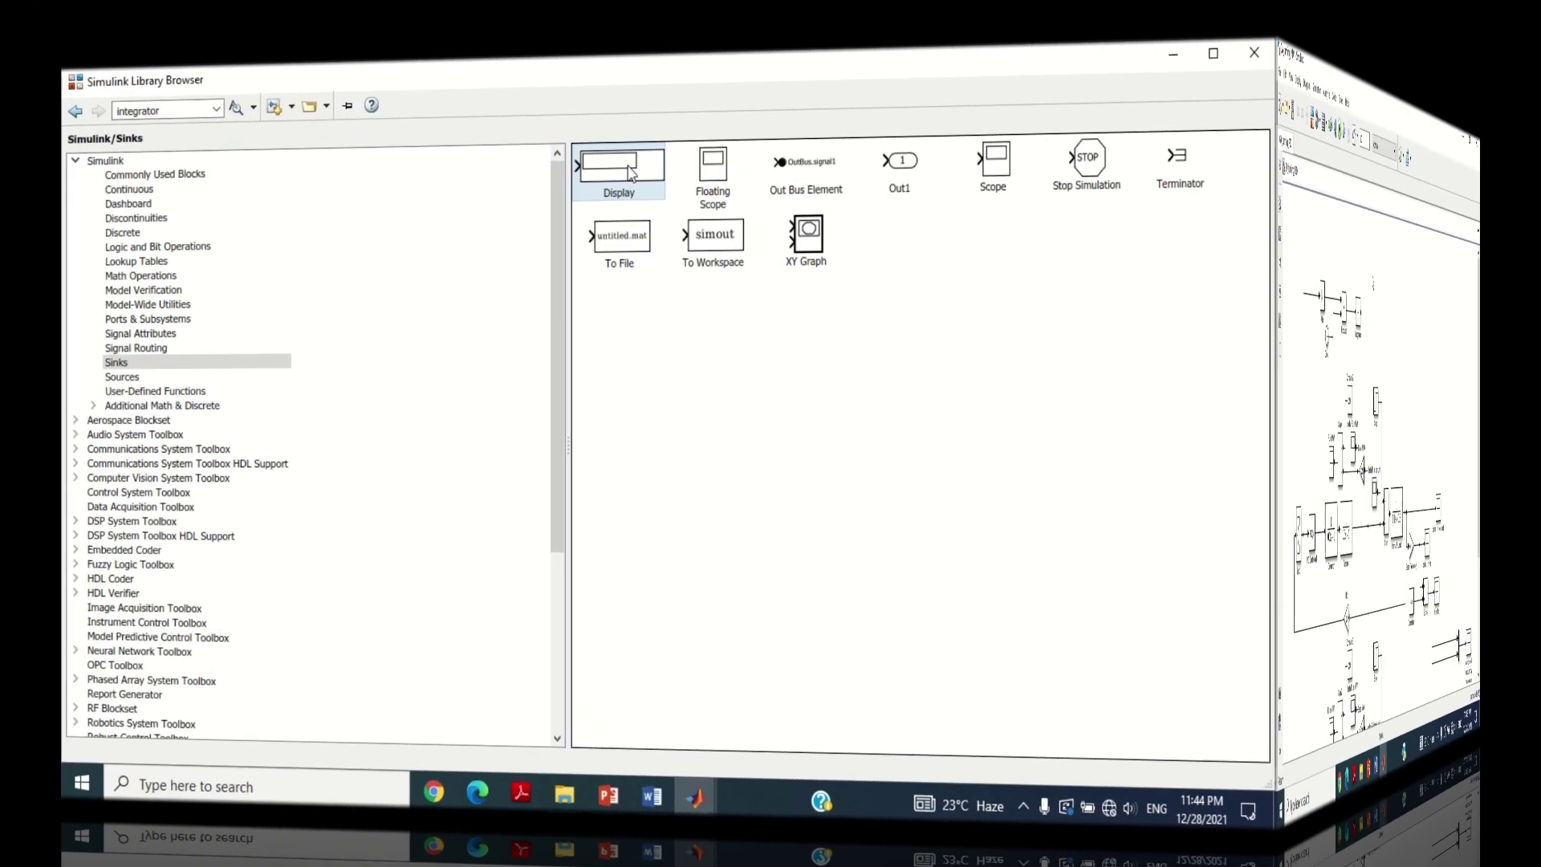
Step: Add a Display block from the Sinks library beside the Integrator and connect it to the Integrator output
{"action": "right_click", "coordinate": [630, 173]}
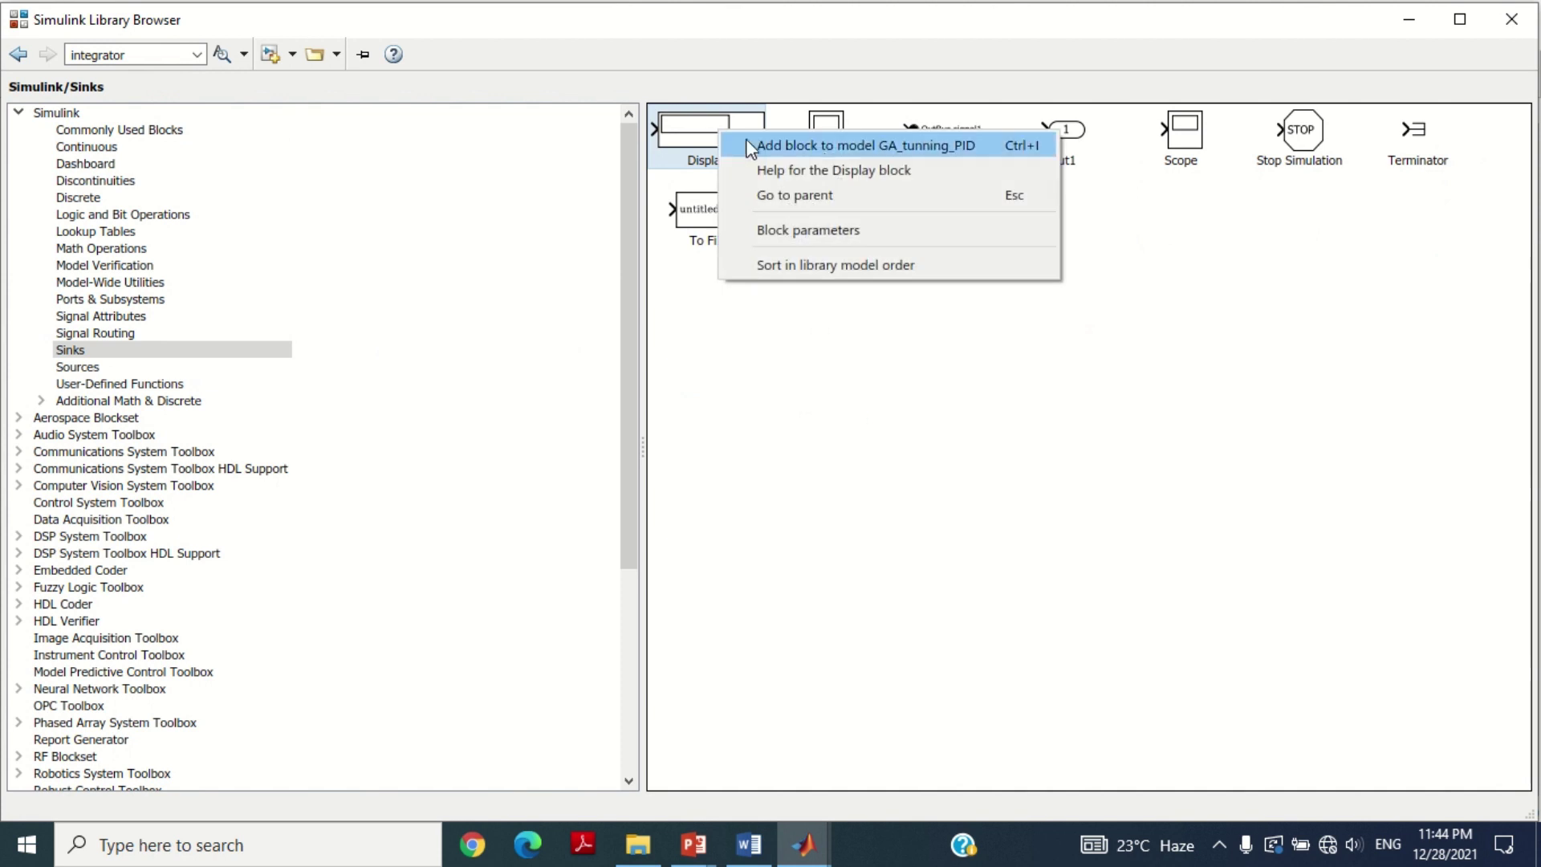
{"action": "left_click", "coordinate": [840, 145]}
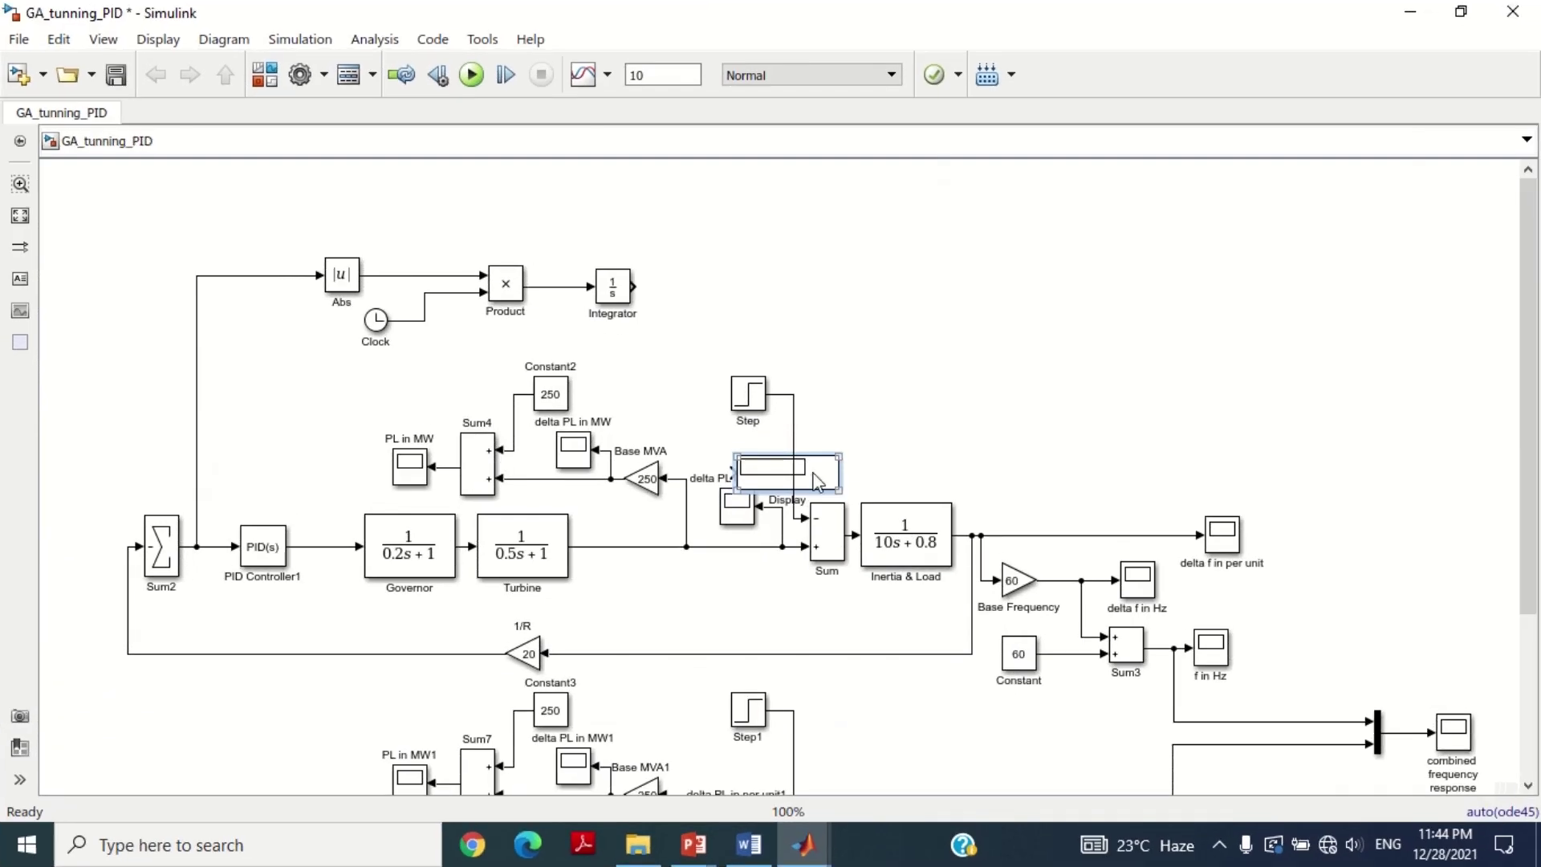
{"action": "left_click_drag", "start_coordinate": [817, 480], "coordinate": [830, 294]}
{"action": "left_click", "coordinate": [710, 332]}
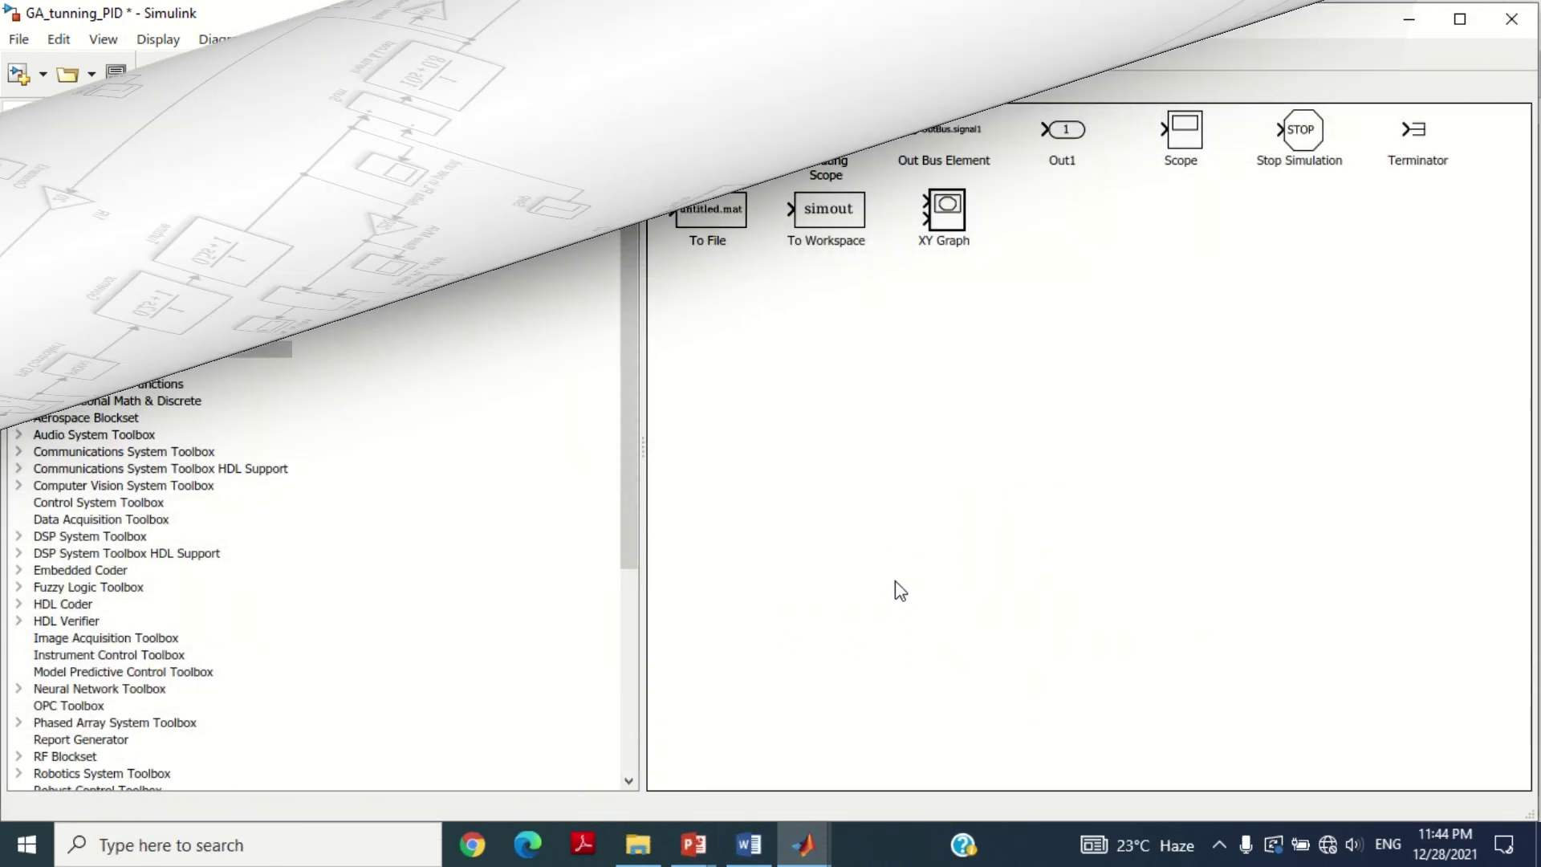
Step: Add a To Workspace block from the Sinks library above the Display and branch the Integrator output to it
{"action": "left_click", "coordinate": [843, 219]}
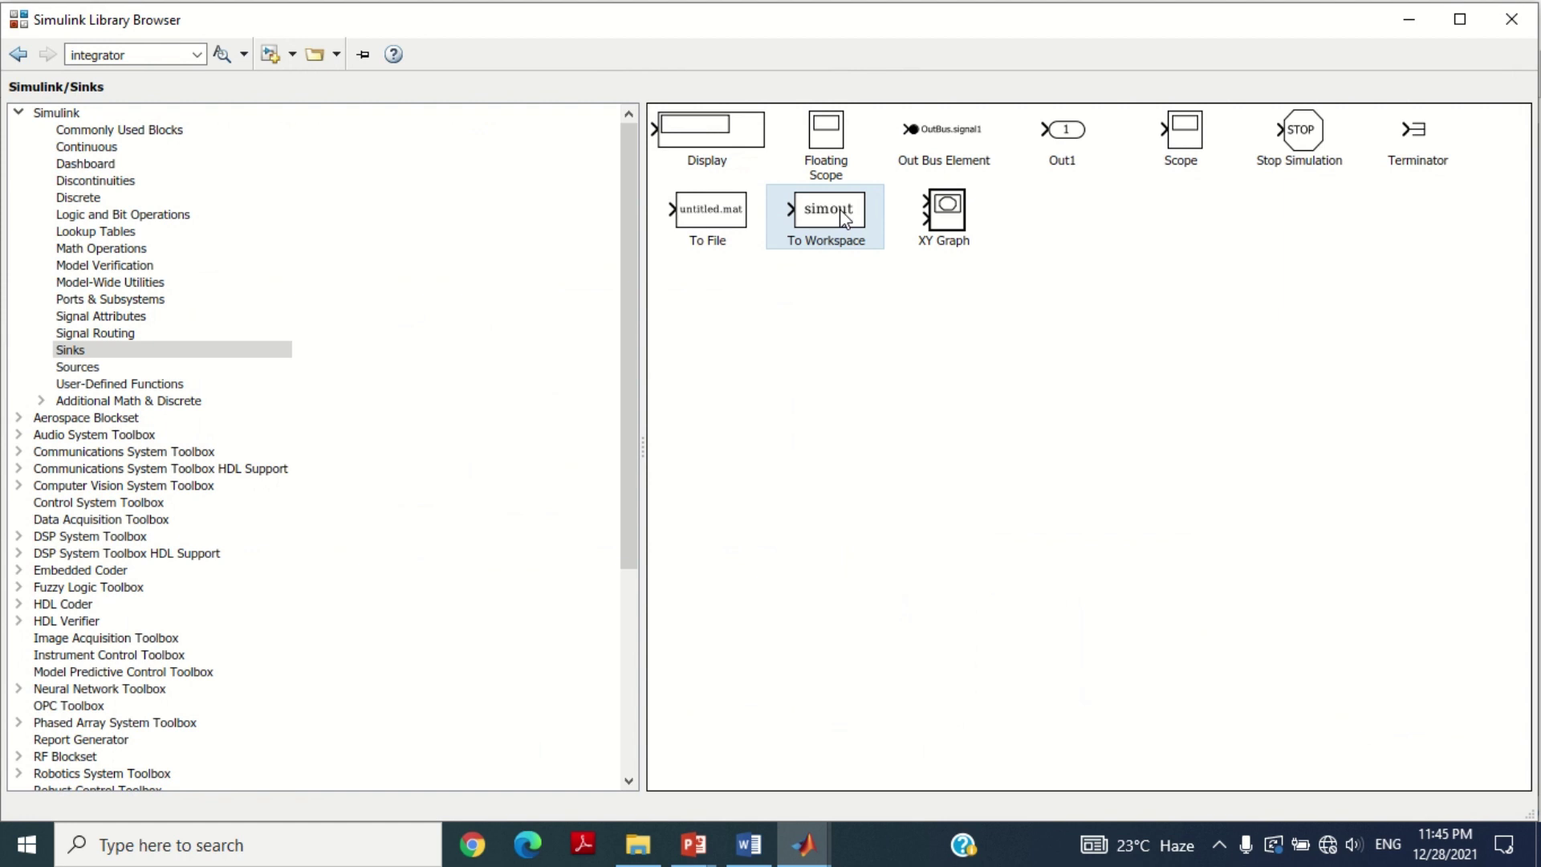
{"action": "right_click", "coordinate": [843, 218]}
{"action": "left_click", "coordinate": [882, 223]}
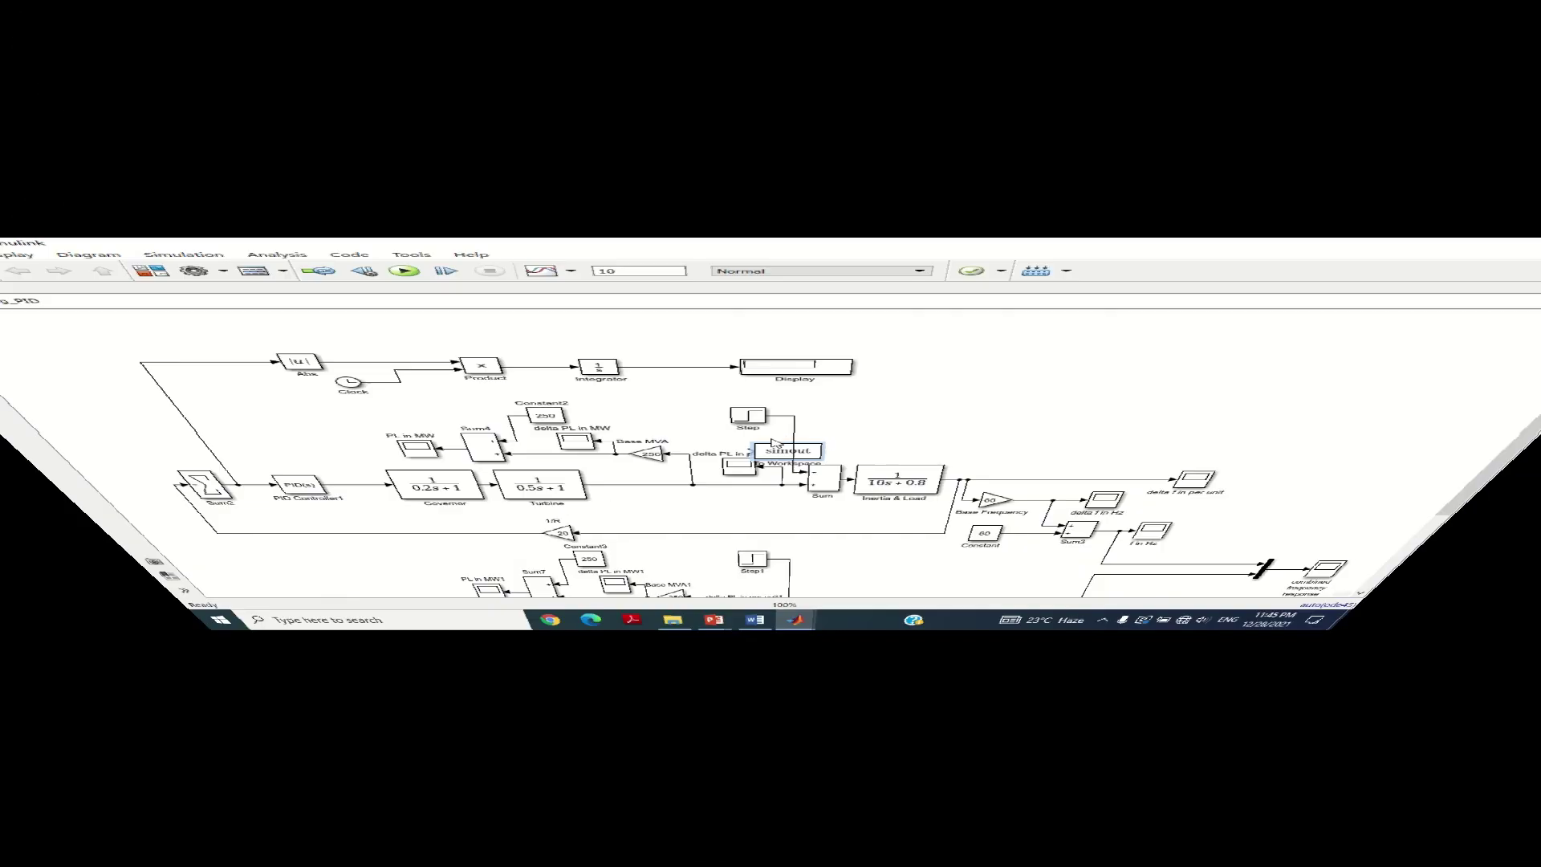
{"action": "mouse_move", "coordinate": [802, 465]}
{"action": "left_mouse_down"}
{"action": "mouse_move", "coordinate": [827, 216]}
{"action": "mouse_move", "coordinate": [706, 249]}
{"action": "mouse_move", "coordinate": [672, 287]}
{"action": "left_mouse_up"}
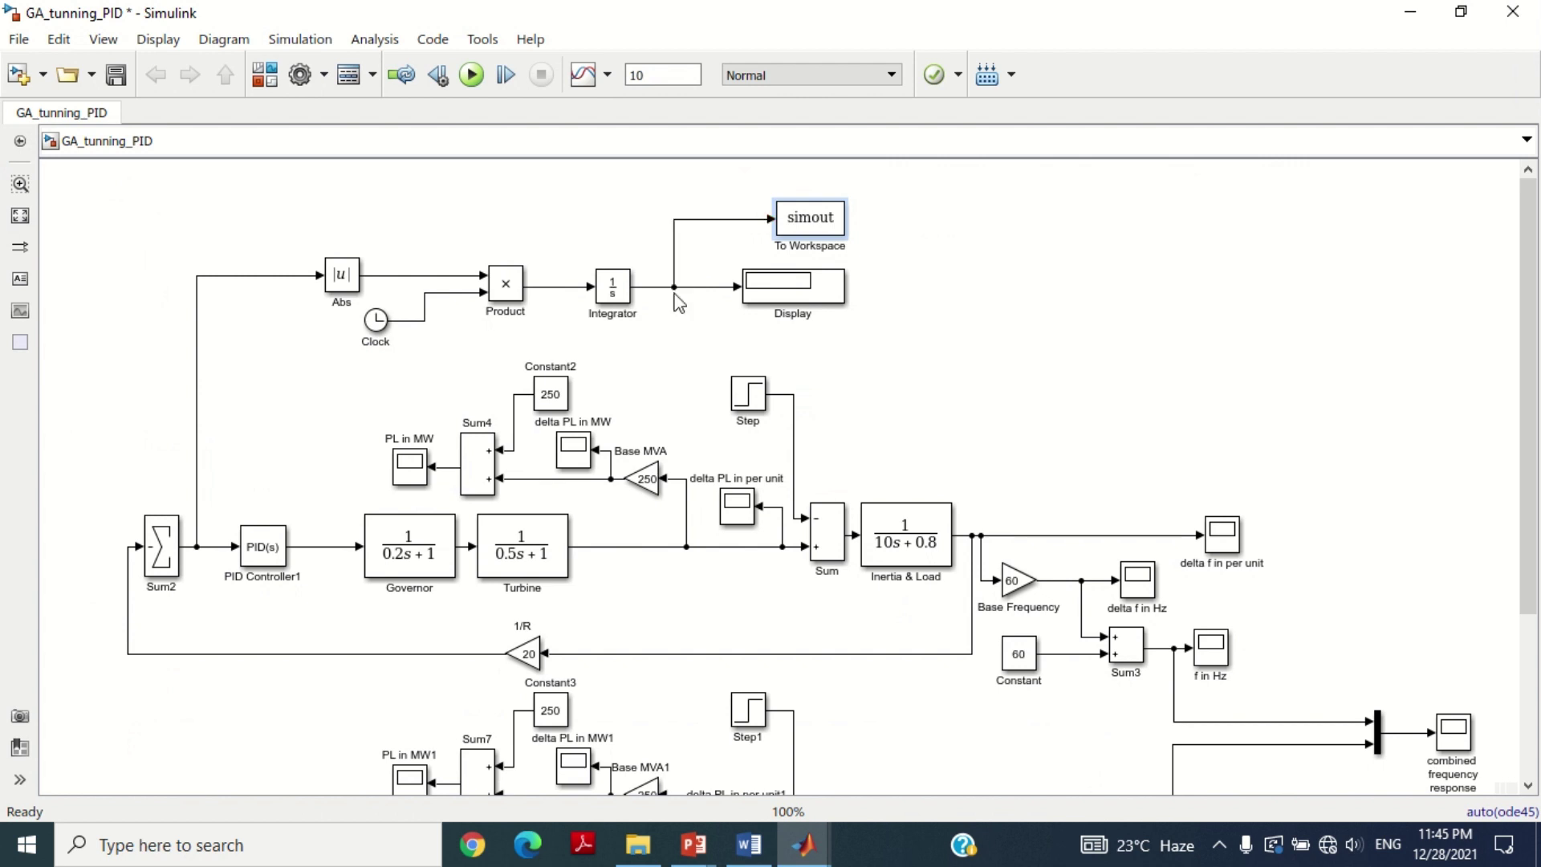
Step: Configure the To Workspace block with variable name ITAE, save format Array and 2-D signals saved as 2-D array (concatenate along first dimension)
{"action": "double_click", "coordinate": [805, 226]}
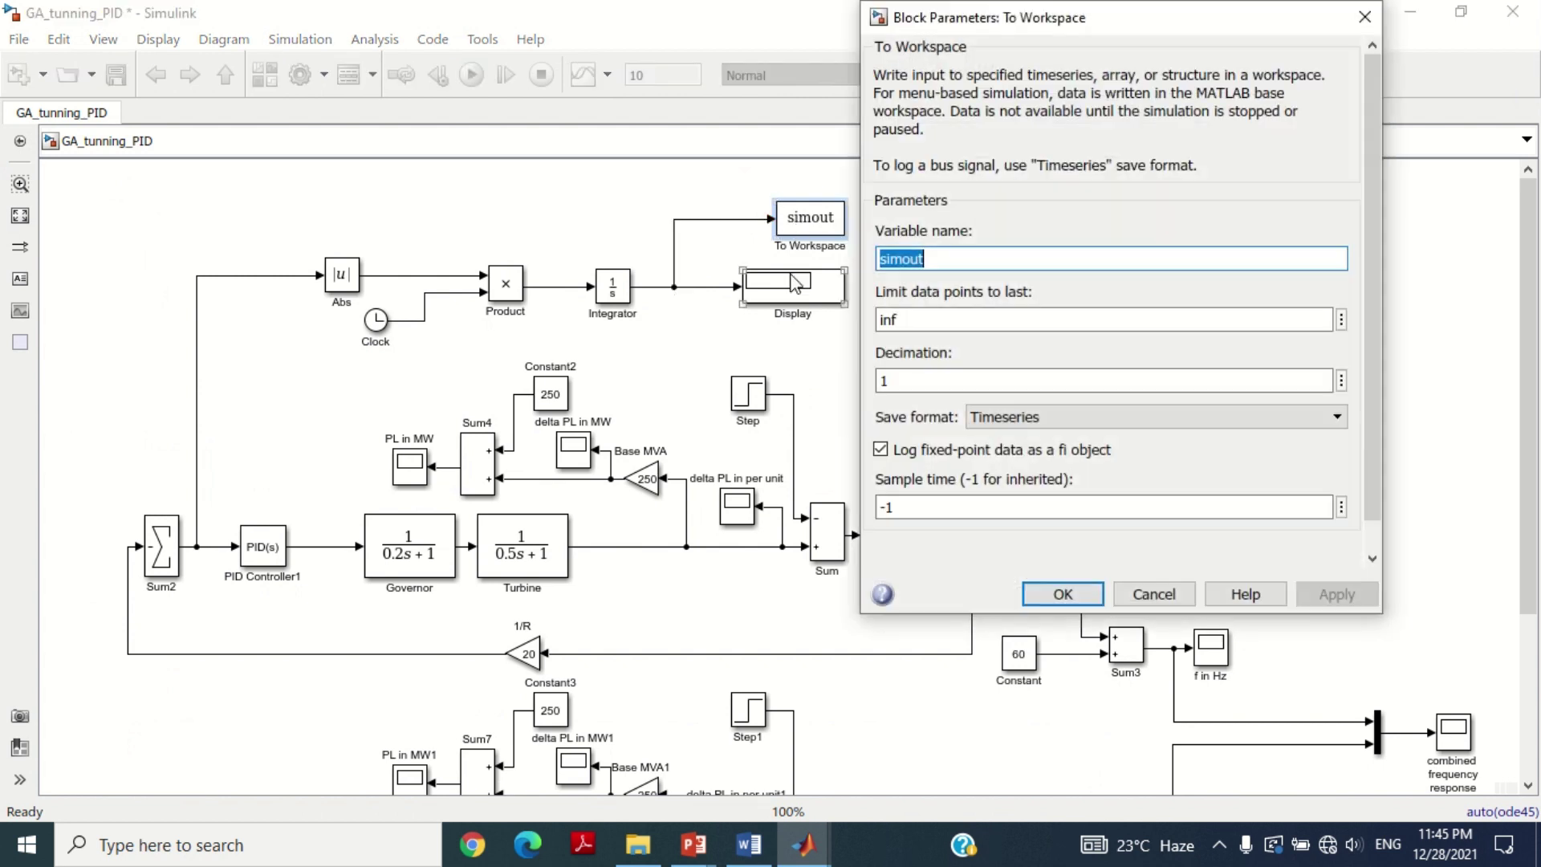
{"action": "type", "text": "ITAE"}
{"action": "key", "text": "Return"}
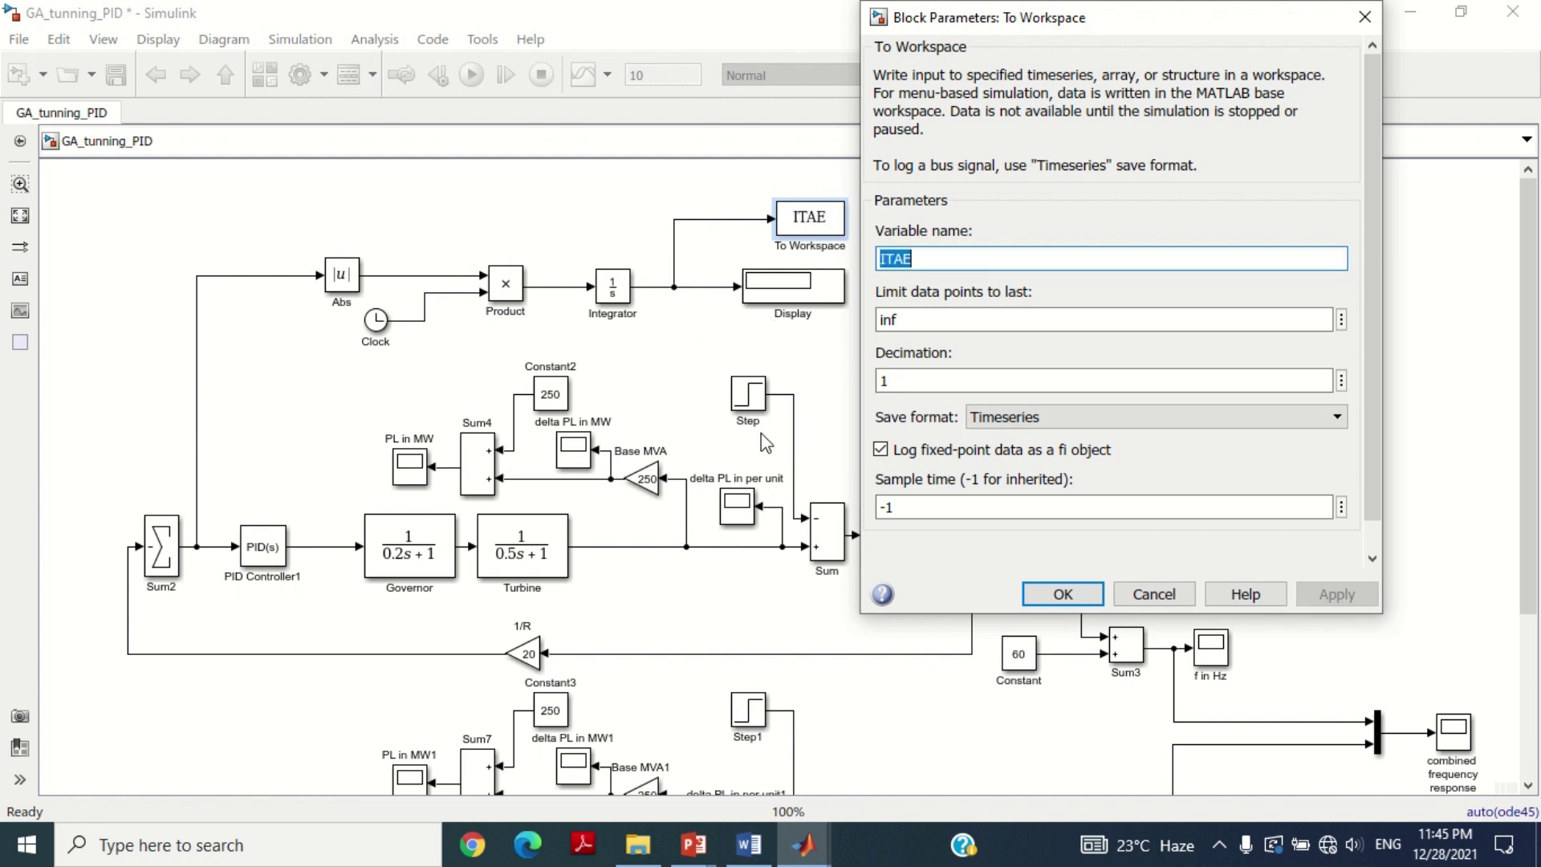
{"action": "scroll", "coordinate": [971, 416], "scroll_direction": "down", "scroll_amount": 3}
{"action": "left_click", "coordinate": [1060, 435]}
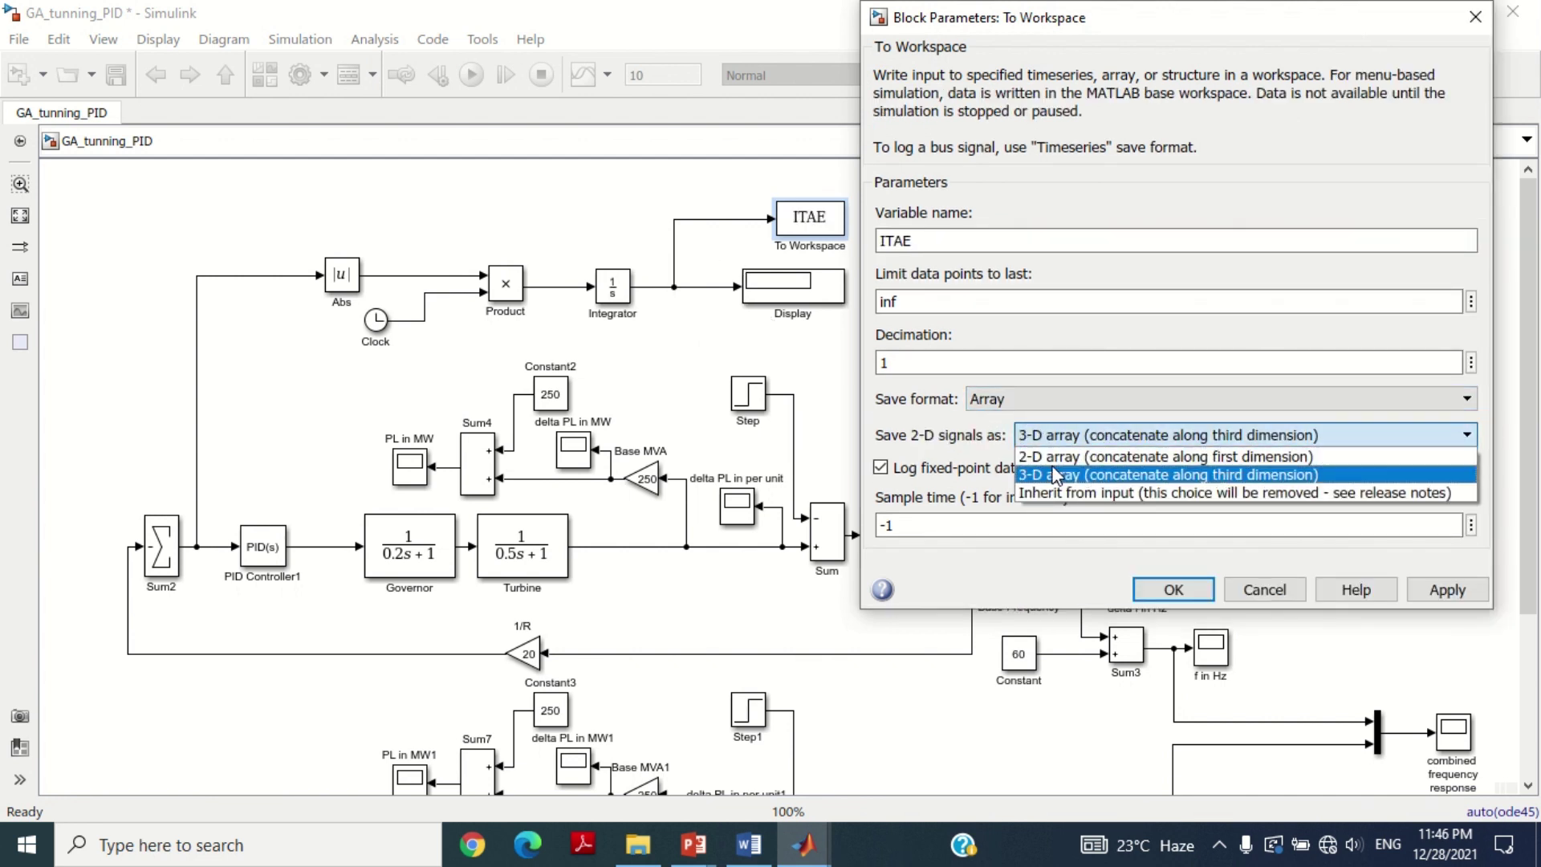
{"action": "left_click", "coordinate": [1072, 456]}
{"action": "left_click", "coordinate": [1170, 594]}
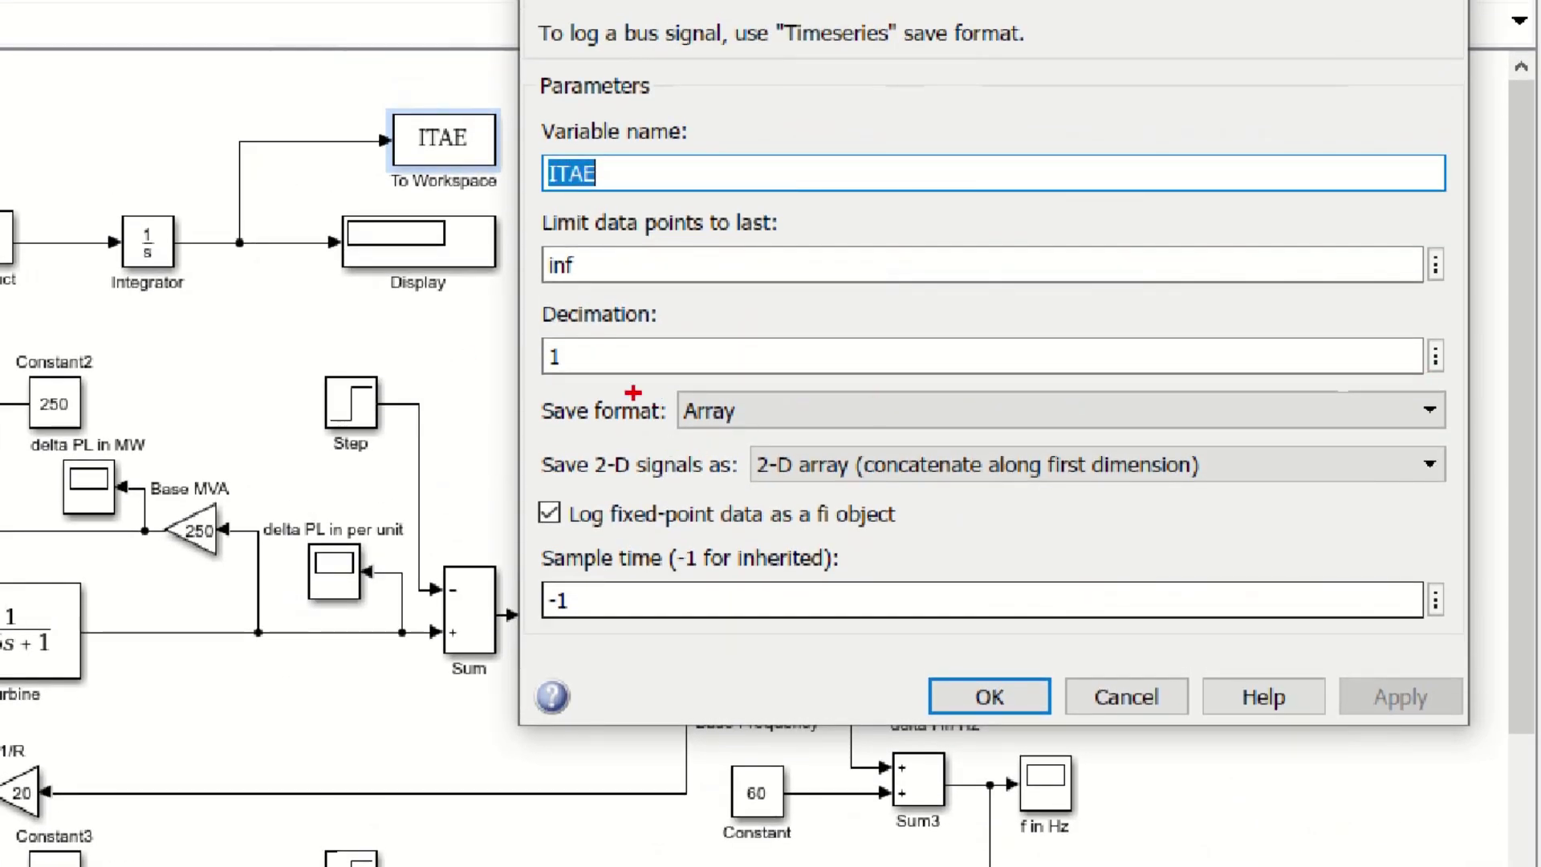
{"action": "left_click_drag", "start_coordinate": [630, 347], "coordinate": [1266, 507]}
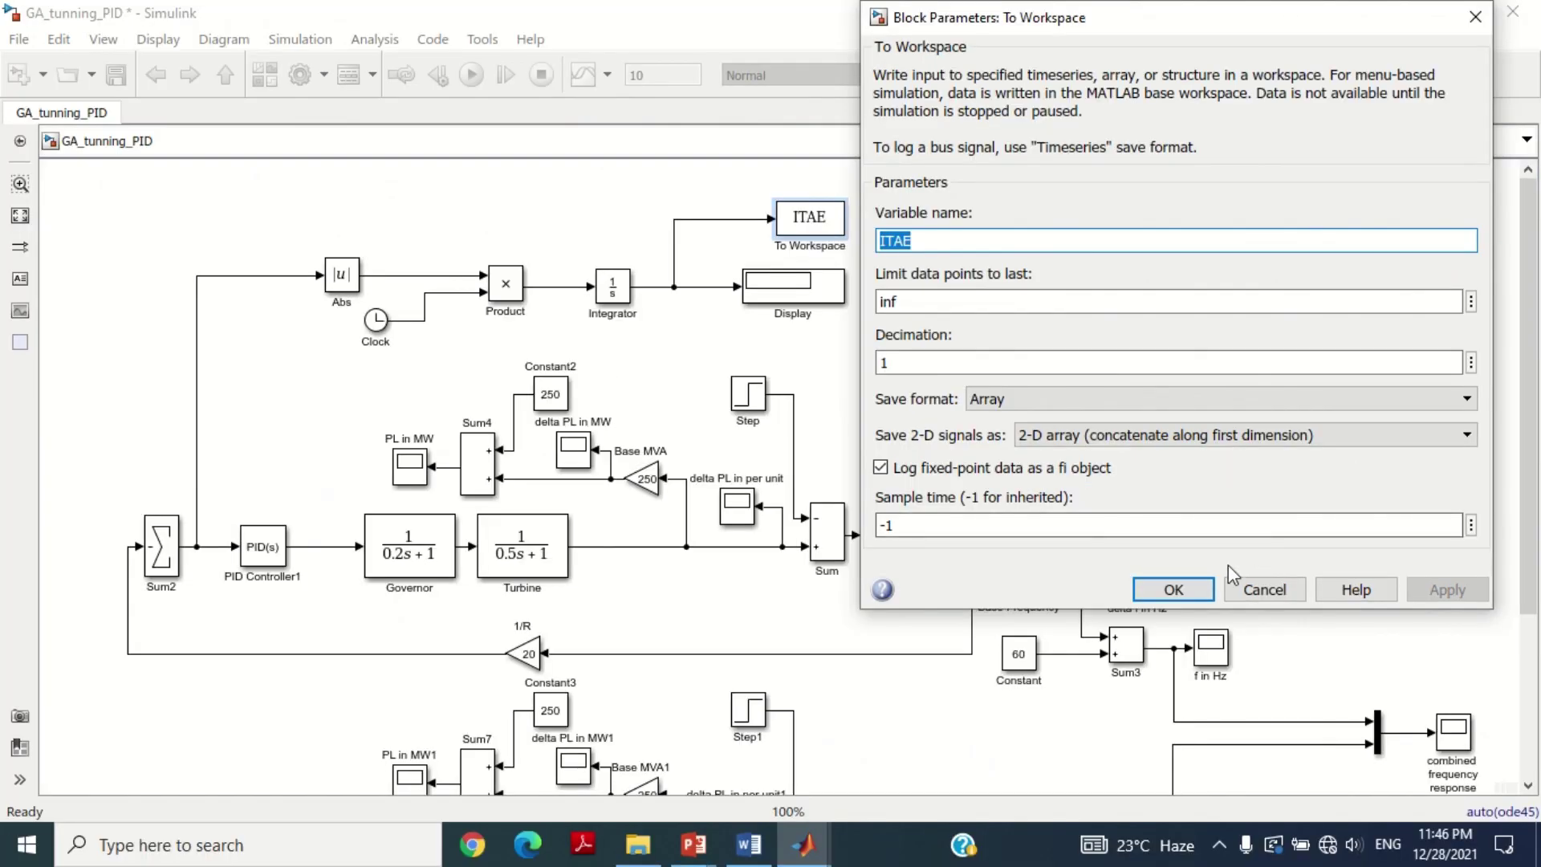
{"action": "left_click", "coordinate": [988, 696]}
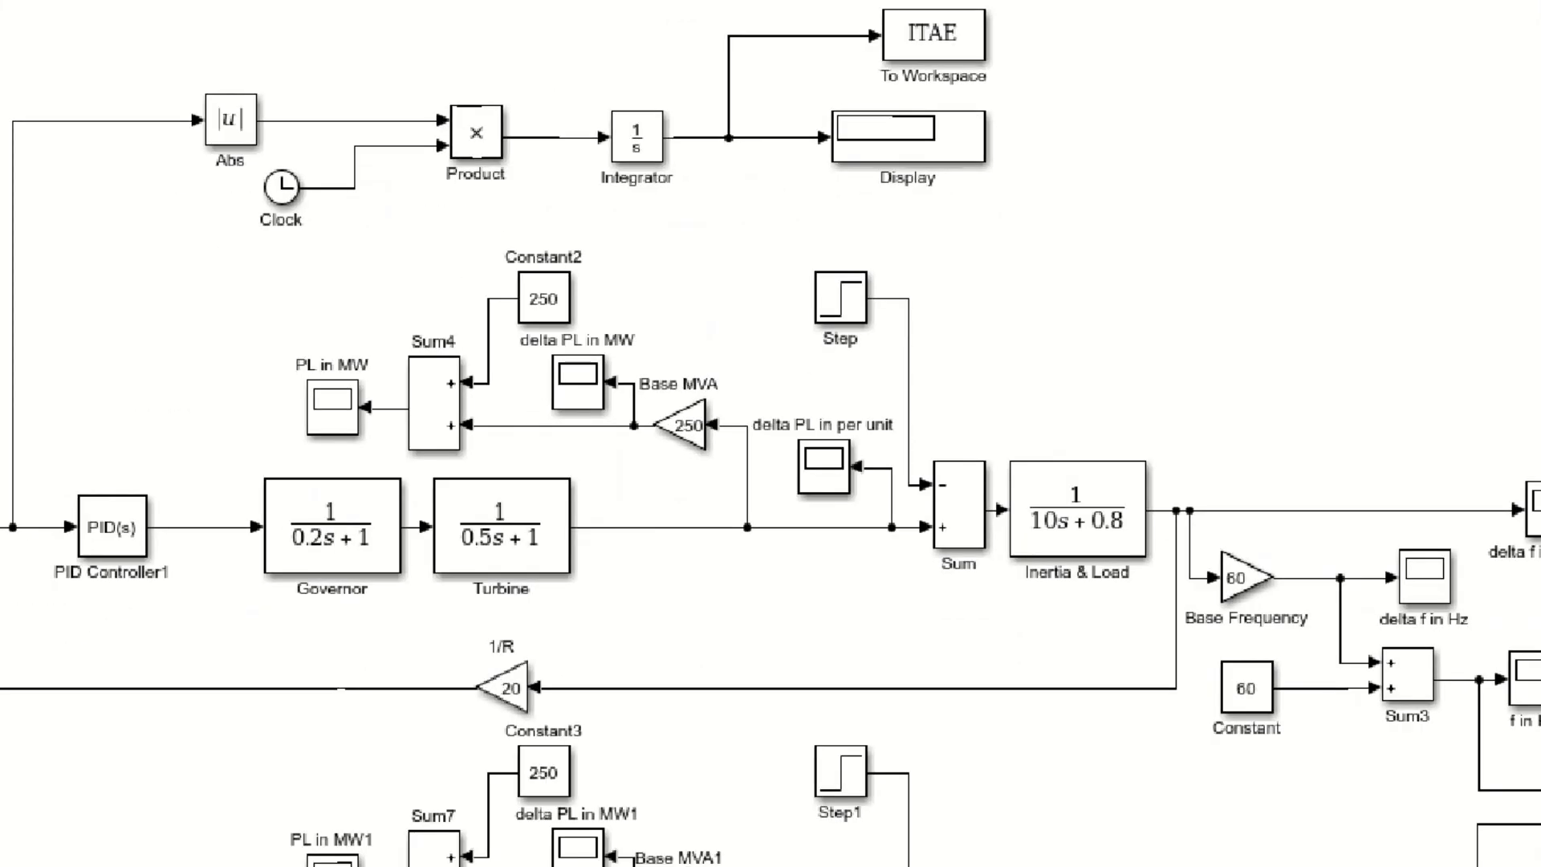
Step: Set the proportional gain of the PID Controller1 block to k(1)
{"action": "mouse_move", "coordinate": [119, 407]}
{"action": "left_mouse_down"}
{"action": "mouse_move", "coordinate": [251, 584]}
{"action": "mouse_move", "coordinate": [273, 588]}
{"action": "left_mouse_up"}
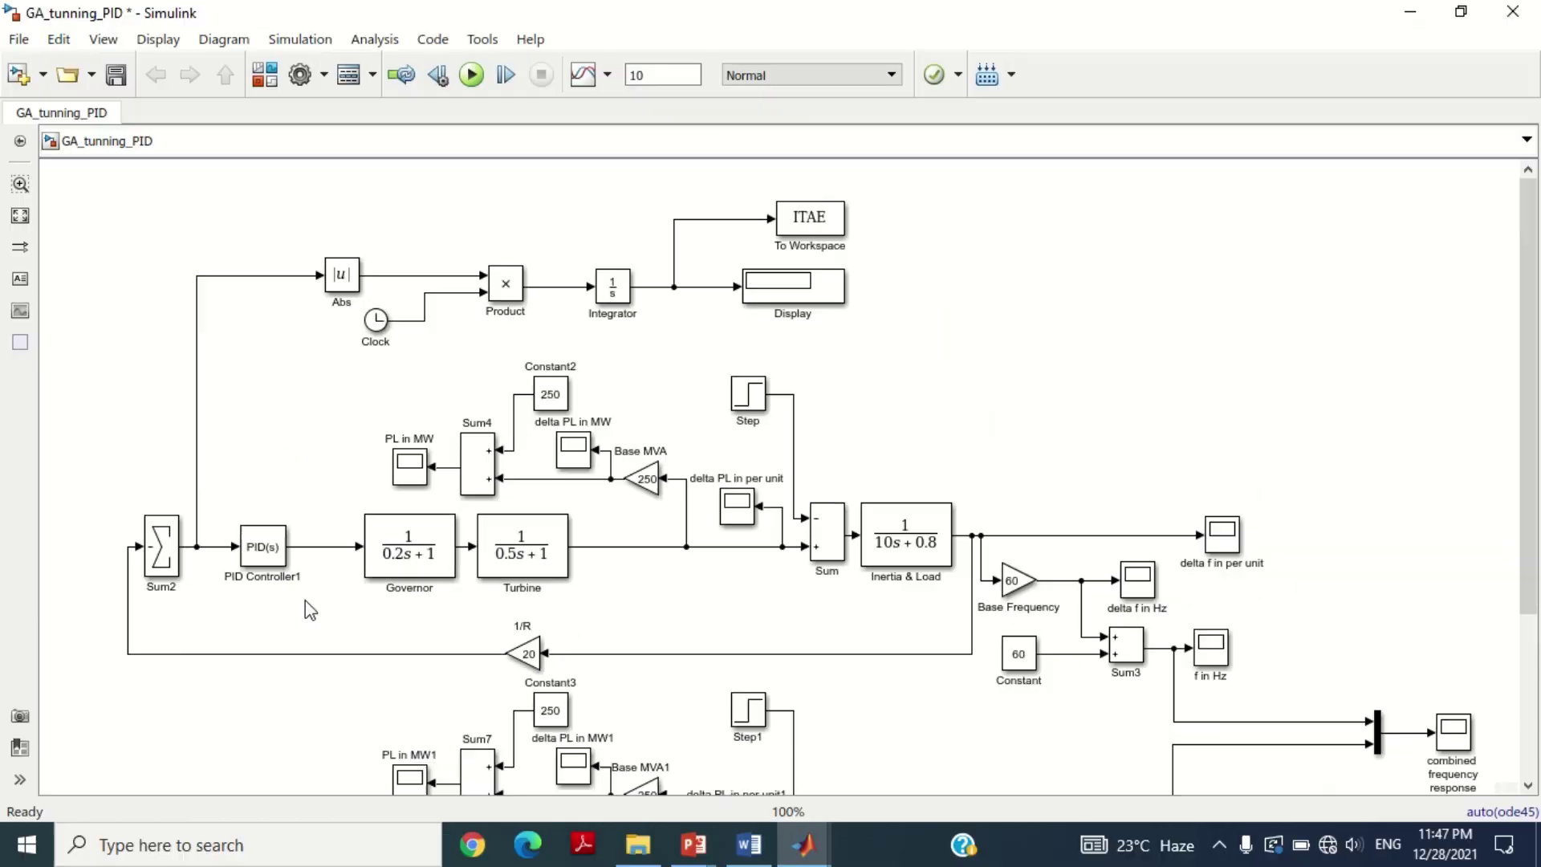
{"action": "double_click", "coordinate": [199, 493]}
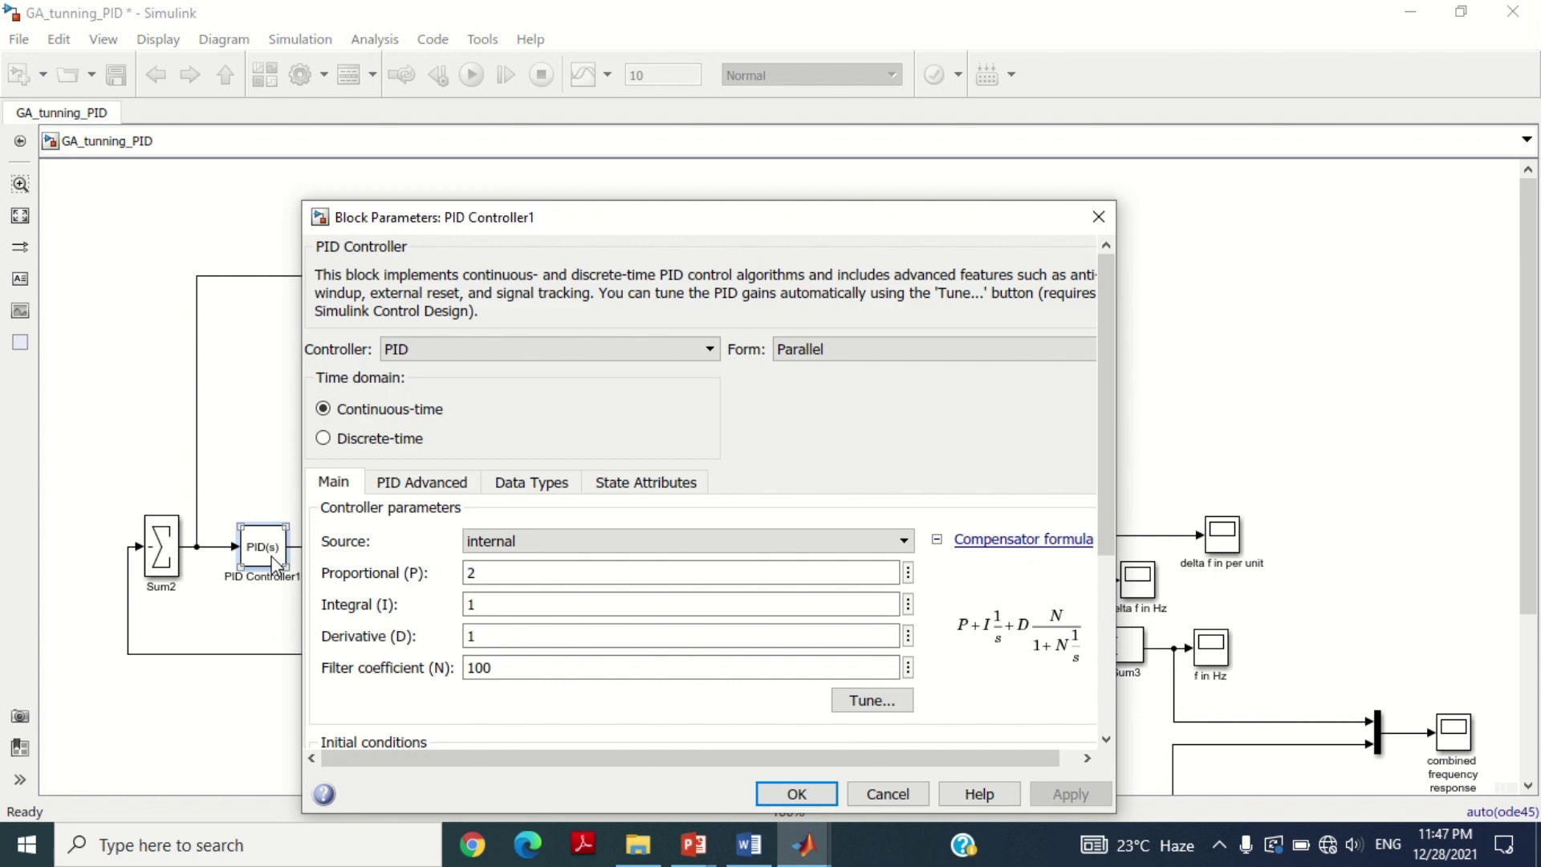
{"action": "left_click_drag", "start_coordinate": [480, 229], "coordinate": [540, 104]}
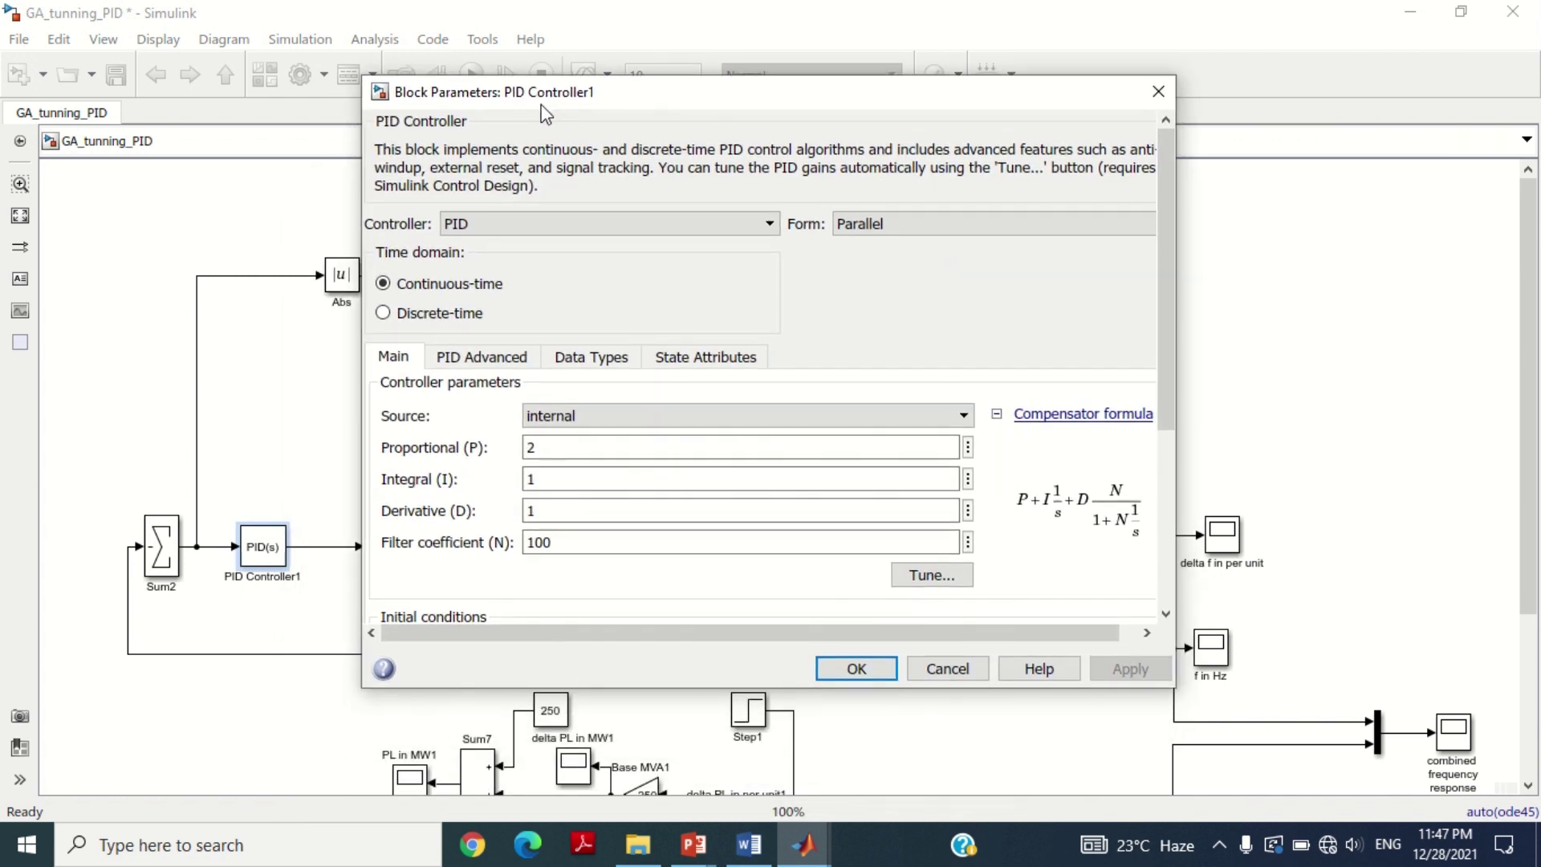
{"action": "double_click", "coordinate": [560, 454]}
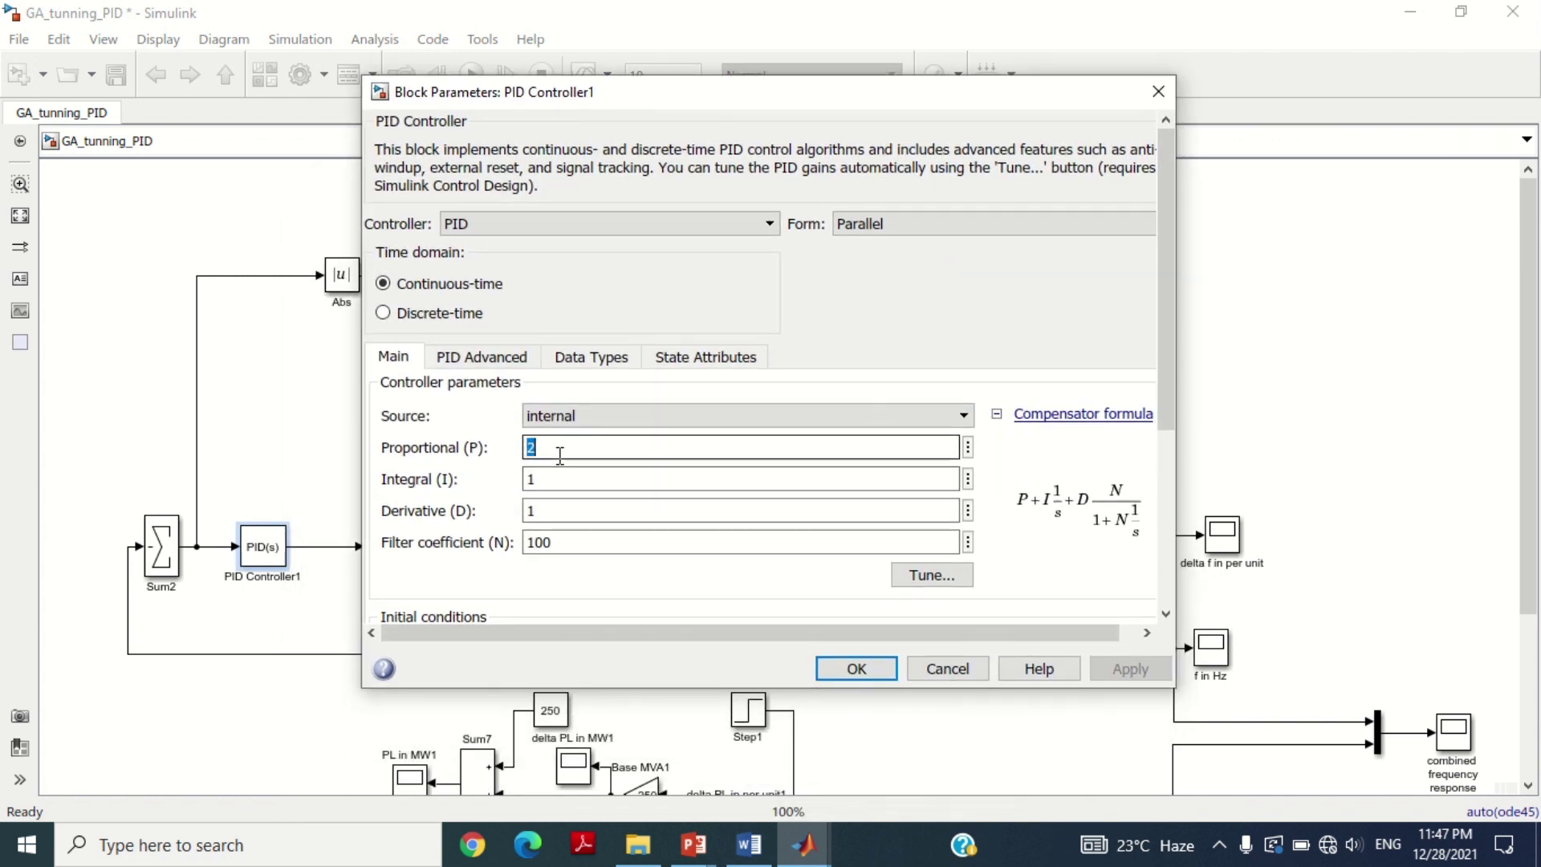
{"action": "type", "text": "k(1"}
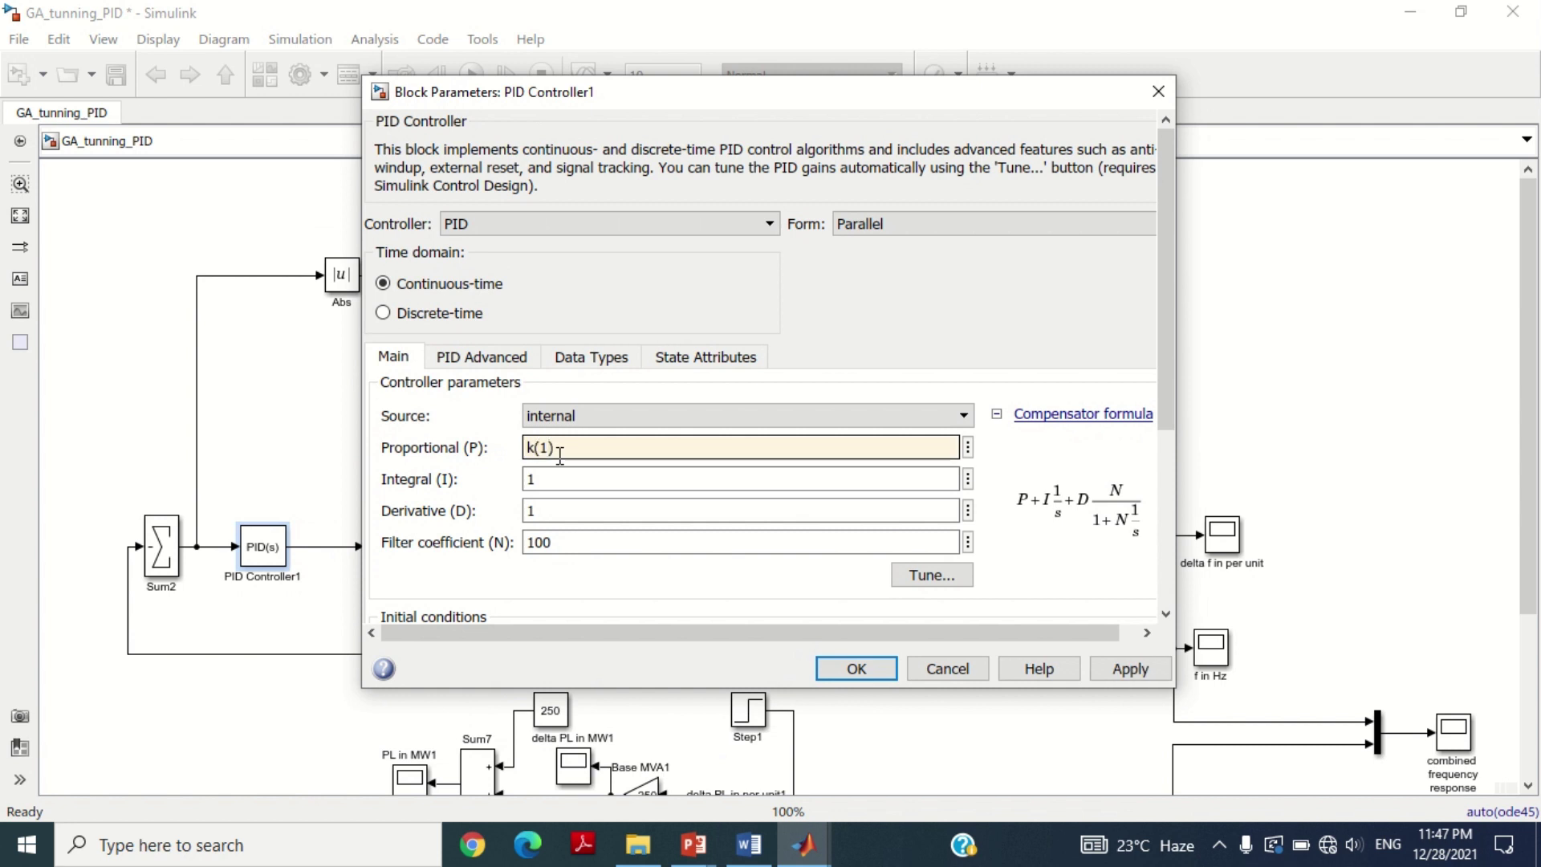
Step: Set the PID Controller1 integral gain to k(2) and derivative gain to k(3), and apply the block parameters
{"action": "double_click", "coordinate": [560, 481]}
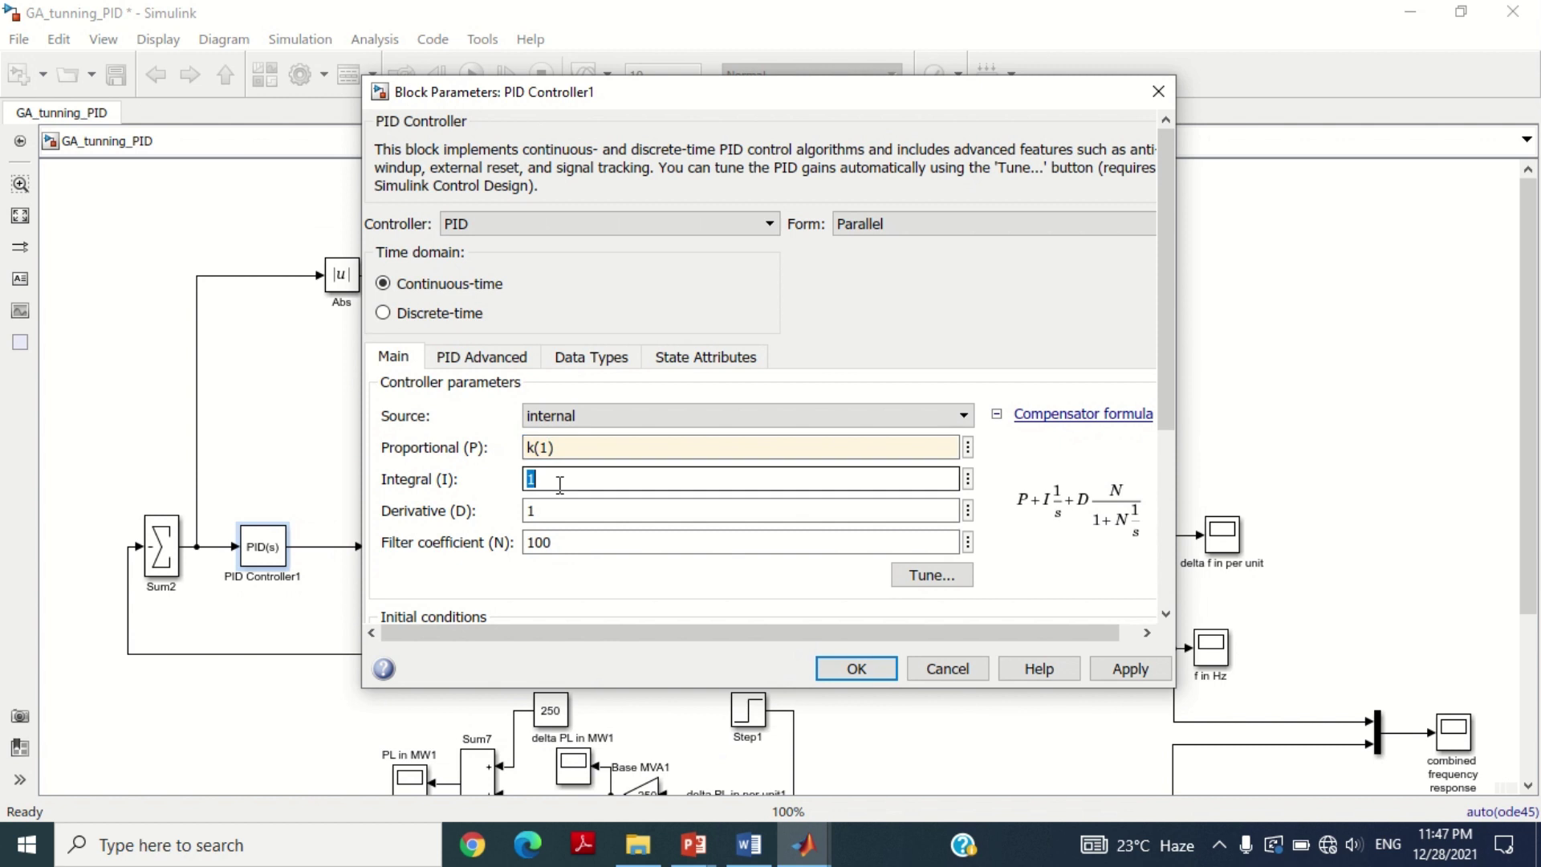
{"action": "type", "text": "k"}
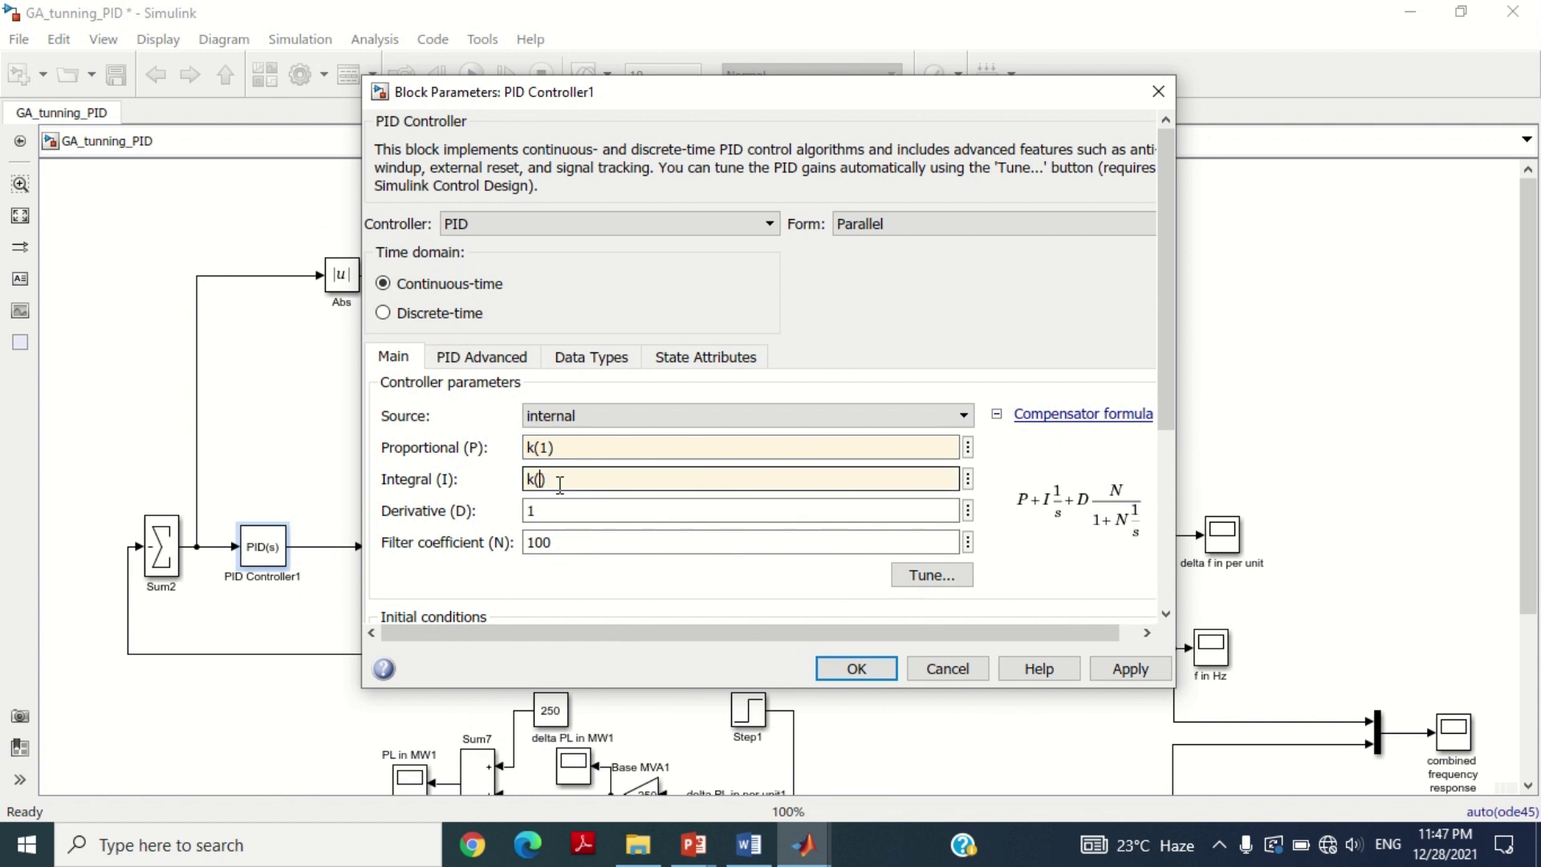
{"action": "type", "text": "(2)"}
{"action": "double_click", "coordinate": [571, 508]}
{"action": "type", "text": "k(3"}
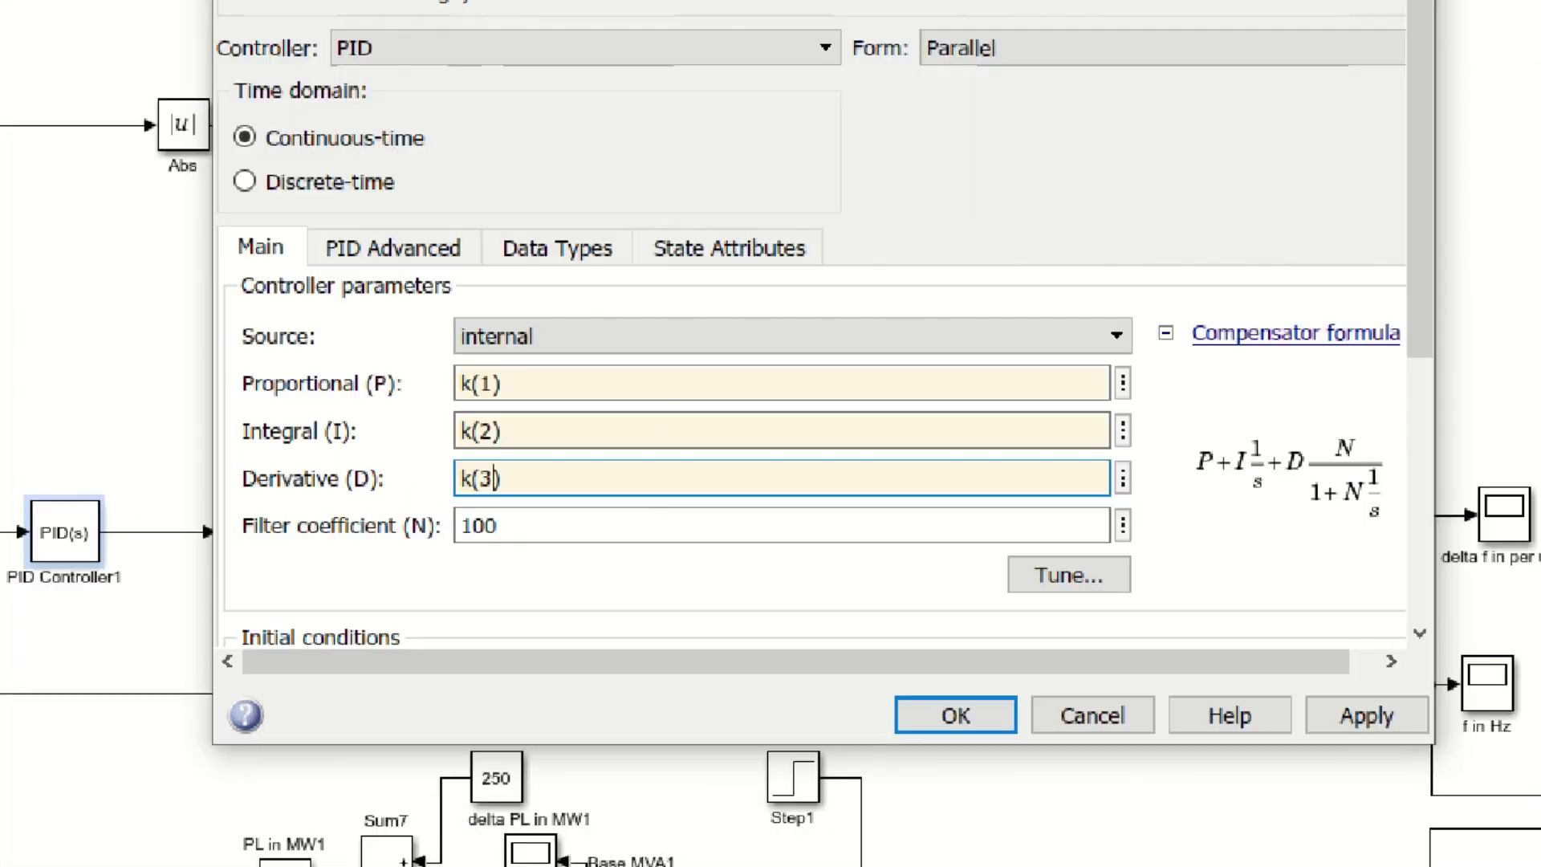
{"action": "left_click_drag", "start_coordinate": [227, 348], "coordinate": [578, 496]}
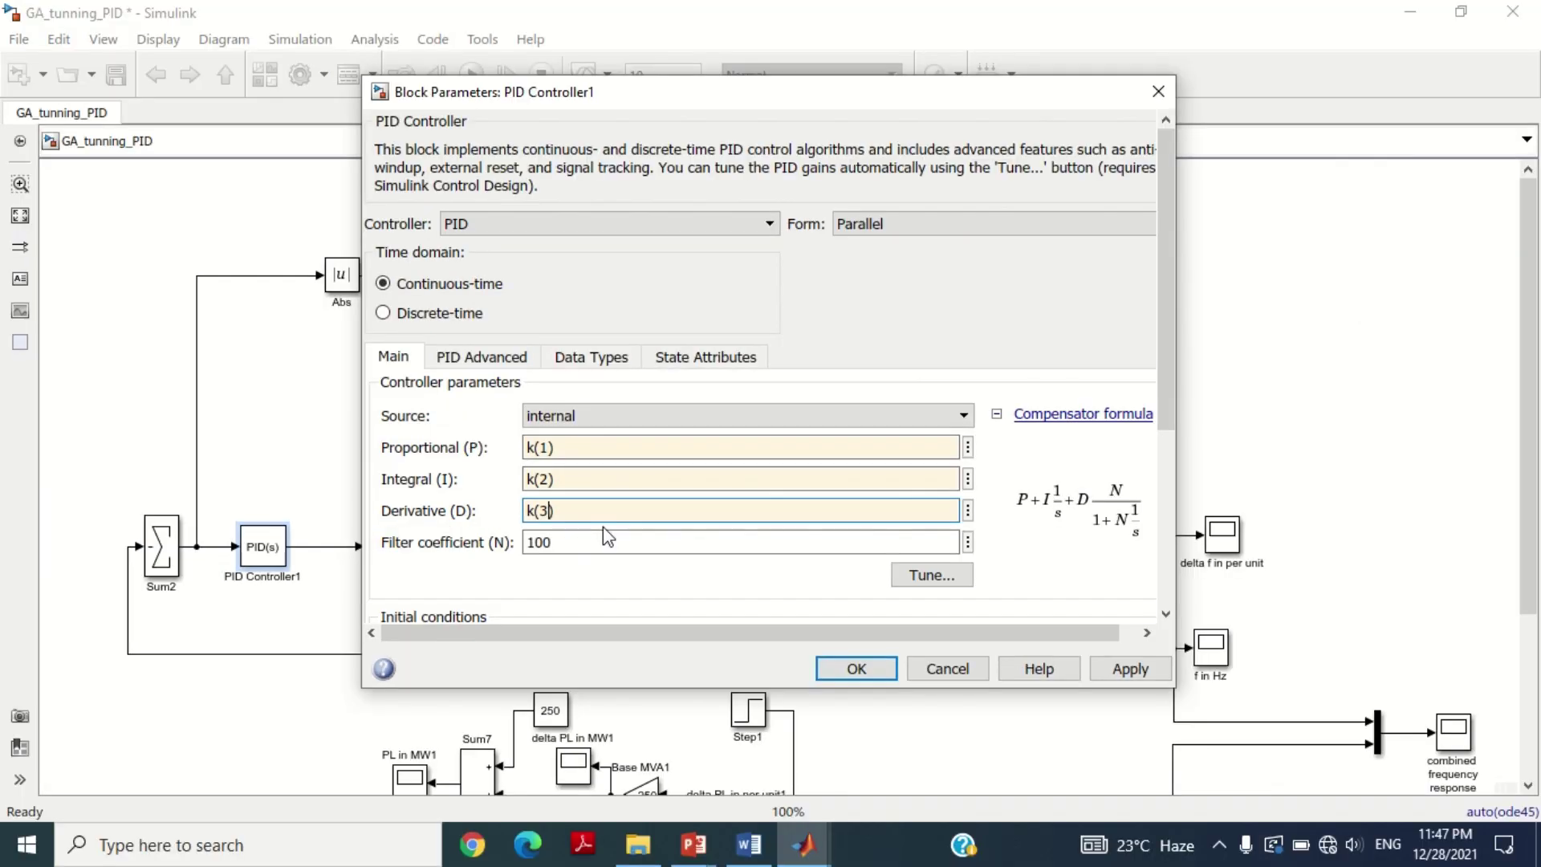
{"action": "left_click", "coordinate": [1372, 711]}
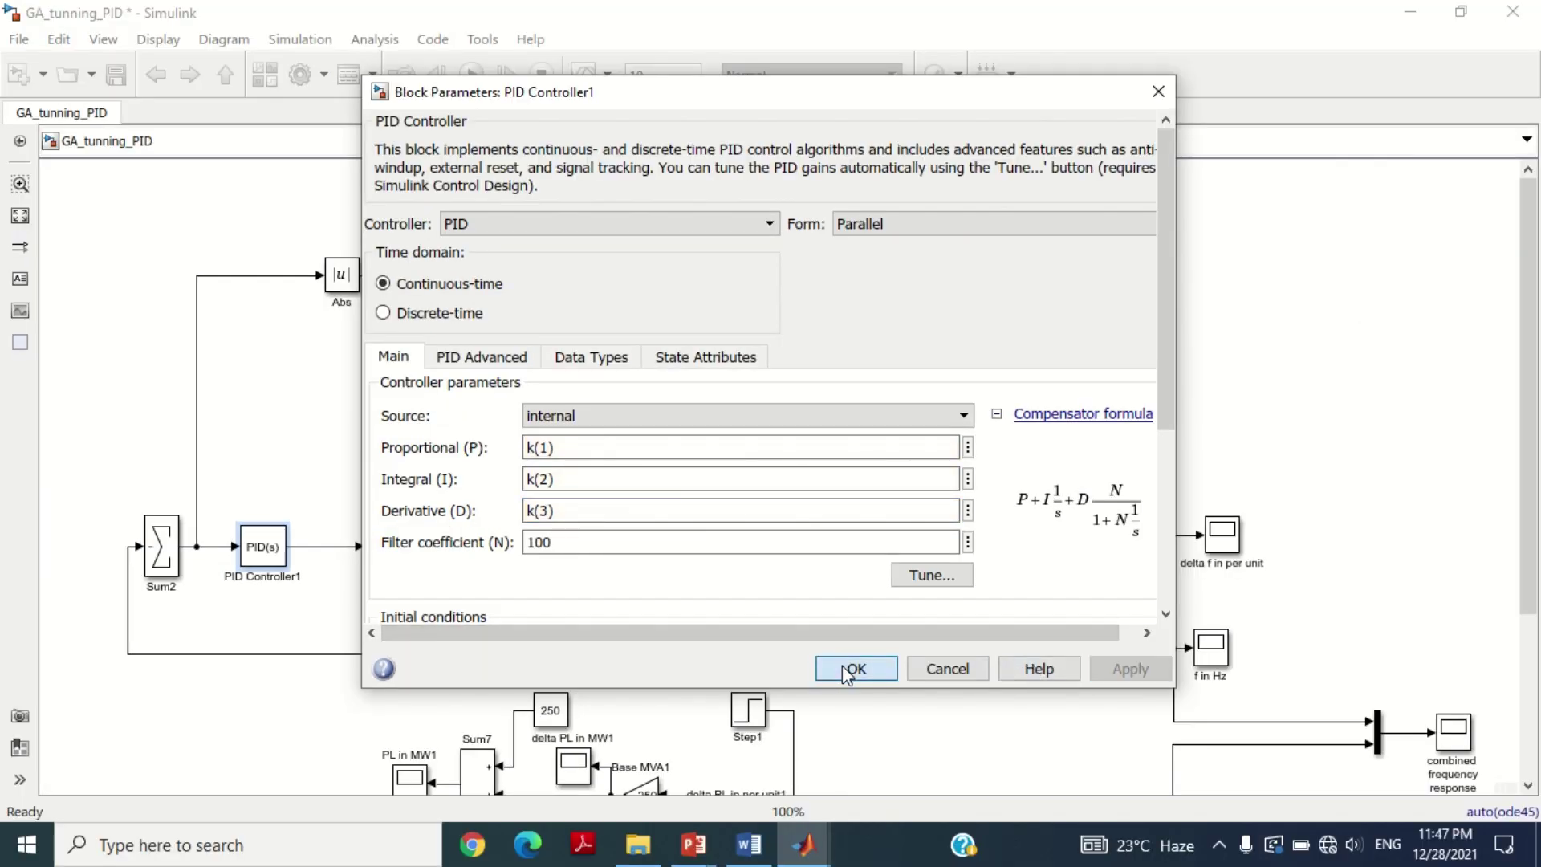
{"action": "left_click", "coordinate": [845, 669]}
{"action": "left_click", "coordinate": [316, 459]}
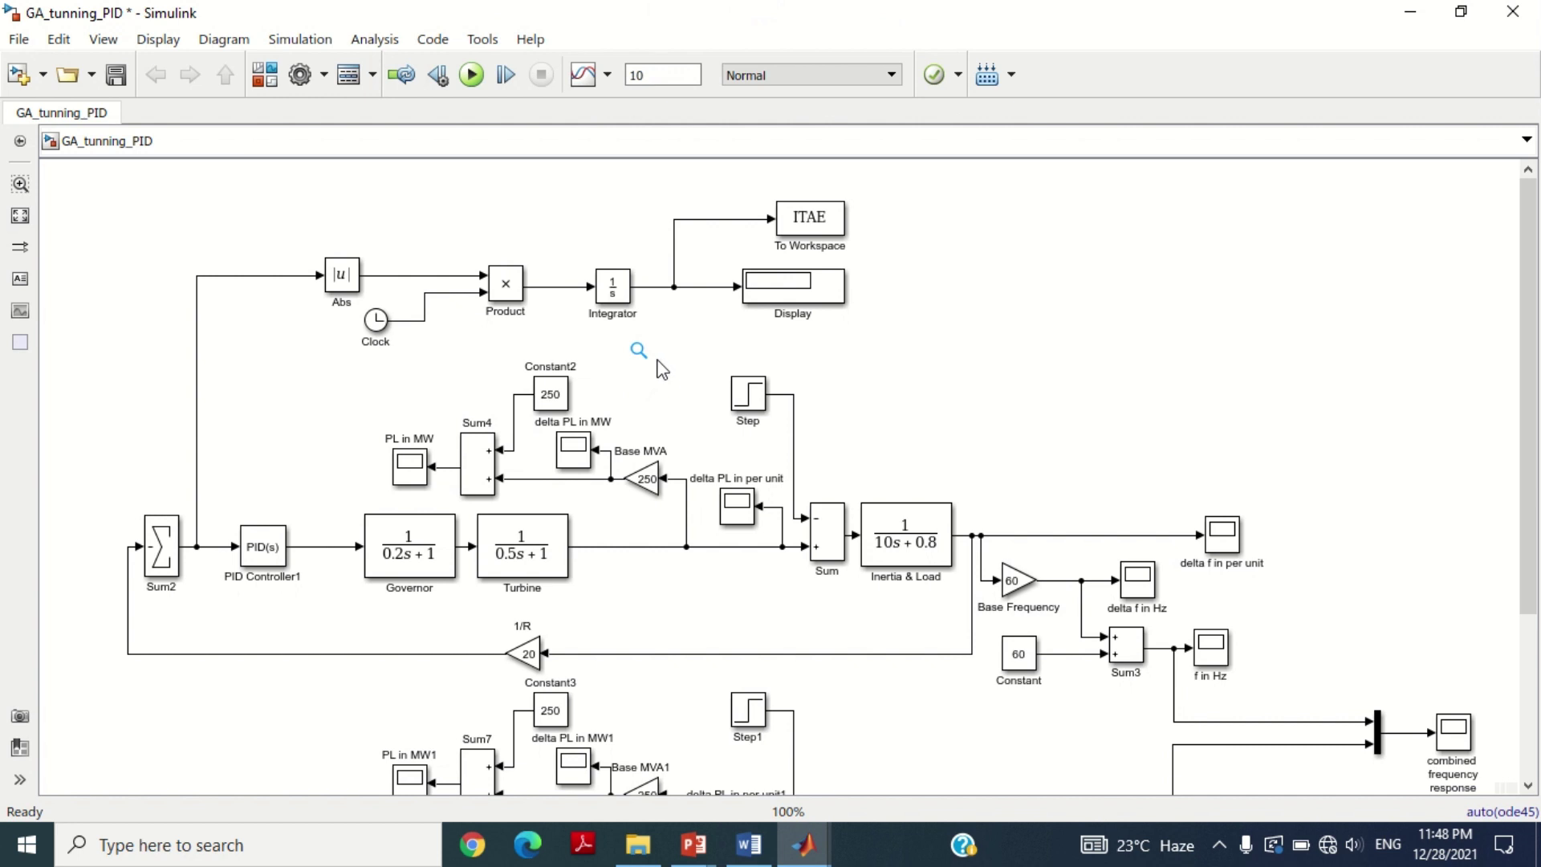
Step: Set the solver to ode23s (stiff/Mod. Rosenbrock) in the model configuration parameters
{"action": "left_click", "coordinate": [285, 42]}
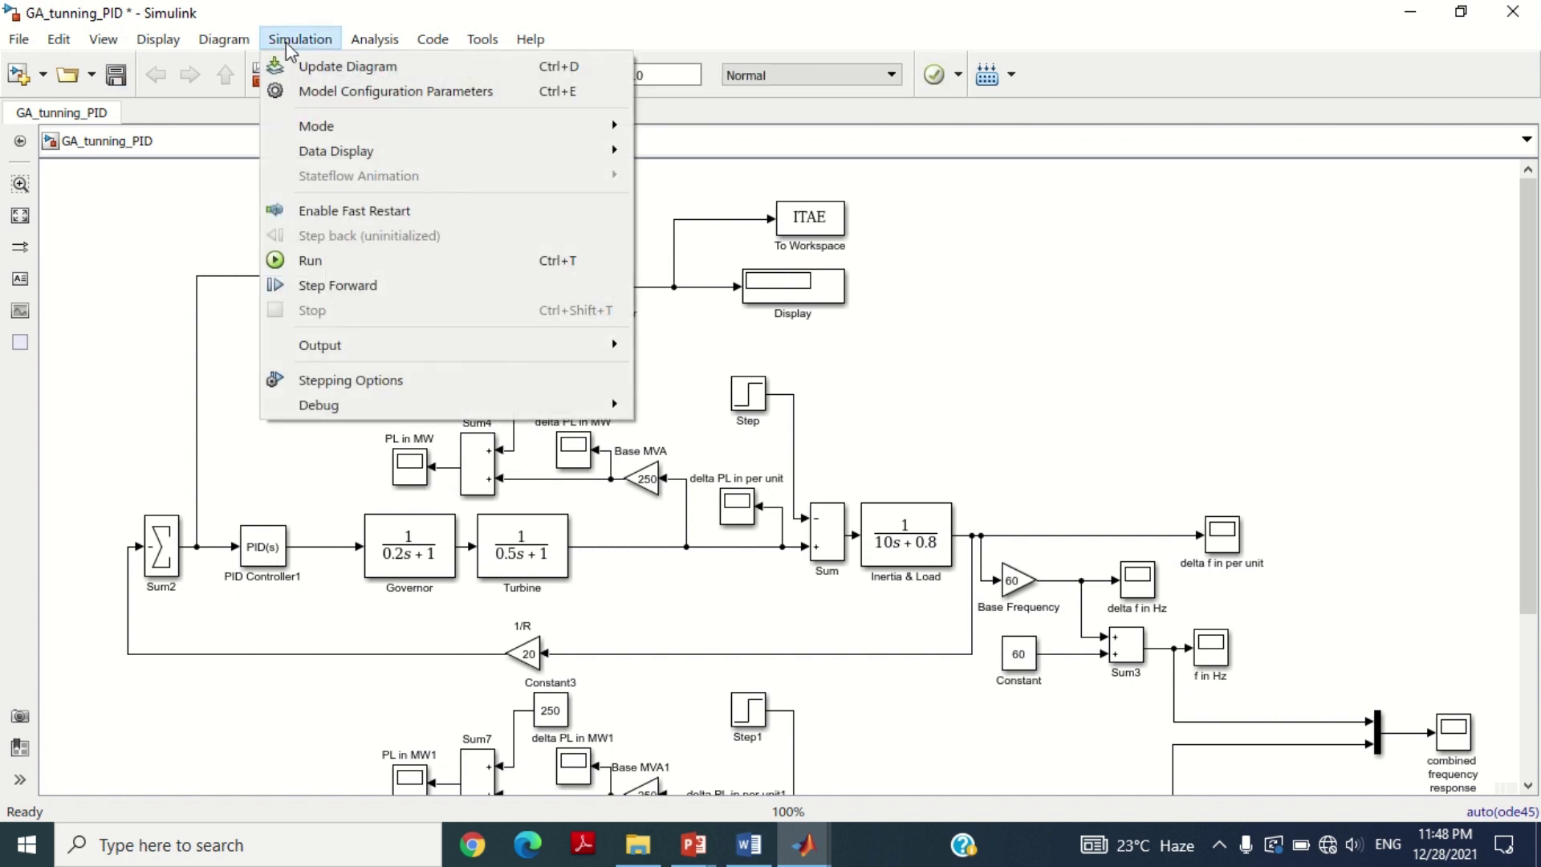
{"action": "left_click", "coordinate": [327, 94]}
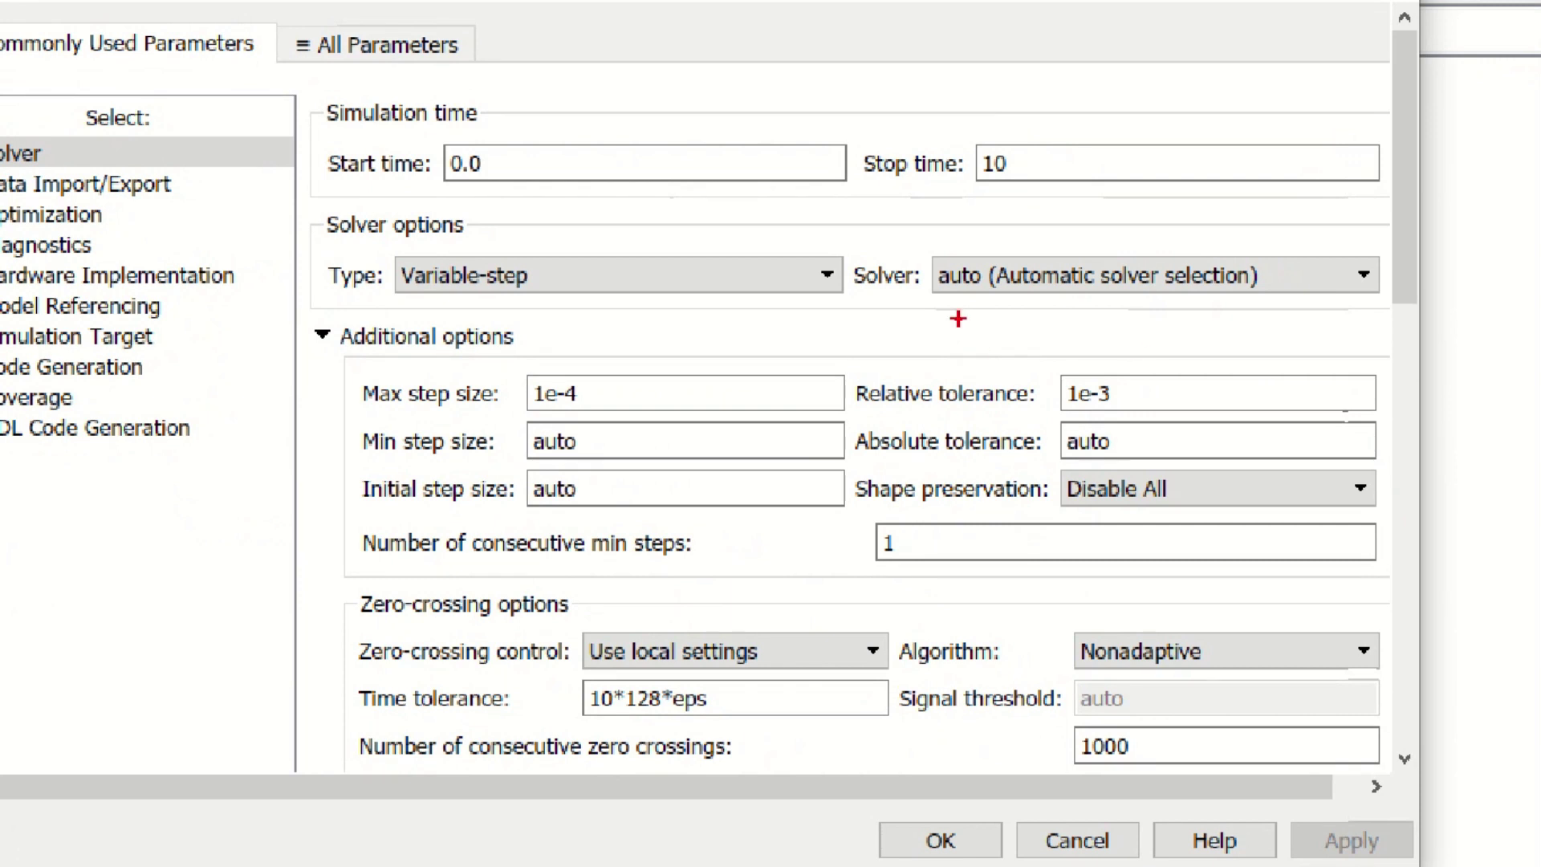
{"action": "mouse_move", "coordinate": [828, 238]}
{"action": "left_mouse_down"}
{"action": "mouse_move", "coordinate": [1197, 321]}
{"action": "mouse_move", "coordinate": [1387, 317]}
{"action": "left_mouse_up"}
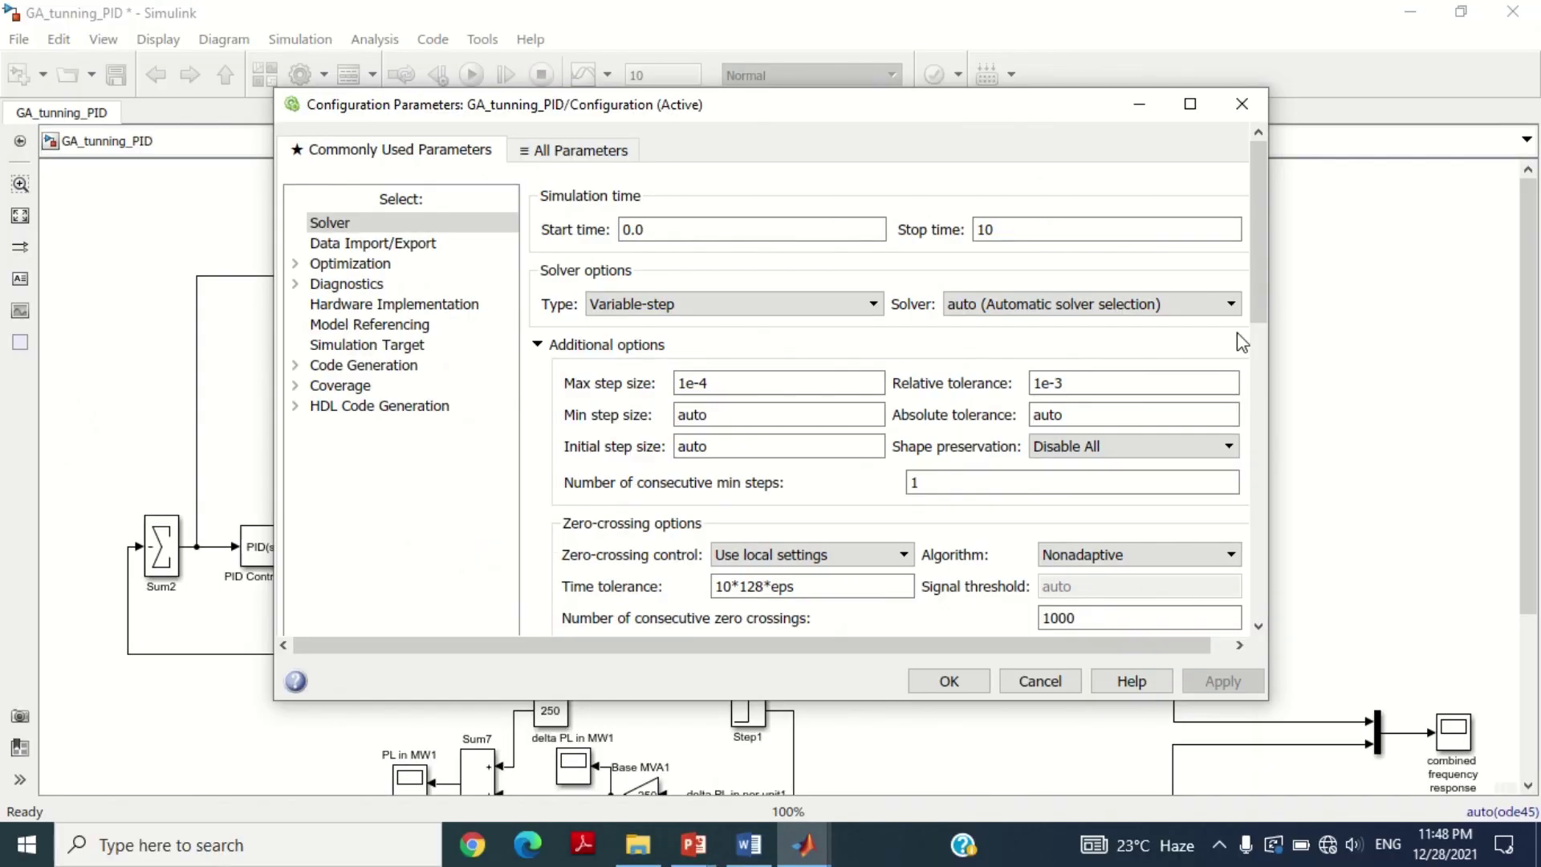
{"action": "left_click", "coordinate": [1363, 276]}
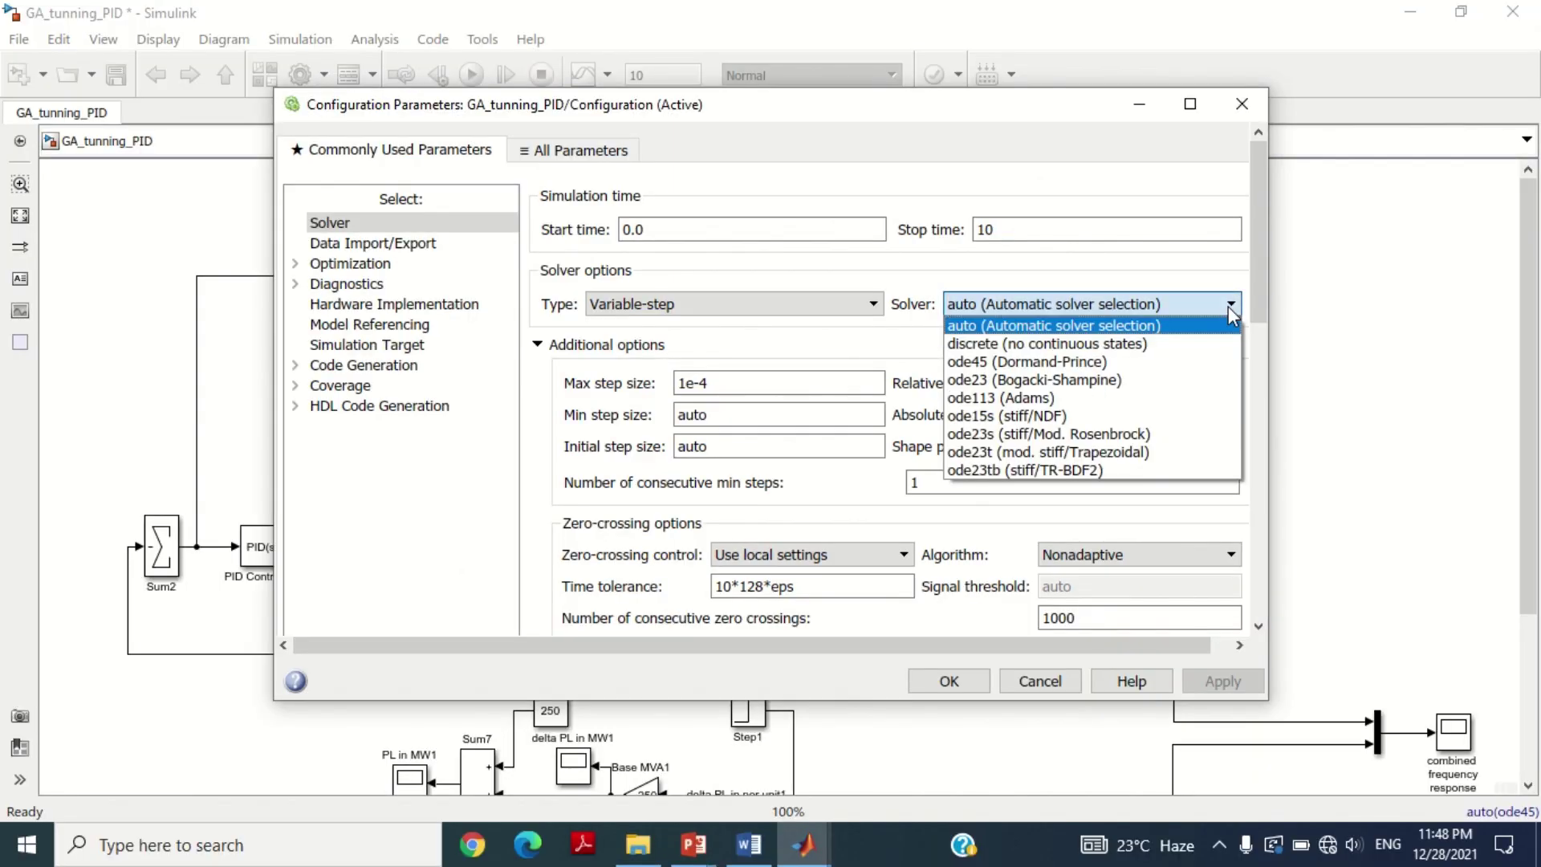
{"action": "left_click", "coordinate": [1134, 434]}
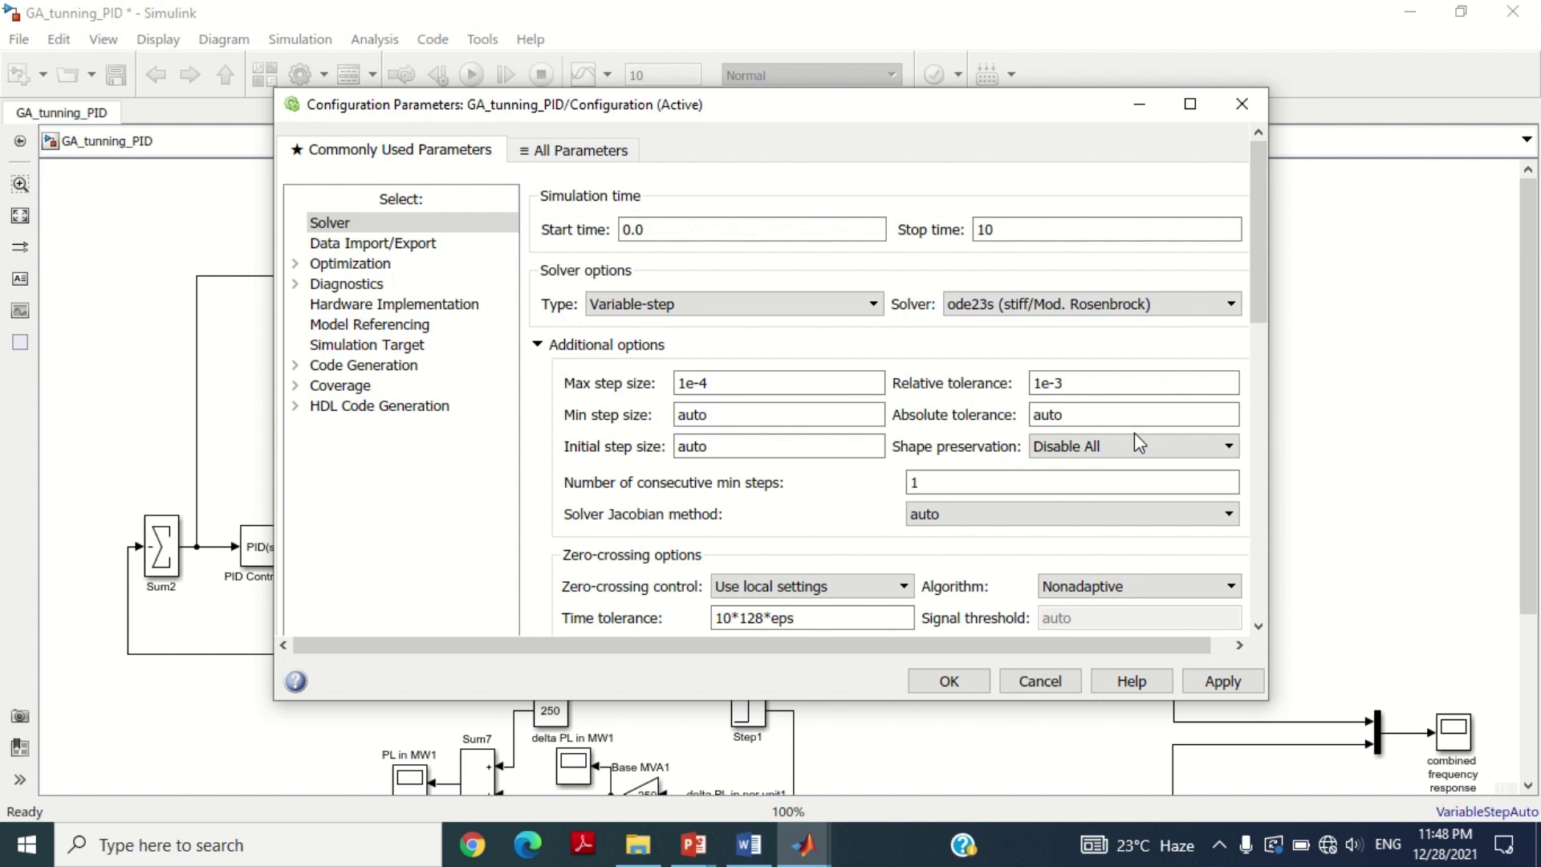
Step: Set the solver's max step size to auto
{"action": "double_click", "coordinate": [773, 387]}
{"action": "type", "text": "auto"}
{"action": "key", "text": "BackSpace"}
{"action": "key", "text": "BackSpace"}
{"action": "key", "text": "BackSpace"}
{"action": "double_click", "coordinate": [728, 411]}
{"action": "key", "text": "ctrl+c"}
{"action": "left_click", "coordinate": [688, 384]}
{"action": "key", "text": "ctrl+v"}
Step: Set the solver's relative tolerance to 1000000 and apply the configuration parameters
{"action": "double_click", "coordinate": [1073, 383]}
{"action": "type", "text": "10"}
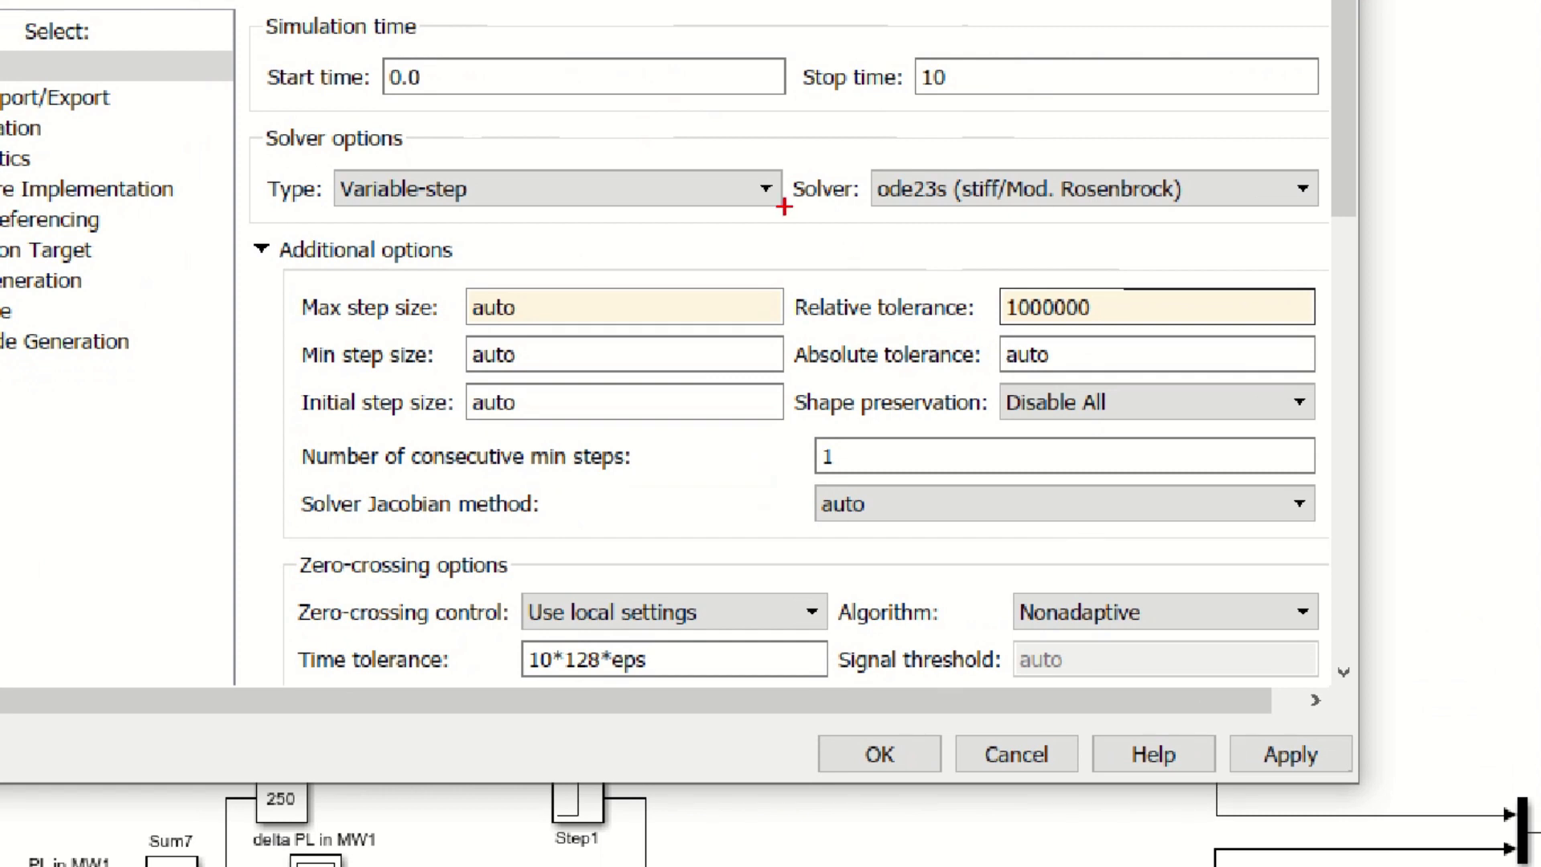
{"action": "left_click_drag", "start_coordinate": [886, 280], "coordinate": [1176, 335]}
{"action": "left_click_drag", "start_coordinate": [1218, 234], "coordinate": [1341, 235]}
{"action": "mouse_move", "coordinate": [779, 263]}
{"action": "left_mouse_down"}
{"action": "mouse_move", "coordinate": [1086, 346]}
{"action": "mouse_move", "coordinate": [1332, 349]}
{"action": "left_mouse_up"}
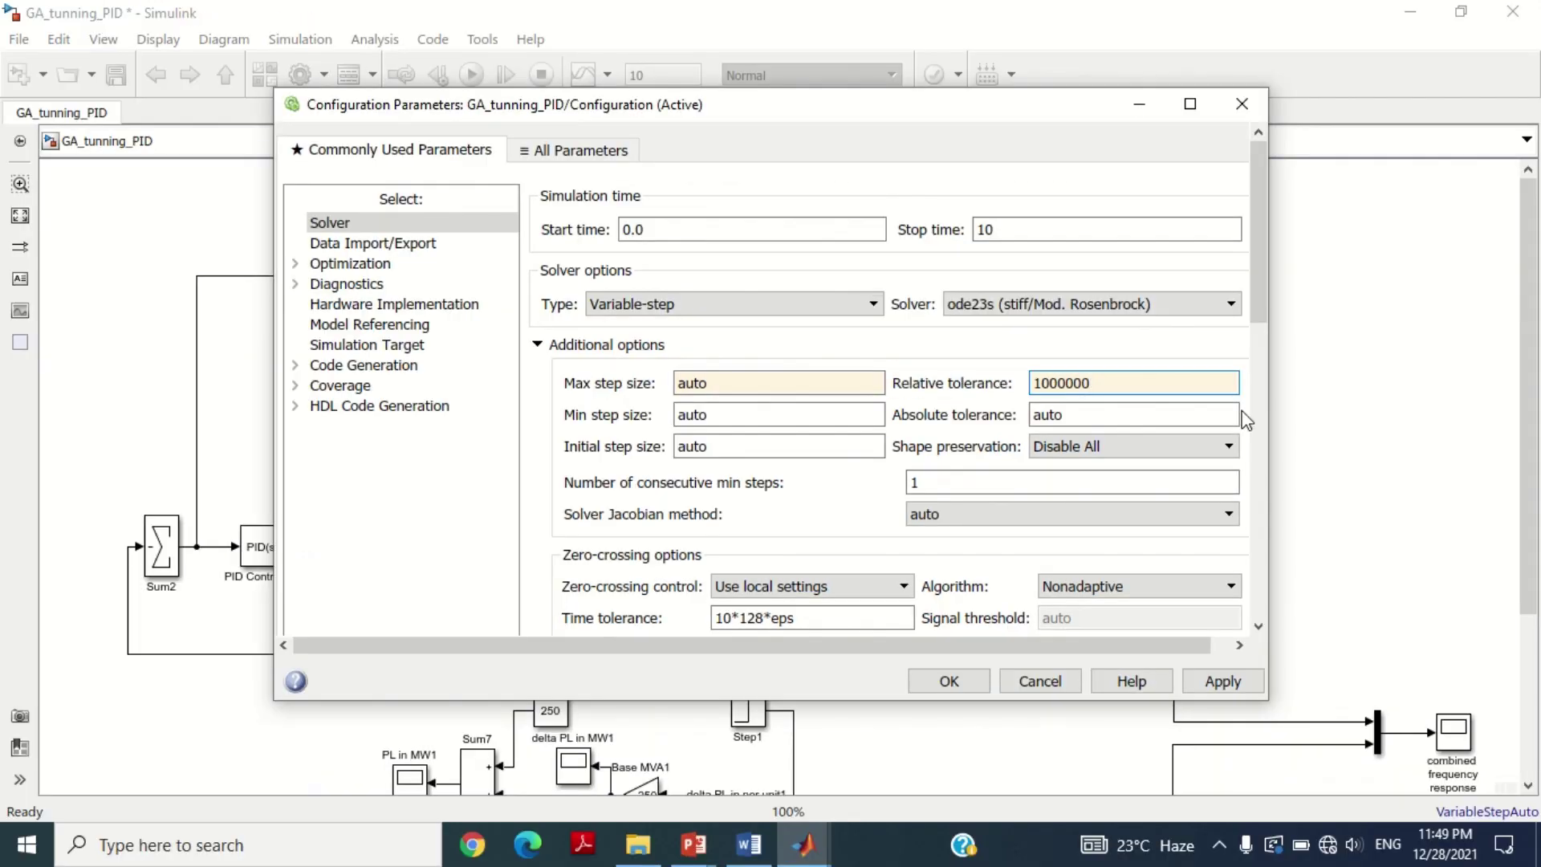
{"action": "left_click", "coordinate": [1291, 754]}
{"action": "left_click", "coordinate": [947, 679]}
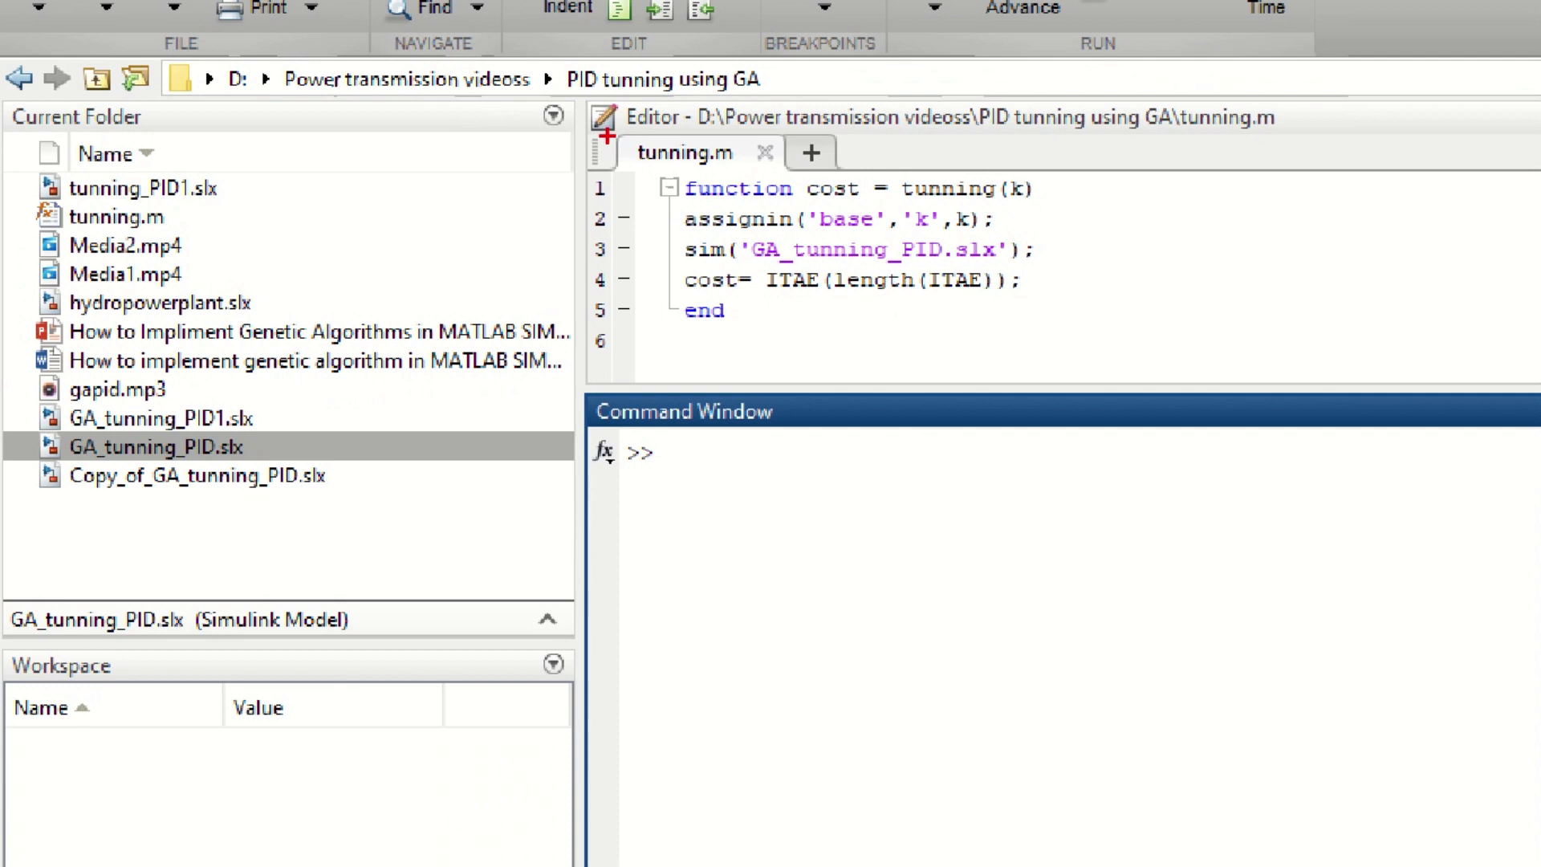
{"action": "mouse_move", "coordinate": [607, 124]}
{"action": "left_mouse_down"}
{"action": "mouse_move", "coordinate": [784, 310]}
{"action": "mouse_move", "coordinate": [1013, 389]}
{"action": "mouse_move", "coordinate": [1065, 382]}
{"action": "left_mouse_up"}
{"action": "mouse_move", "coordinate": [646, 166]}
{"action": "left_mouse_down"}
{"action": "mouse_move", "coordinate": [676, 186]}
{"action": "mouse_move", "coordinate": [845, 207]}
{"action": "mouse_move", "coordinate": [1050, 207]}
{"action": "left_mouse_up"}
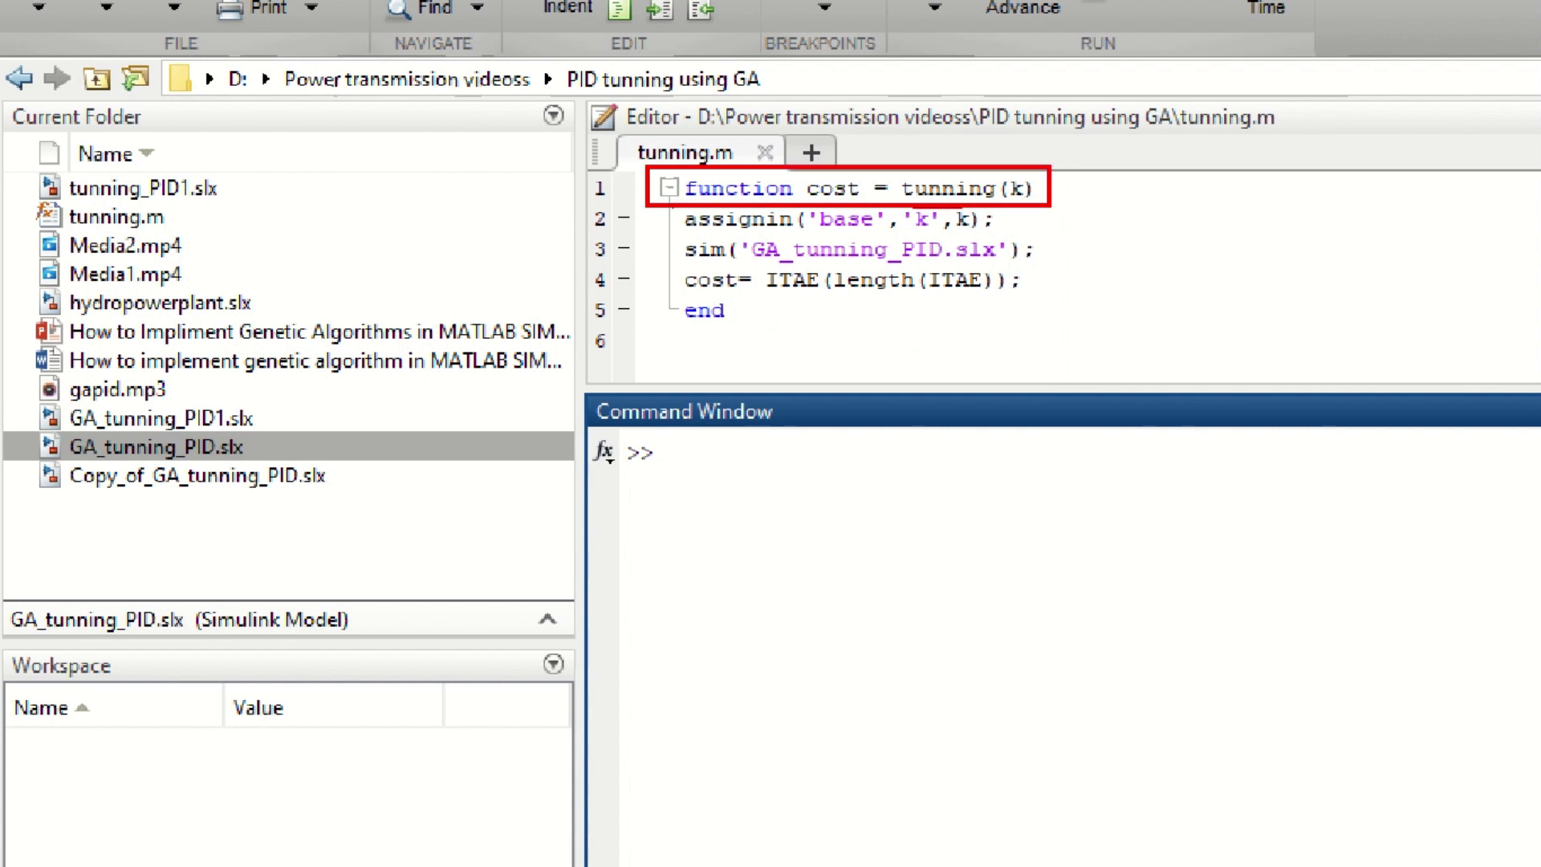
{"action": "mouse_move", "coordinate": [878, 154]}
{"action": "left_mouse_down"}
{"action": "mouse_move", "coordinate": [903, 181]}
{"action": "mouse_move", "coordinate": [999, 205]}
{"action": "left_mouse_up"}
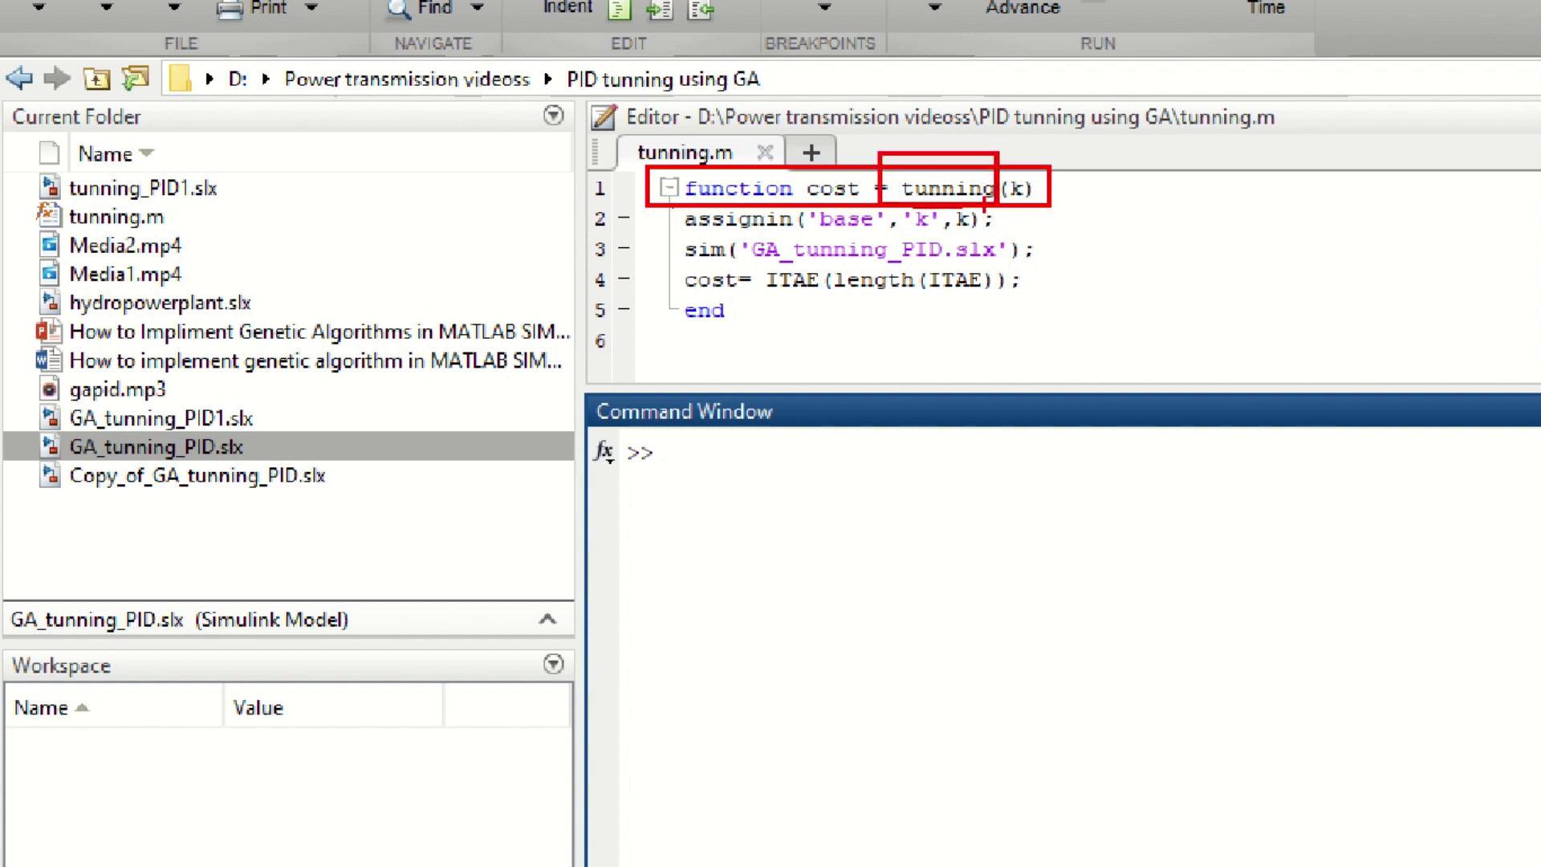
{"action": "mouse_move", "coordinate": [616, 132]}
{"action": "left_mouse_down"}
{"action": "mouse_move", "coordinate": [666, 164]}
{"action": "mouse_move", "coordinate": [719, 171]}
{"action": "left_mouse_up"}
{"action": "left_click_drag", "start_coordinate": [27, 200], "coordinate": [144, 232]}
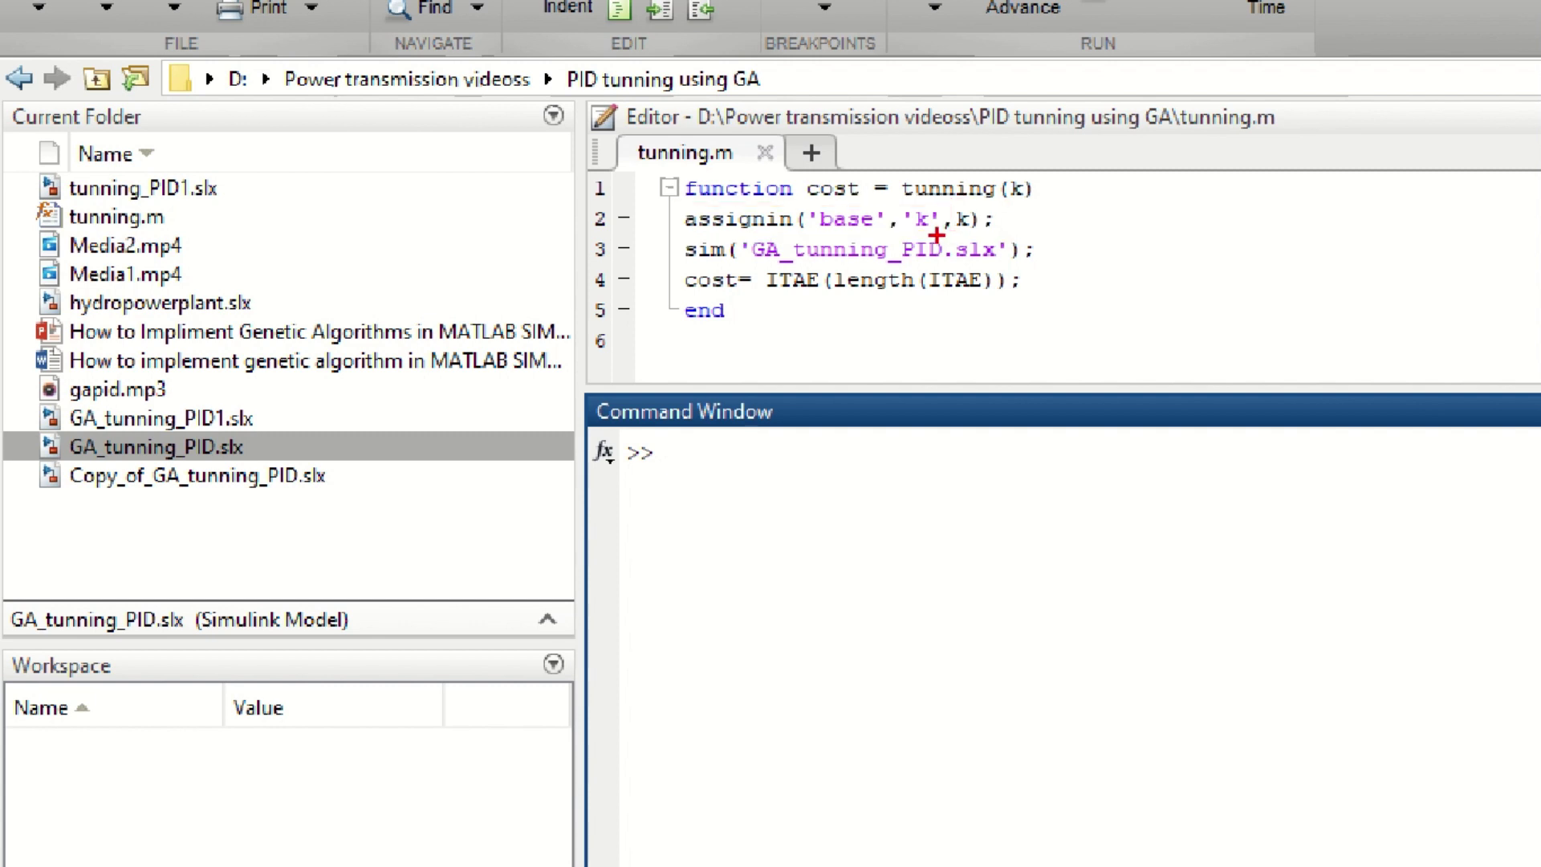
{"action": "left_click_drag", "start_coordinate": [676, 235], "coordinate": [1044, 268]}
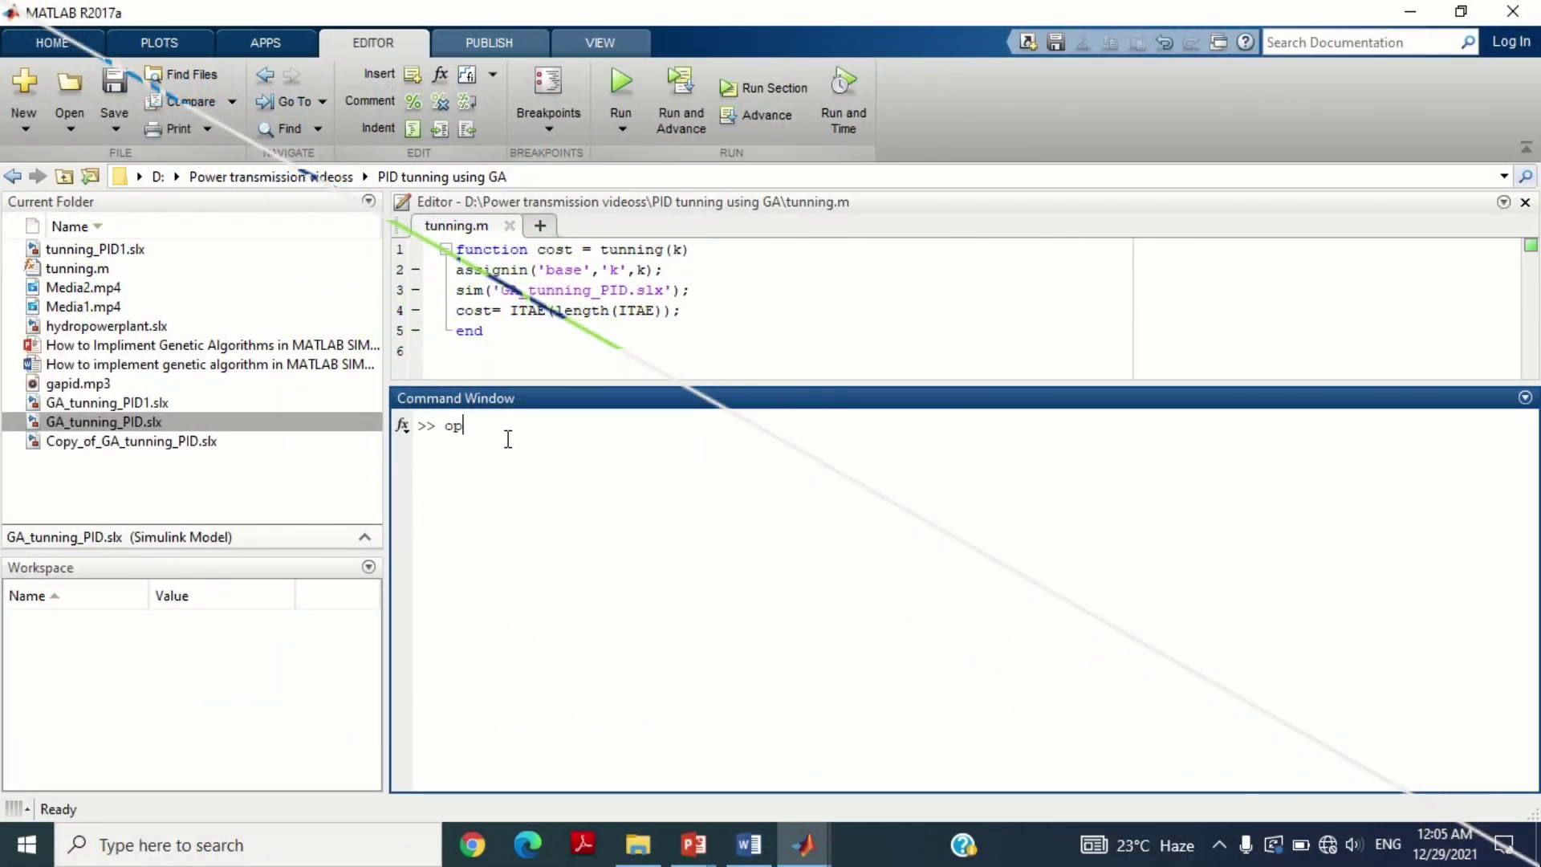
Step: Launch the Optimization Tool with the optimtool command, dismiss the removal notice and maximize the tool's window
{"action": "type", "text": "timtool"}
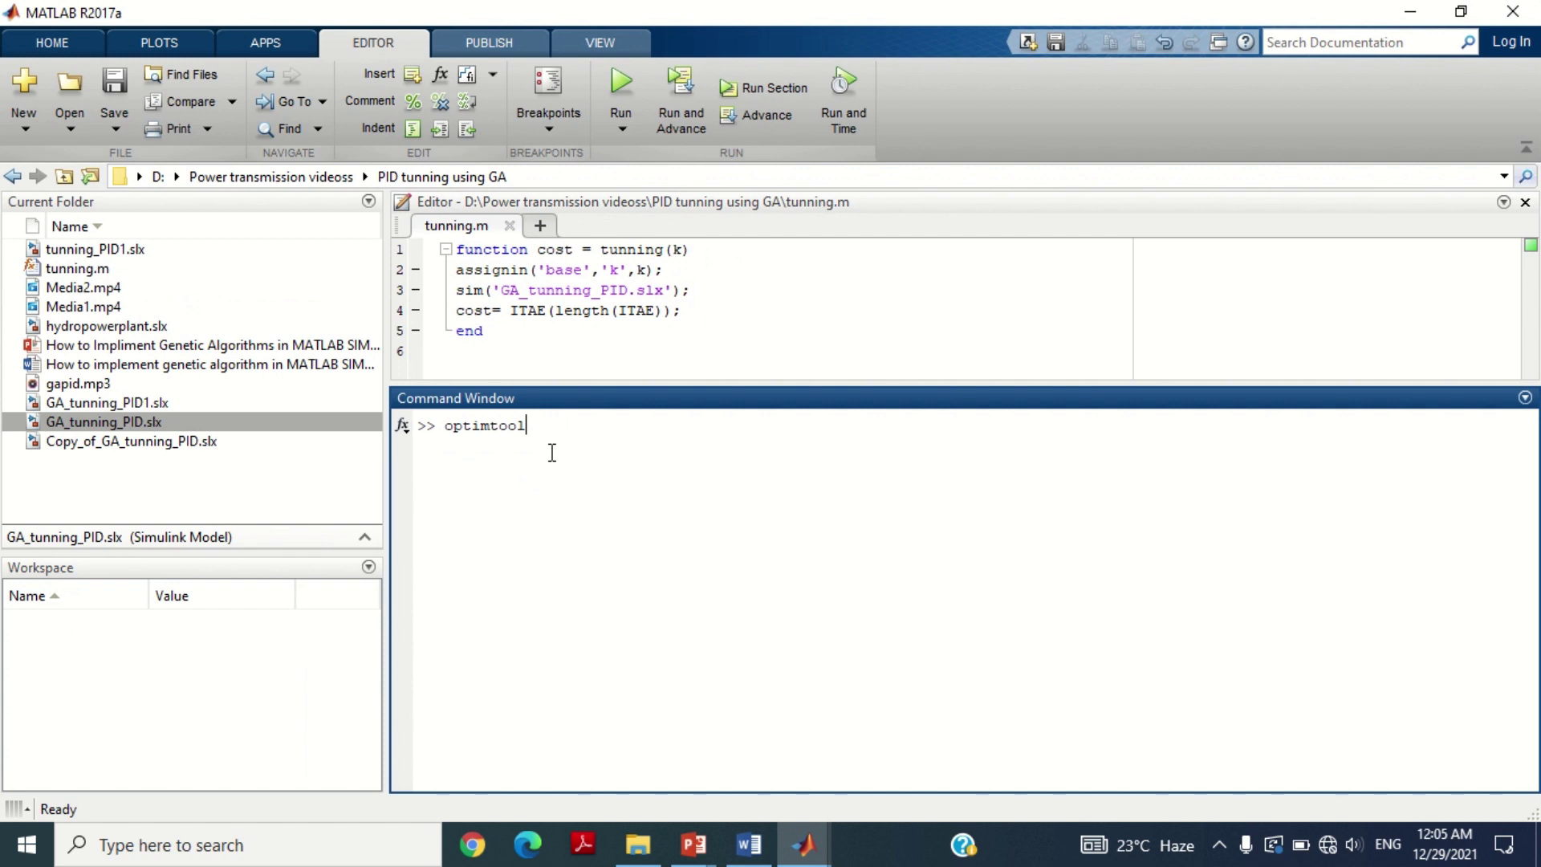
{"action": "key", "text": "Return"}
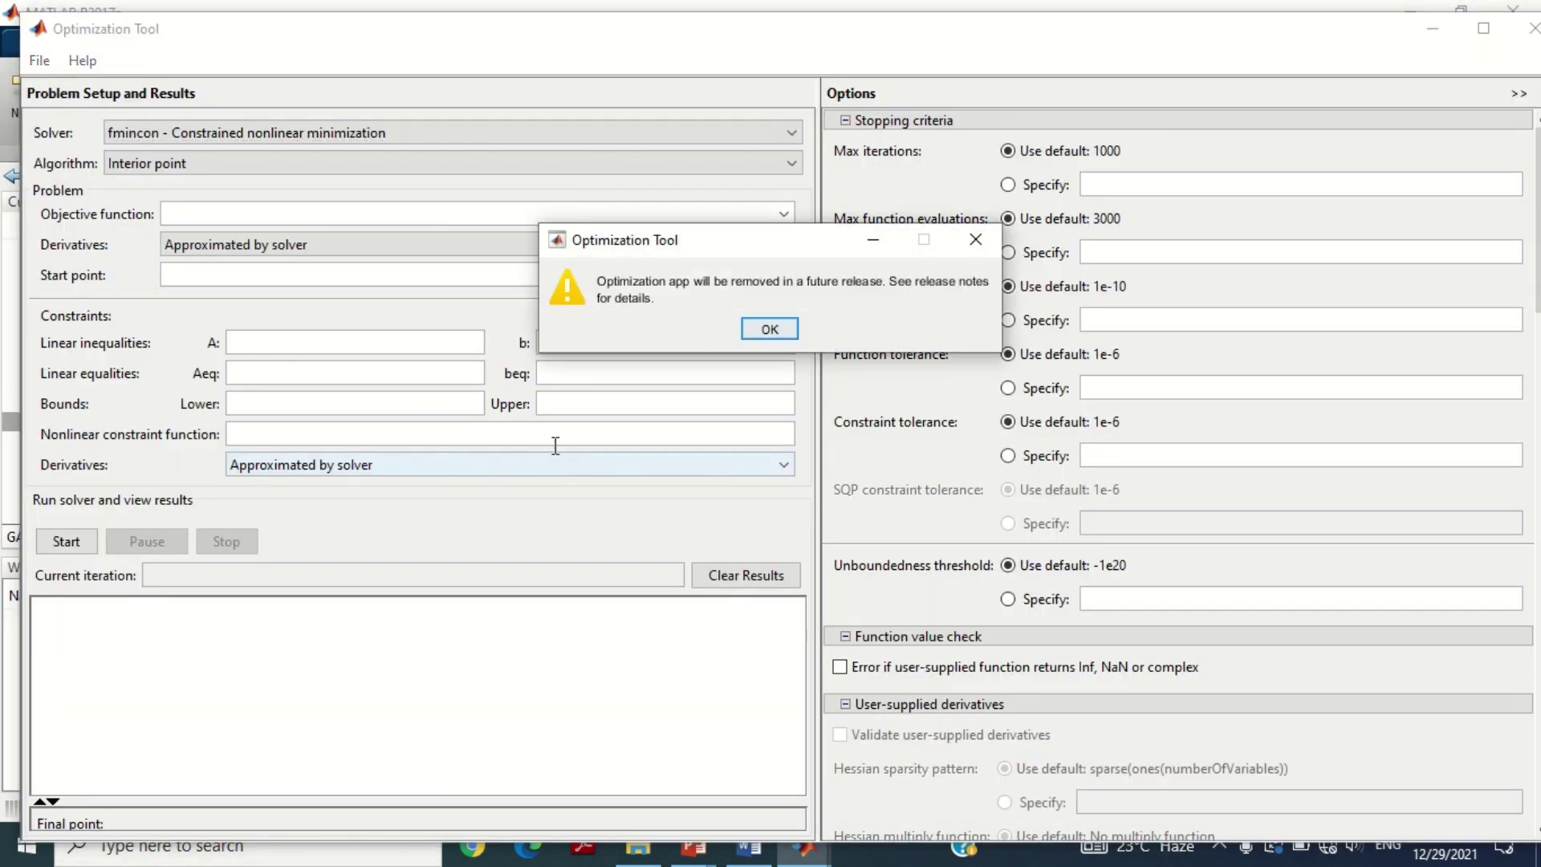
{"action": "left_click", "coordinate": [769, 328]}
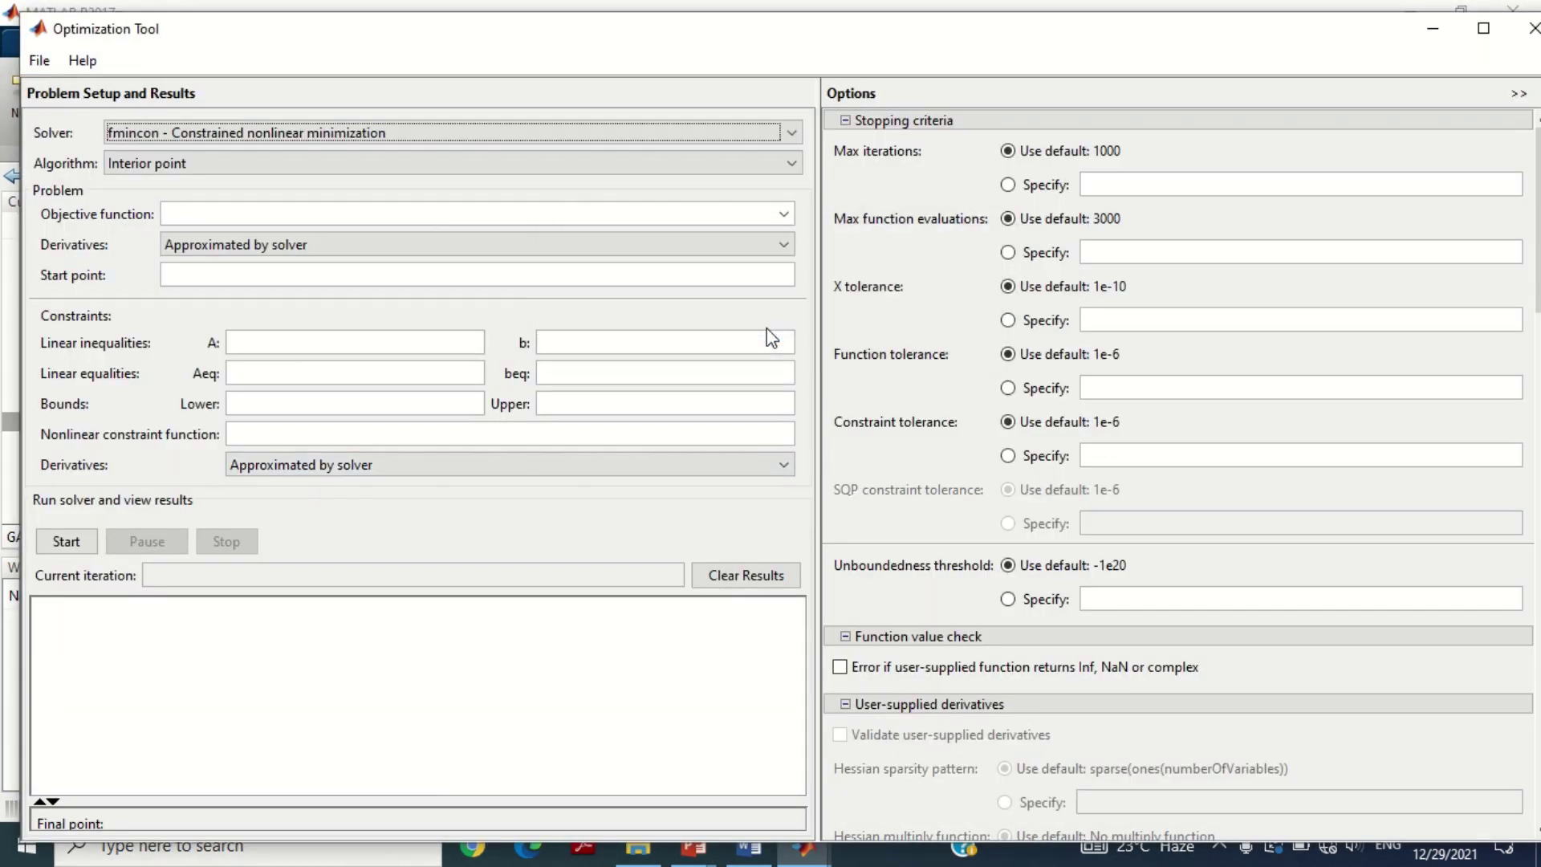
{"action": "left_click", "coordinate": [1484, 28]}
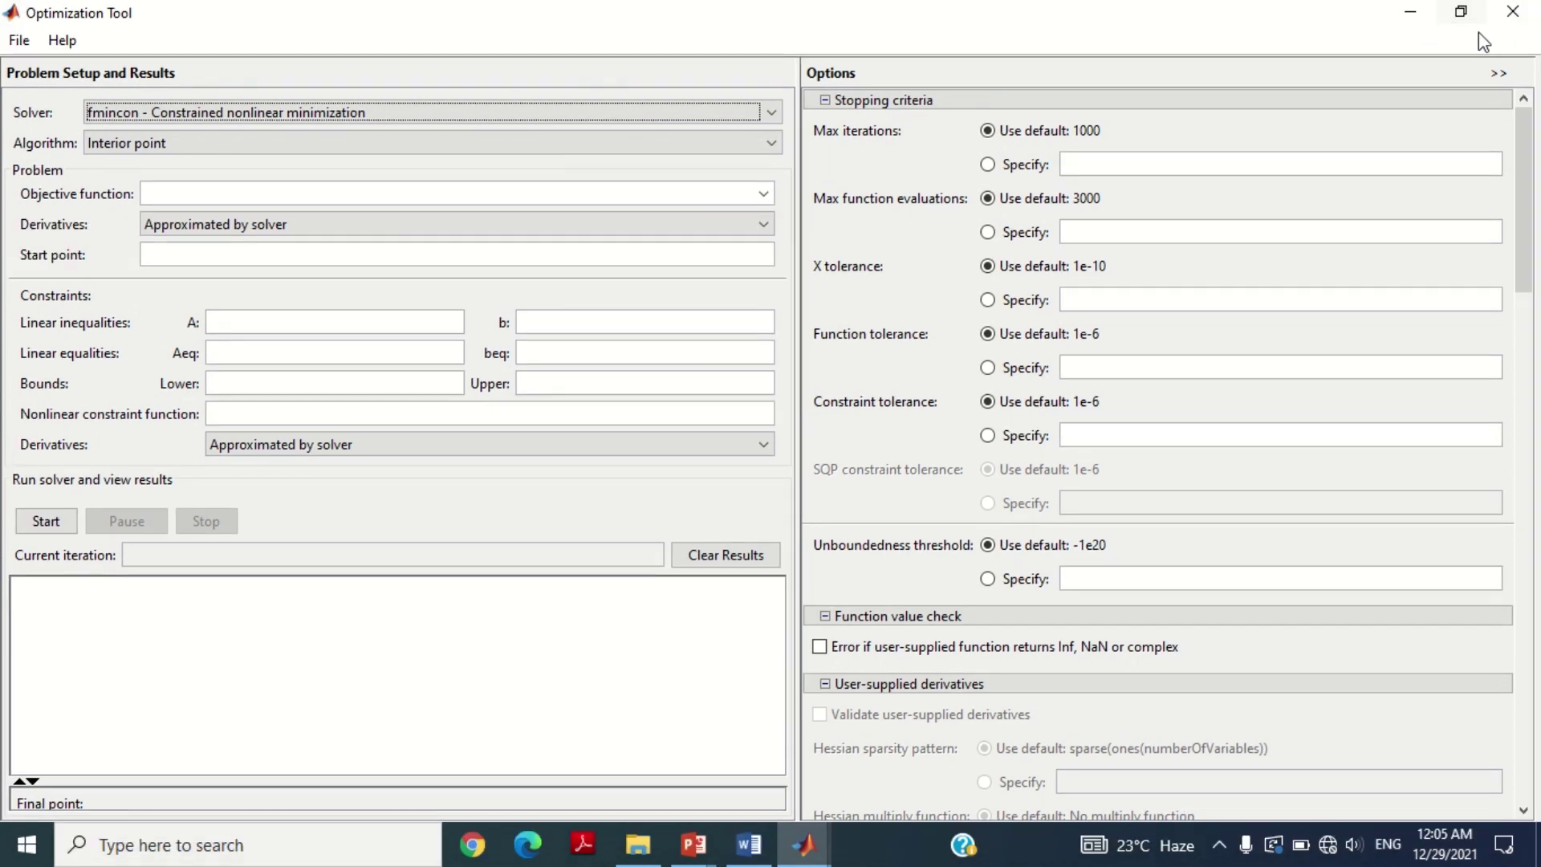
Step: Choose ga - Genetic Algorithm as the solver
{"action": "left_click", "coordinate": [740, 112]}
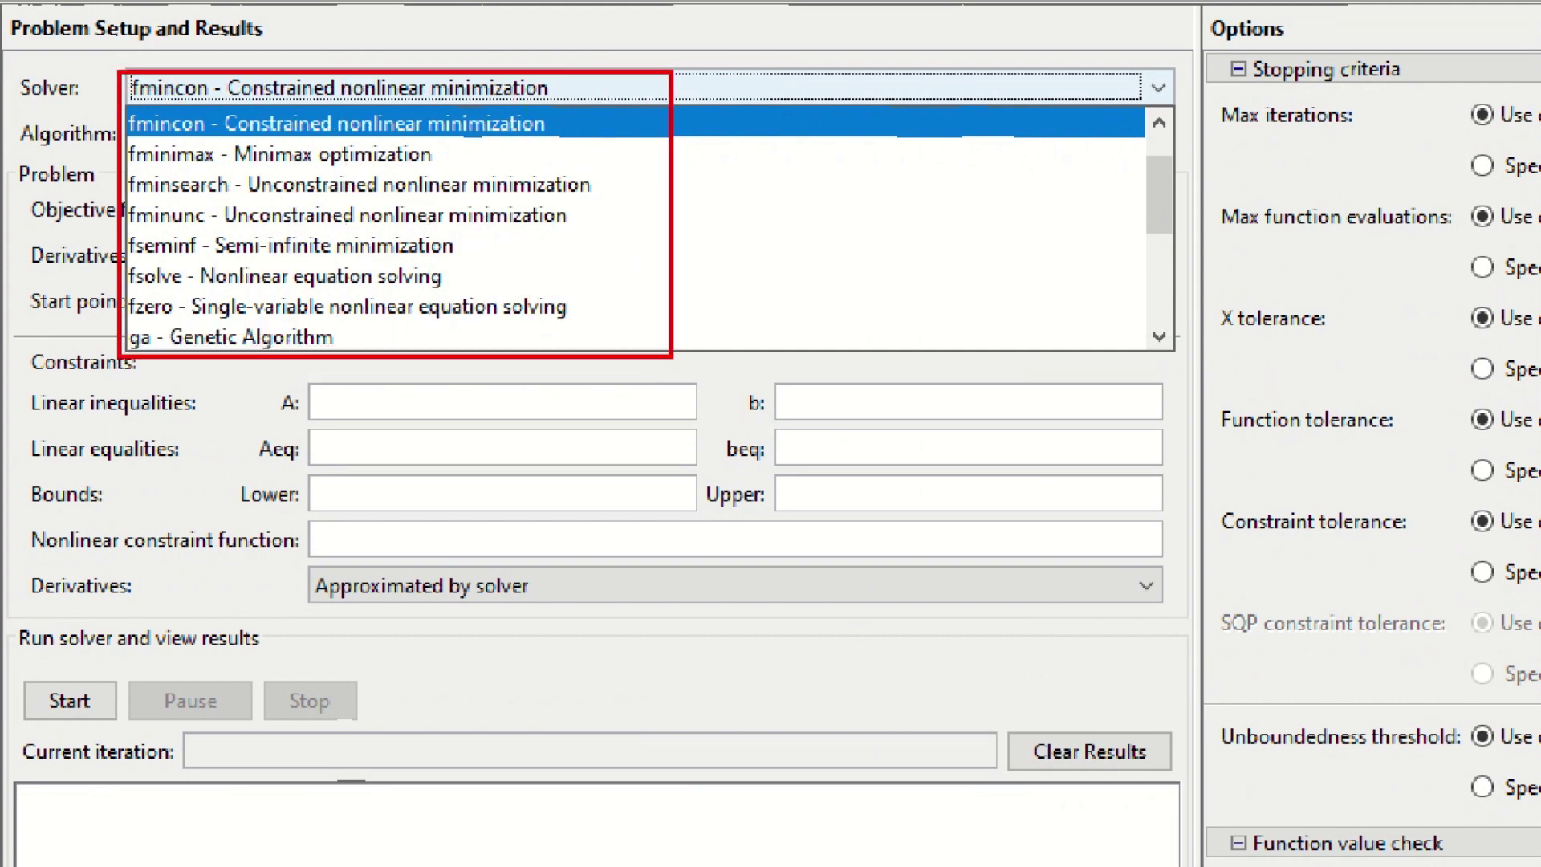
{"action": "left_click_drag", "start_coordinate": [110, 322], "coordinate": [309, 357]}
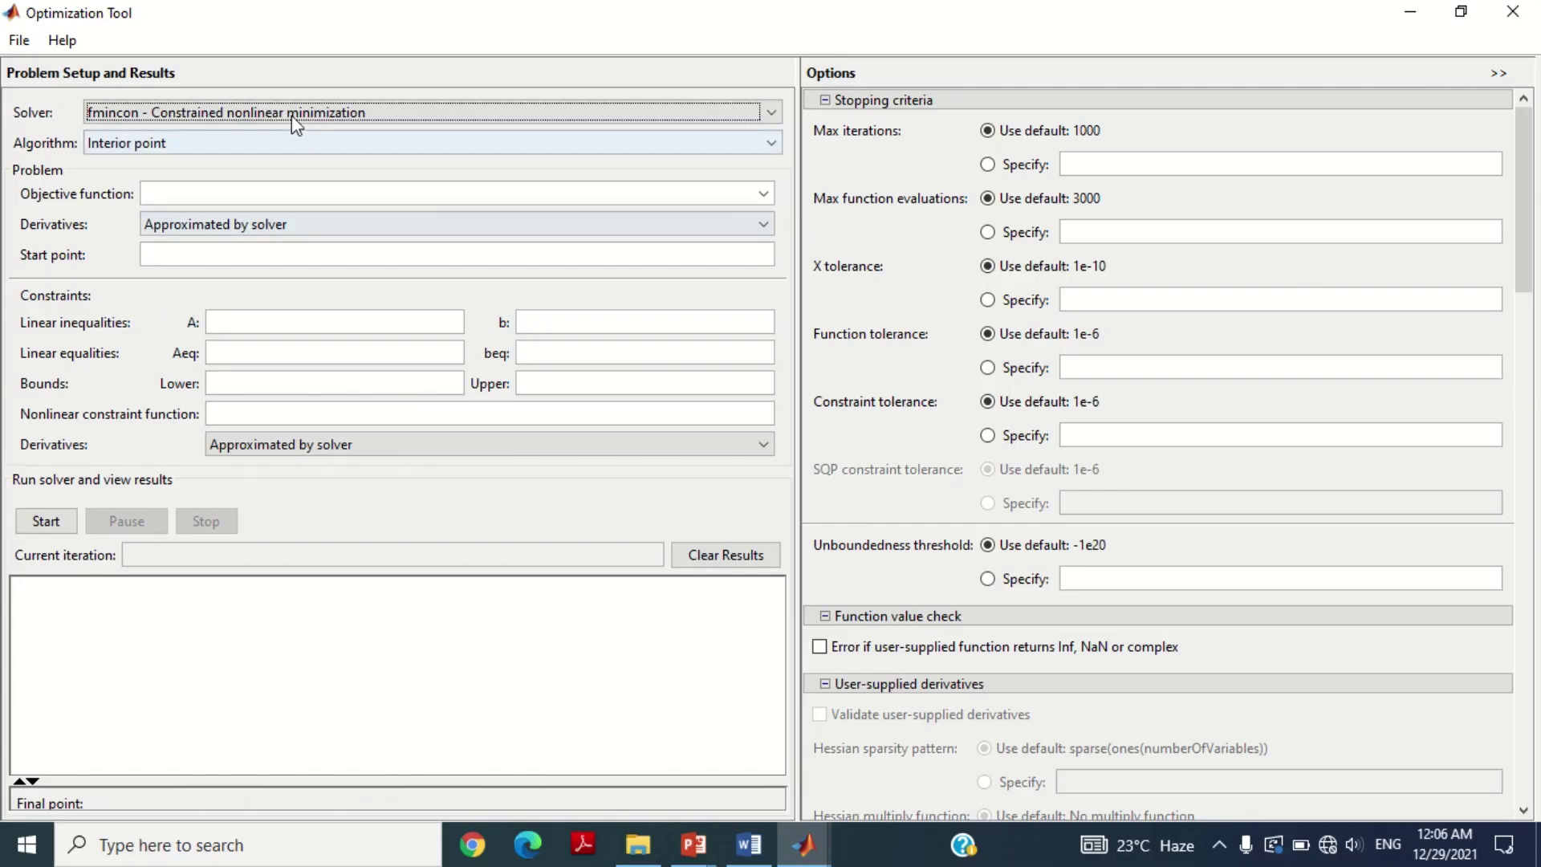
{"action": "left_click", "coordinate": [410, 90]}
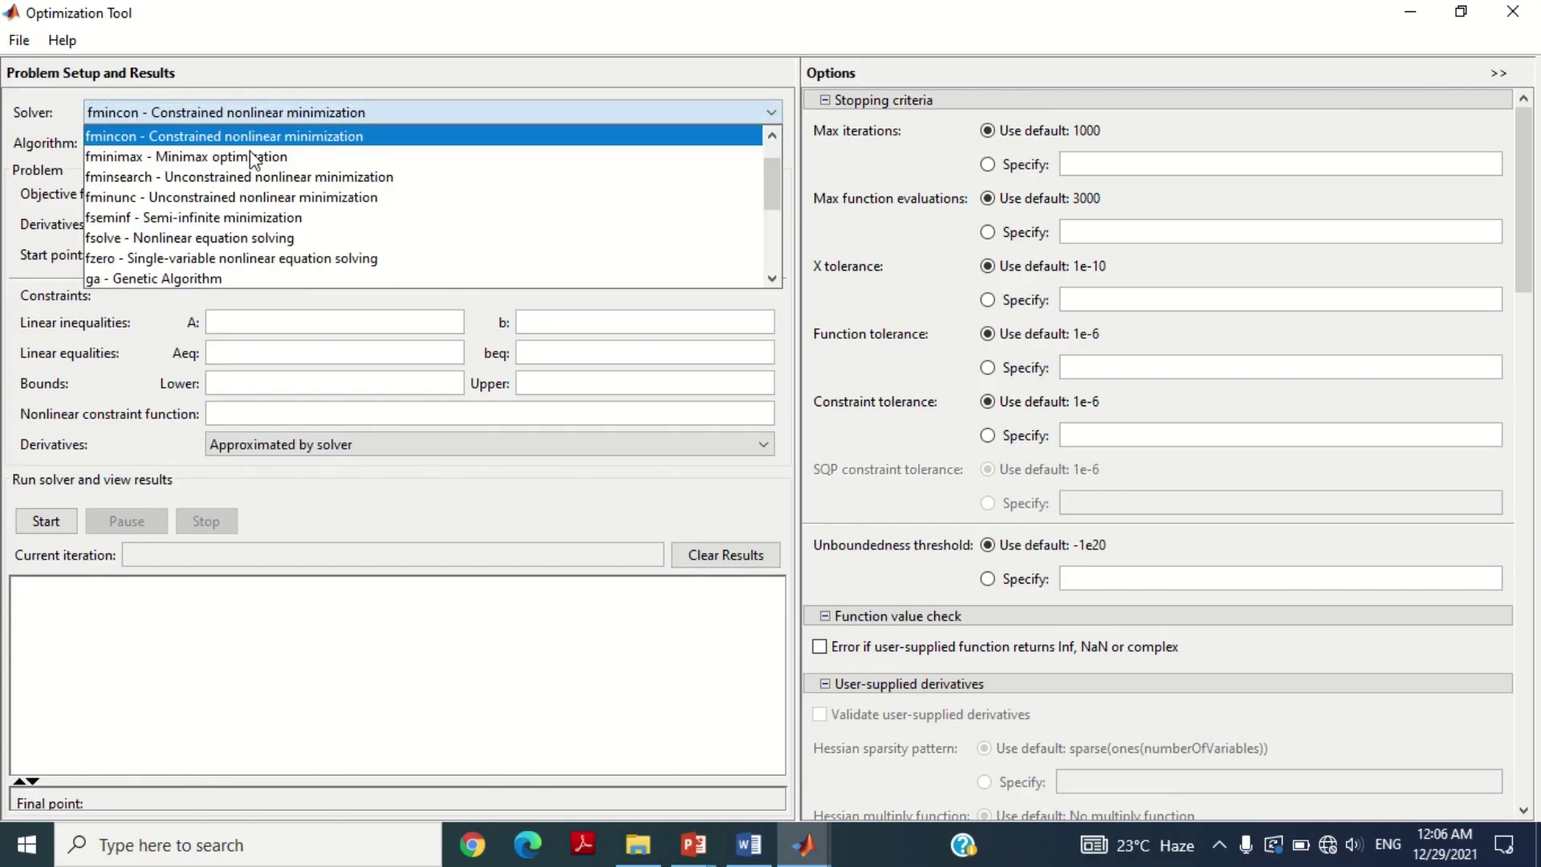
{"action": "left_click", "coordinate": [188, 278]}
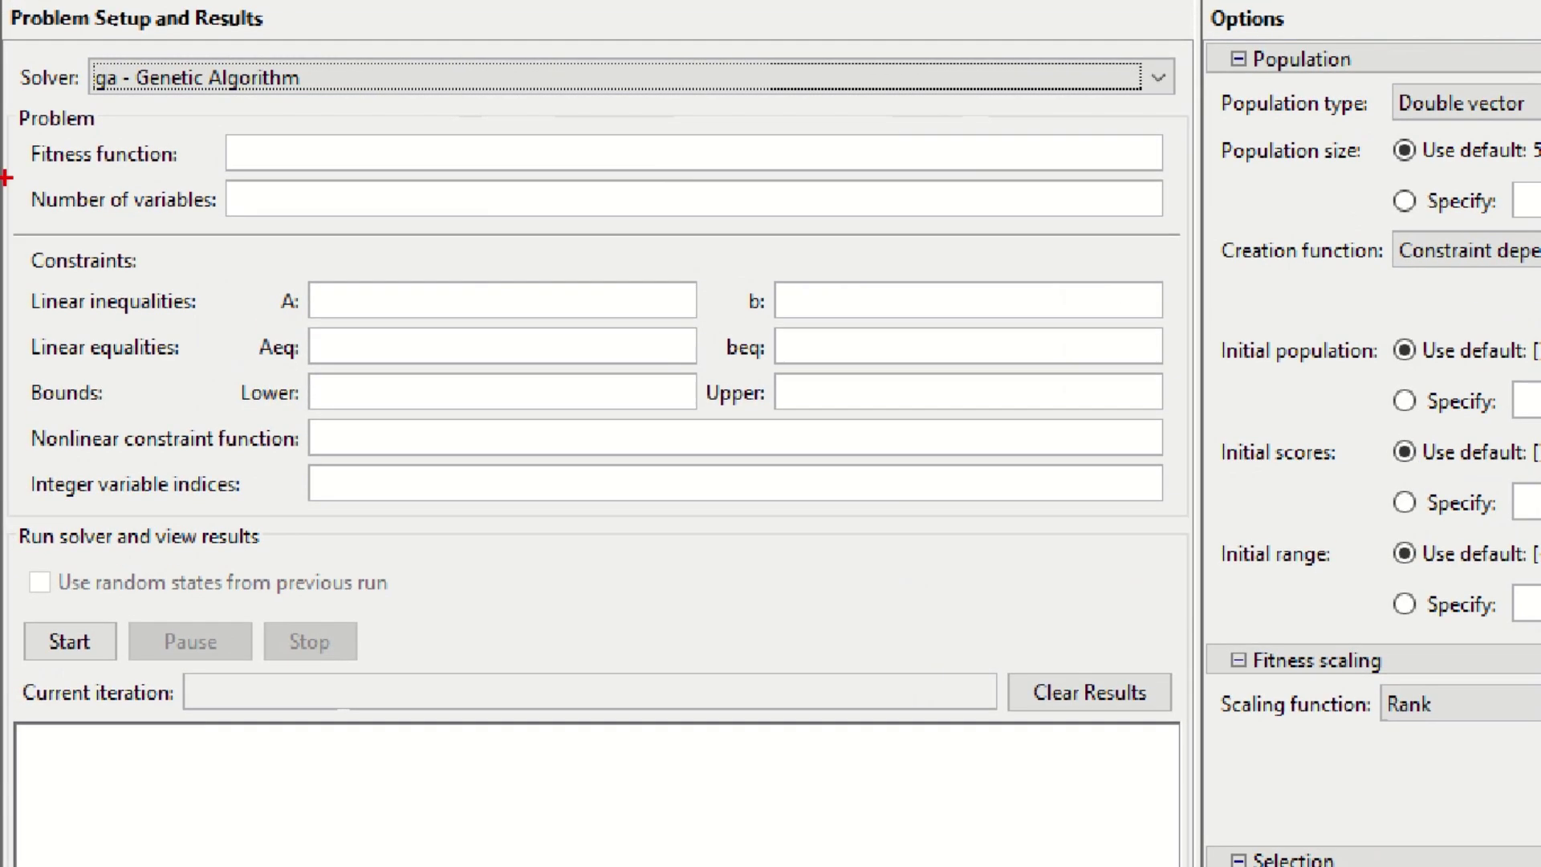
{"action": "left_click_drag", "start_coordinate": [12, 151], "coordinate": [182, 167]}
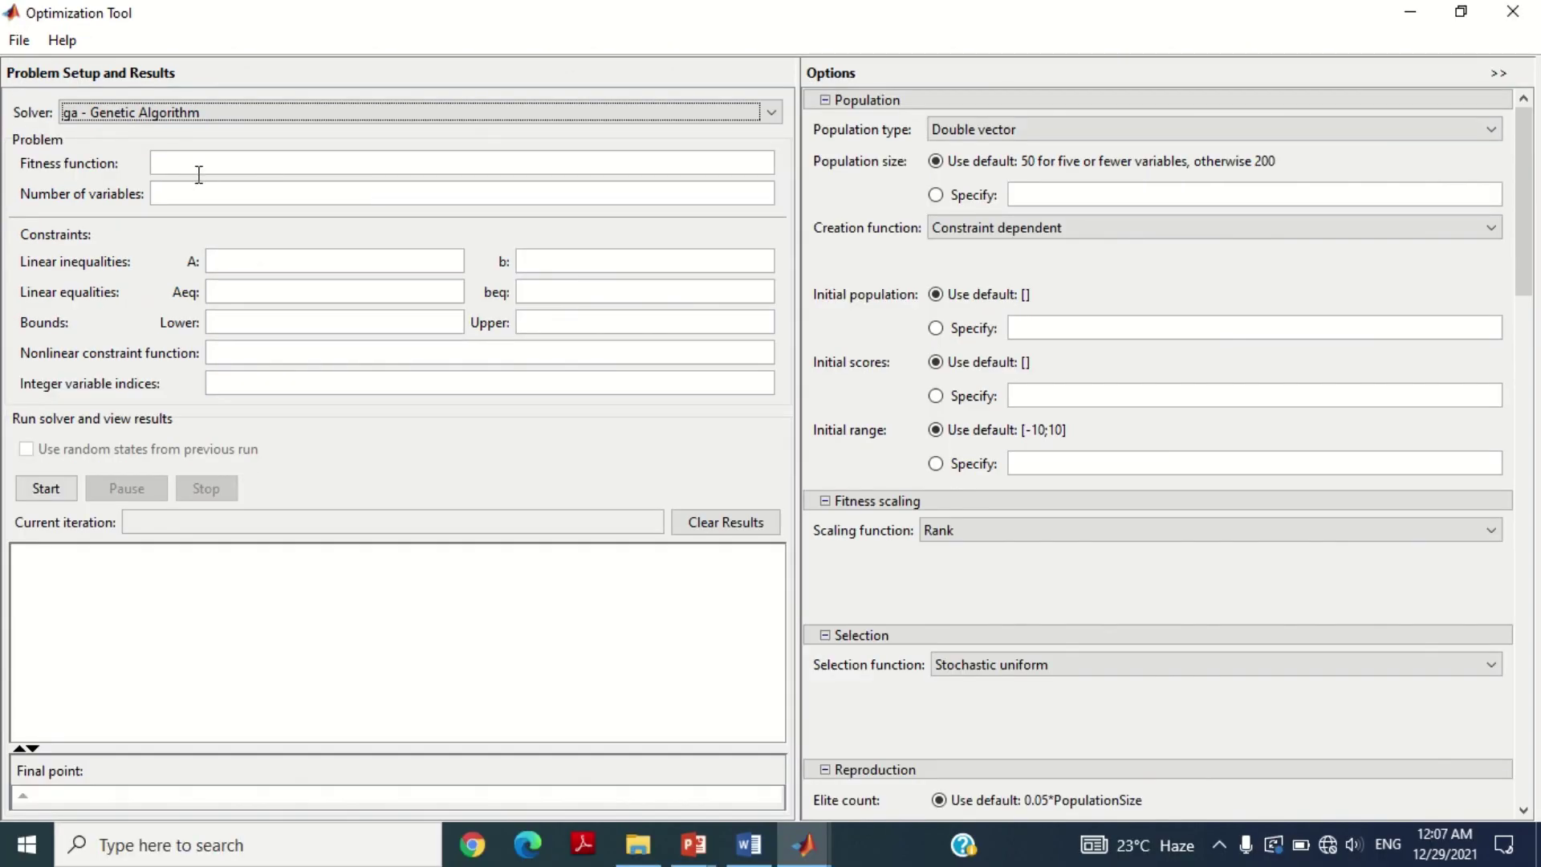
{"action": "left_click", "coordinate": [289, 154]}
{"action": "type", "text": "@tunei"}
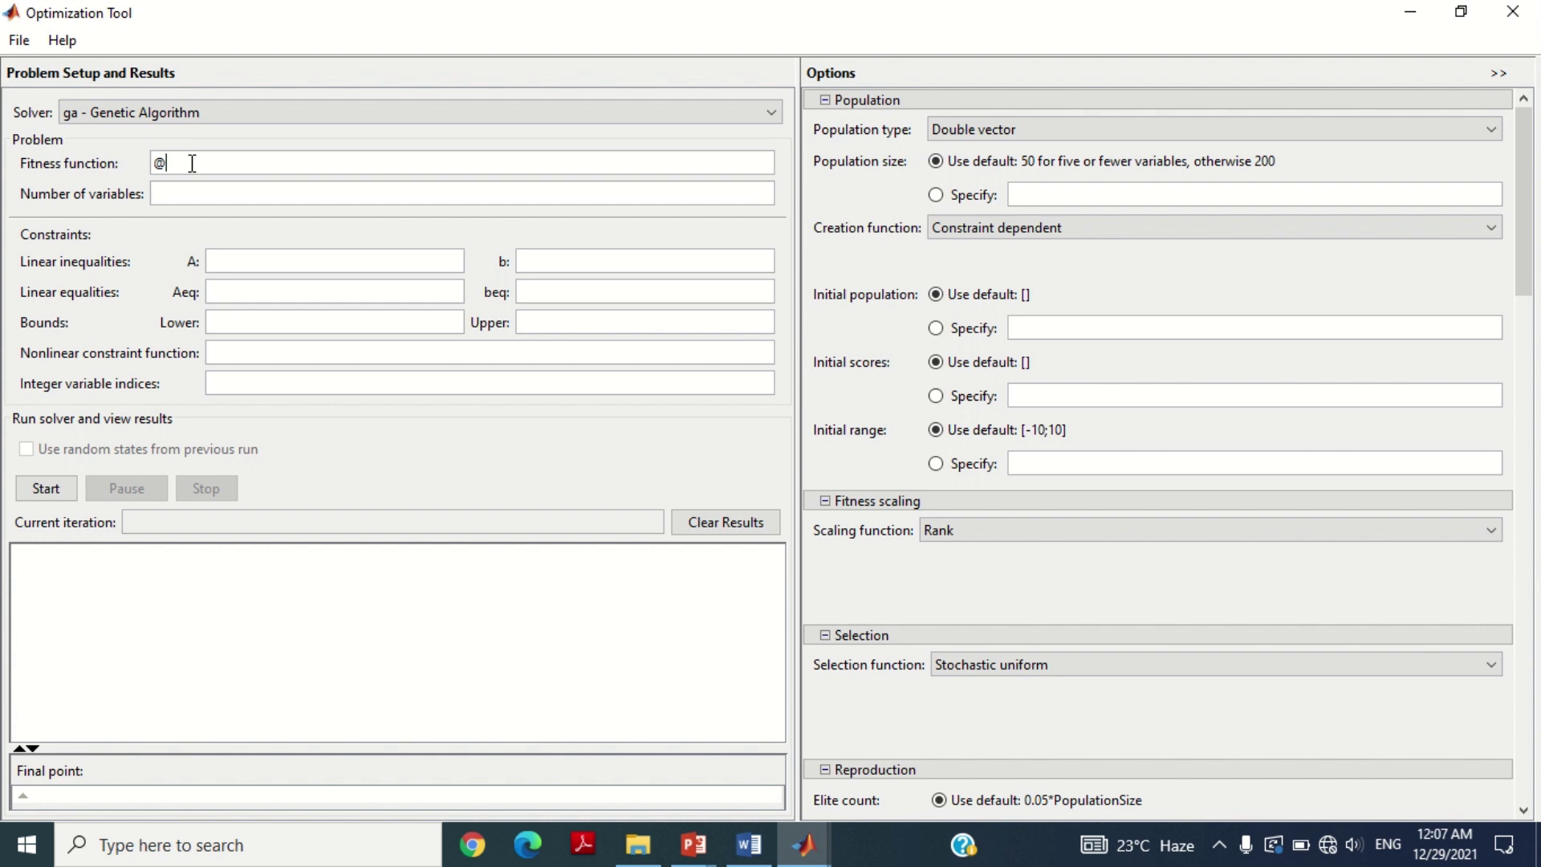
{"action": "type", "text": "ng"}
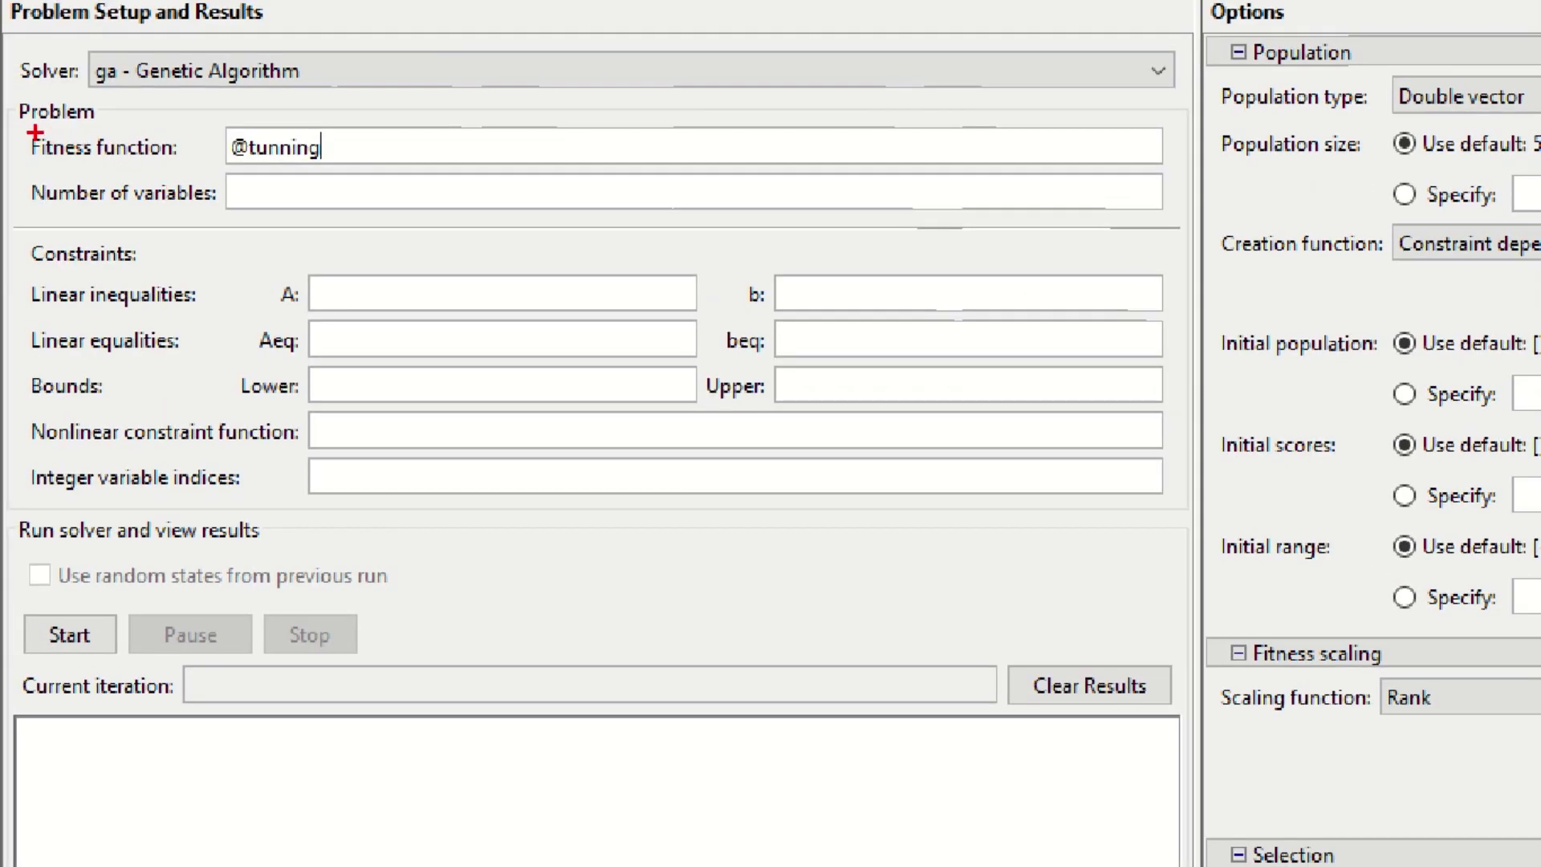
{"action": "mouse_move", "coordinate": [21, 122]}
{"action": "left_mouse_down"}
{"action": "mouse_move", "coordinate": [334, 166]}
{"action": "mouse_move", "coordinate": [320, 165]}
{"action": "left_mouse_up"}
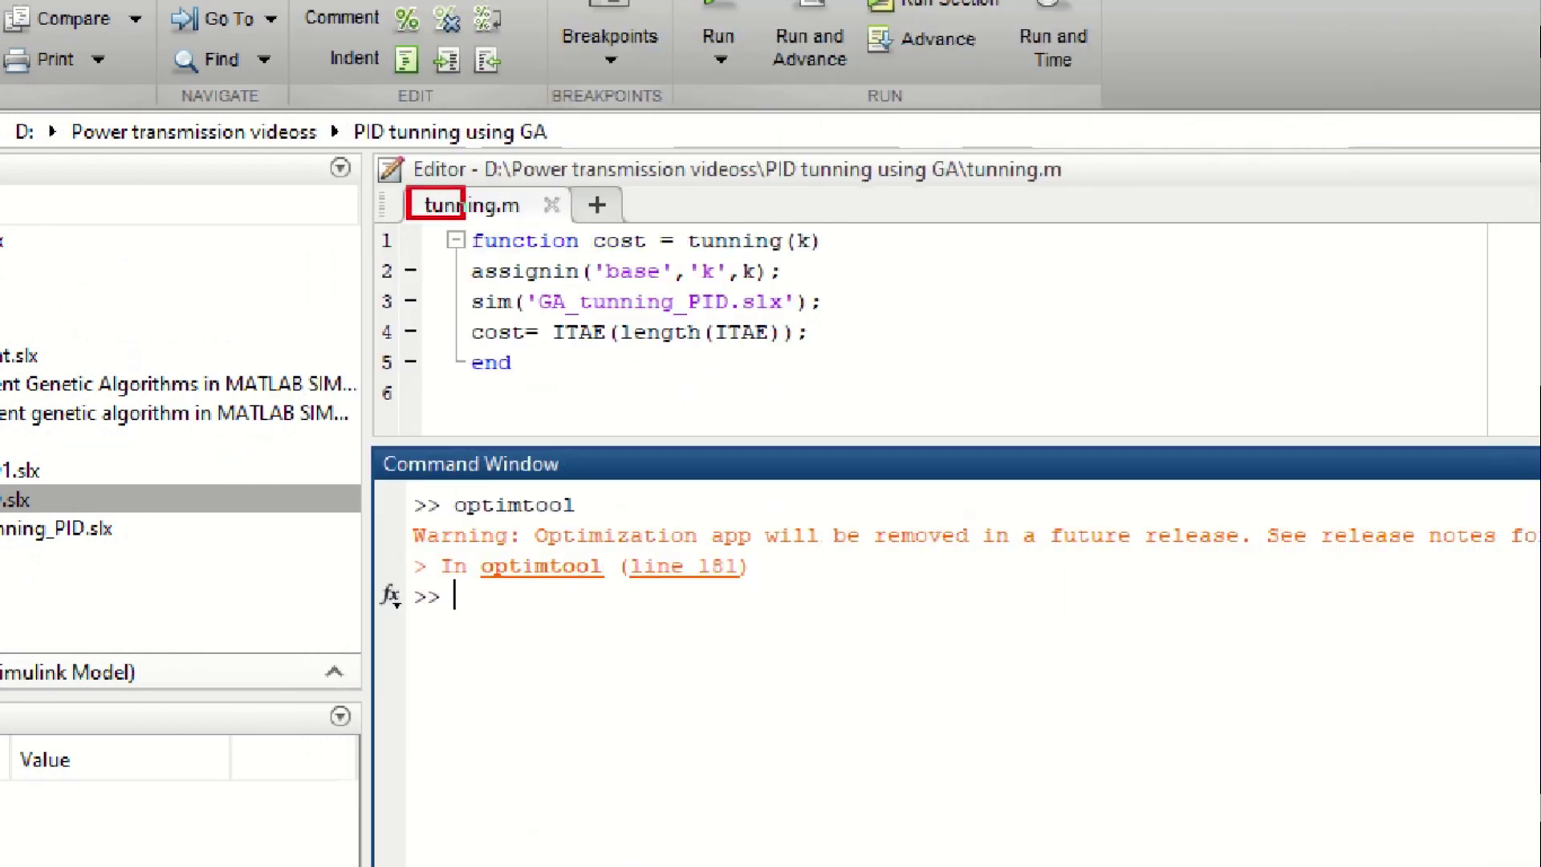
{"action": "left_click_drag", "start_coordinate": [464, 218], "coordinate": [498, 219]}
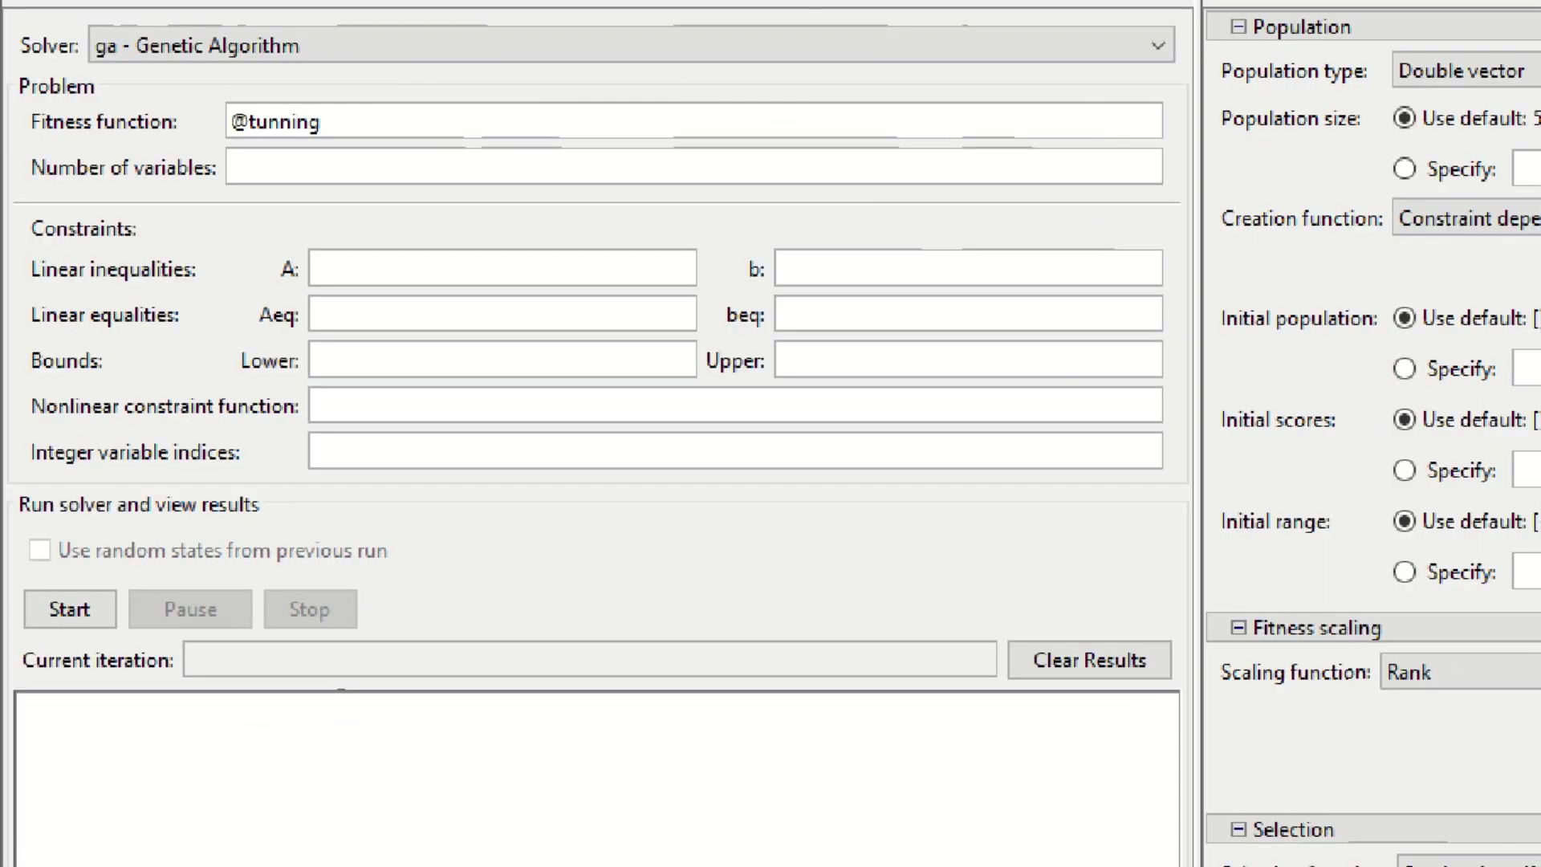
Step: Set the number of variables to 3 for the genetic algorithm problem
{"action": "left_click_drag", "start_coordinate": [14, 143], "coordinate": [280, 206]}
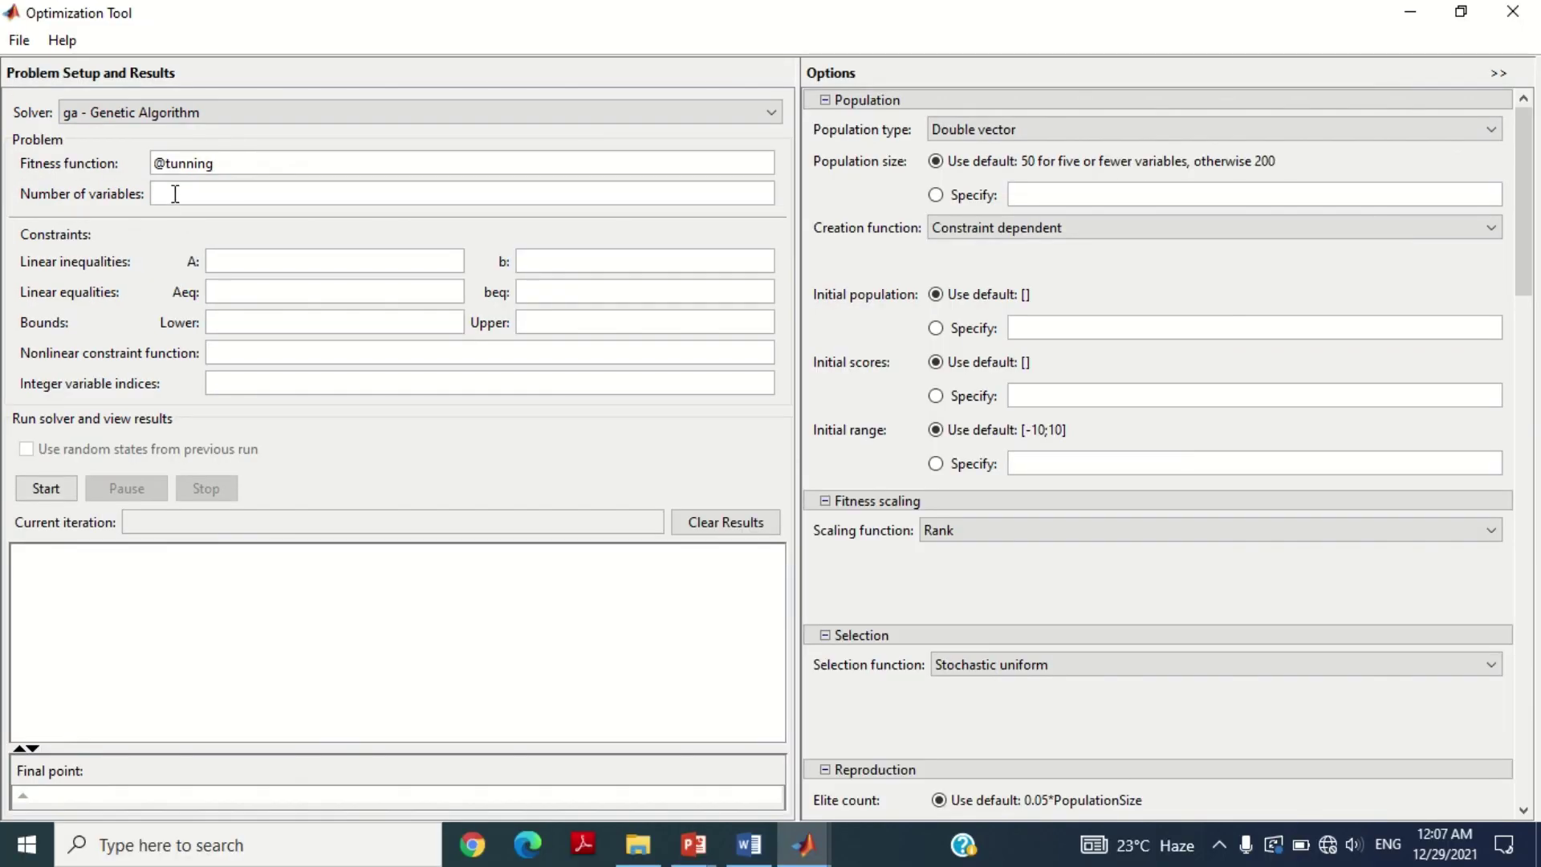
{"action": "left_click", "coordinate": [258, 179]}
{"action": "type", "text": "3"}
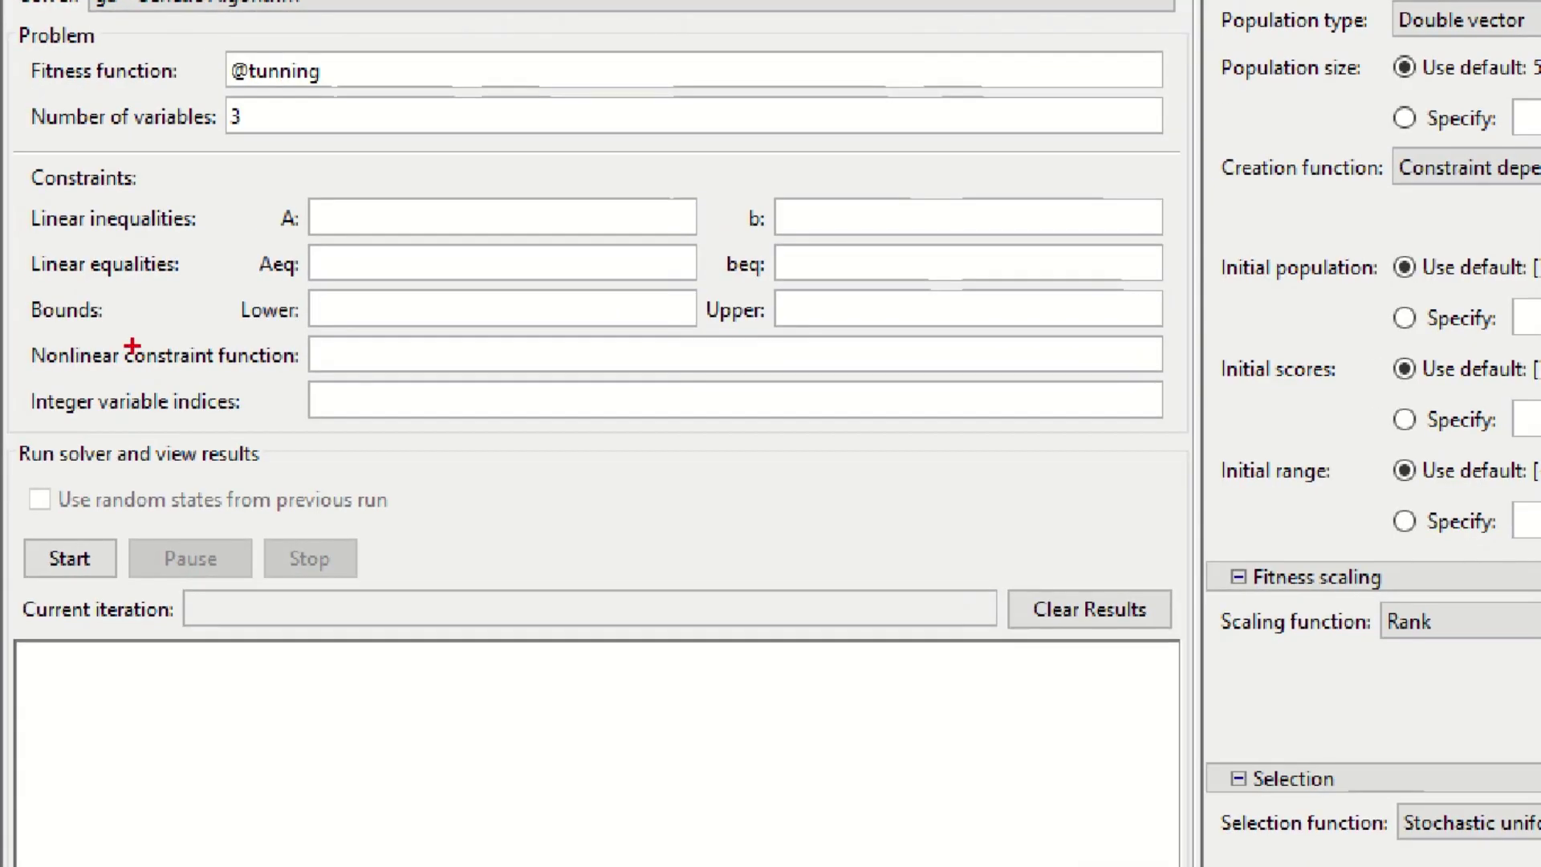
{"action": "mouse_move", "coordinate": [13, 151]}
{"action": "left_mouse_down"}
{"action": "mouse_move", "coordinate": [162, 354]}
{"action": "mouse_move", "coordinate": [281, 429]}
{"action": "mouse_move", "coordinate": [1194, 433]}
{"action": "left_mouse_up"}
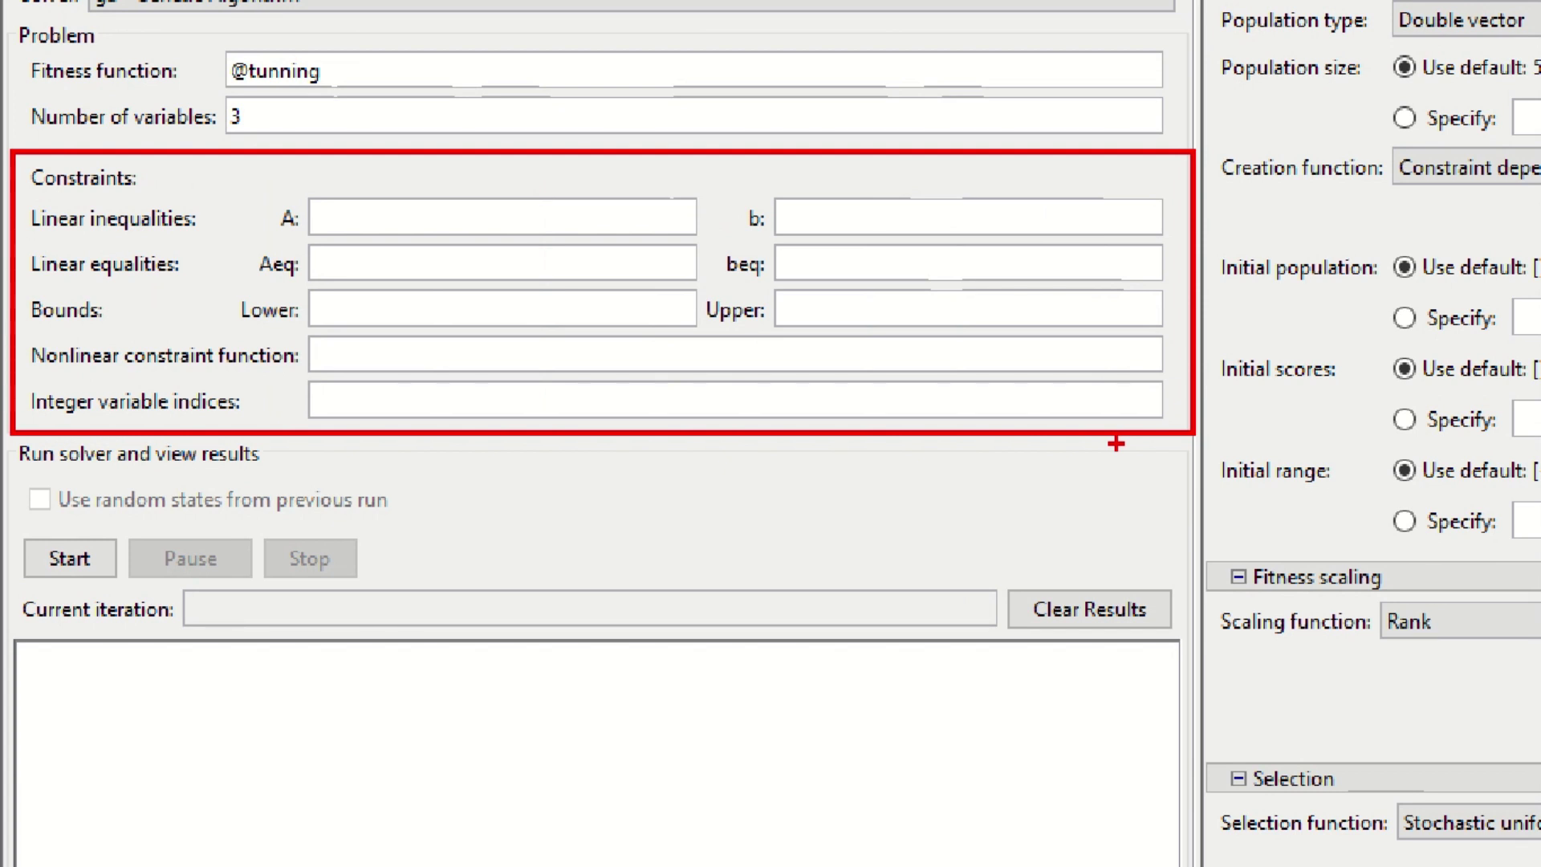
{"action": "mouse_move", "coordinate": [9, 283]}
{"action": "left_mouse_down"}
{"action": "mouse_move", "coordinate": [510, 361]}
{"action": "mouse_move", "coordinate": [1176, 336]}
{"action": "left_mouse_up"}
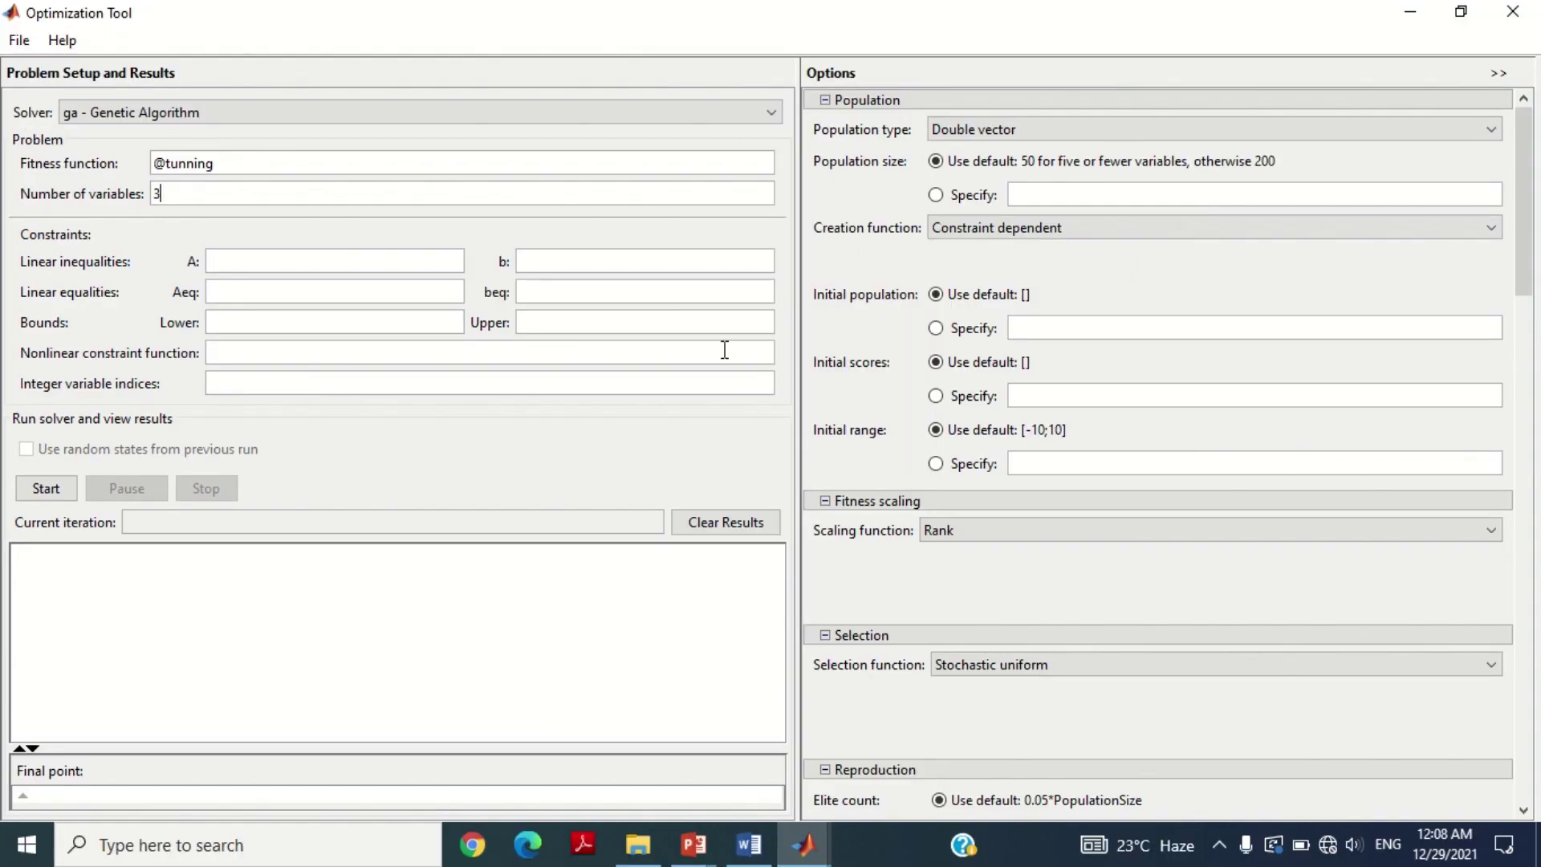
{"action": "left_click", "coordinate": [333, 309]}
{"action": "type", "text": "[]"}
{"action": "type", "text": "0 0 0"}
{"action": "left_click", "coordinate": [552, 318]}
{"action": "type", "text": "[]"}
{"action": "key", "text": "Left"}
{"action": "type", "text": "1000 1000 1000"}
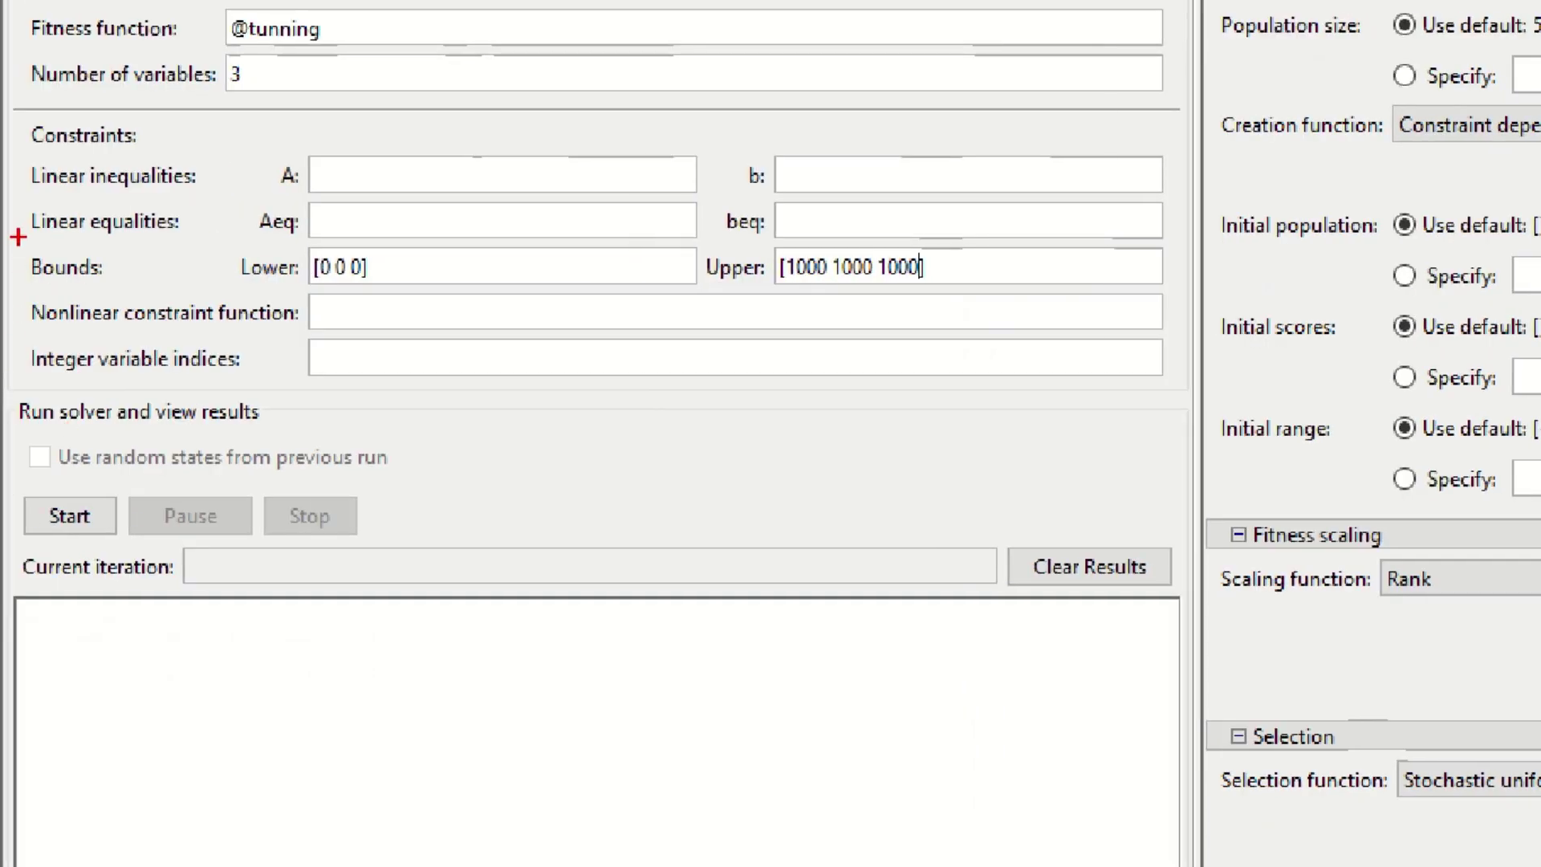
{"action": "left_click_drag", "start_coordinate": [17, 236], "coordinate": [955, 299]}
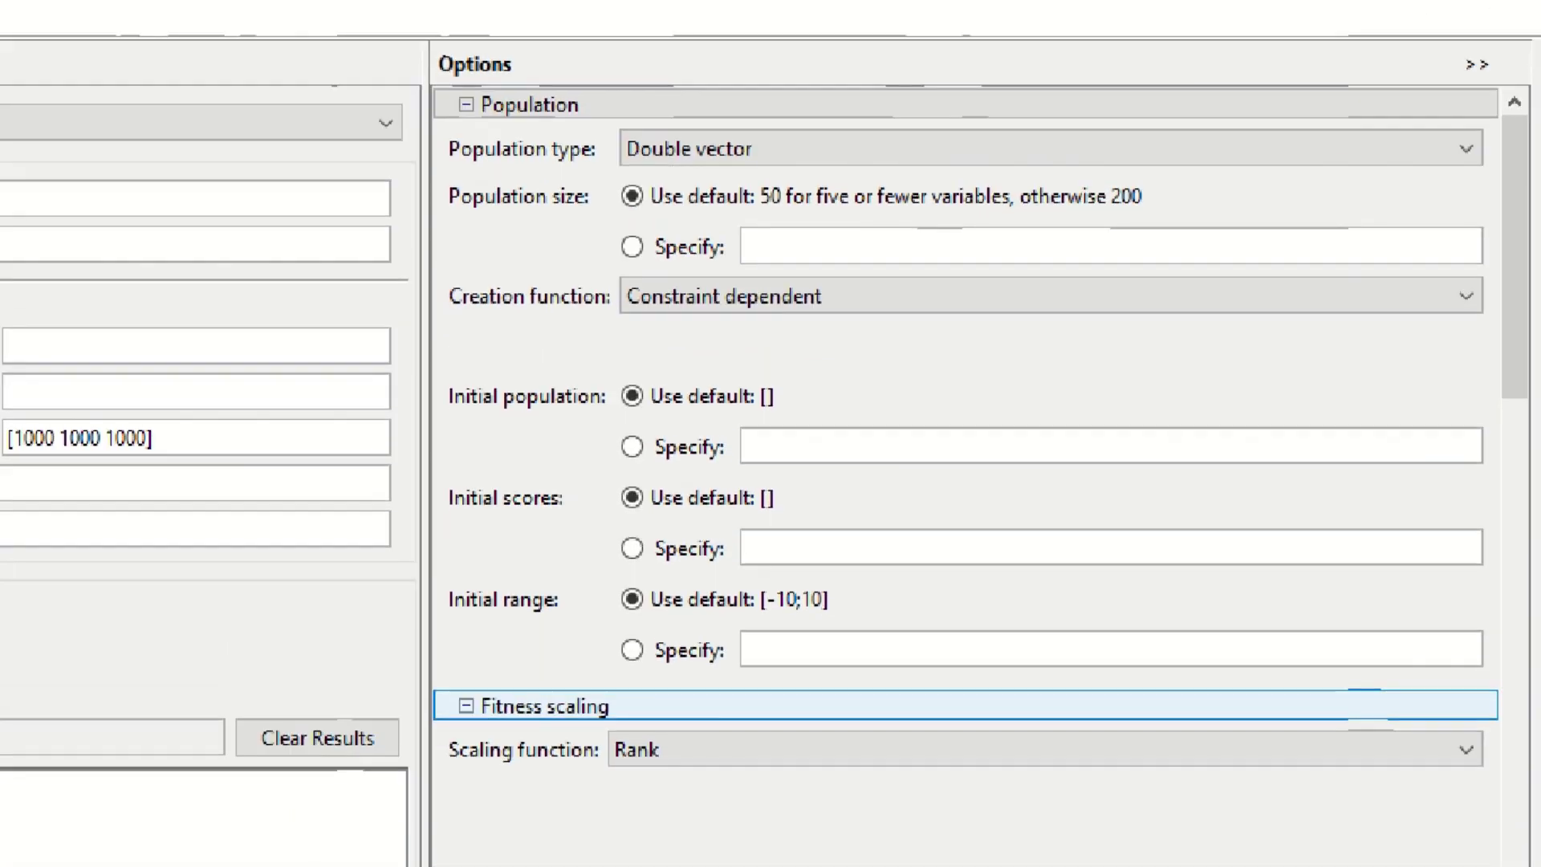
Step: Review the population type choices and keep Double vector selected
{"action": "mouse_move", "coordinate": [427, 59]}
{"action": "left_mouse_down"}
{"action": "mouse_move", "coordinate": [457, 94]}
{"action": "mouse_move", "coordinate": [610, 115]}
{"action": "left_mouse_up"}
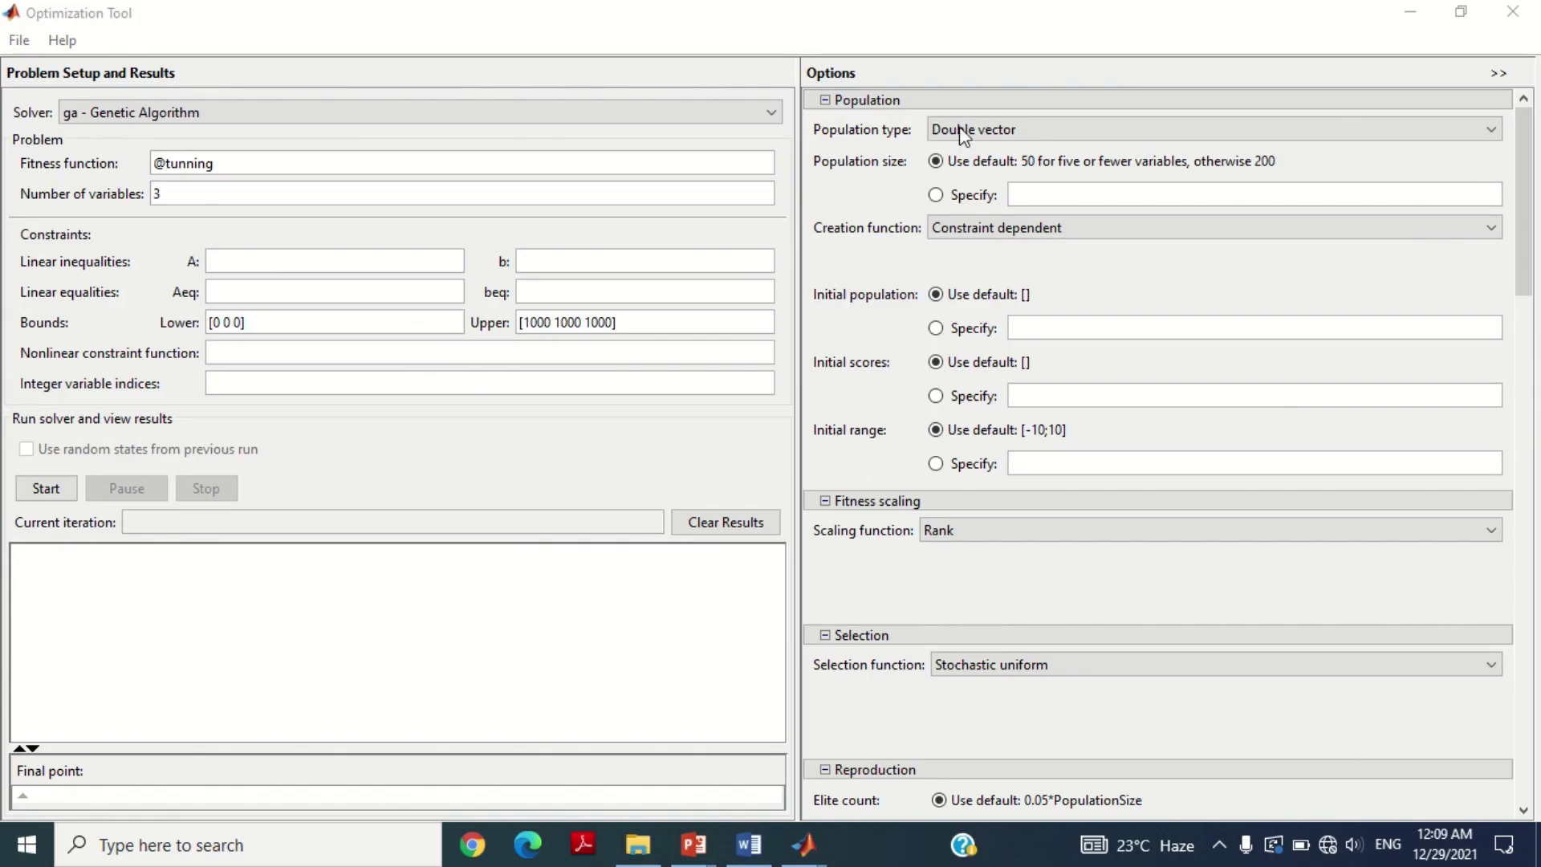
{"action": "left_click", "coordinate": [799, 137]}
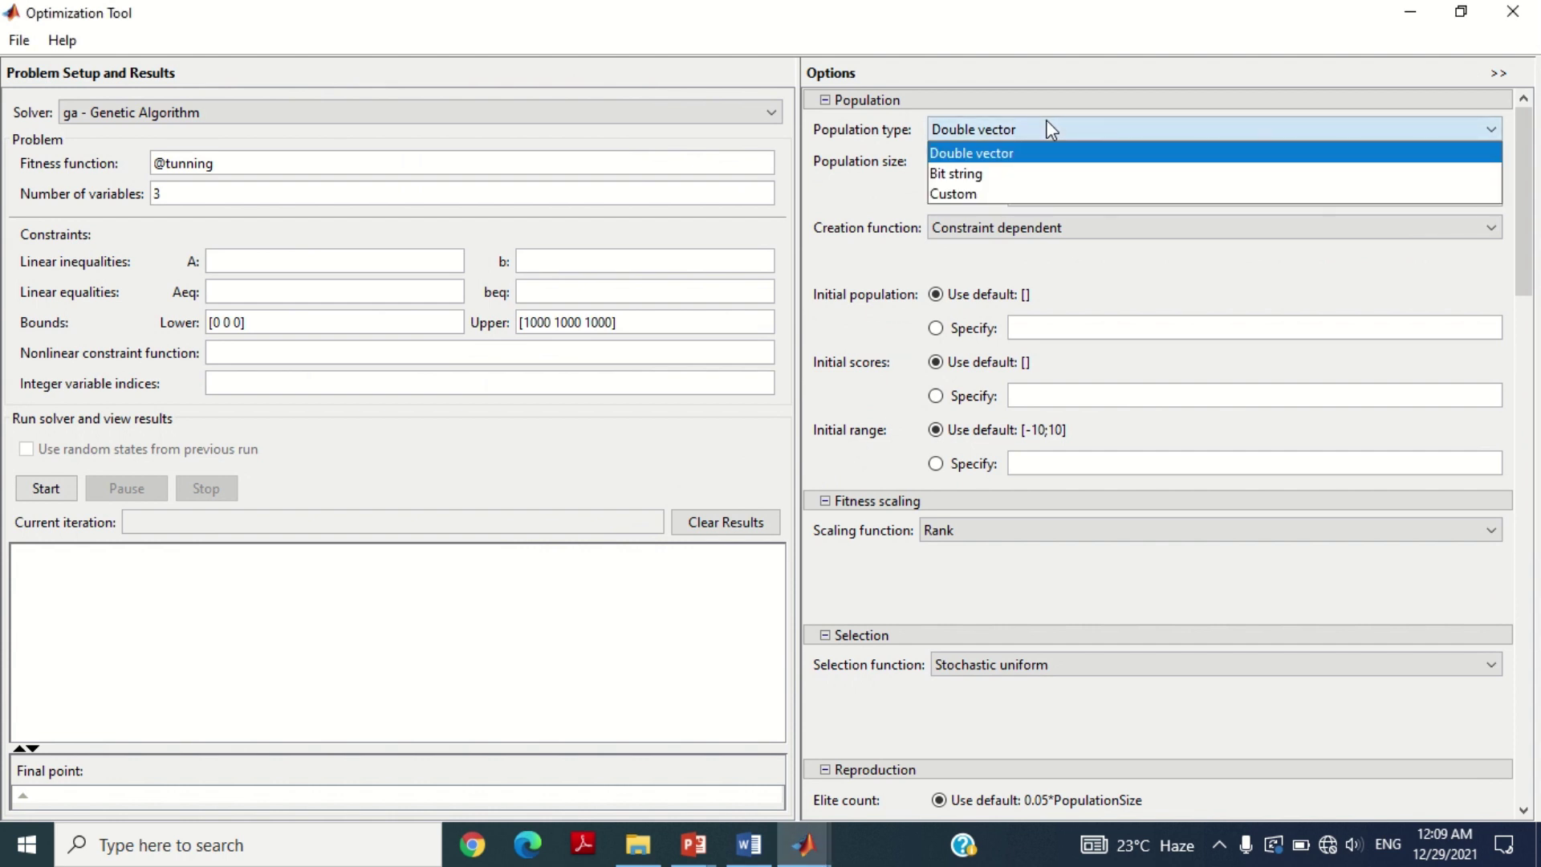
{"action": "left_click", "coordinate": [907, 135]}
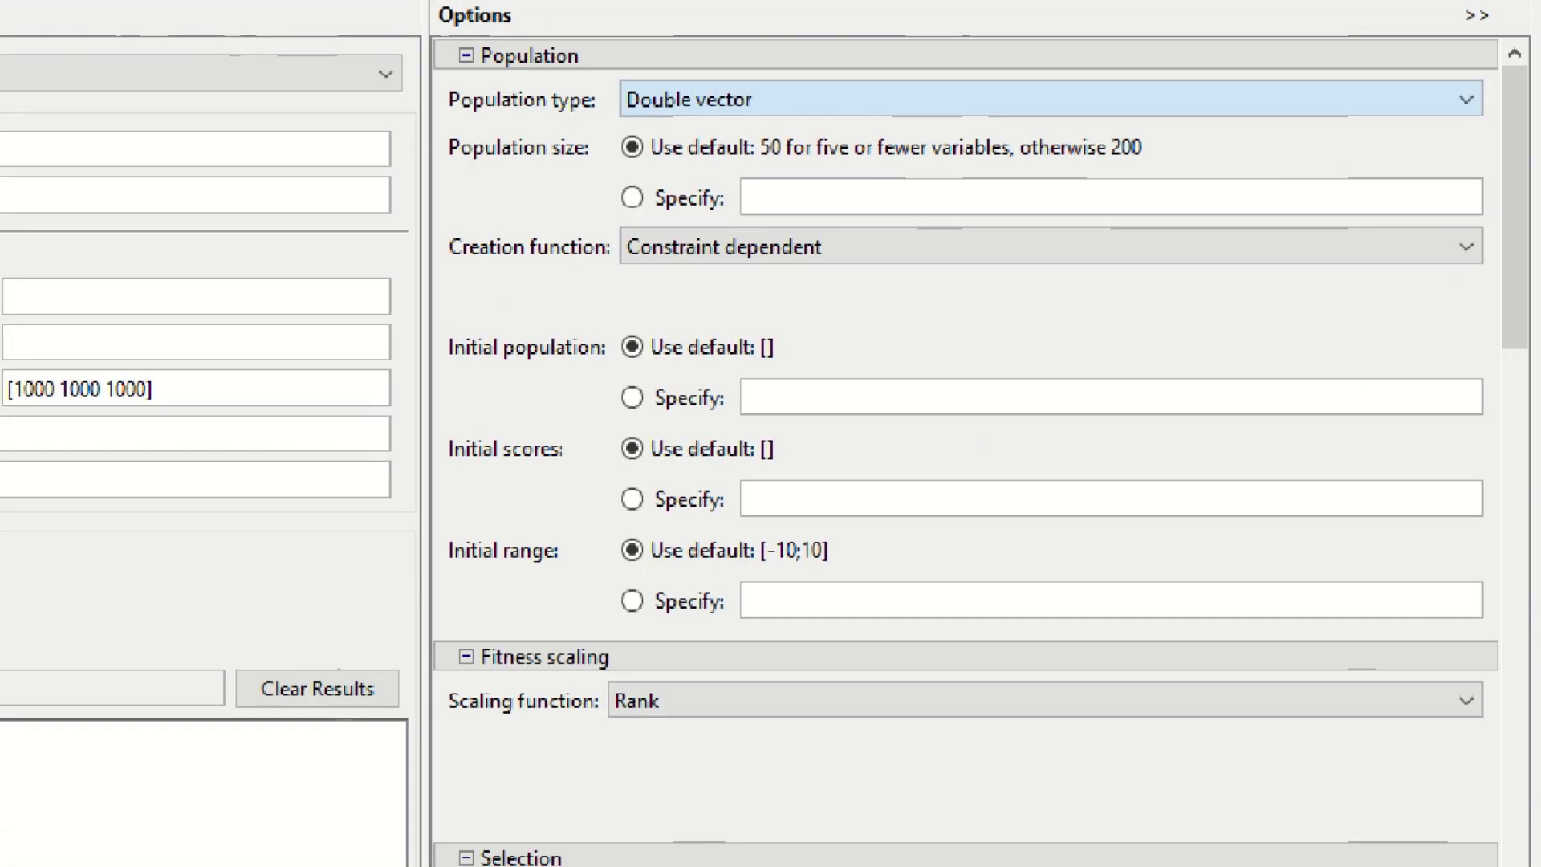
{"action": "mouse_move", "coordinate": [441, 74]}
{"action": "left_mouse_down"}
{"action": "mouse_move", "coordinate": [478, 206]}
{"action": "mouse_move", "coordinate": [1266, 213]}
{"action": "left_mouse_up"}
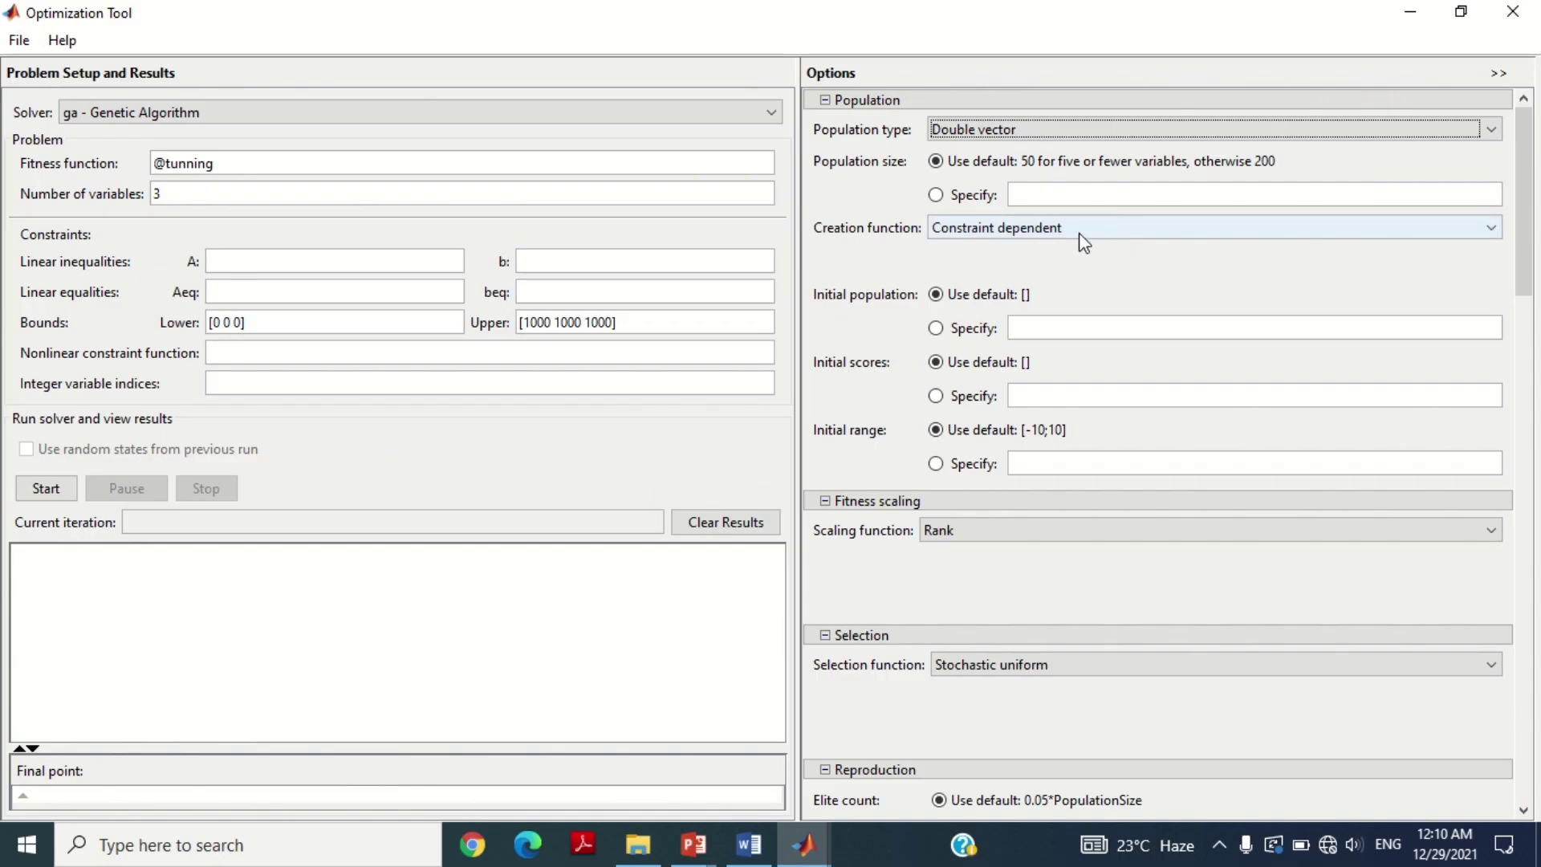
Step: Set the population's creation function to Uniform
{"action": "left_click", "coordinate": [842, 248]}
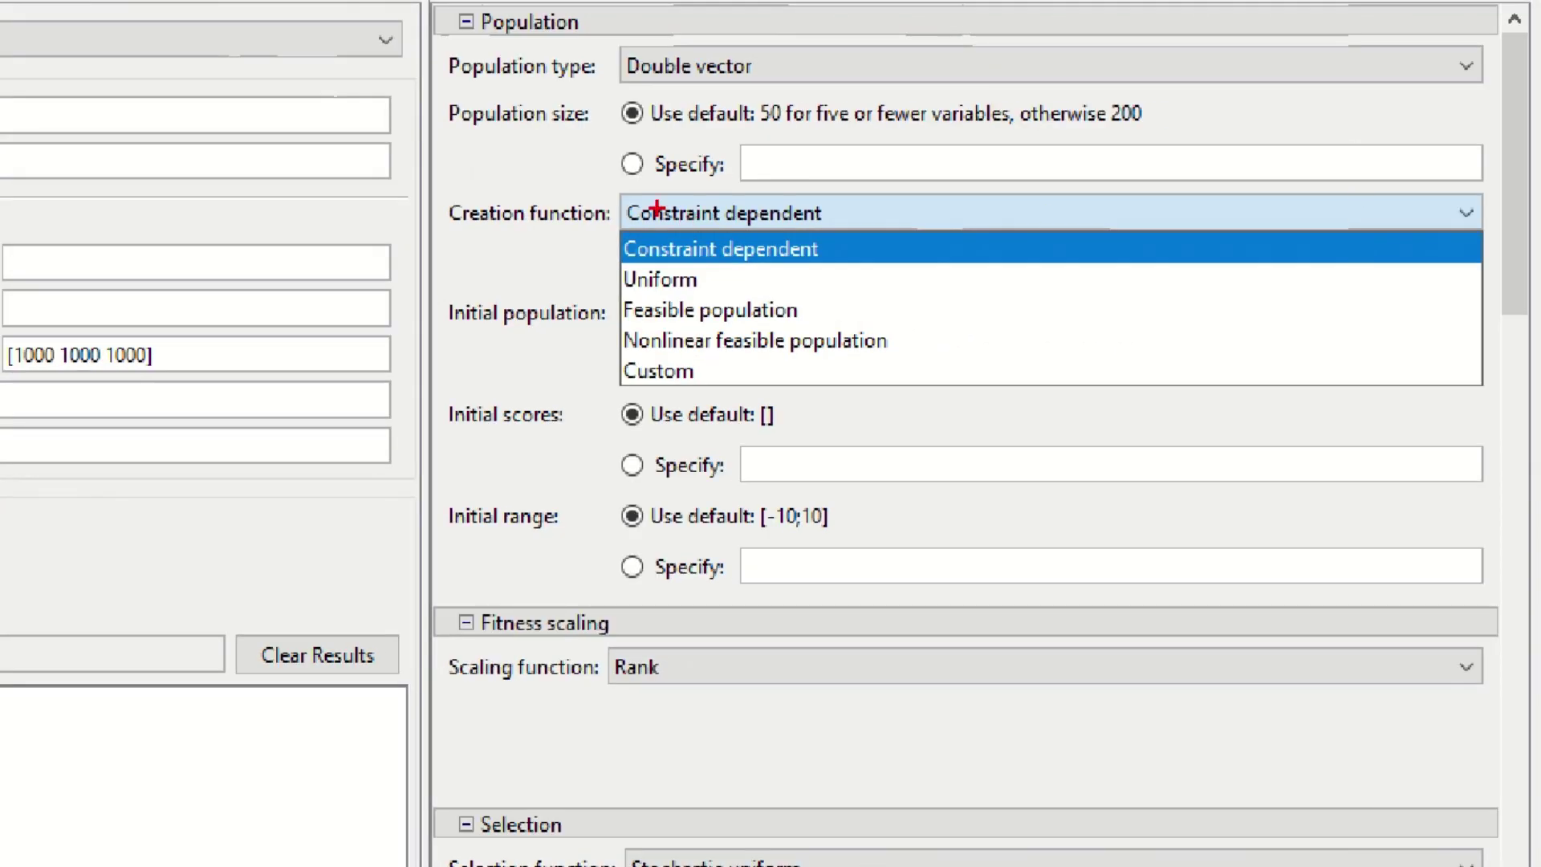
{"action": "left_click_drag", "start_coordinate": [610, 193], "coordinate": [960, 386]}
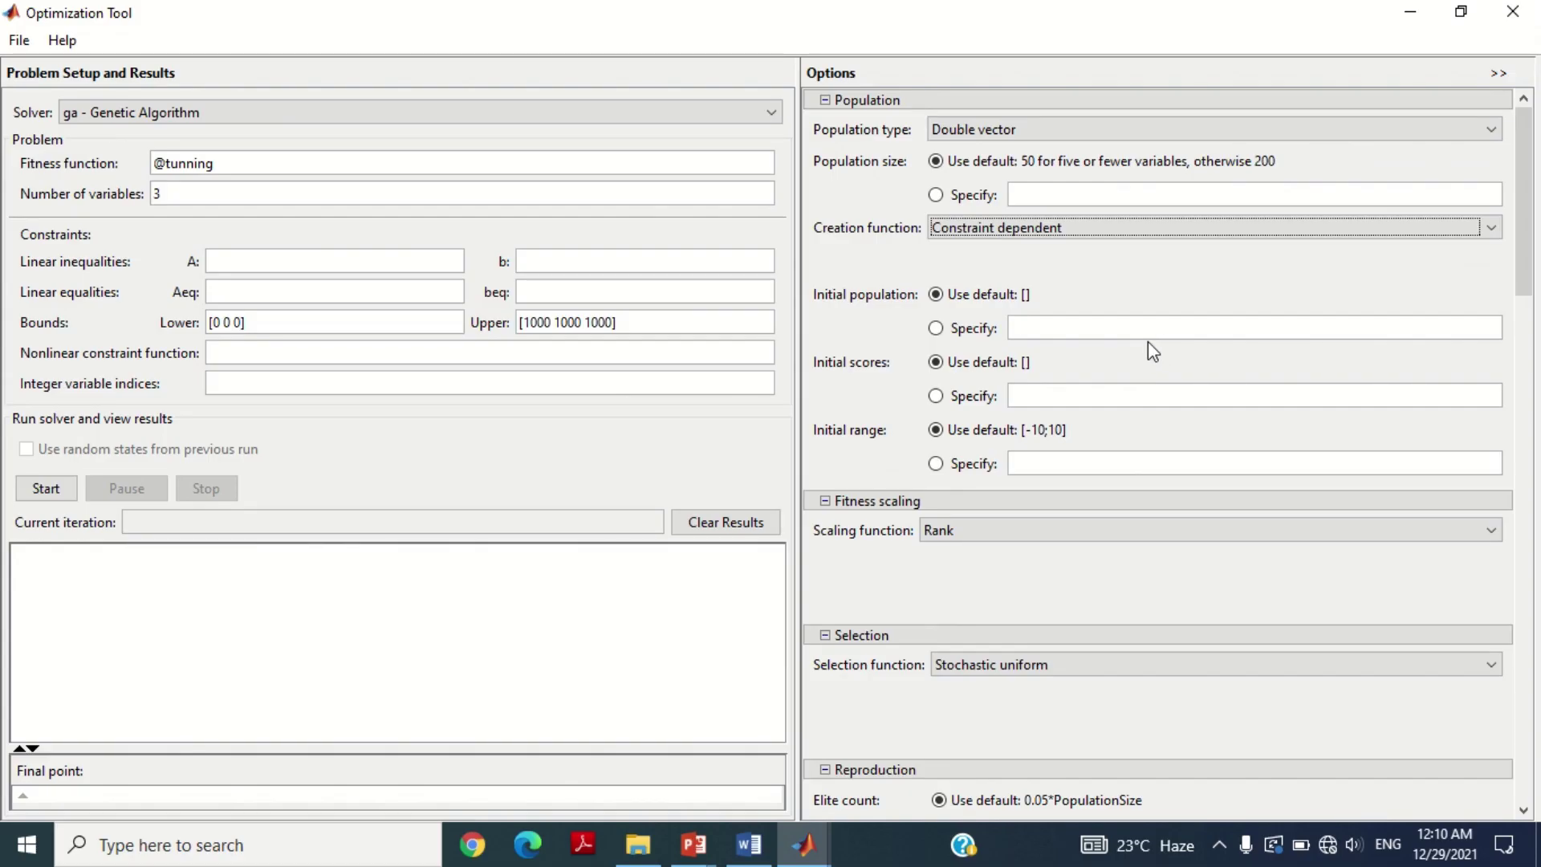
{"action": "left_click", "coordinate": [693, 220]}
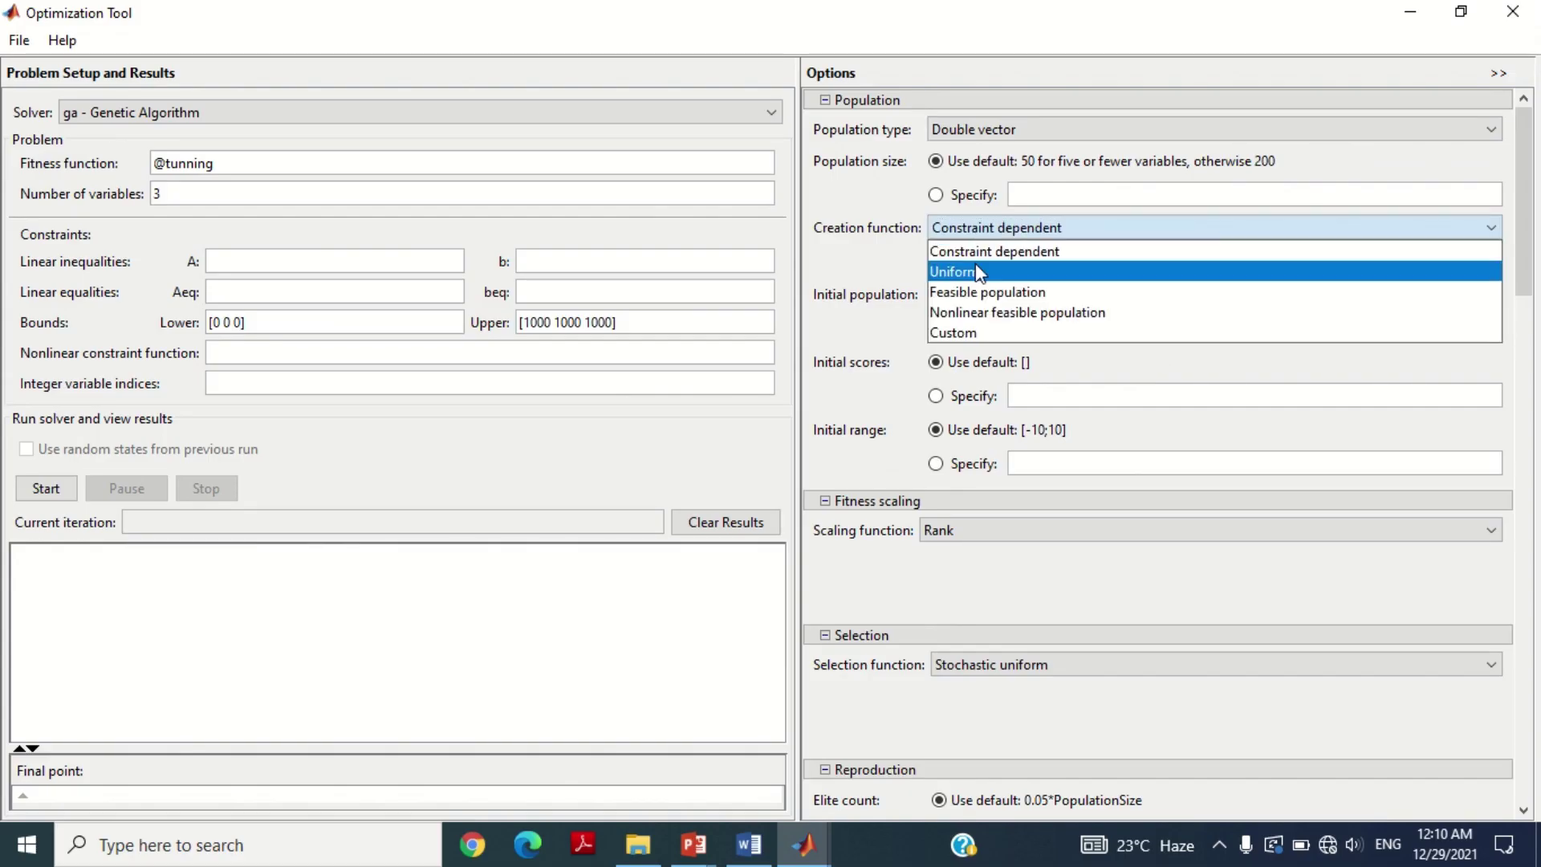
{"action": "left_click", "coordinate": [978, 271]}
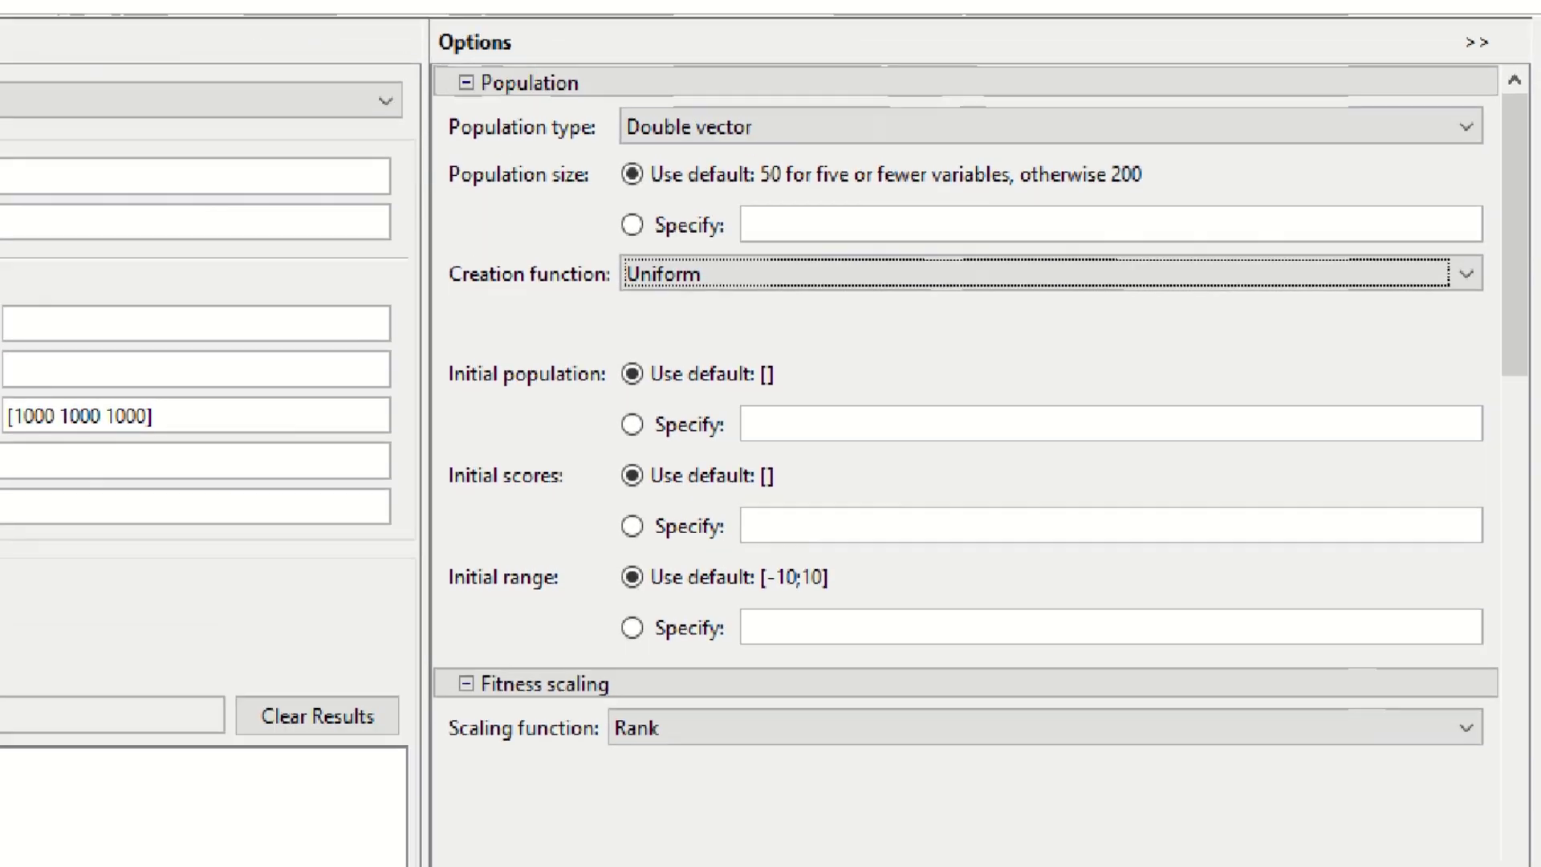
{"action": "left_click_drag", "start_coordinate": [433, 356], "coordinate": [1048, 658]}
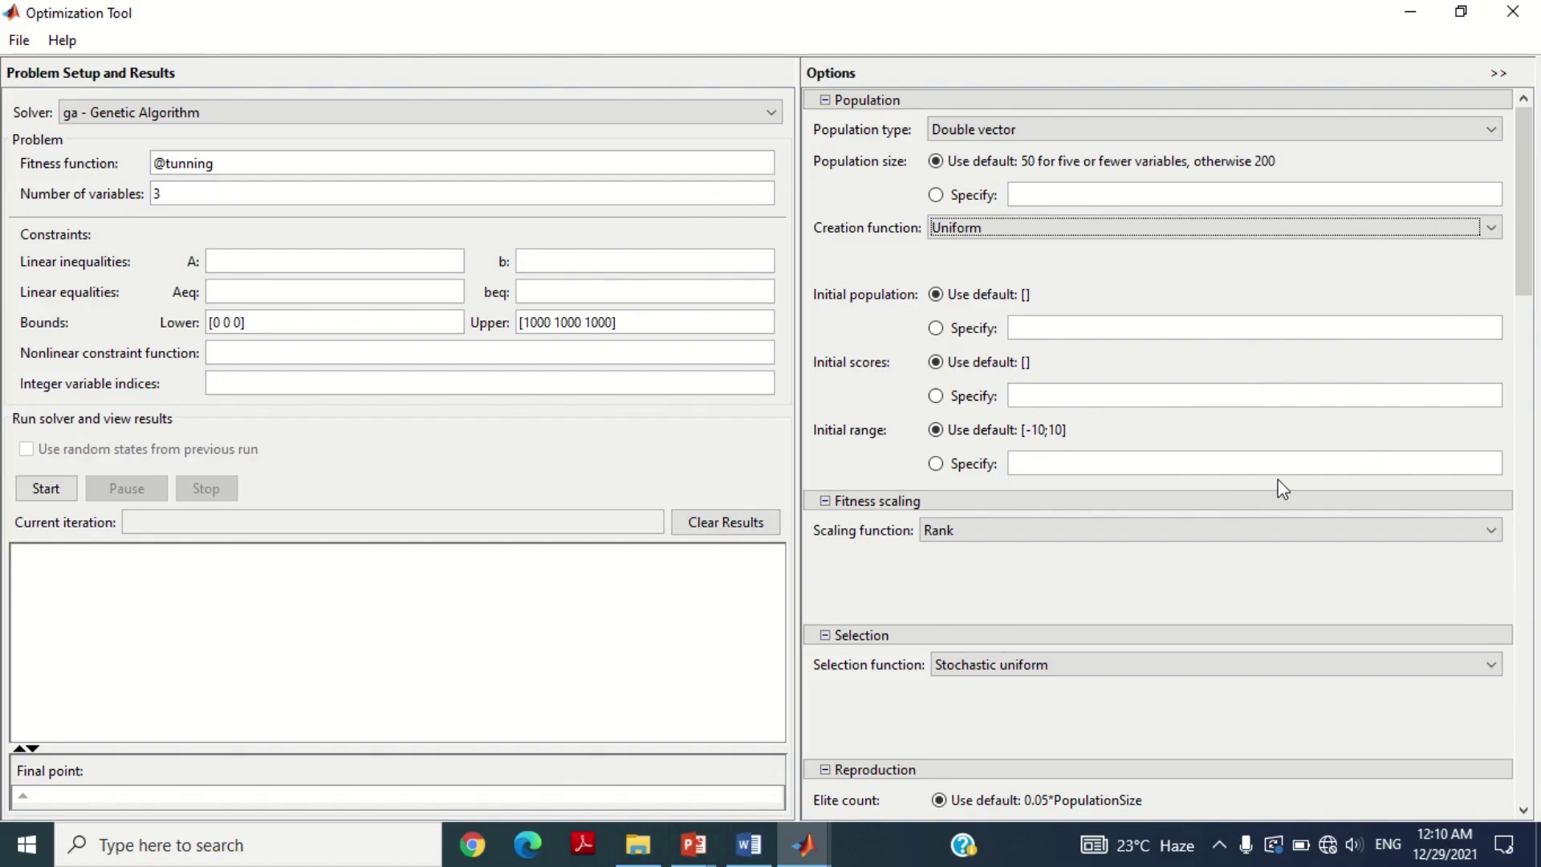
Step: Review the fitness scaling function choices and keep Rank selected
{"action": "left_click_drag", "start_coordinate": [1528, 233], "coordinate": [1537, 313]}
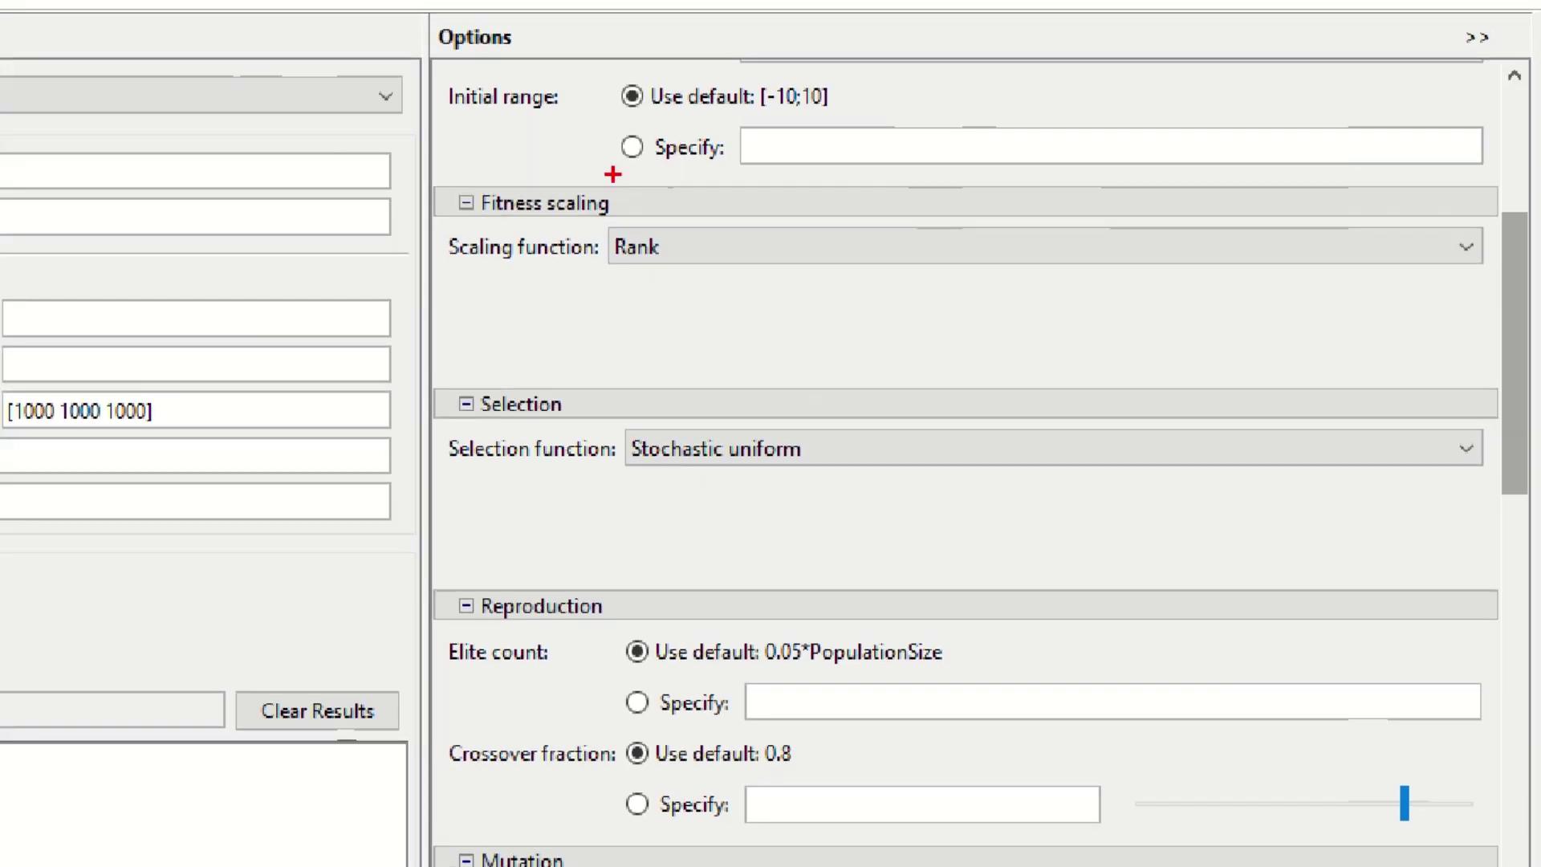
{"action": "left_click_drag", "start_coordinate": [438, 173], "coordinate": [617, 226]}
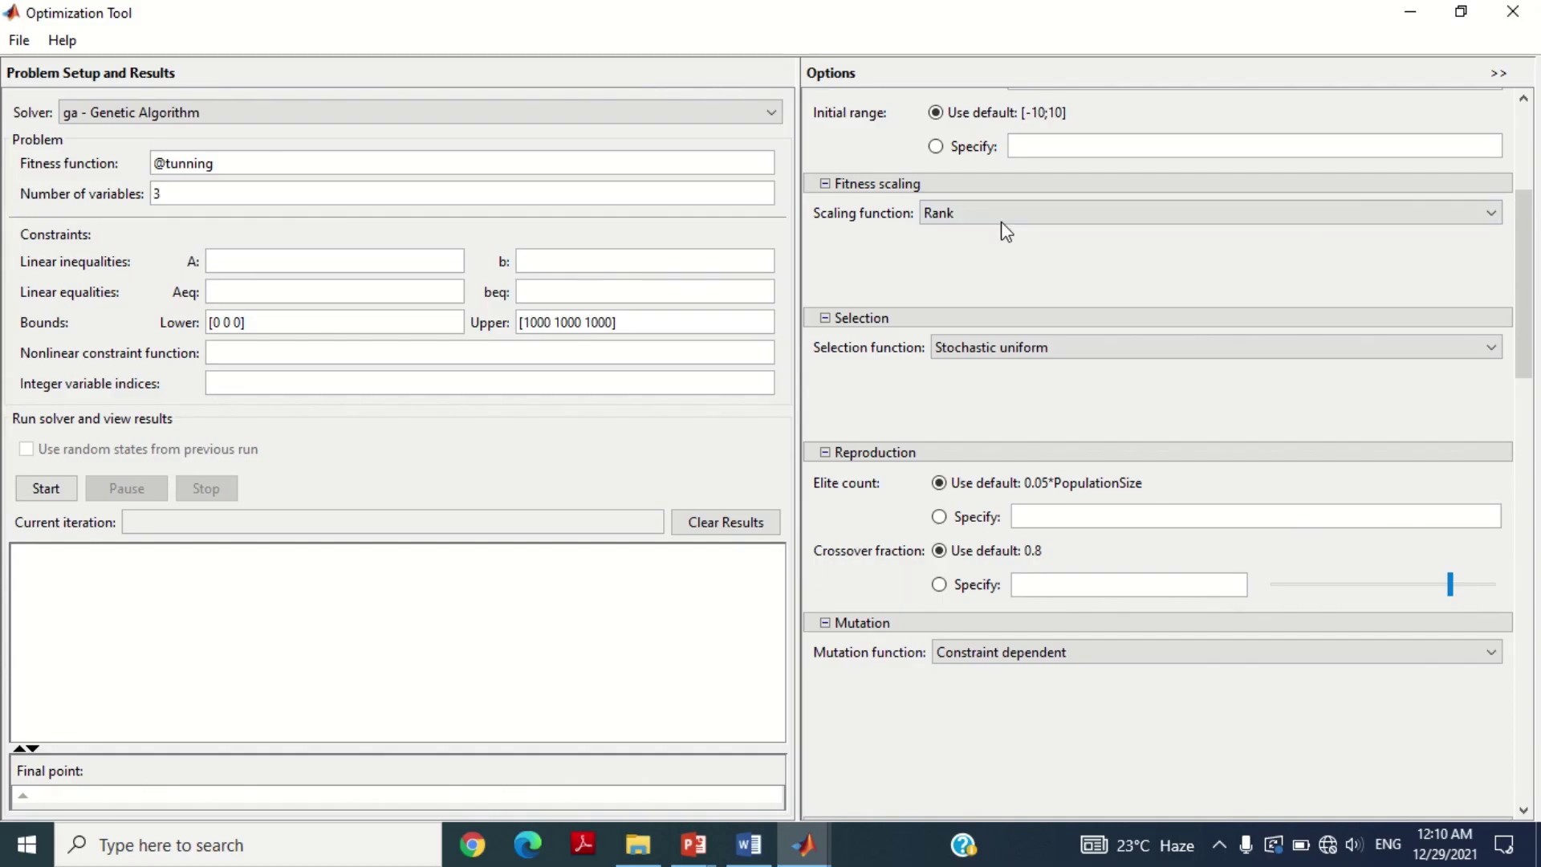
{"action": "left_click", "coordinate": [730, 247]}
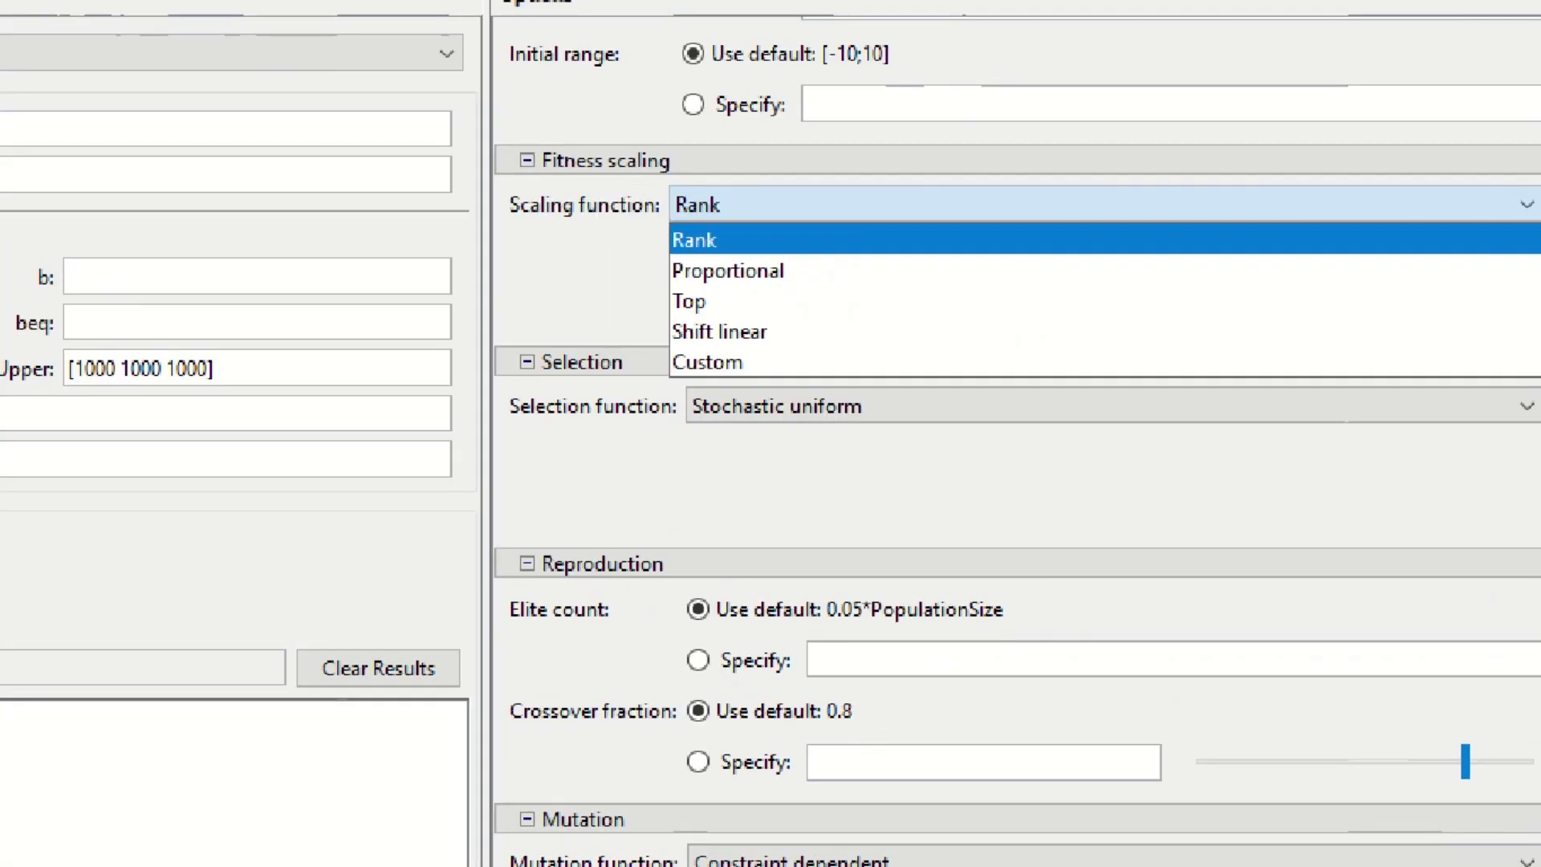
{"action": "left_click_drag", "start_coordinate": [604, 195], "coordinate": [751, 381]}
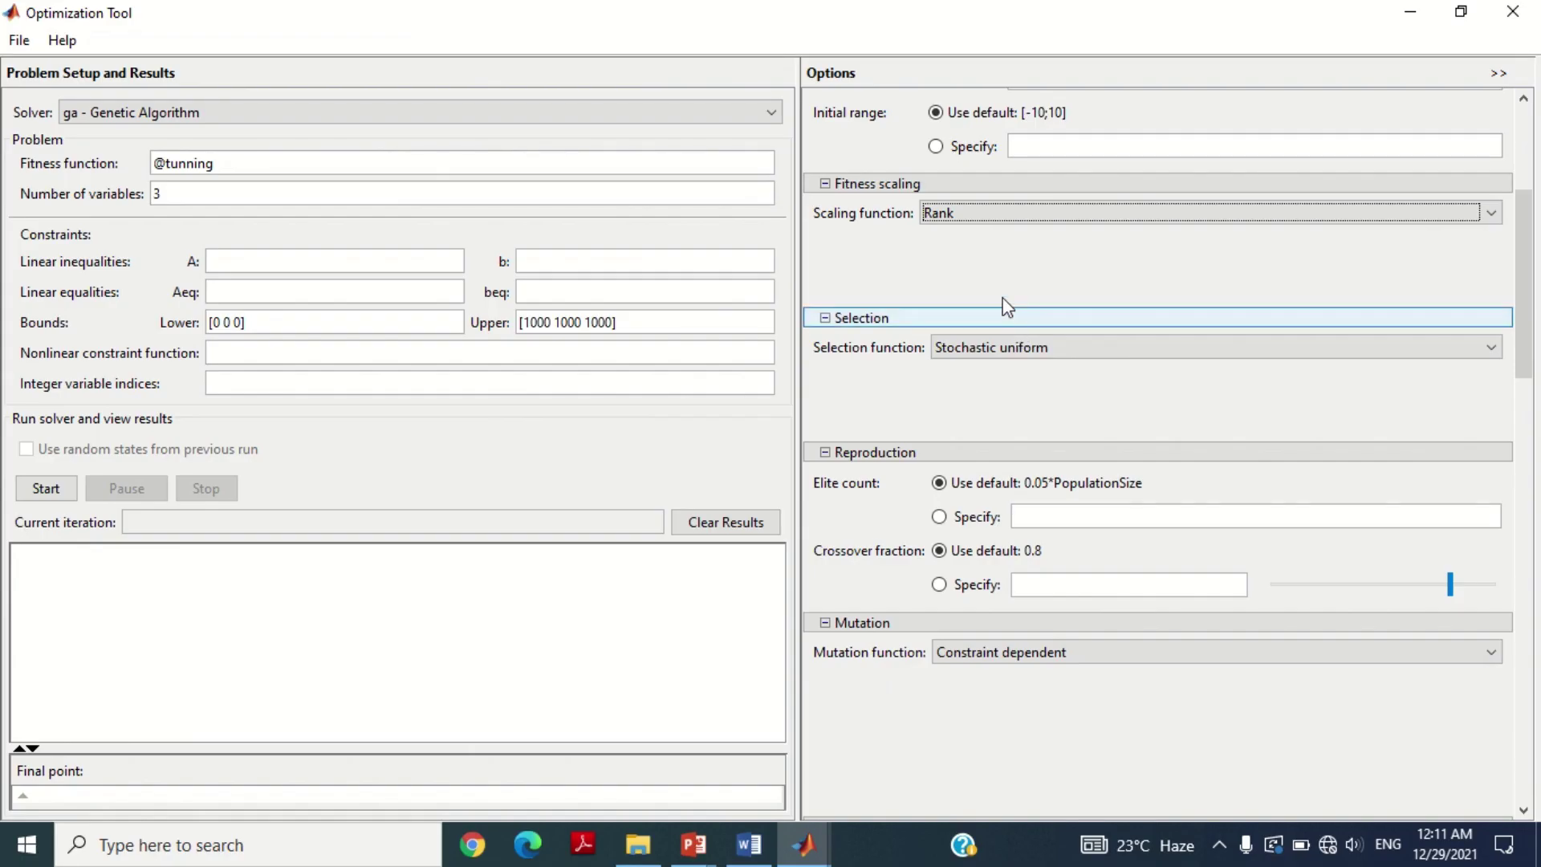
Step: Review the available selection functions and set the genetic algorithm's selection function to Tournament
{"action": "scroll", "coordinate": [1525, 393], "scroll_direction": "down", "scroll_amount": 3}
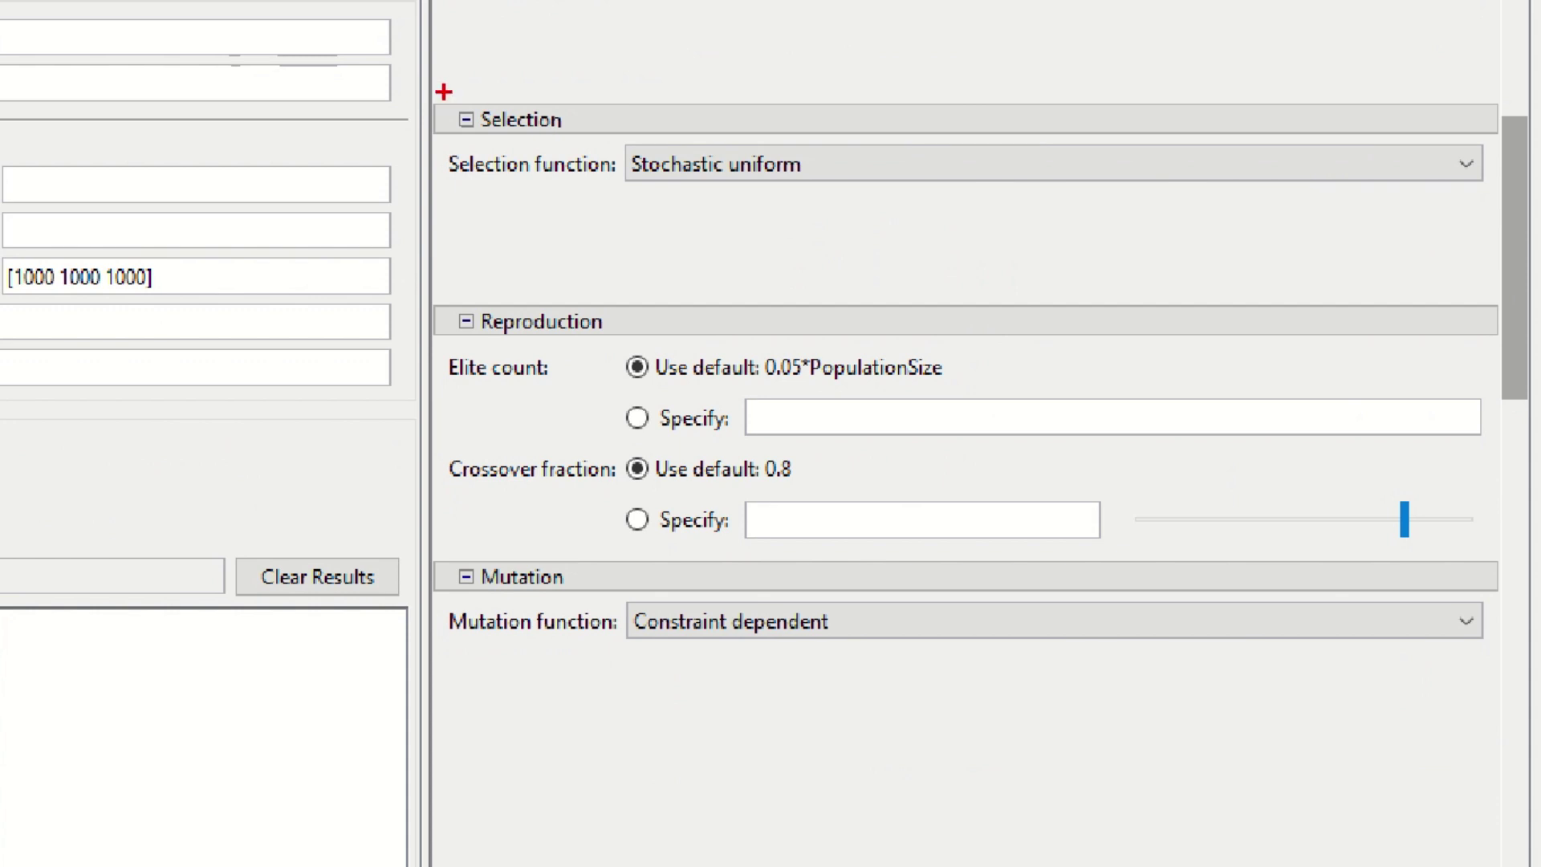
{"action": "mouse_move", "coordinate": [466, 139]}
{"action": "left_mouse_down"}
{"action": "mouse_move", "coordinate": [595, 189]}
{"action": "mouse_move", "coordinate": [577, 139]}
{"action": "left_mouse_up"}
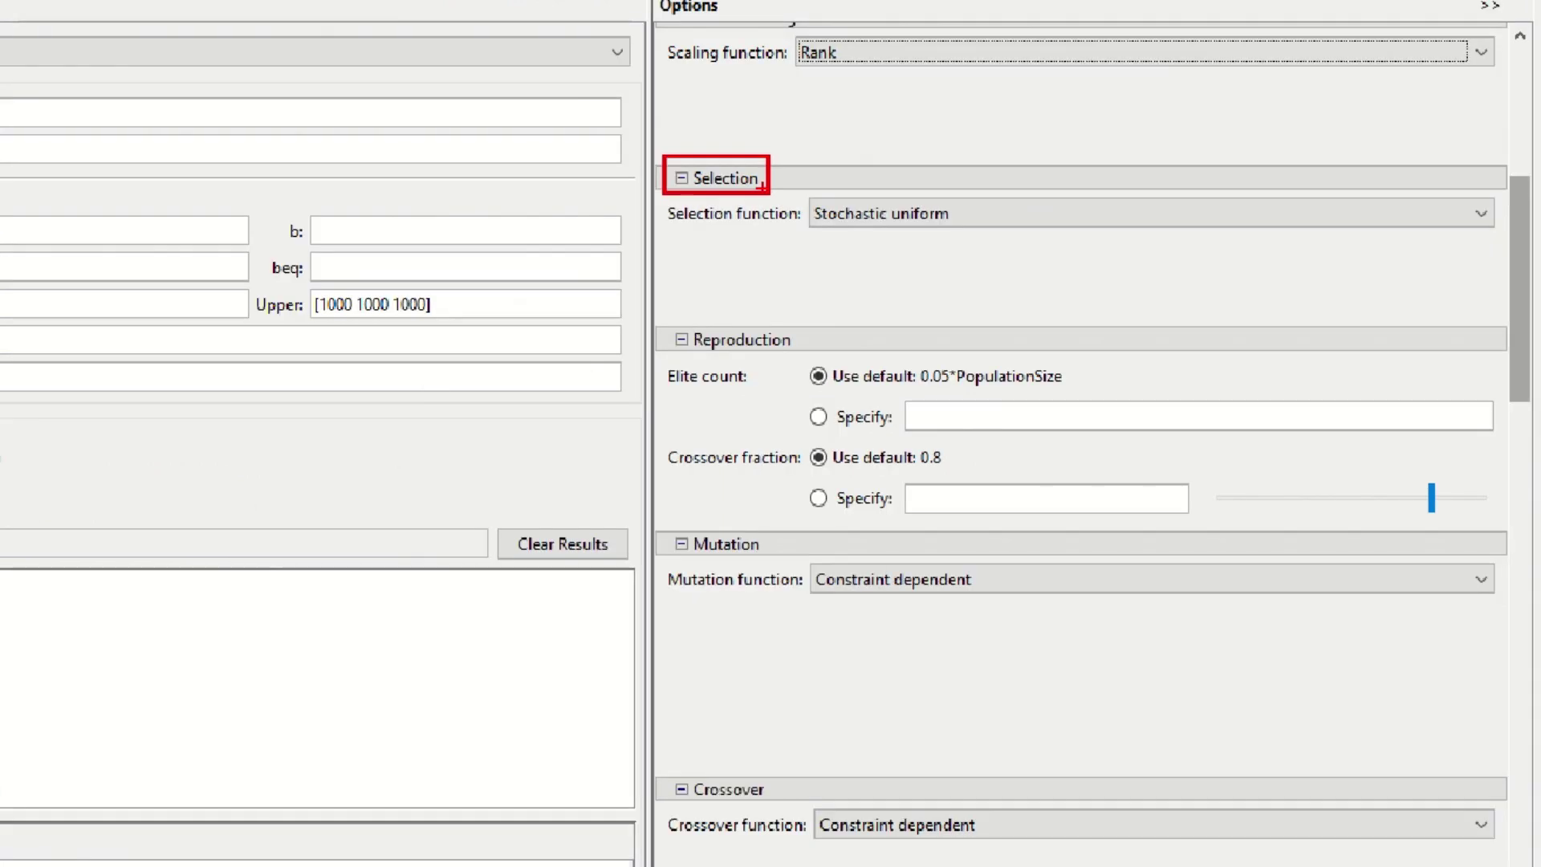
{"action": "left_click", "coordinate": [888, 157]}
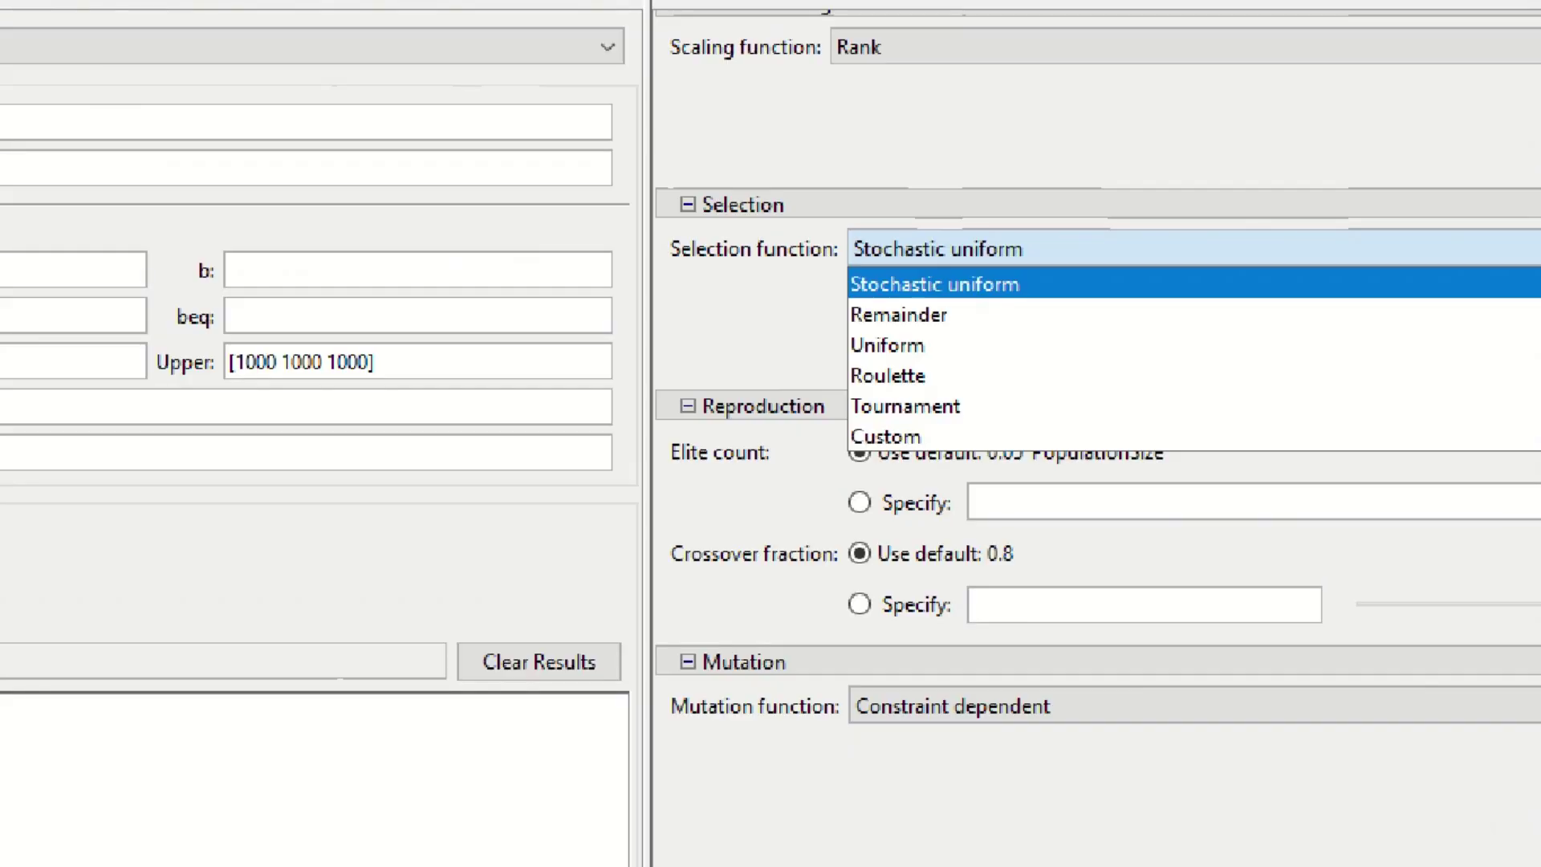
{"action": "left_click_drag", "start_coordinate": [843, 225], "coordinate": [969, 419]}
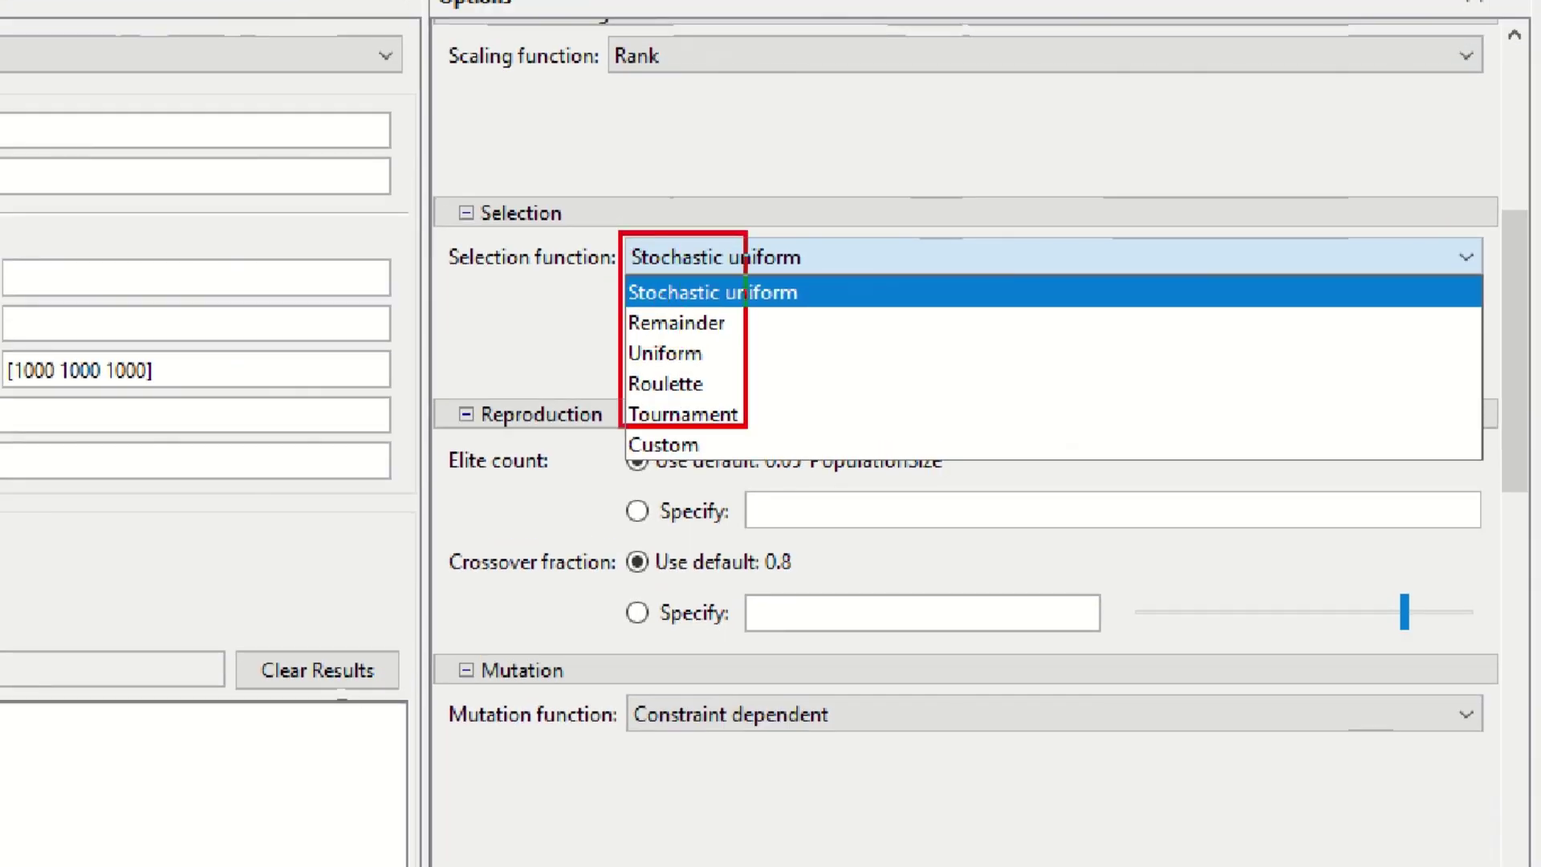
{"action": "mouse_move", "coordinate": [747, 427]}
{"action": "left_mouse_down"}
{"action": "mouse_move", "coordinate": [784, 457]}
{"action": "mouse_move", "coordinate": [831, 460]}
{"action": "left_mouse_up"}
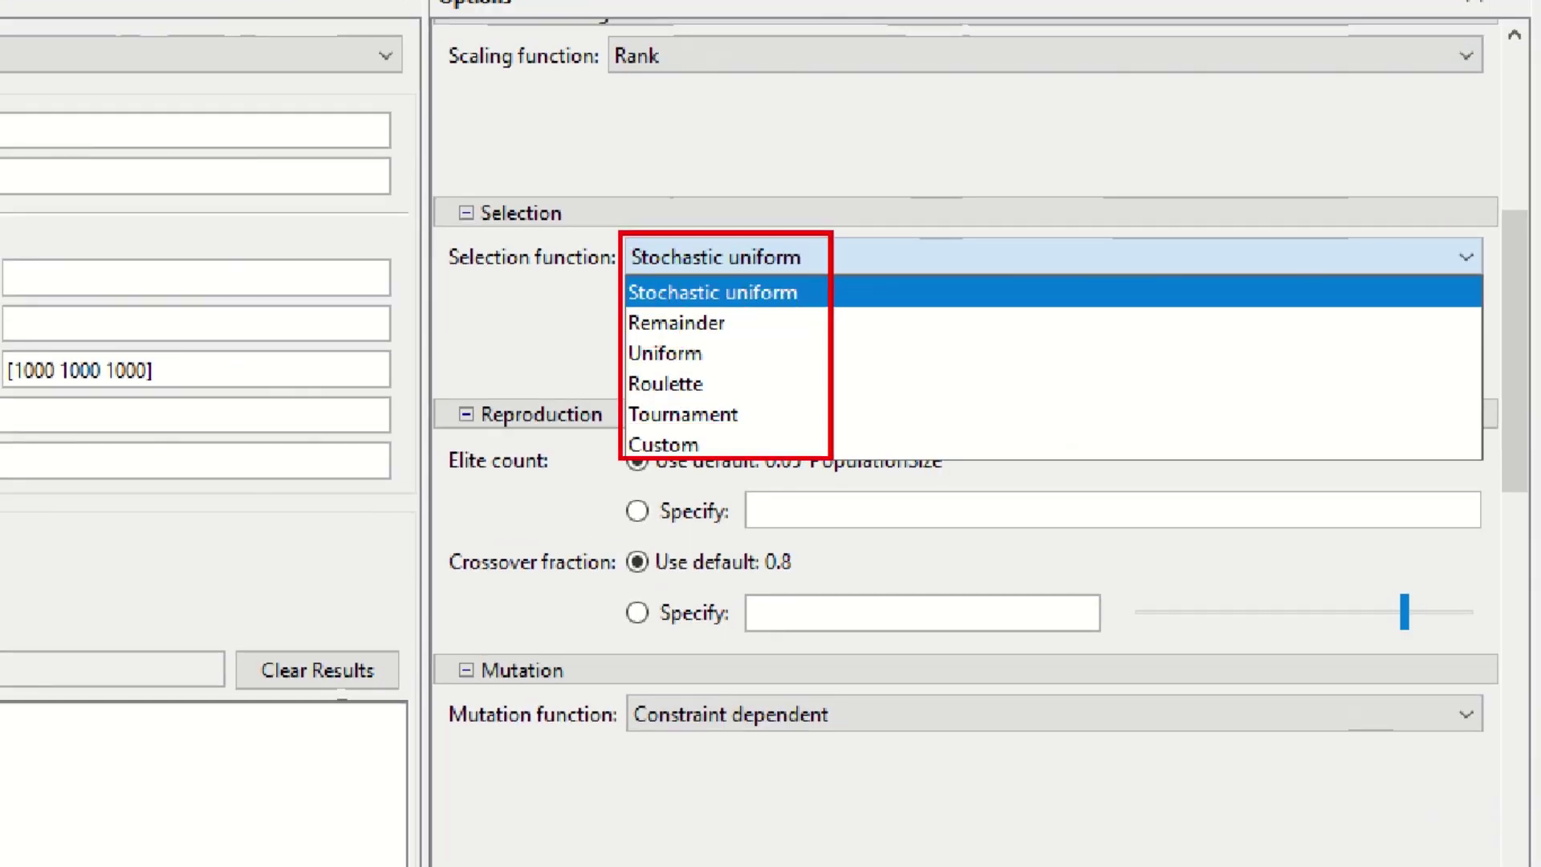
{"action": "left_click_drag", "start_coordinate": [617, 394], "coordinate": [755, 431]}
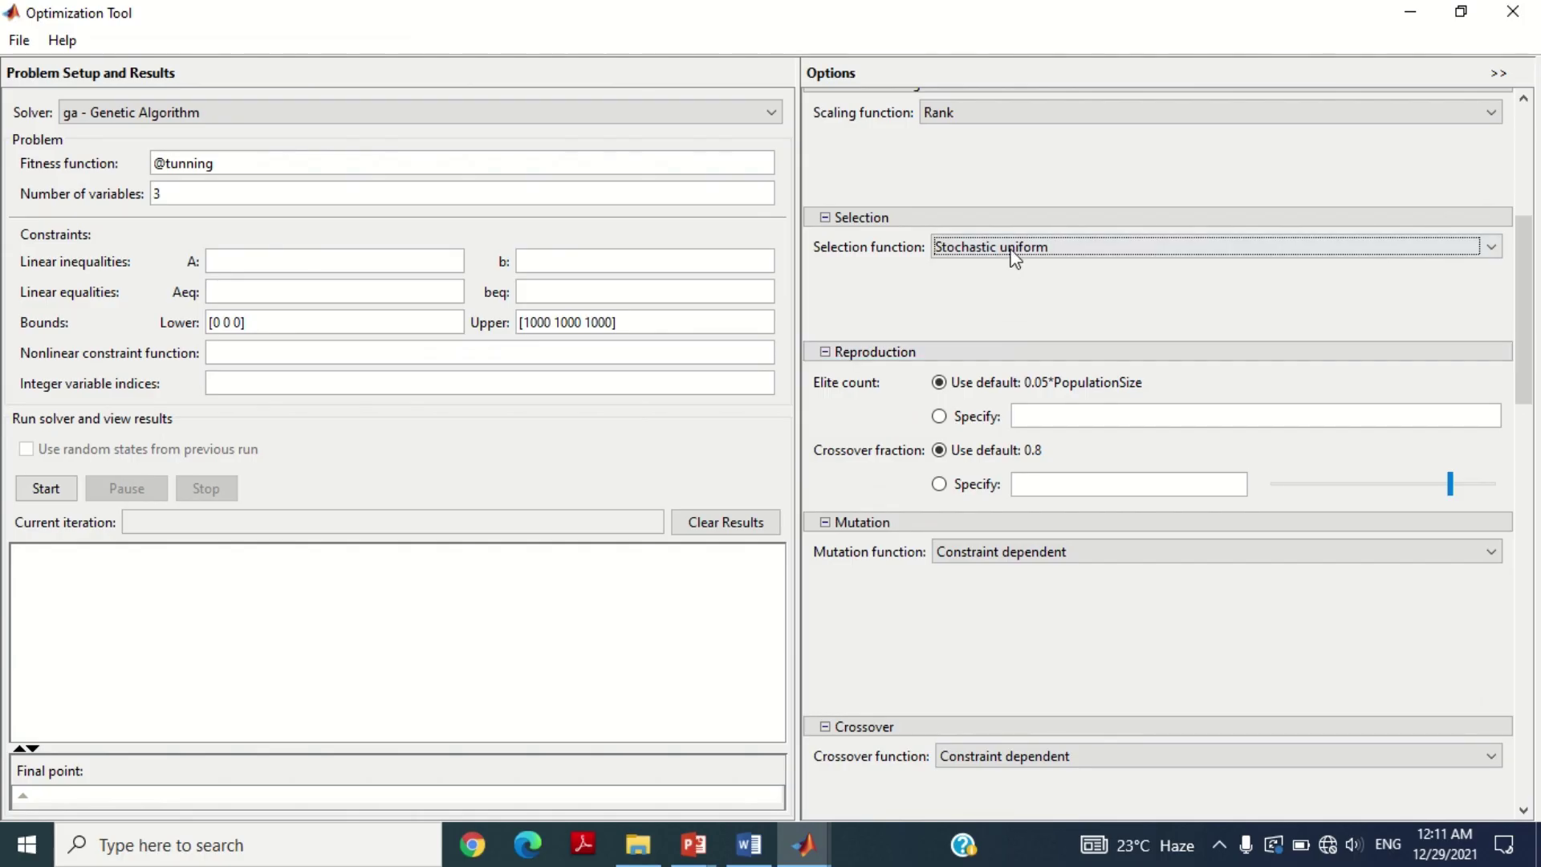
{"action": "left_click", "coordinate": [747, 264]}
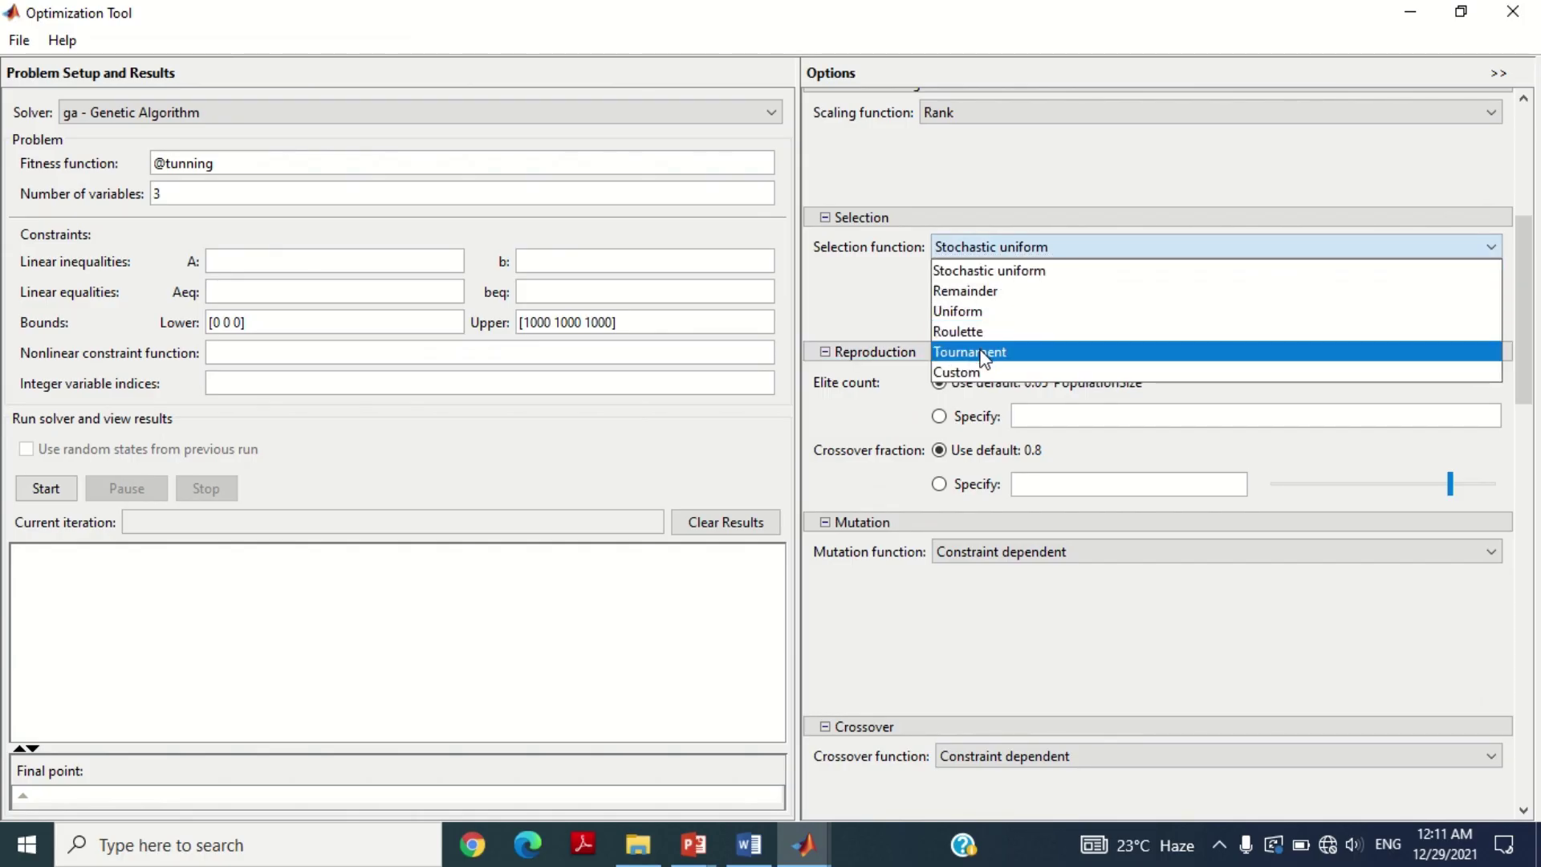
{"action": "left_click", "coordinate": [705, 414]}
Step: Review the available mutation functions and set the mutation function to Adaptive feasible
{"action": "mouse_move", "coordinate": [1523, 265]}
{"action": "left_mouse_down"}
{"action": "mouse_move", "coordinate": [1539, 305]}
{"action": "mouse_move", "coordinate": [1538, 281]}
{"action": "left_mouse_up"}
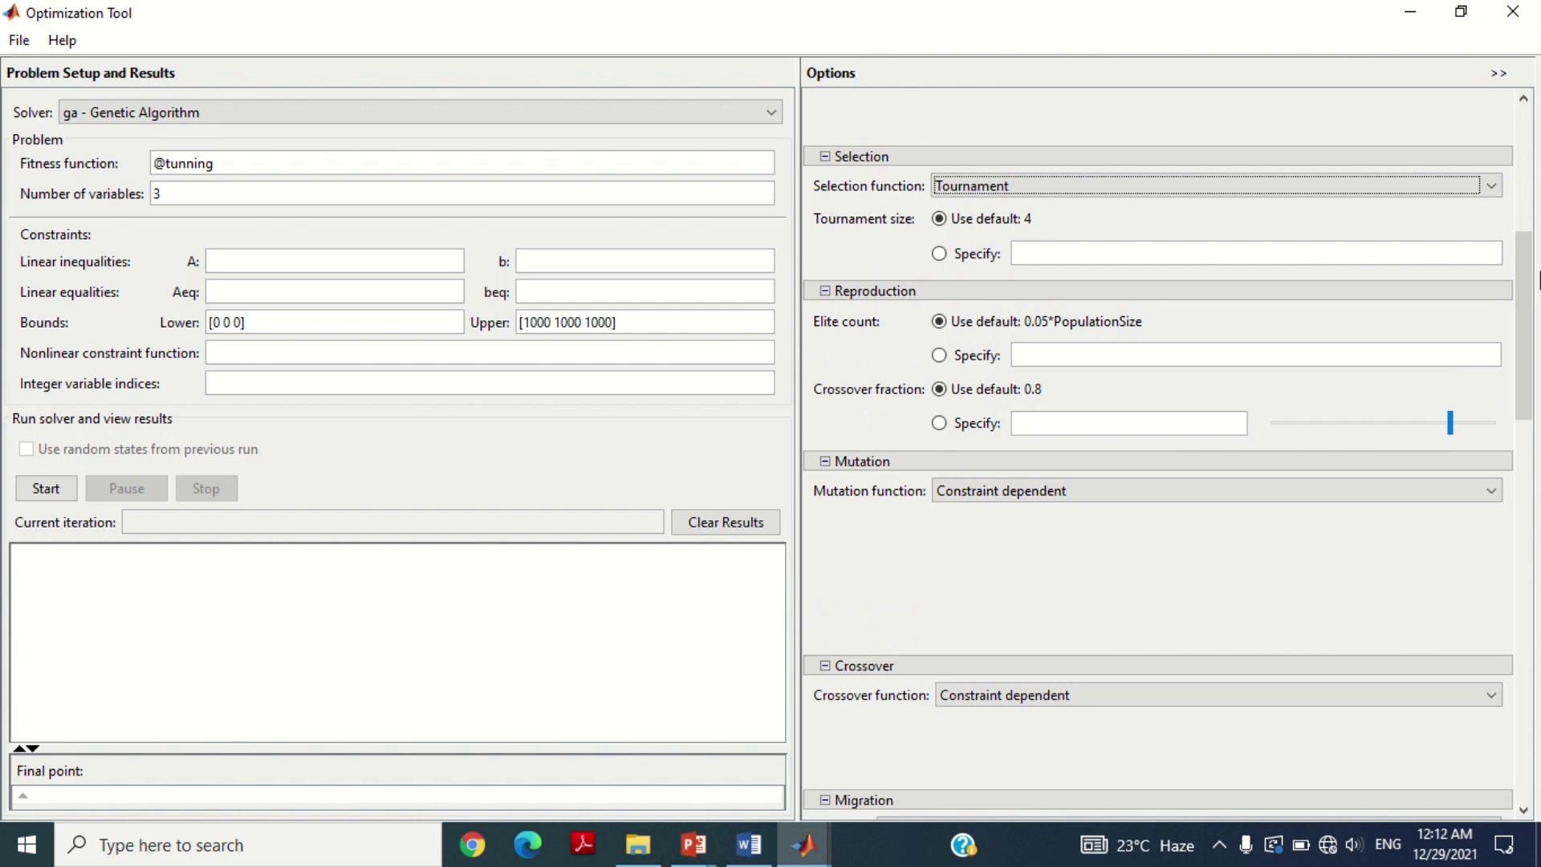
{"action": "left_click_drag", "start_coordinate": [1524, 248], "coordinate": [1524, 310]}
{"action": "left_click_drag", "start_coordinate": [806, 204], "coordinate": [846, 222]}
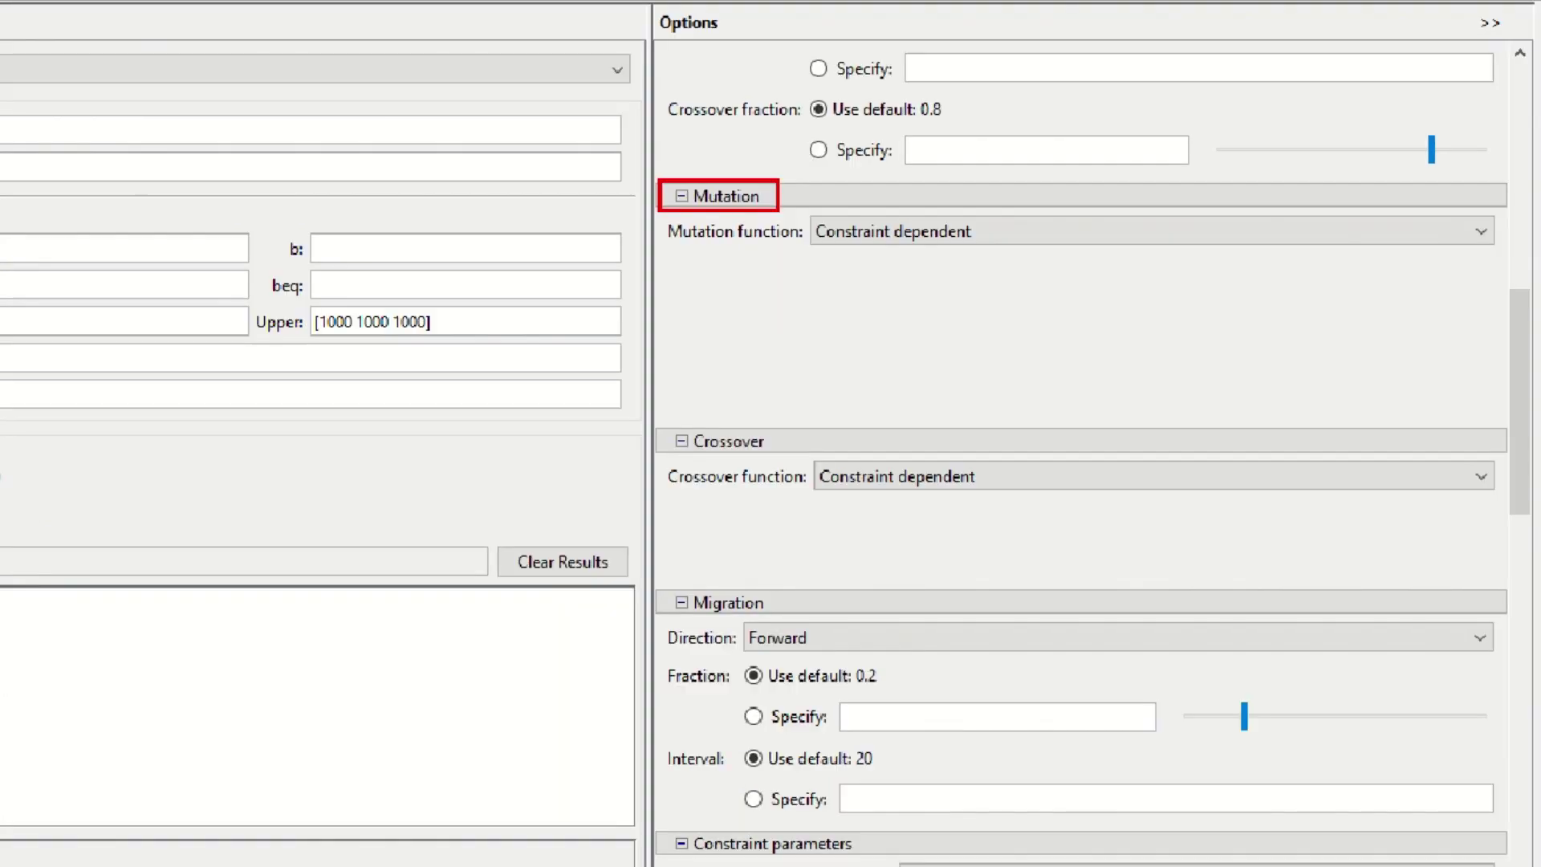
{"action": "left_click", "coordinate": [875, 210]}
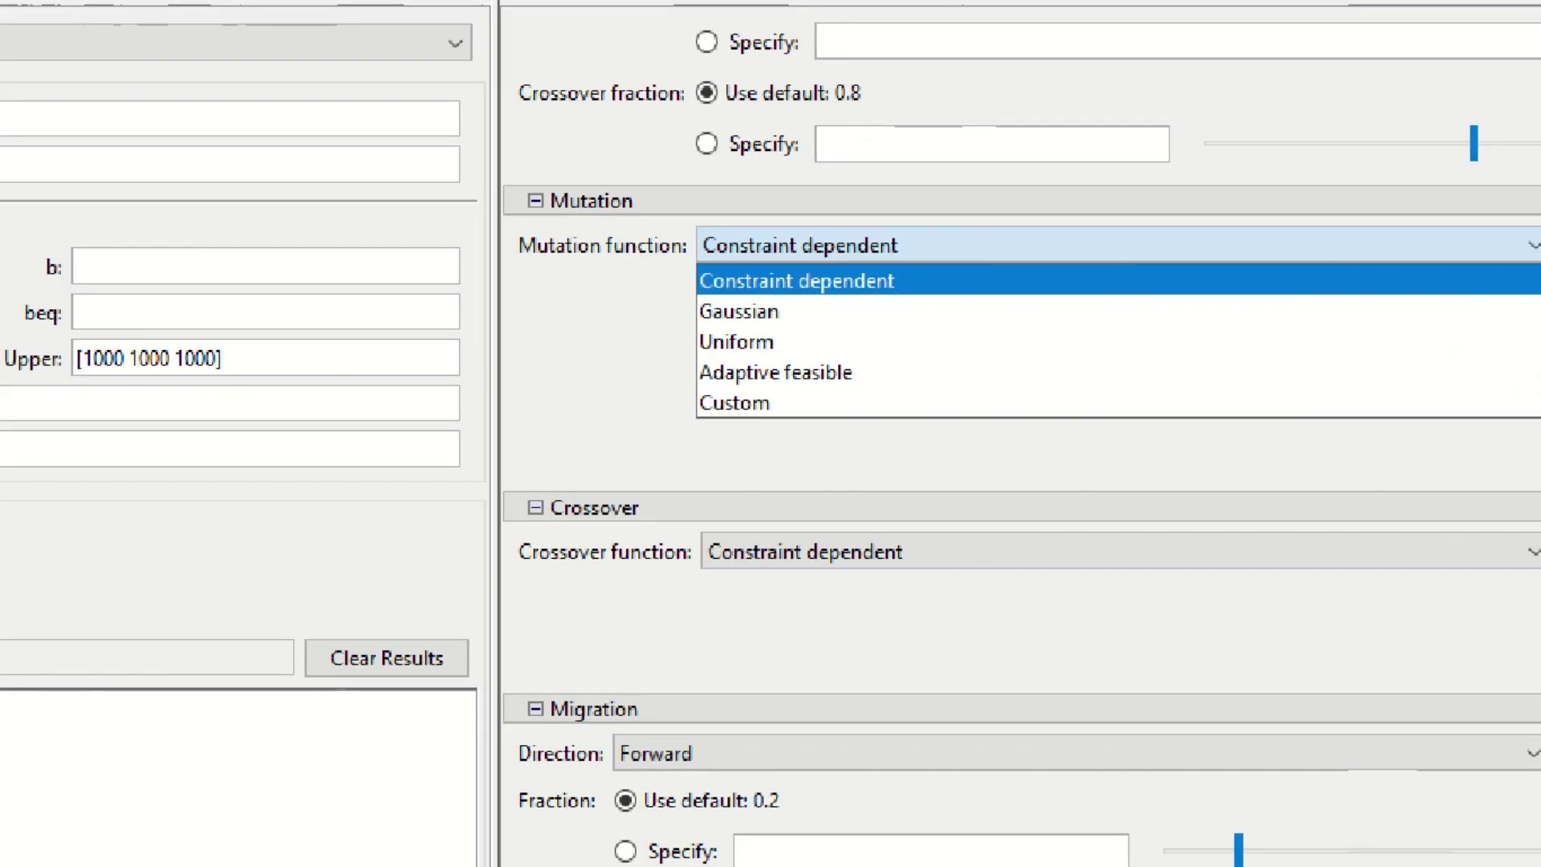
{"action": "left_click_drag", "start_coordinate": [690, 223], "coordinate": [896, 419]}
{"action": "left_click_drag", "start_coordinate": [608, 356], "coordinate": [819, 394]}
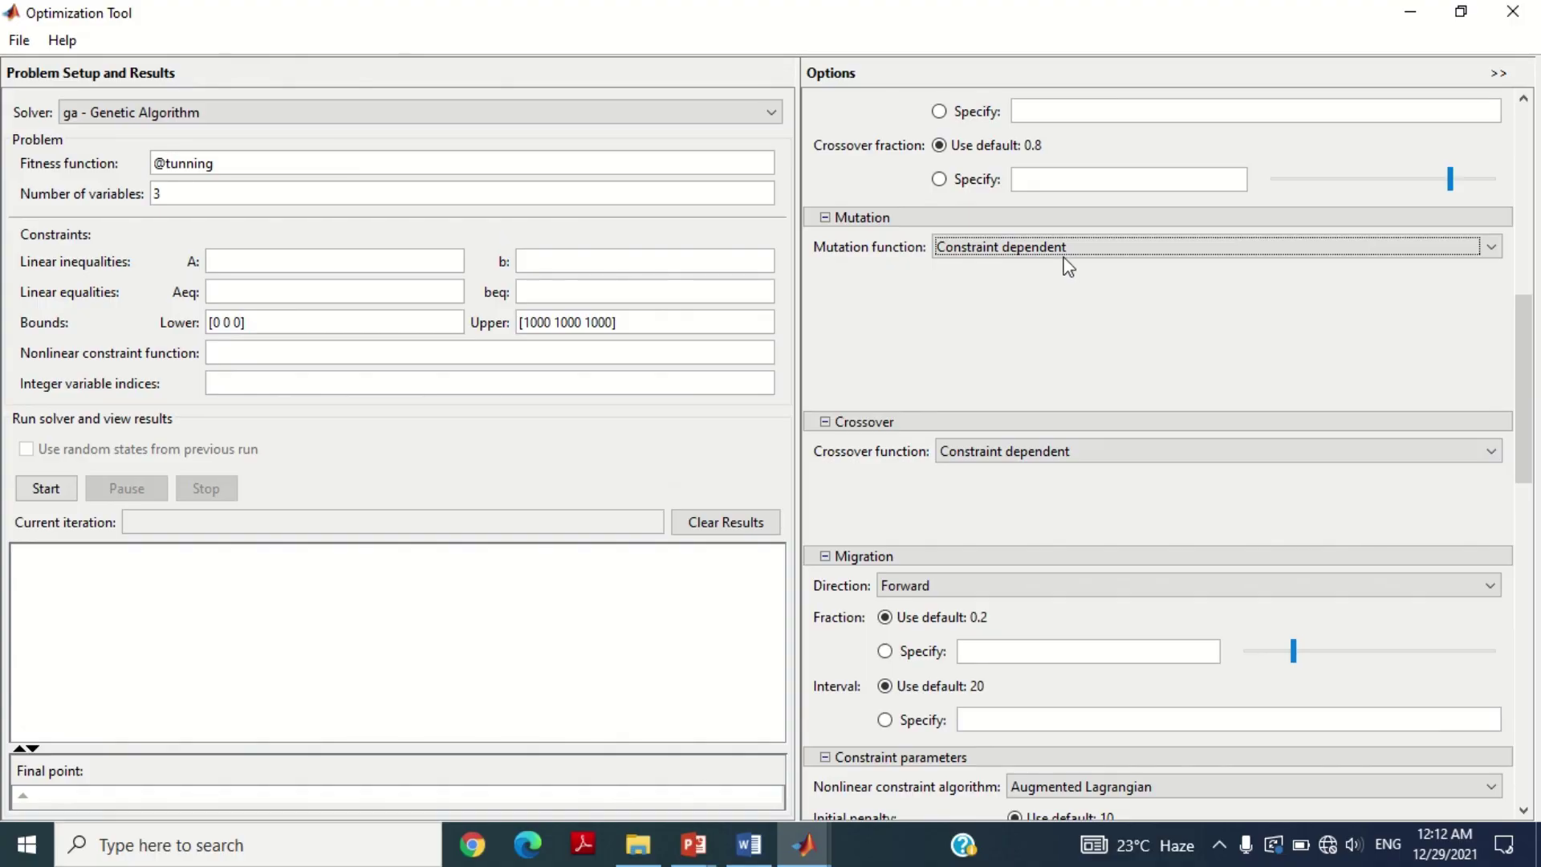
{"action": "left_click", "coordinate": [827, 255]}
{"action": "left_click", "coordinate": [740, 378]}
Step: Review the available crossover functions and set the crossover function to Arithmetic
{"action": "scroll", "coordinate": [1013, 332], "scroll_direction": "down", "scroll_amount": 3}
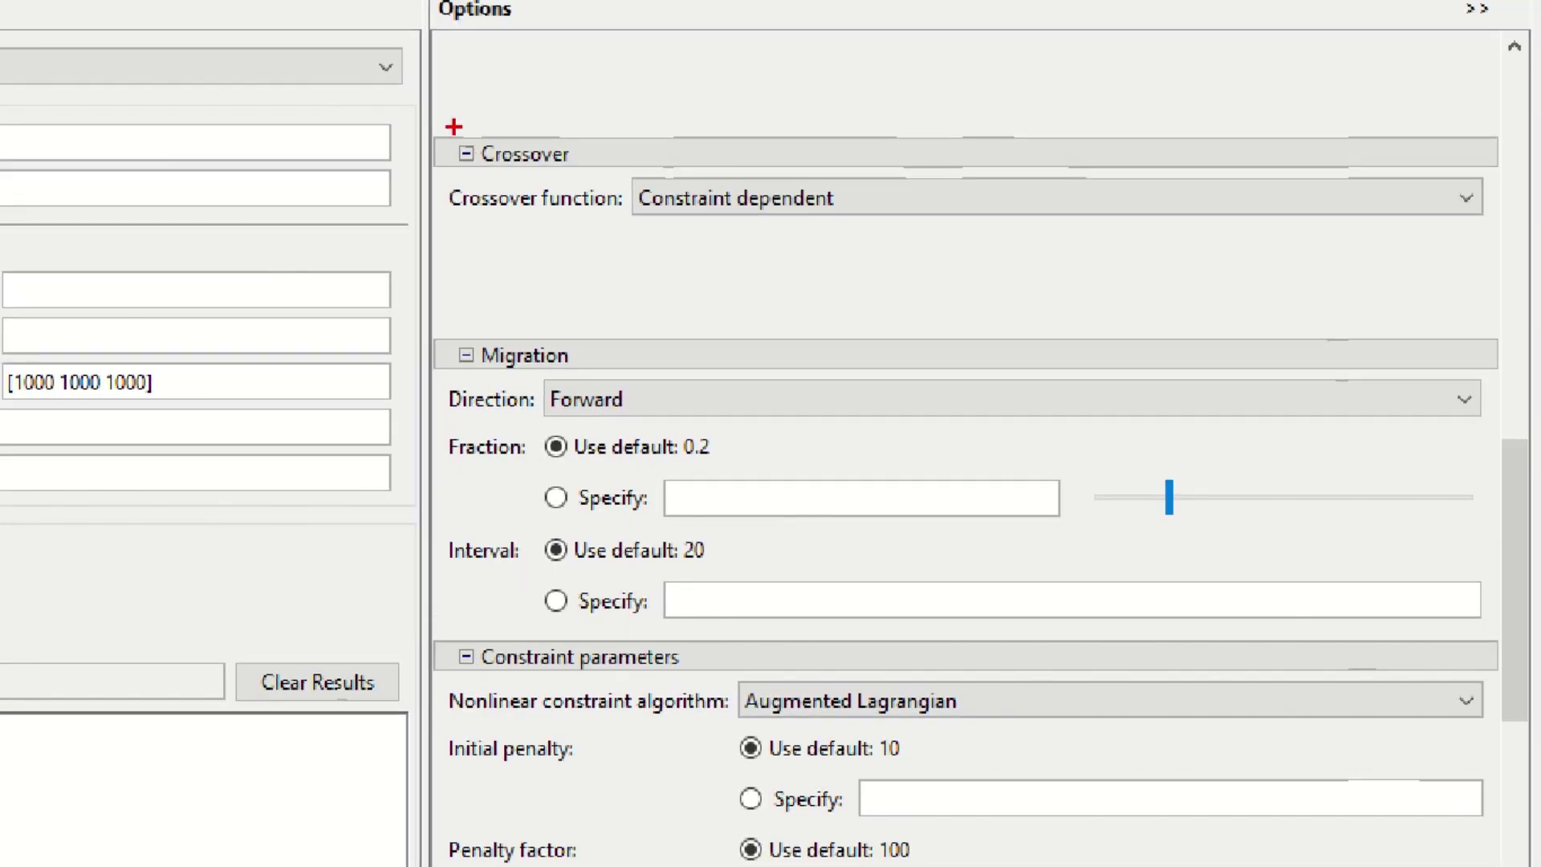
{"action": "left_click_drag", "start_coordinate": [443, 122], "coordinate": [591, 180]}
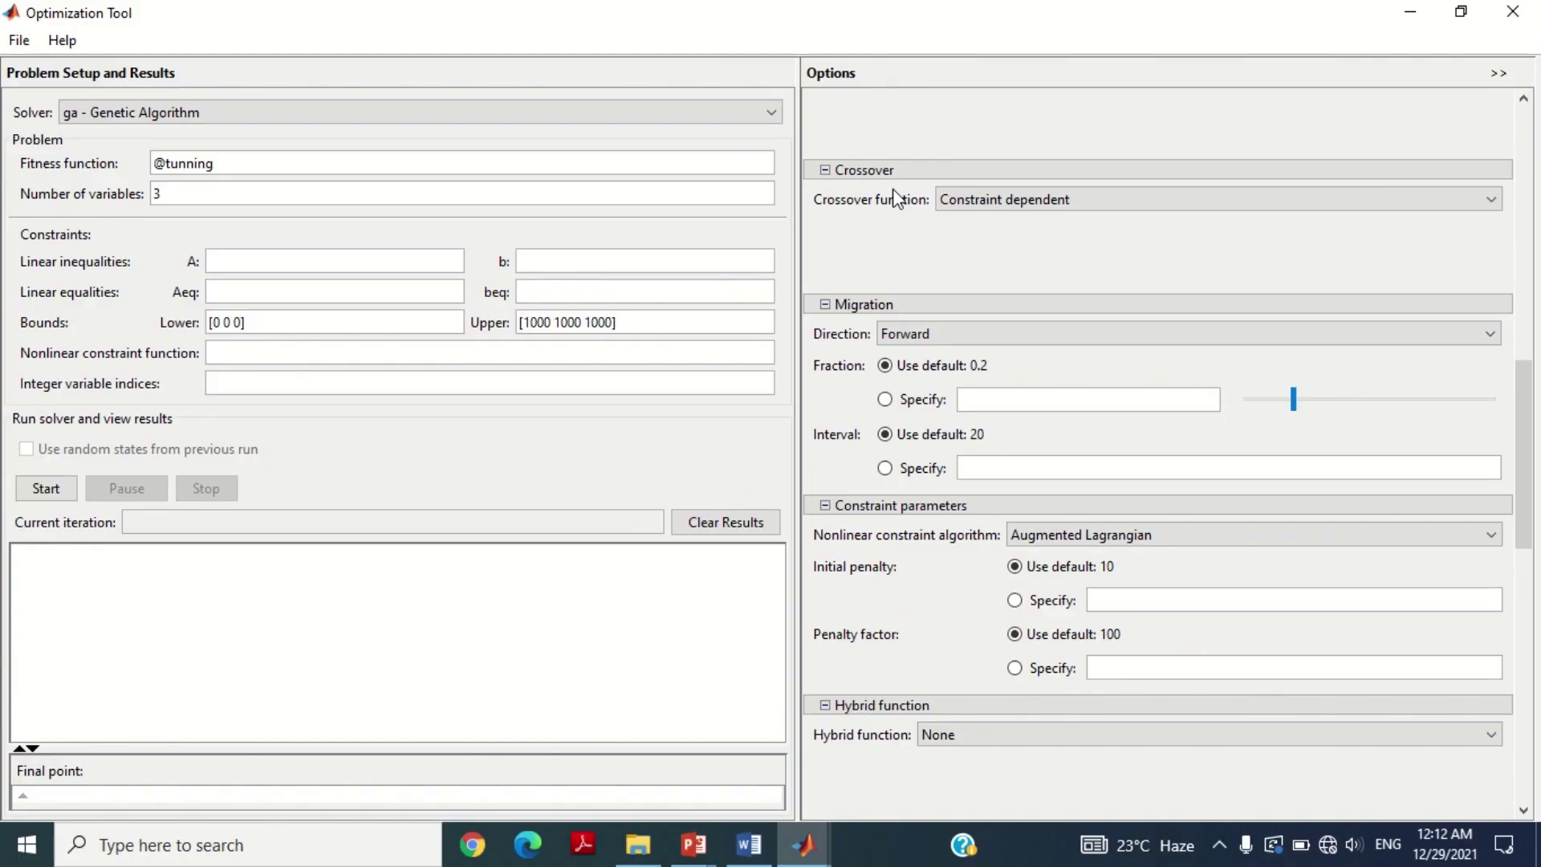
{"action": "left_click", "coordinate": [774, 198]}
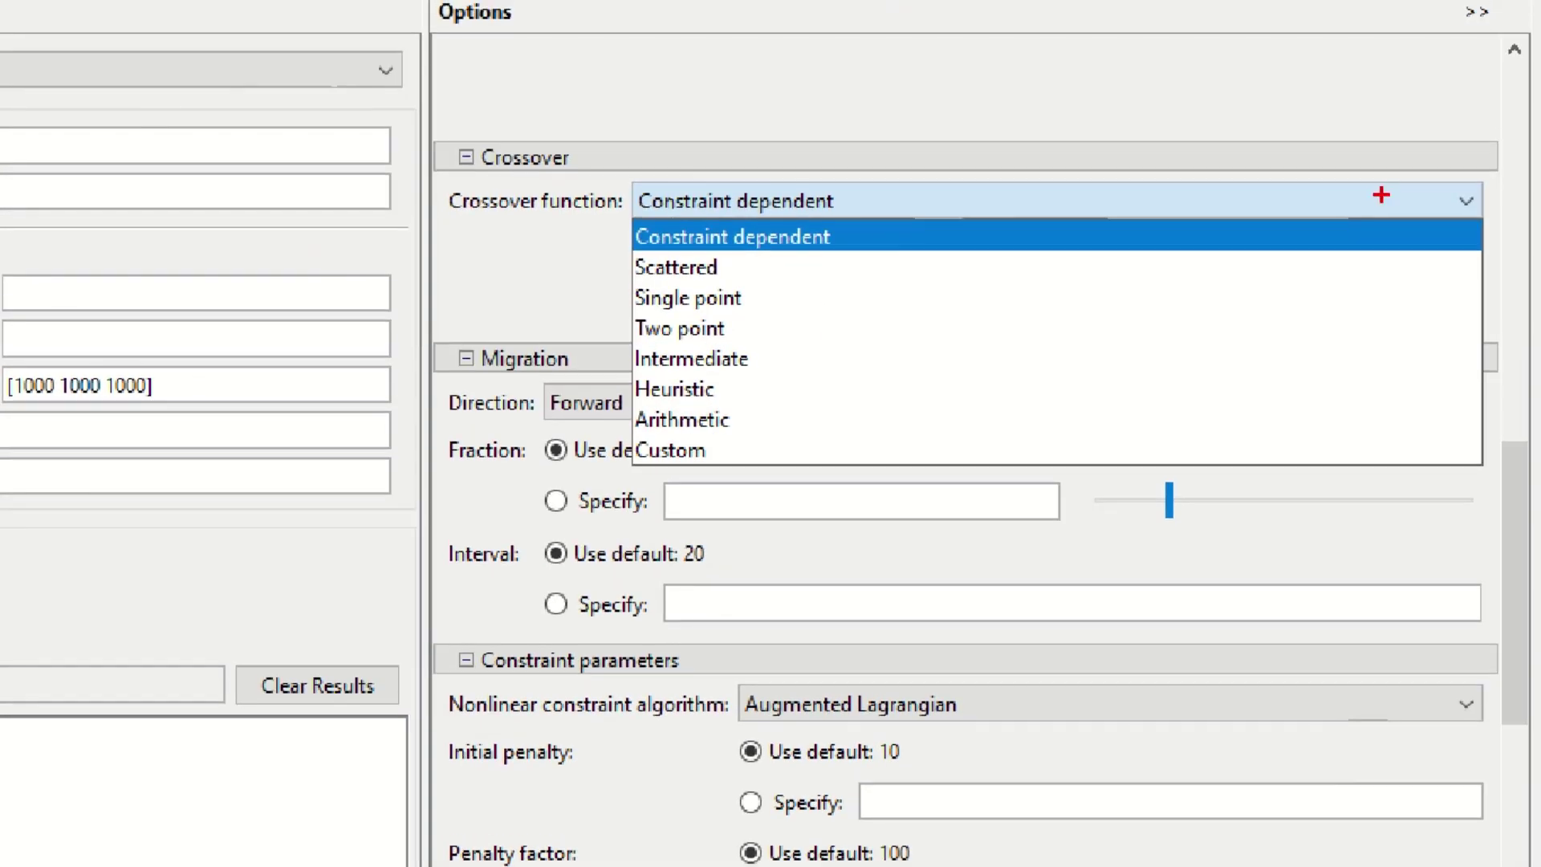
{"action": "left_click_drag", "start_coordinate": [628, 179], "coordinate": [927, 463]}
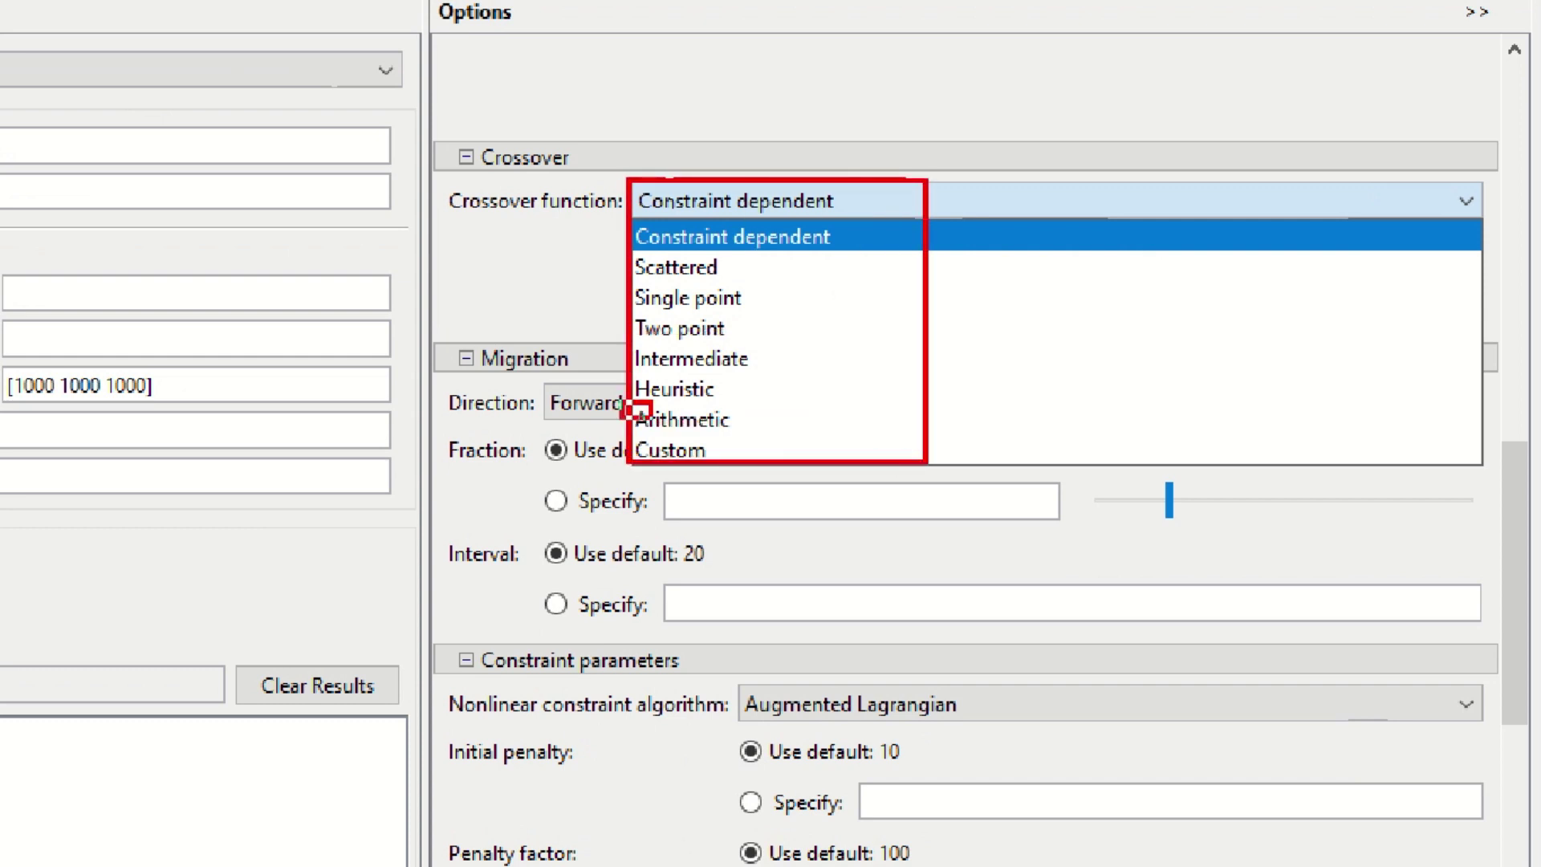
{"action": "left_click_drag", "start_coordinate": [622, 402], "coordinate": [748, 438]}
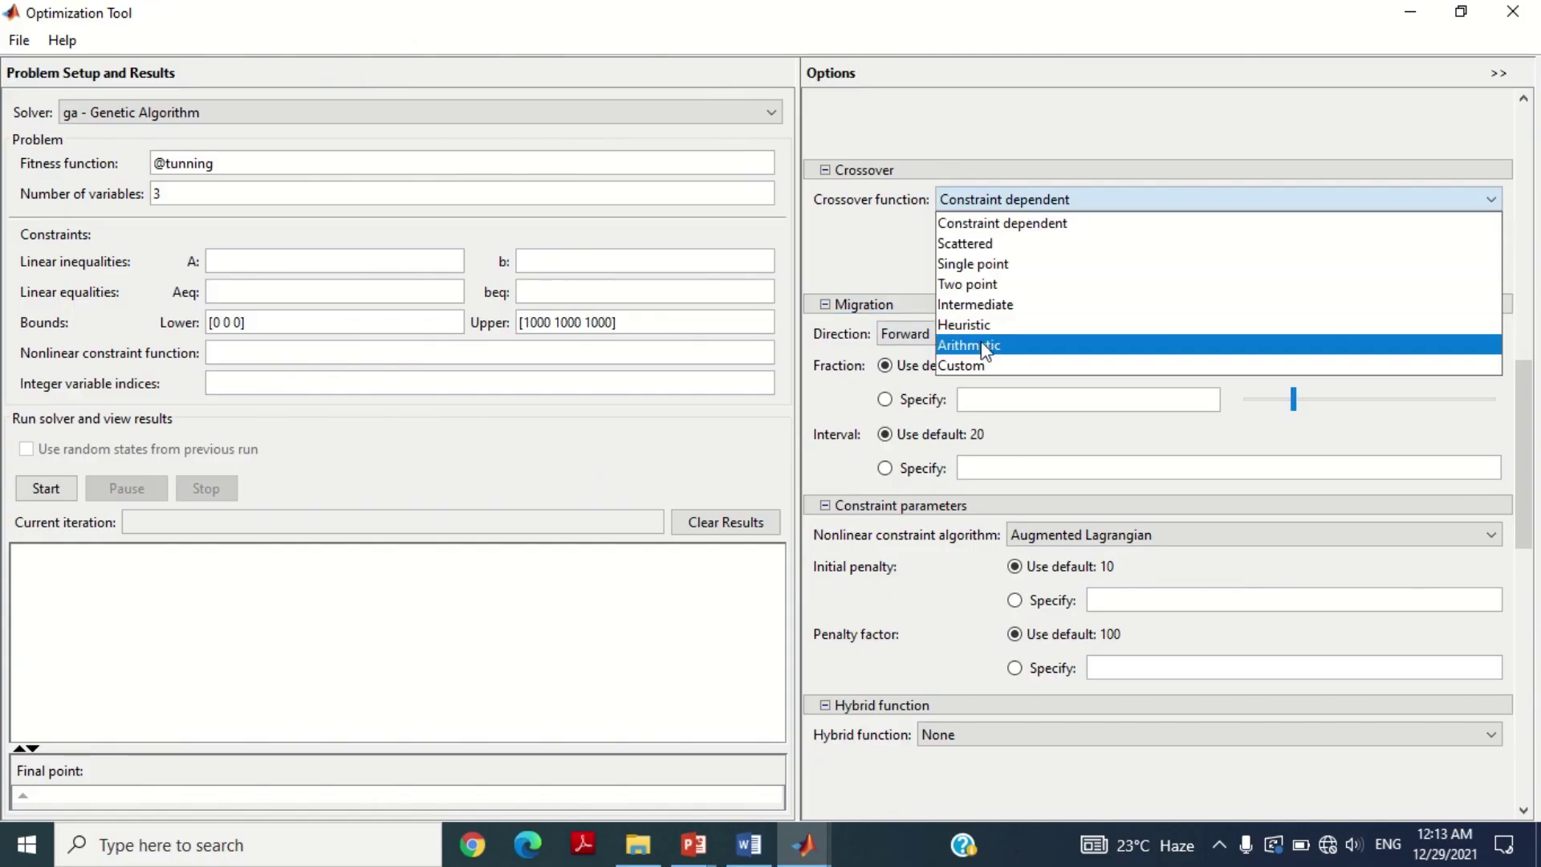
{"action": "left_click", "coordinate": [715, 423]}
Step: Keep the hybrid function at None and review the stopping criteria, especially the default number of generations
{"action": "left_click_drag", "start_coordinate": [1519, 418], "coordinate": [1531, 487]}
{"action": "scroll", "coordinate": [955, 496], "scroll_direction": "down", "scroll_amount": 5}
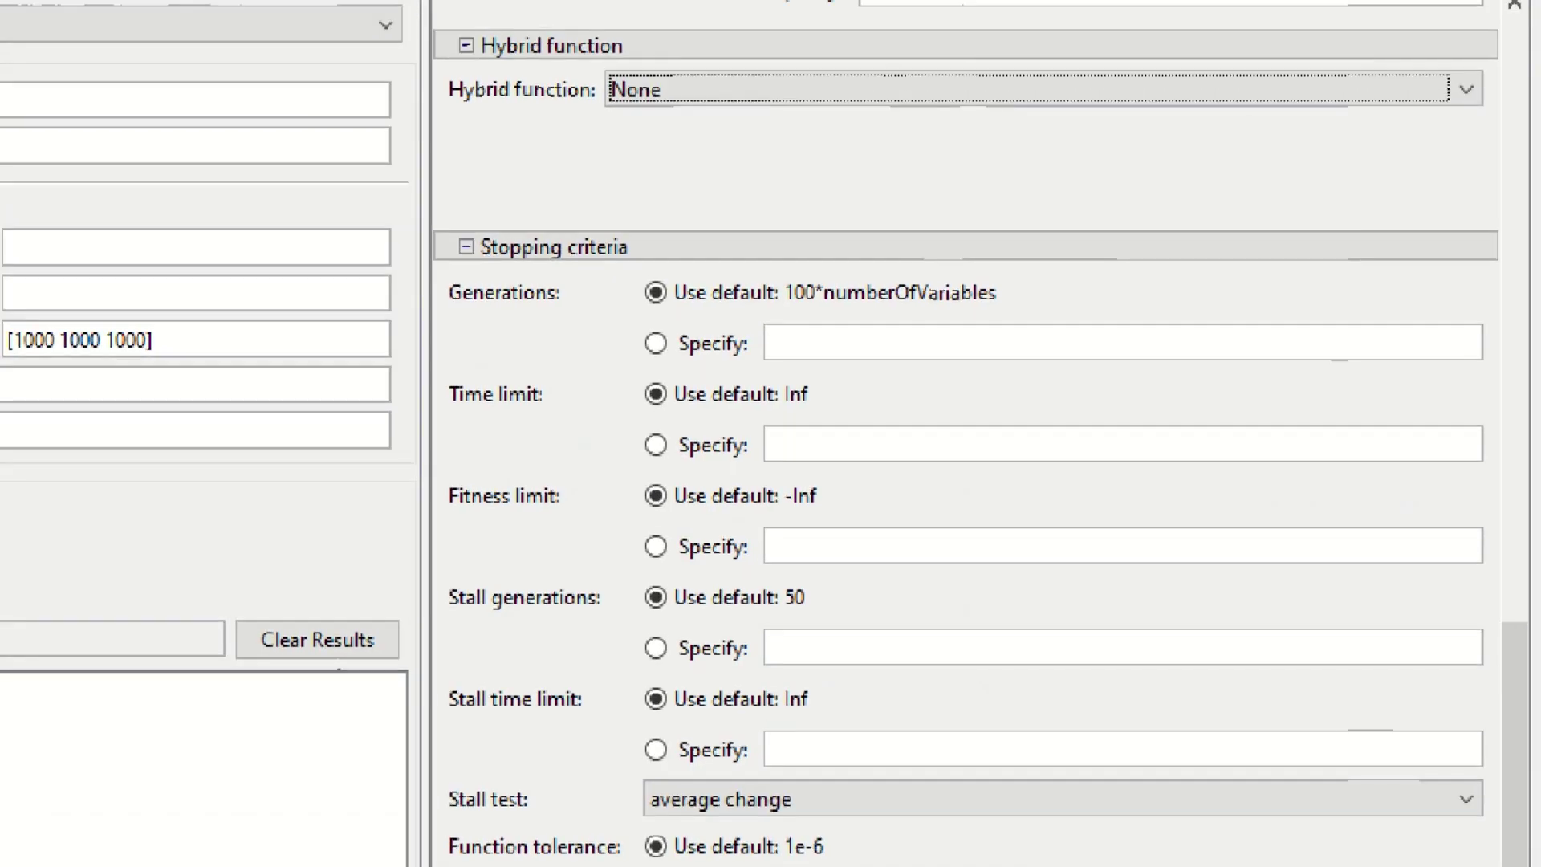
{"action": "left_click_drag", "start_coordinate": [431, 215], "coordinate": [627, 267]}
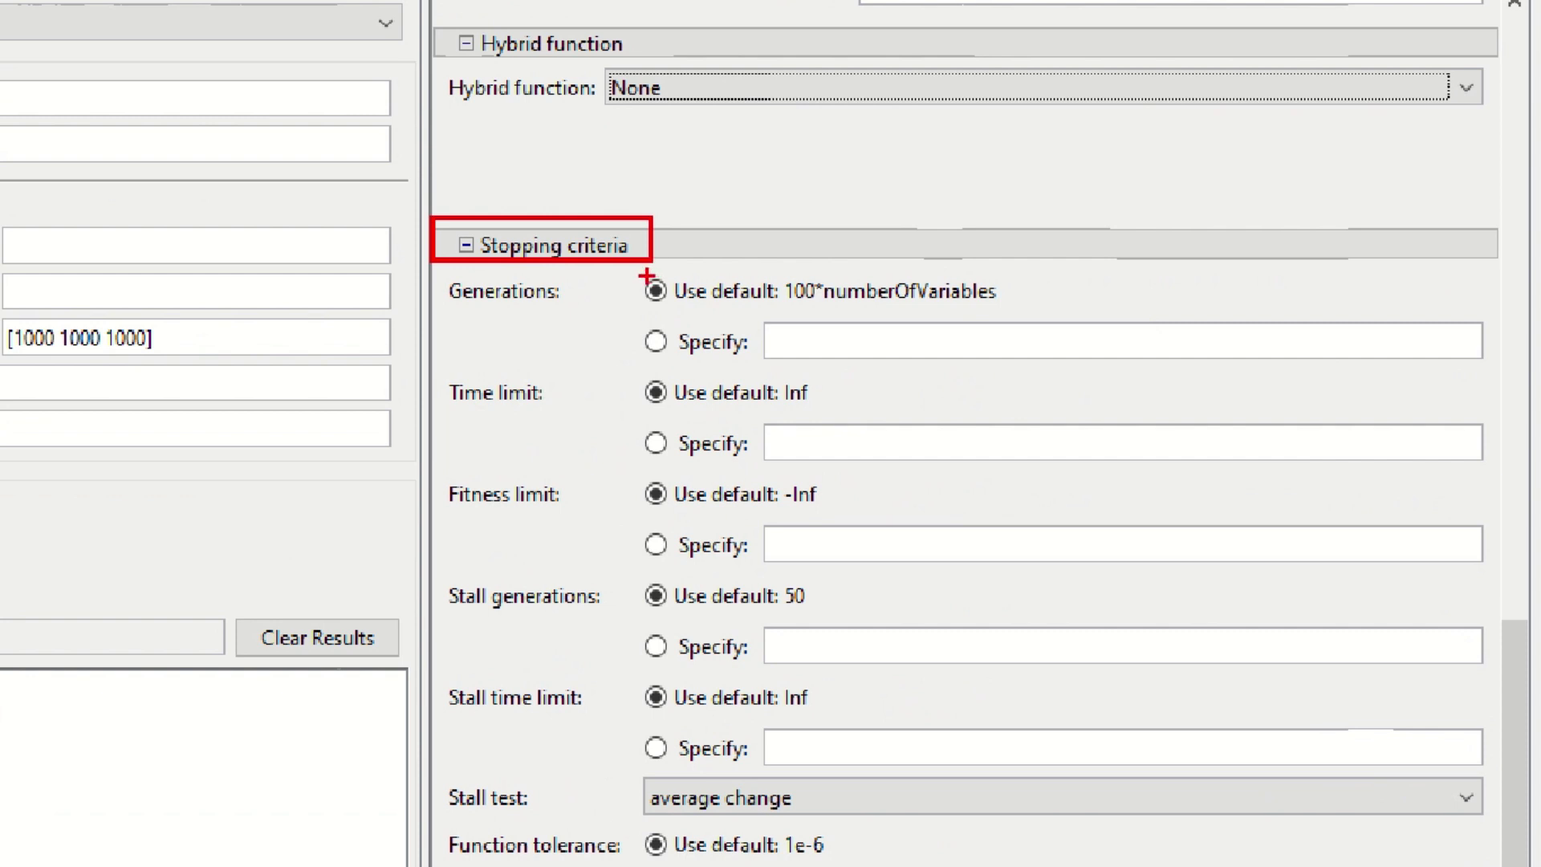
{"action": "mouse_move", "coordinate": [631, 265]}
{"action": "left_mouse_down"}
{"action": "mouse_move", "coordinate": [713, 318]}
{"action": "mouse_move", "coordinate": [1024, 317]}
{"action": "left_mouse_up"}
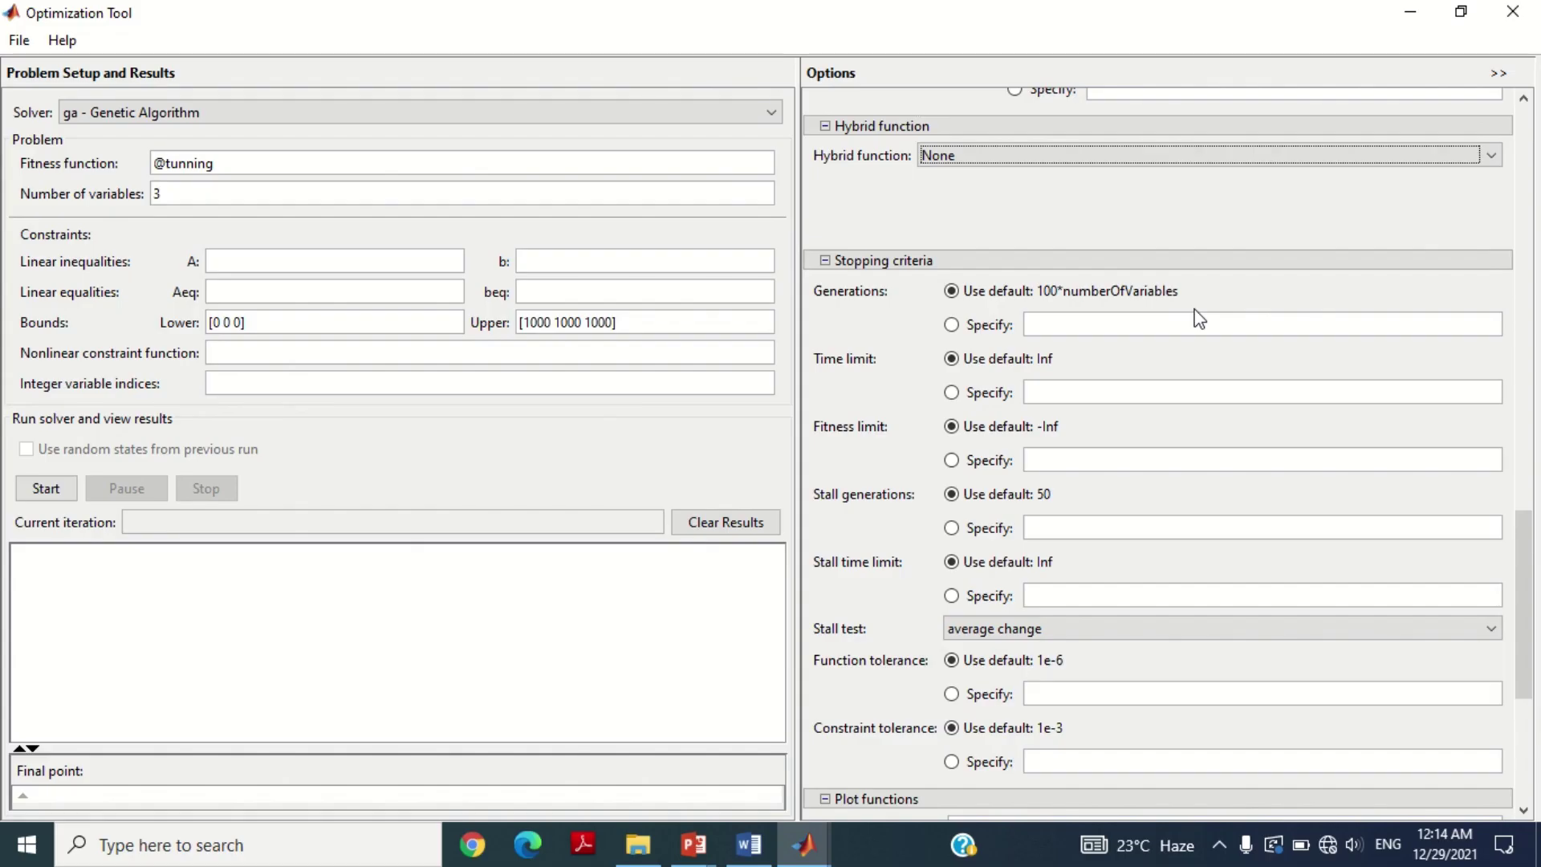
Step: Enable the Best fitness plot function and set the command window's level of display to iterative
{"action": "left_click_drag", "start_coordinate": [1515, 544], "coordinate": [1516, 652]}
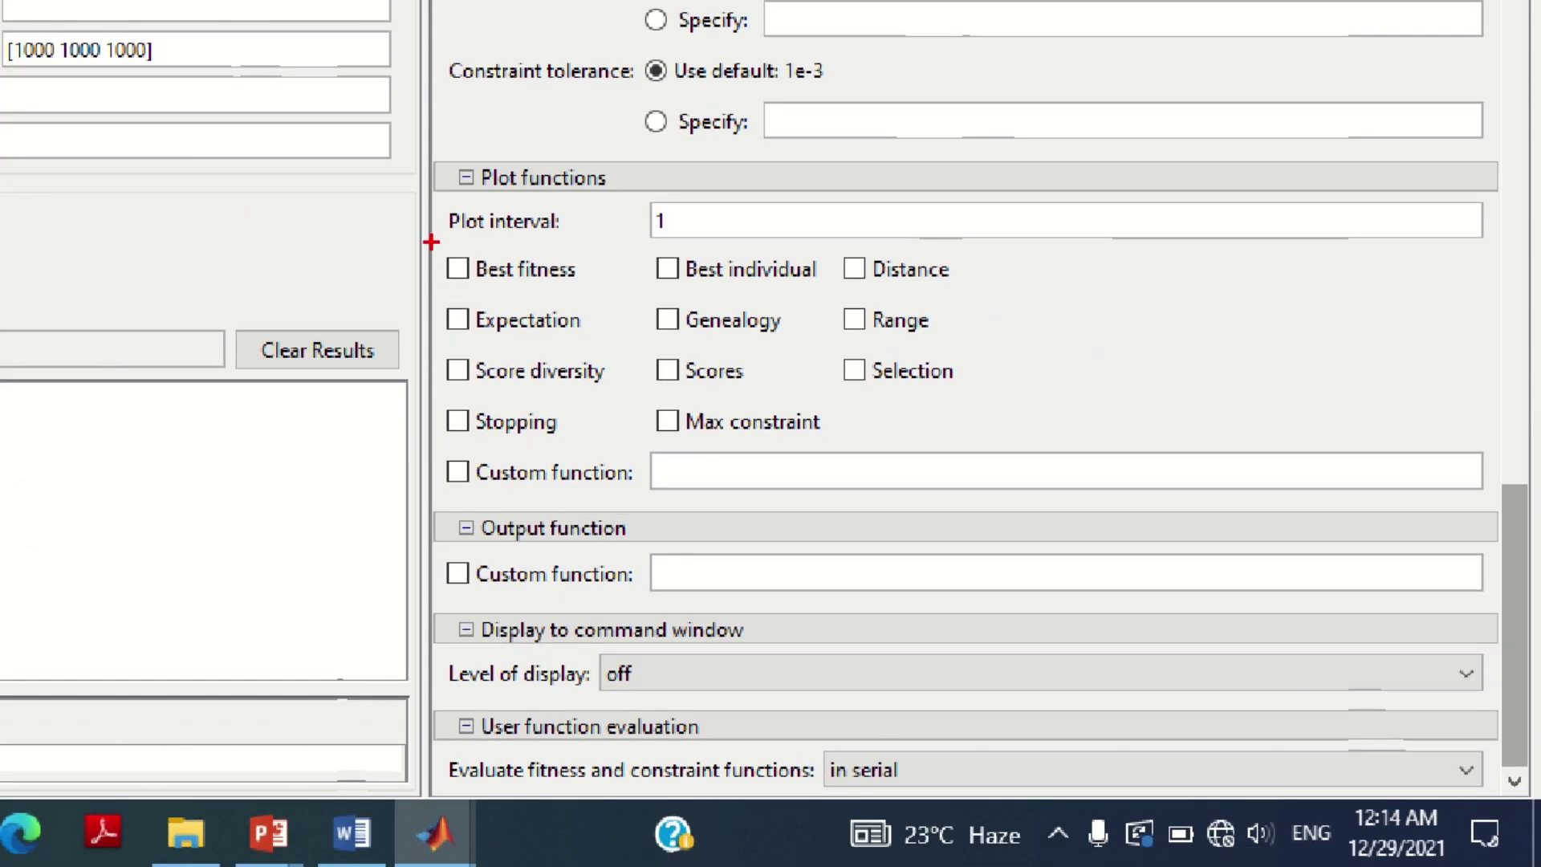
{"action": "left_click_drag", "start_coordinate": [431, 239], "coordinate": [595, 291]}
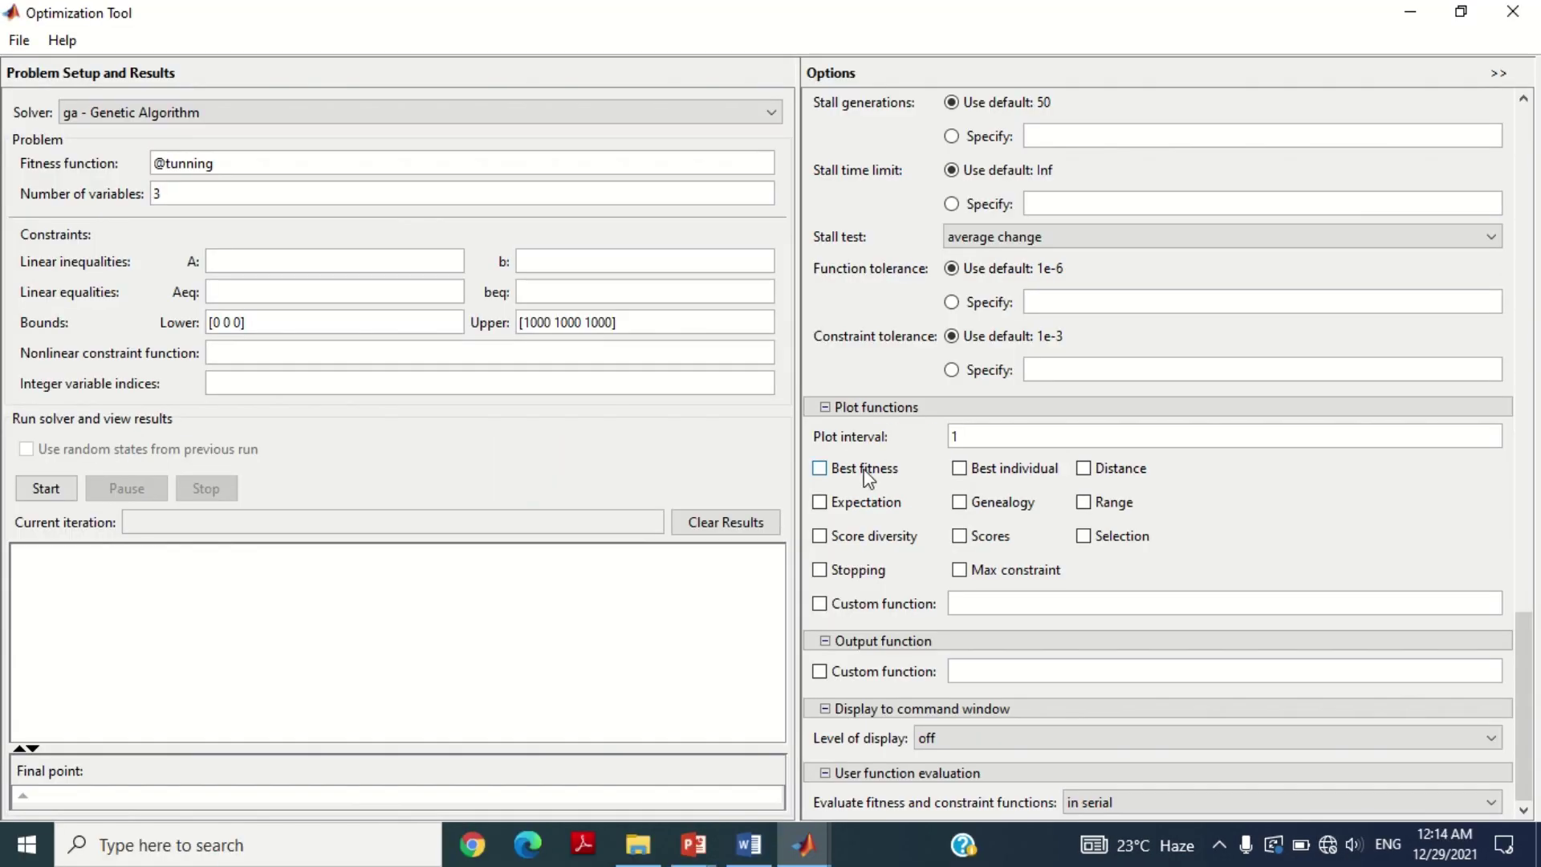
{"action": "left_click", "coordinate": [1145, 746]}
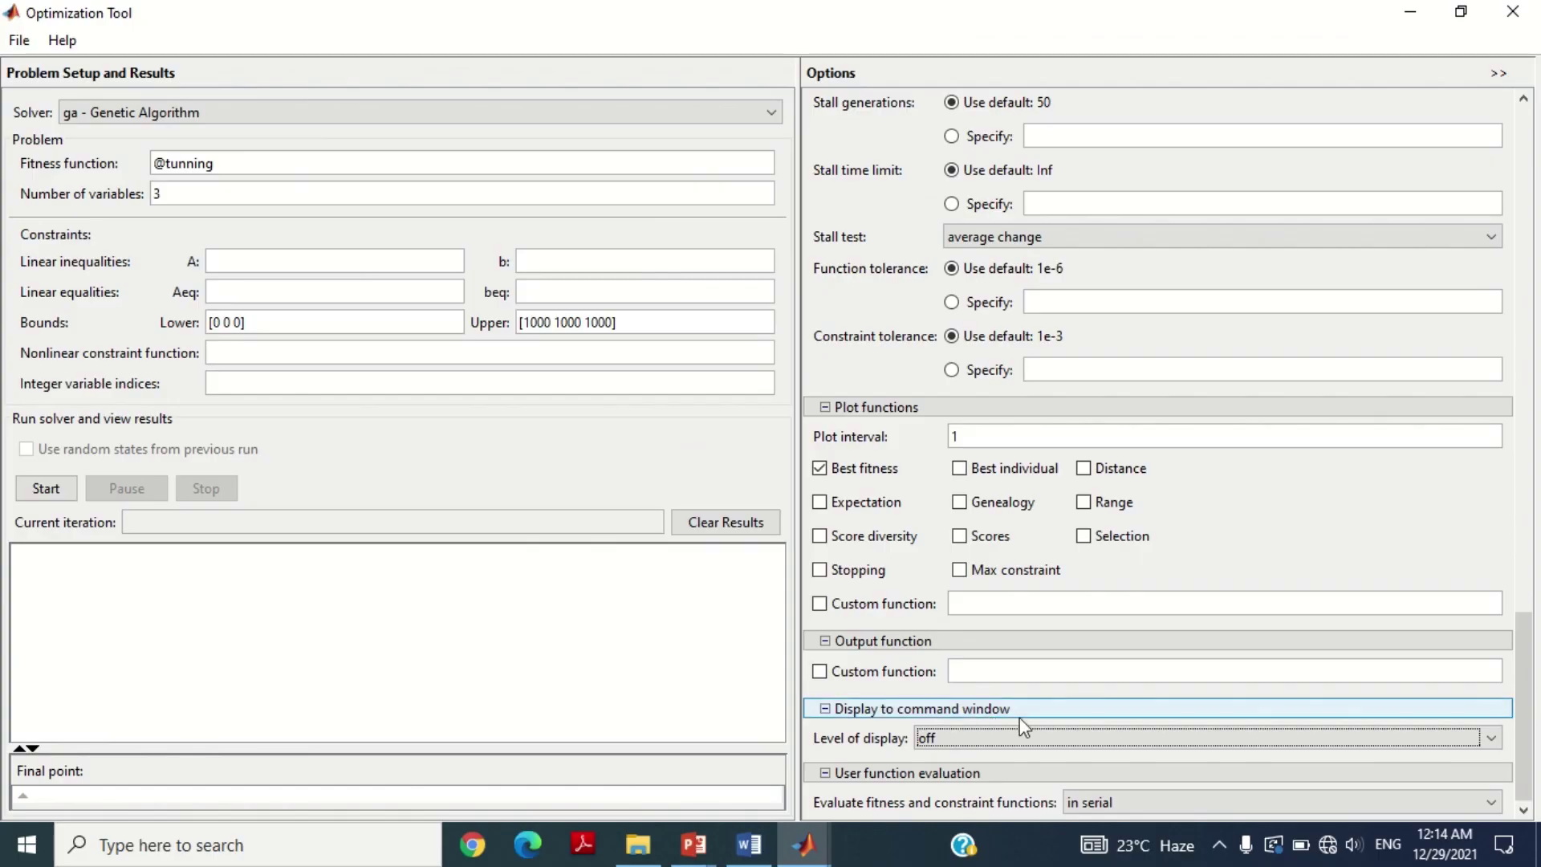
{"action": "left_click", "coordinate": [763, 730]}
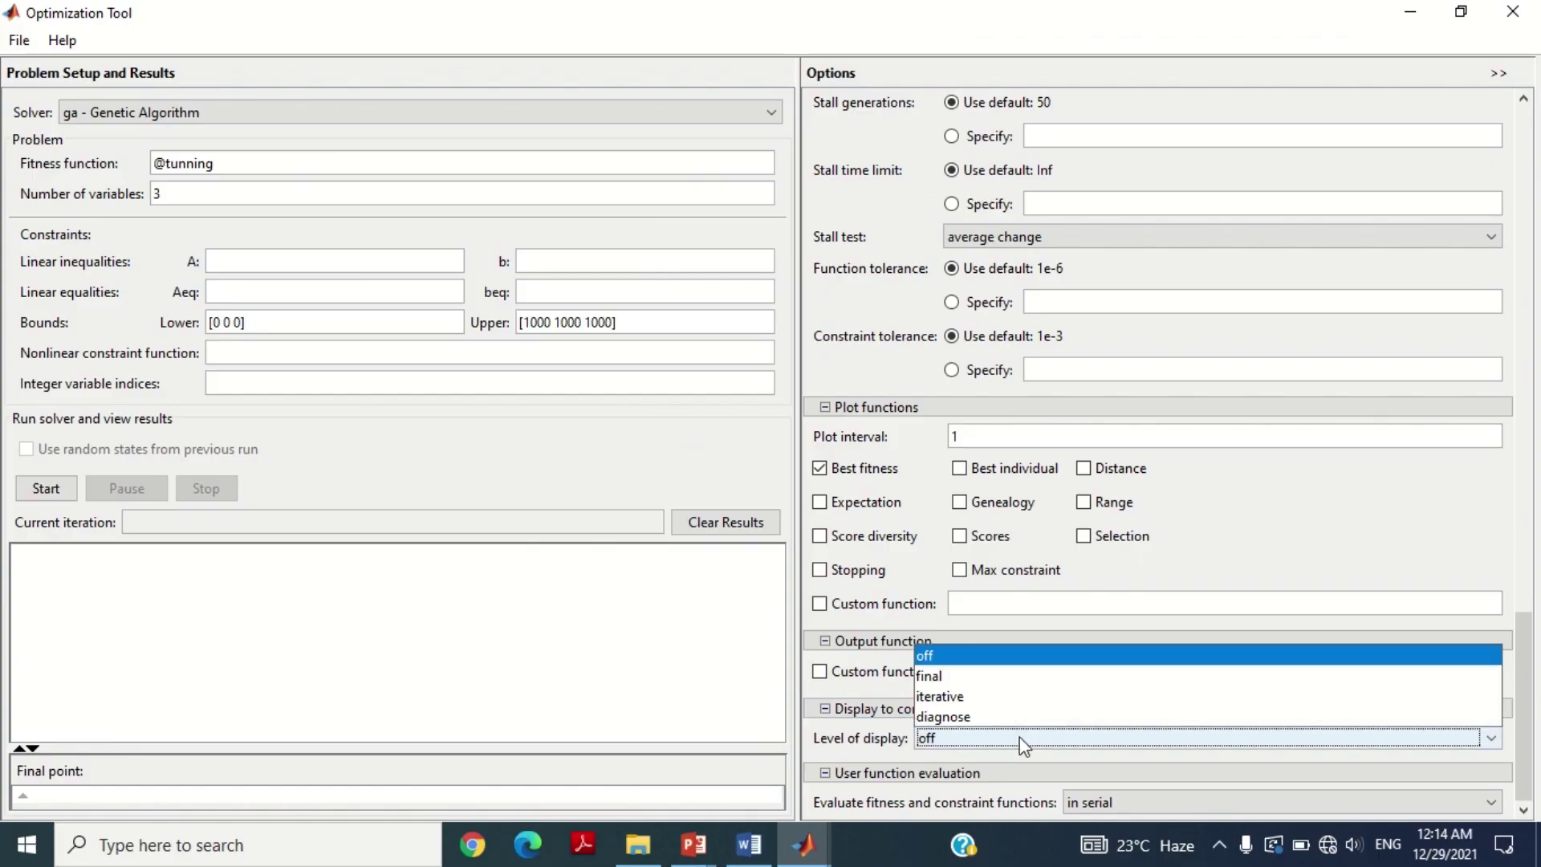
{"action": "left_click", "coordinate": [763, 666]}
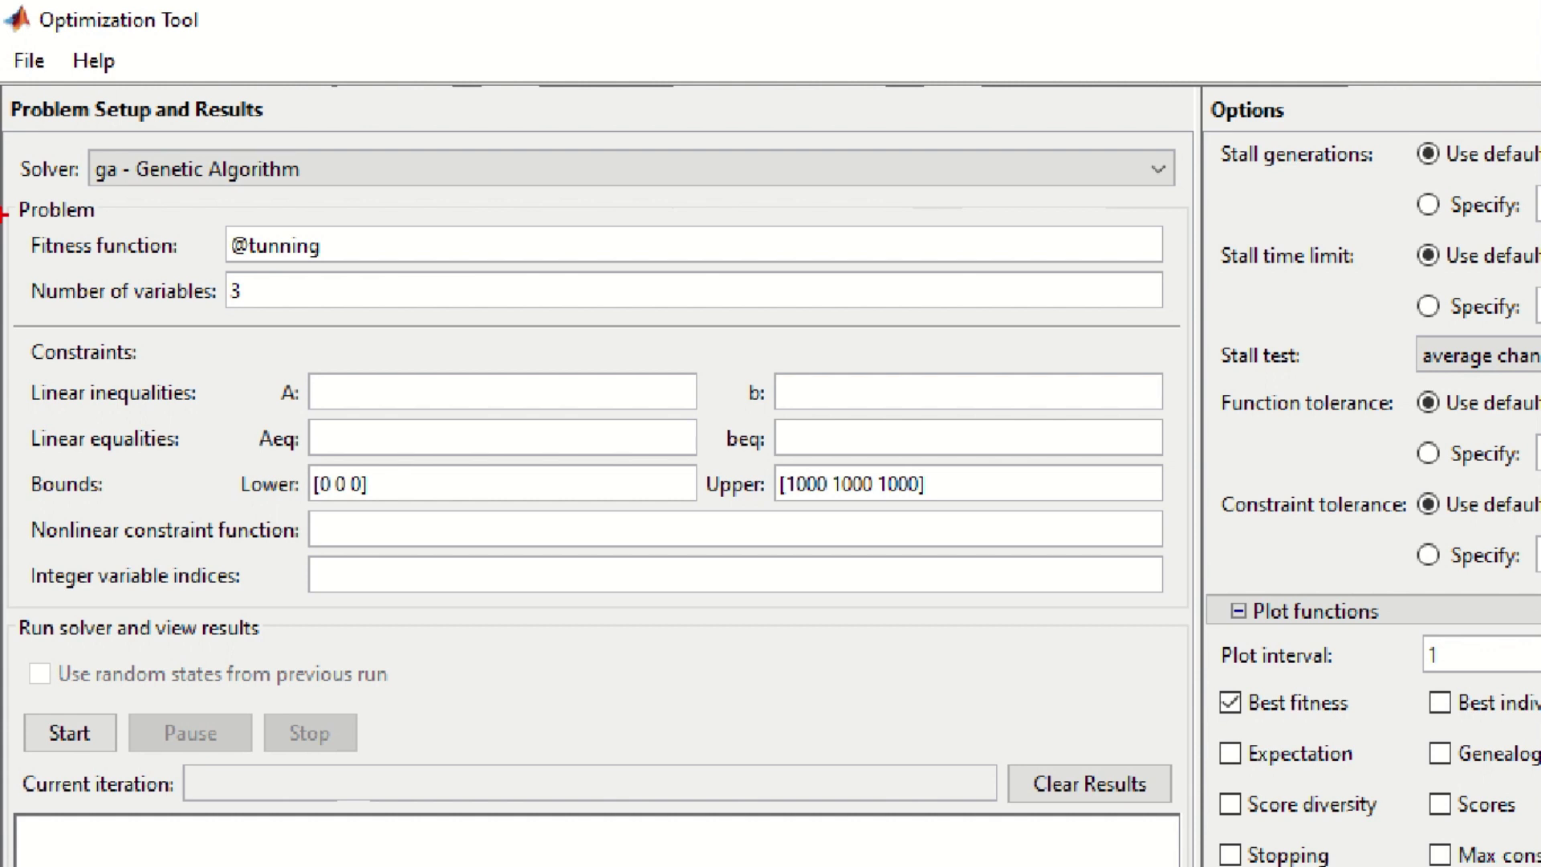
Step: Start the genetic algorithm solver with the configured problem and options
{"action": "left_click_drag", "start_coordinate": [4, 696], "coordinate": [143, 779]}
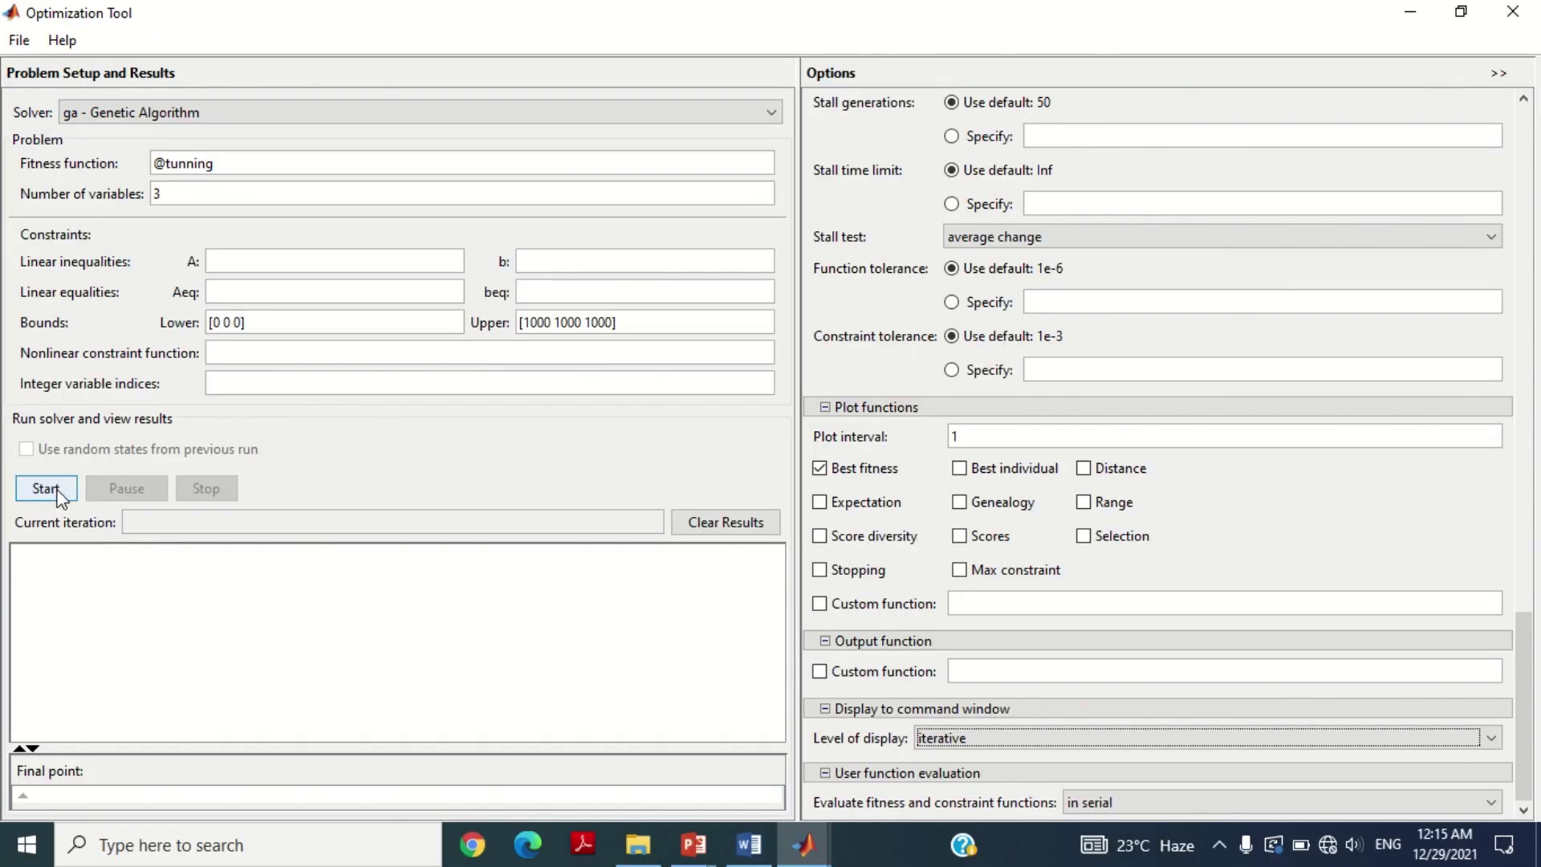
{"action": "left_click", "coordinate": [58, 493]}
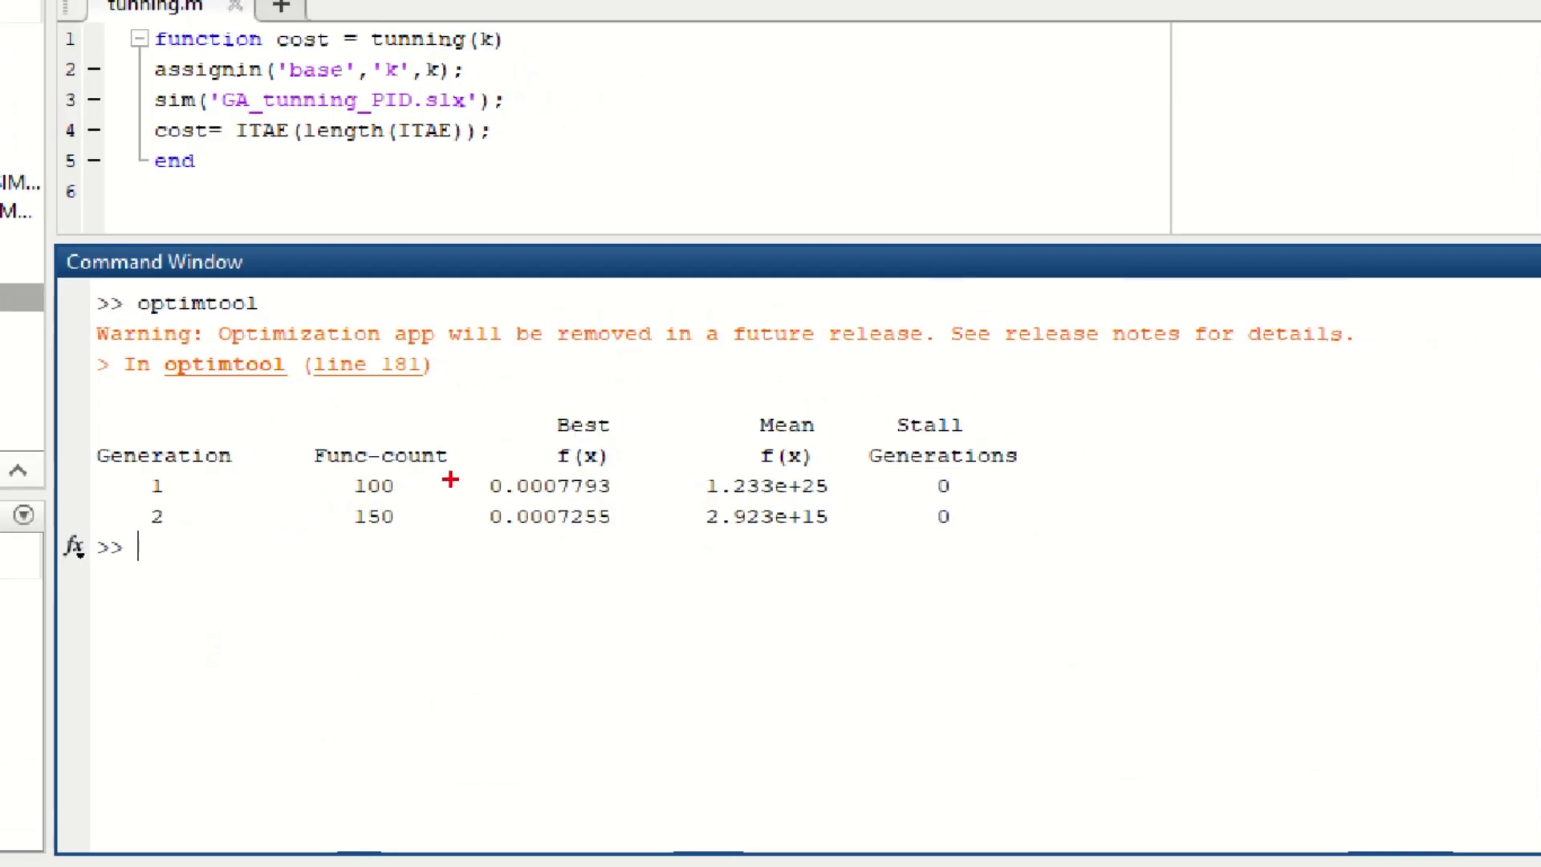
Step: Enlarge the Command Window and examine the best fitness values from the first generation to the last
{"action": "left_click_drag", "start_coordinate": [480, 471], "coordinate": [634, 506]}
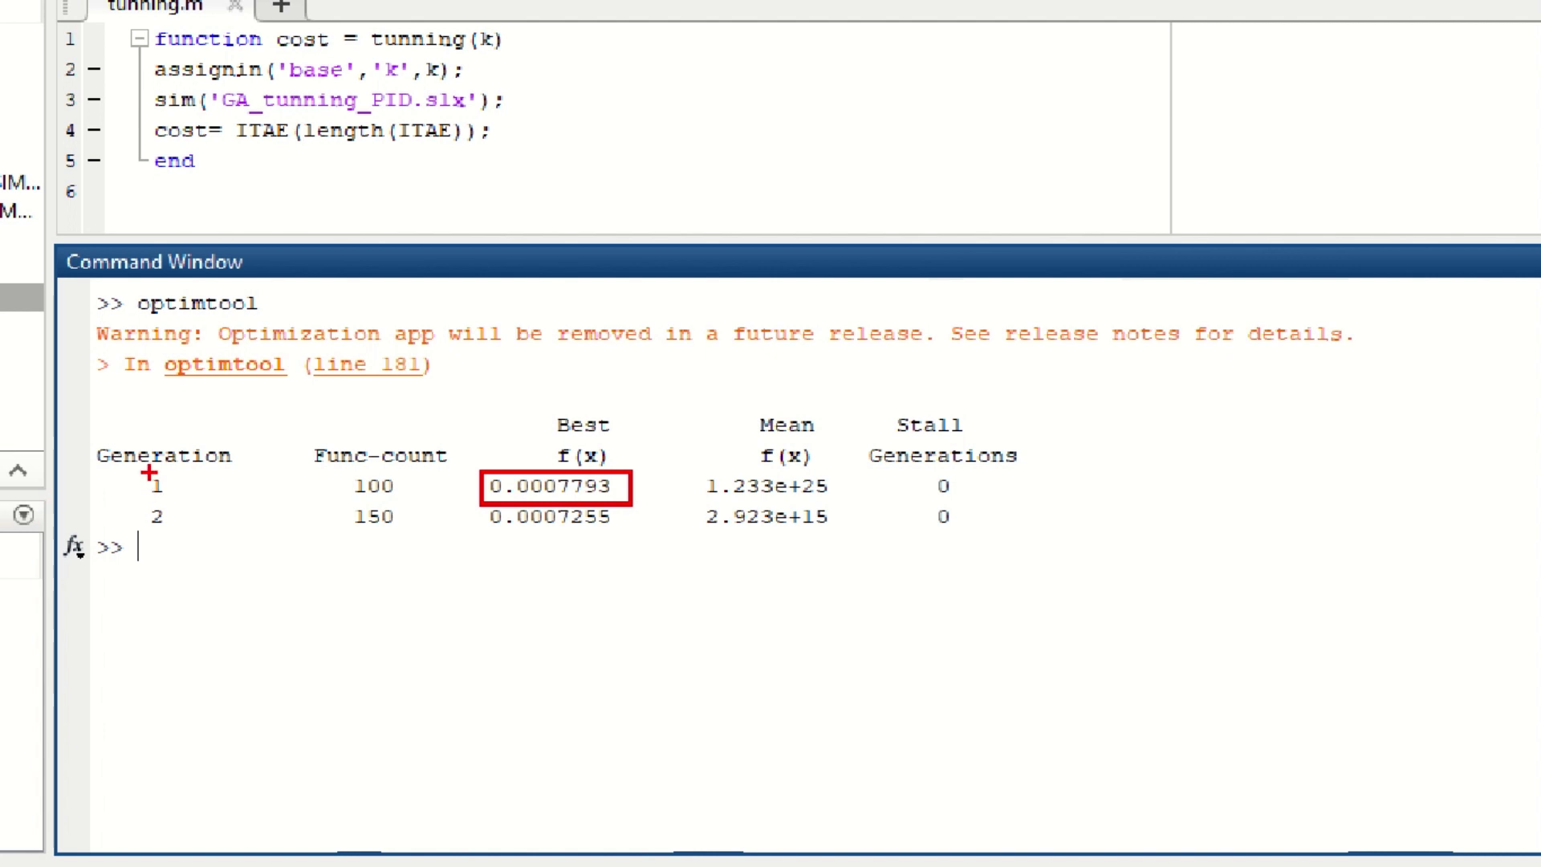
{"action": "left_click_drag", "start_coordinate": [139, 473], "coordinate": [189, 500]}
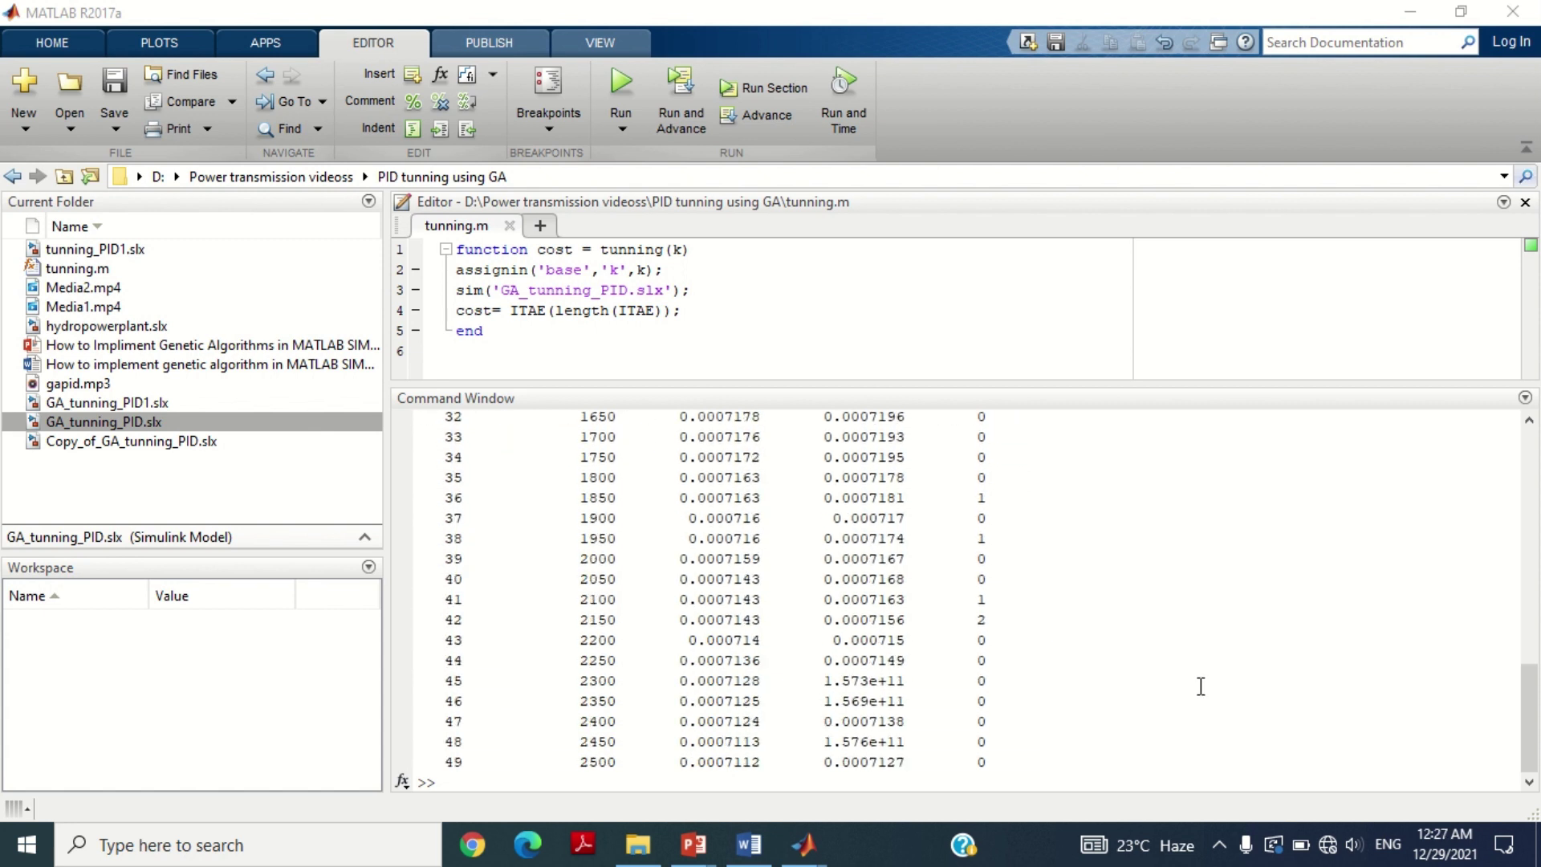
{"action": "left_click_drag", "start_coordinate": [723, 384], "coordinate": [723, 345]}
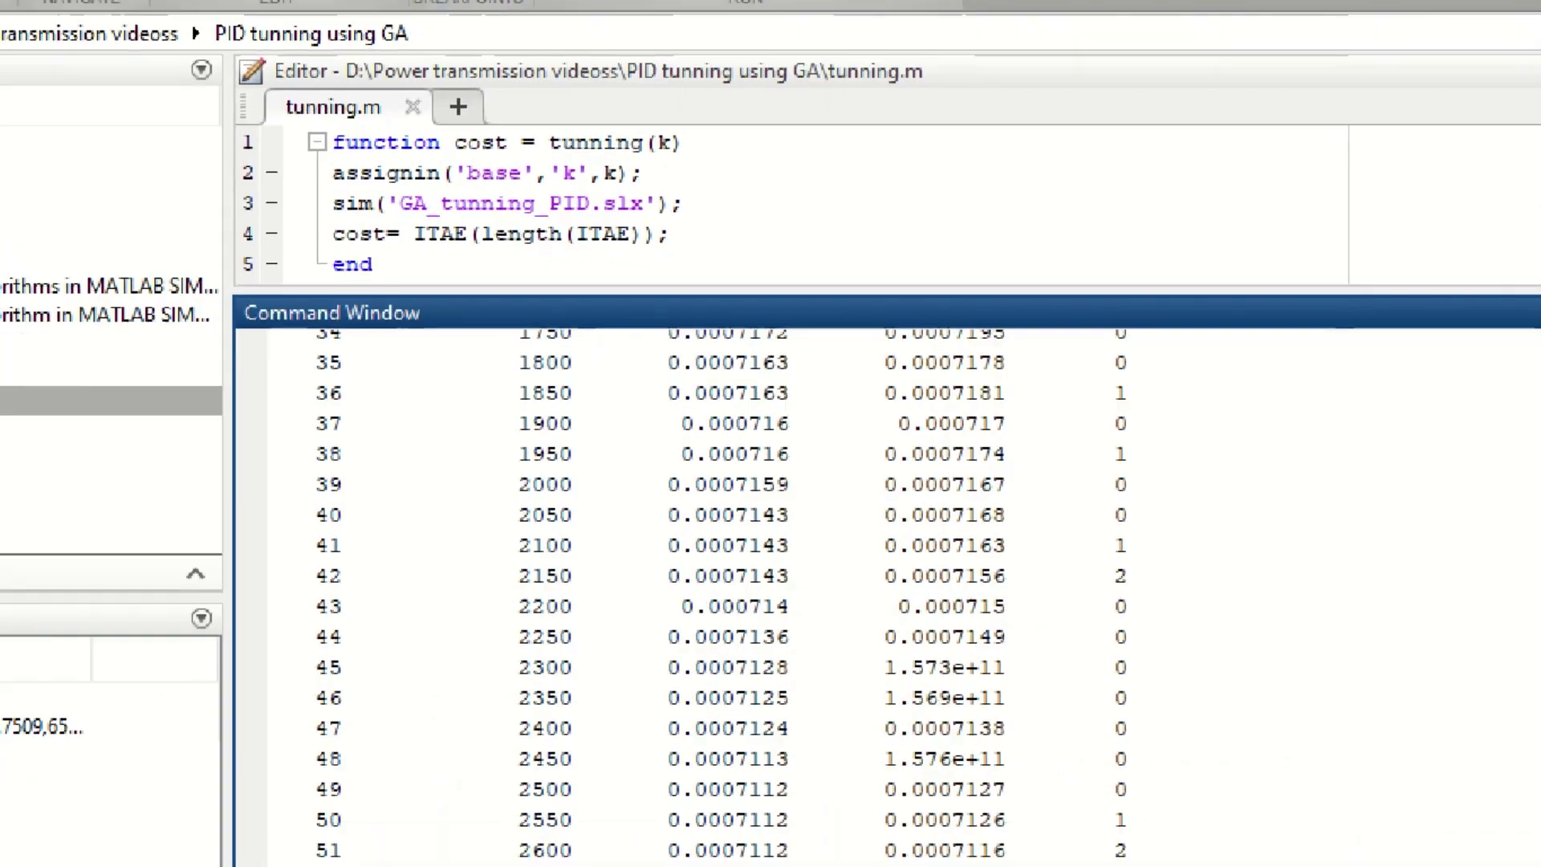
{"action": "mouse_move", "coordinate": [239, 679]}
{"action": "left_mouse_down"}
{"action": "mouse_move", "coordinate": [541, 739]}
{"action": "mouse_move", "coordinate": [848, 733]}
{"action": "left_mouse_up"}
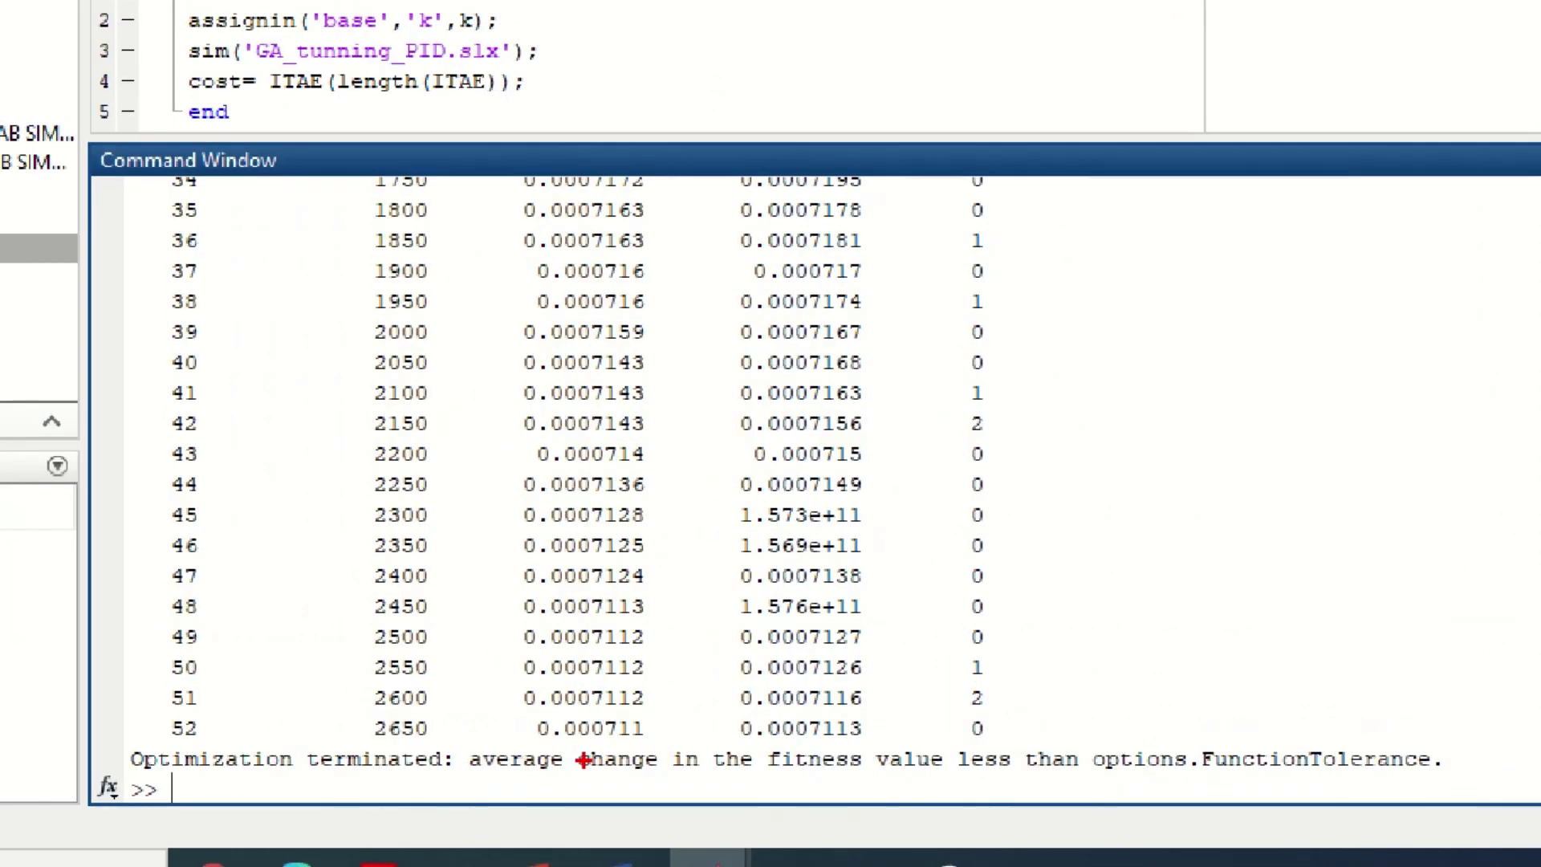
{"action": "left_click_drag", "start_coordinate": [512, 714], "coordinate": [679, 746]}
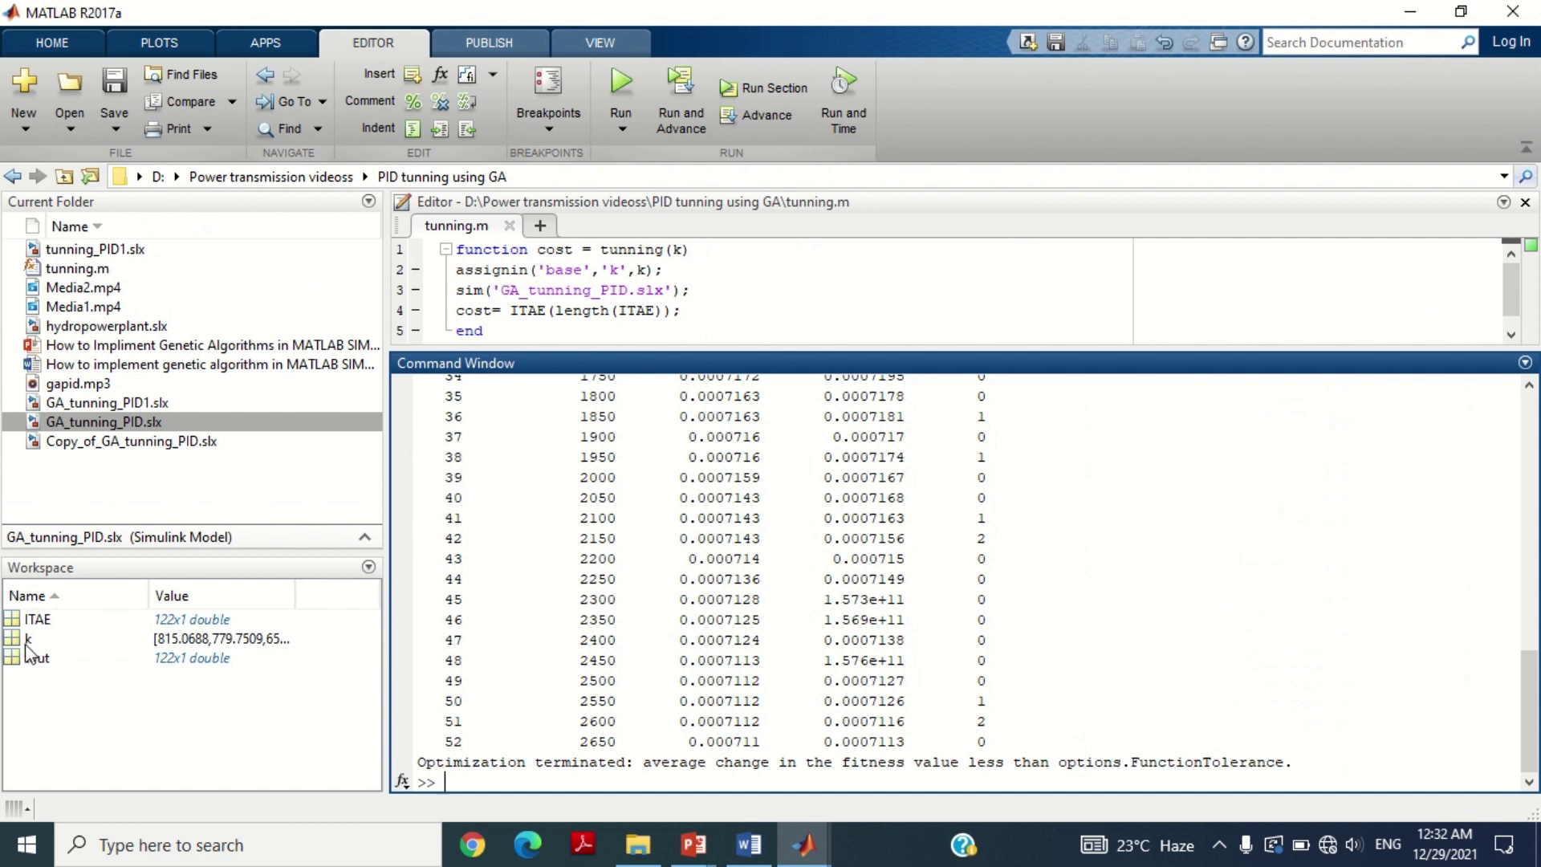
Step: Open the workspace variable k, enlarge its table and examine the three optimized gains
{"action": "left_click", "coordinate": [16, 642]}
{"action": "double_click", "coordinate": [16, 642]}
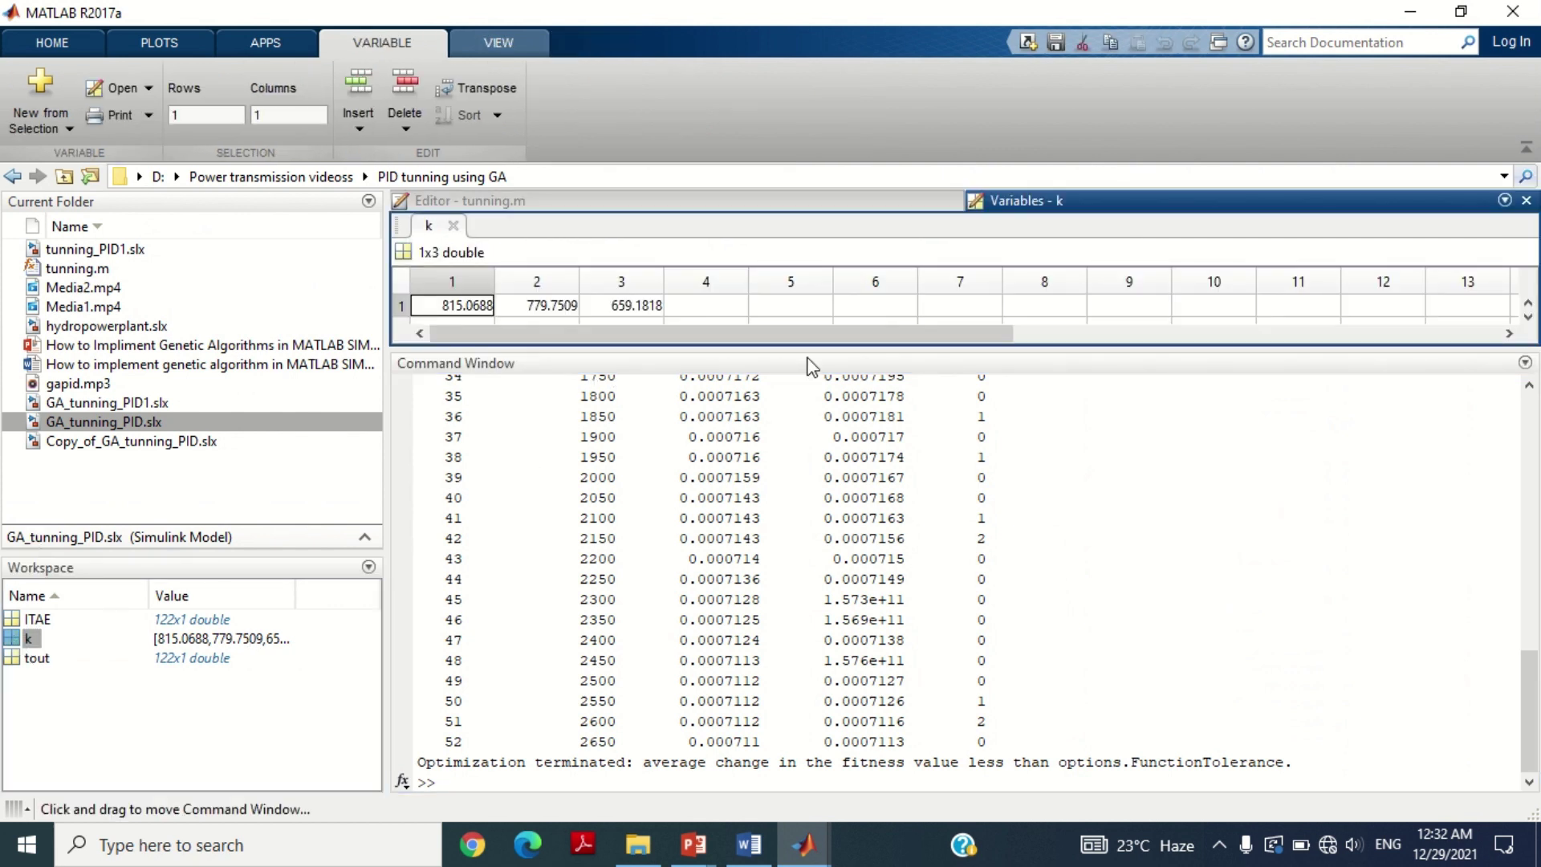
{"action": "left_click_drag", "start_coordinate": [1021, 346], "coordinate": [1019, 399]}
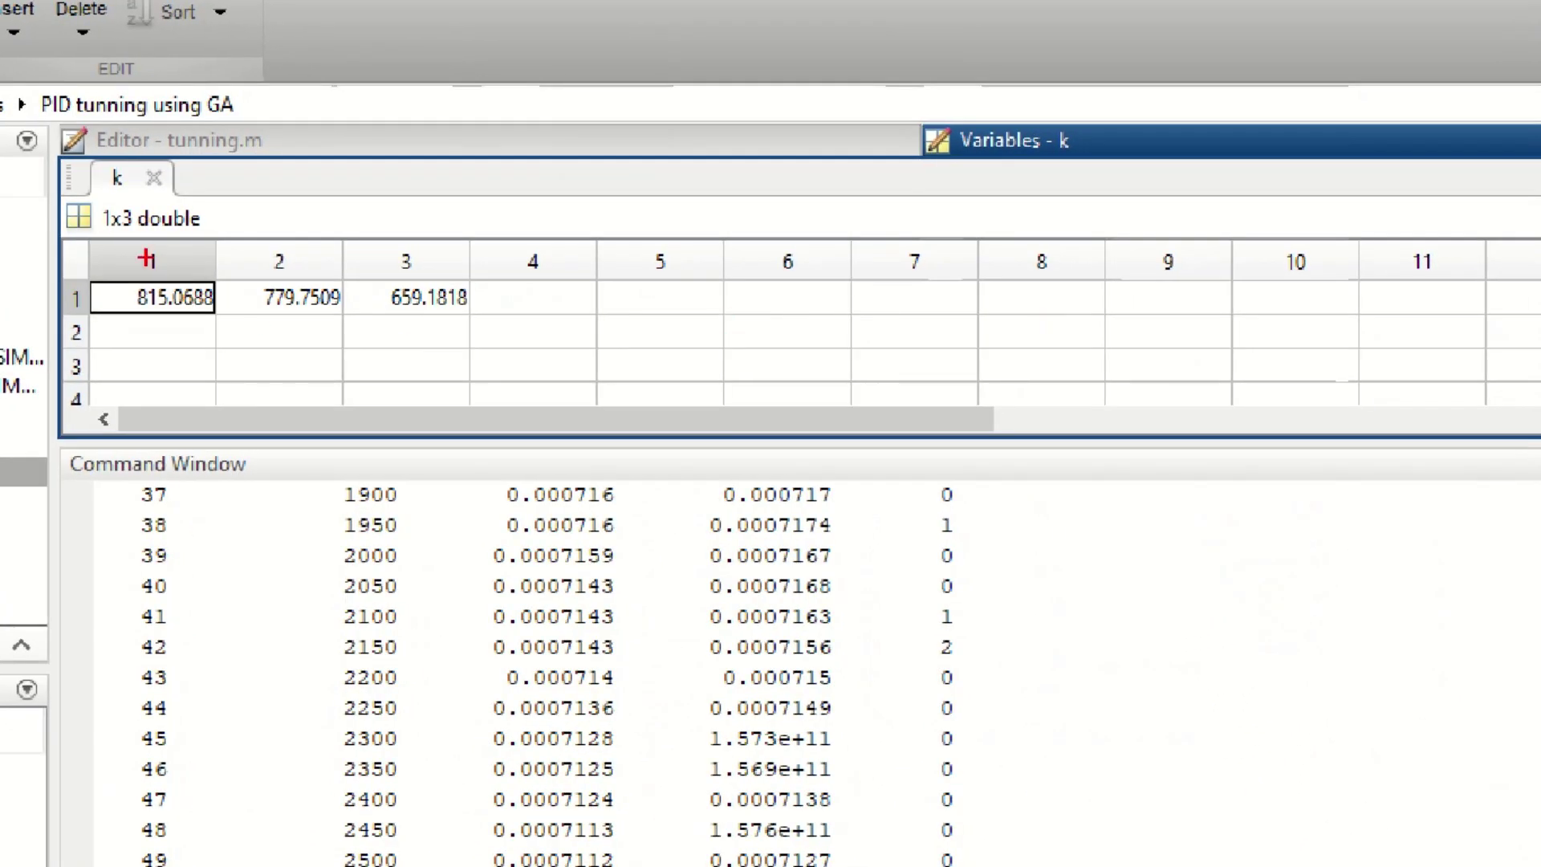
{"action": "mouse_move", "coordinate": [88, 236]}
{"action": "left_mouse_down"}
{"action": "mouse_move", "coordinate": [146, 288]}
{"action": "mouse_move", "coordinate": [509, 342]}
{"action": "mouse_move", "coordinate": [479, 323]}
{"action": "left_mouse_up"}
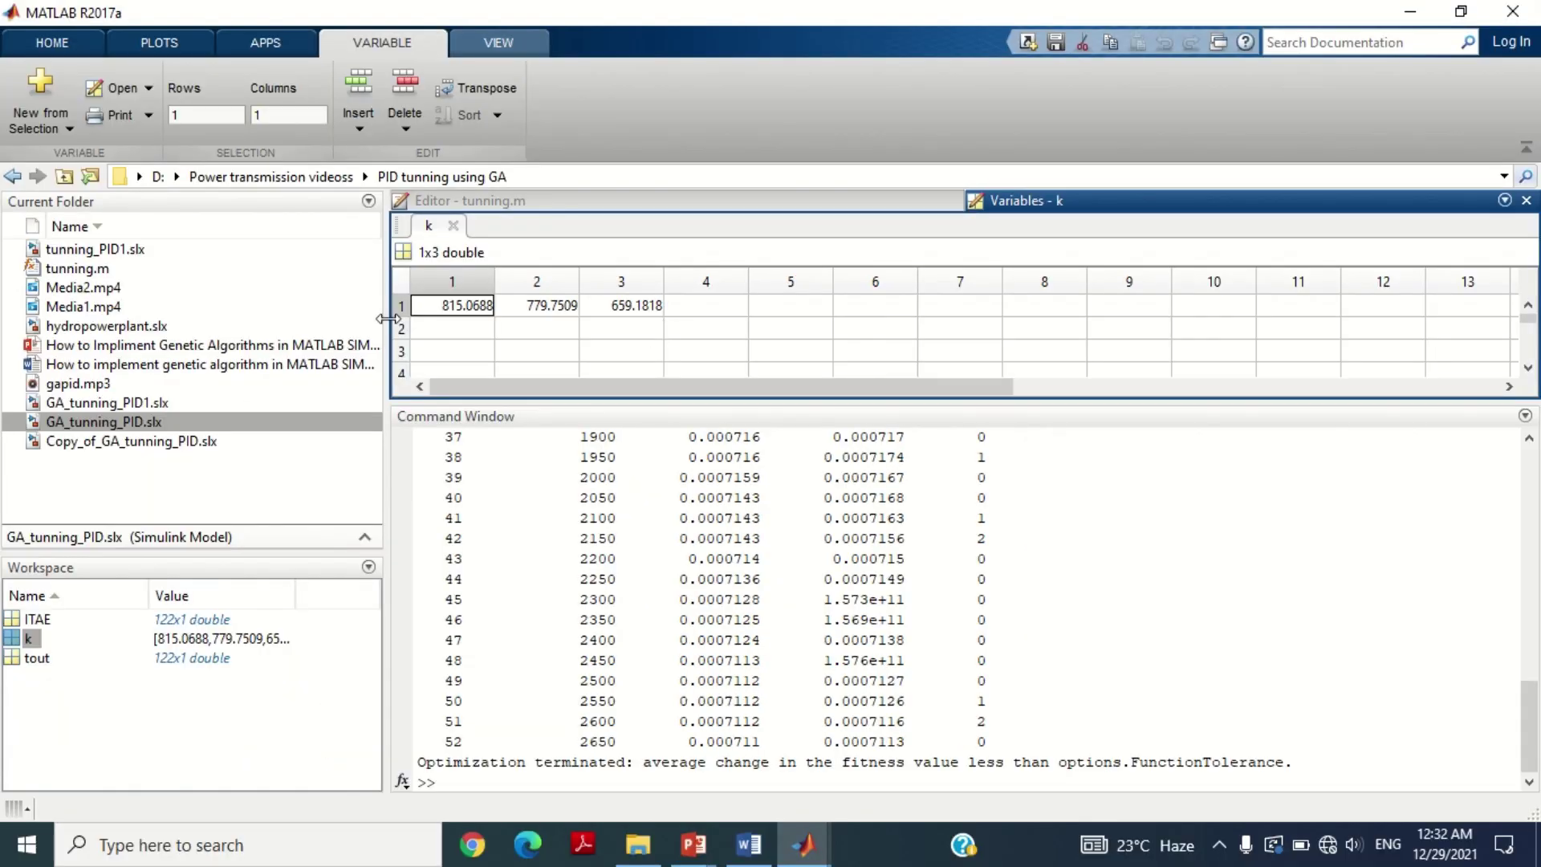
Step: Copy the first element of k into PID Controller1 of the GA_tunning_PID model as the proportional gain, 815.068750240592
{"action": "right_click", "coordinate": [476, 306]}
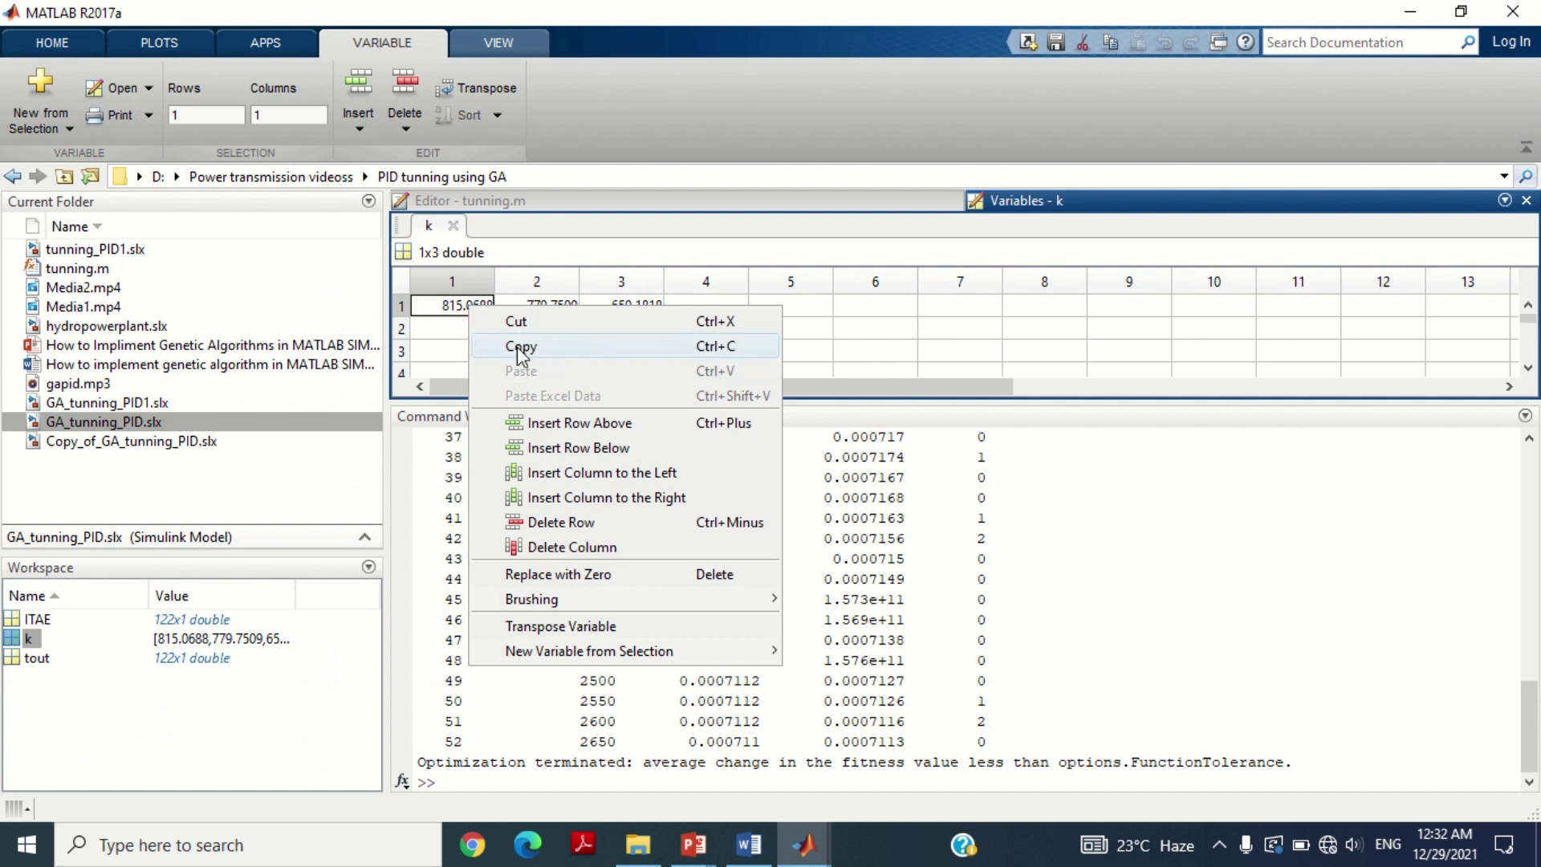
{"action": "left_click", "coordinate": [517, 348]}
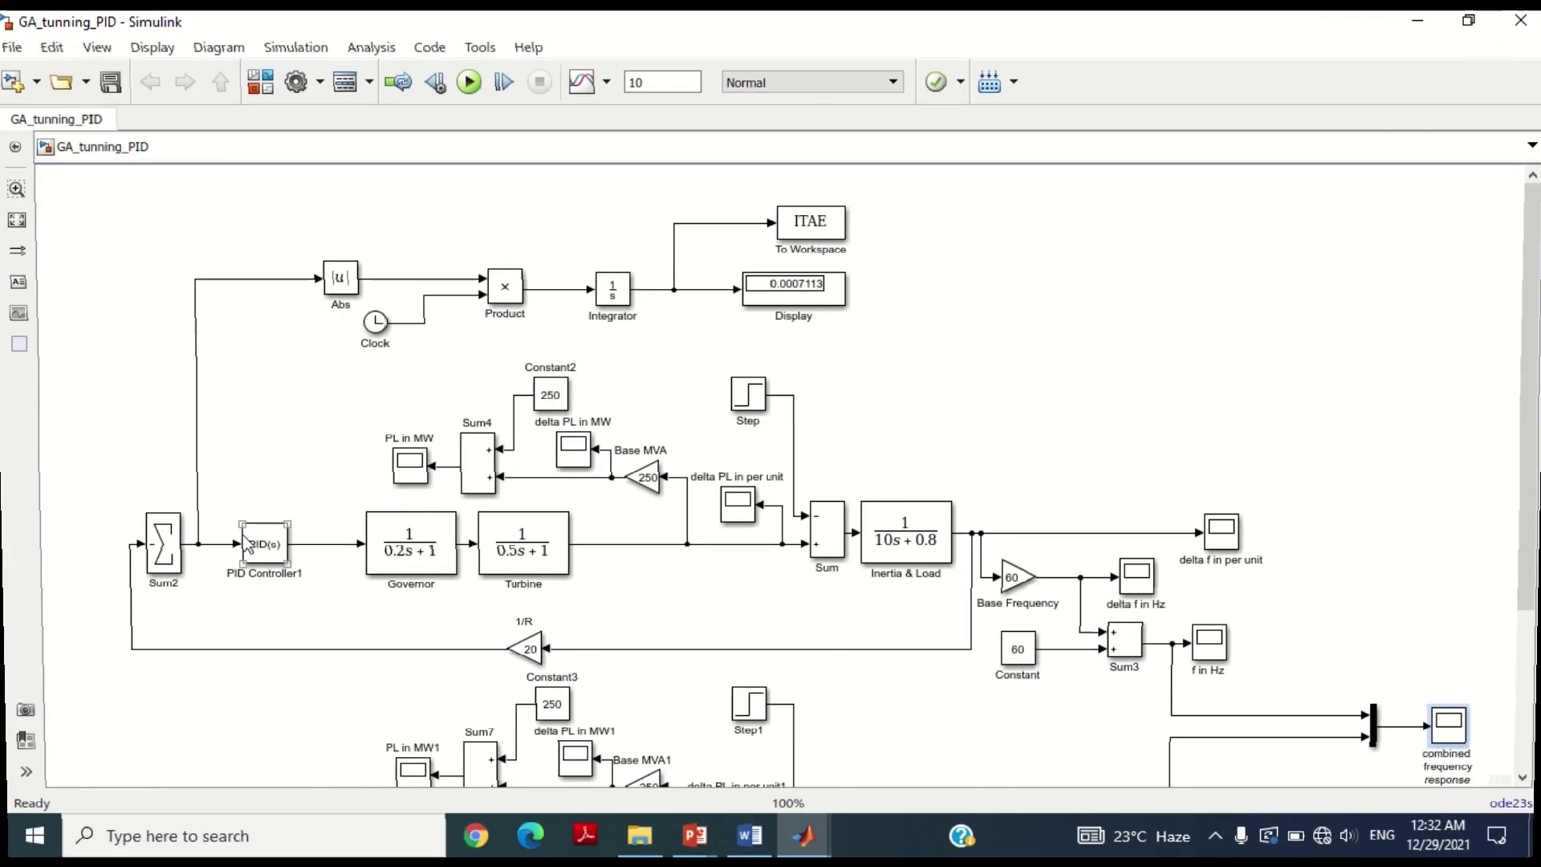
{"action": "double_click", "coordinate": [267, 553]}
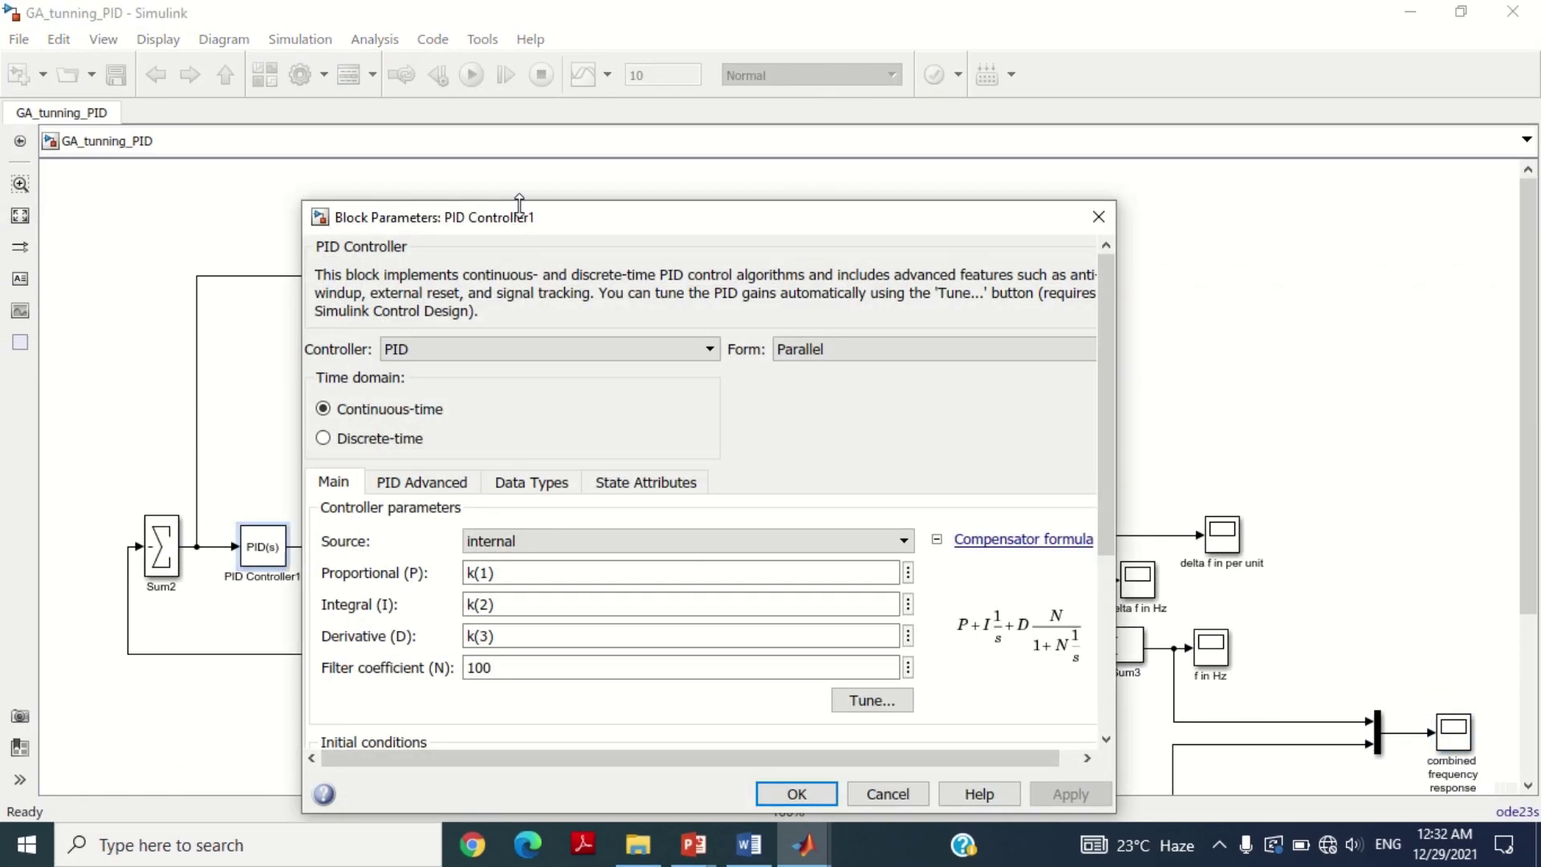
{"action": "left_click_drag", "start_coordinate": [527, 229], "coordinate": [527, 120]}
{"action": "left_click", "coordinate": [520, 463]}
{"action": "double_click", "coordinate": [517, 465]}
{"action": "key", "text": "ctrl+v"}
Step: Copy the second element of k into PID Controller1 as the integral gain, 779.750886715025
{"action": "left_click", "coordinate": [537, 494]}
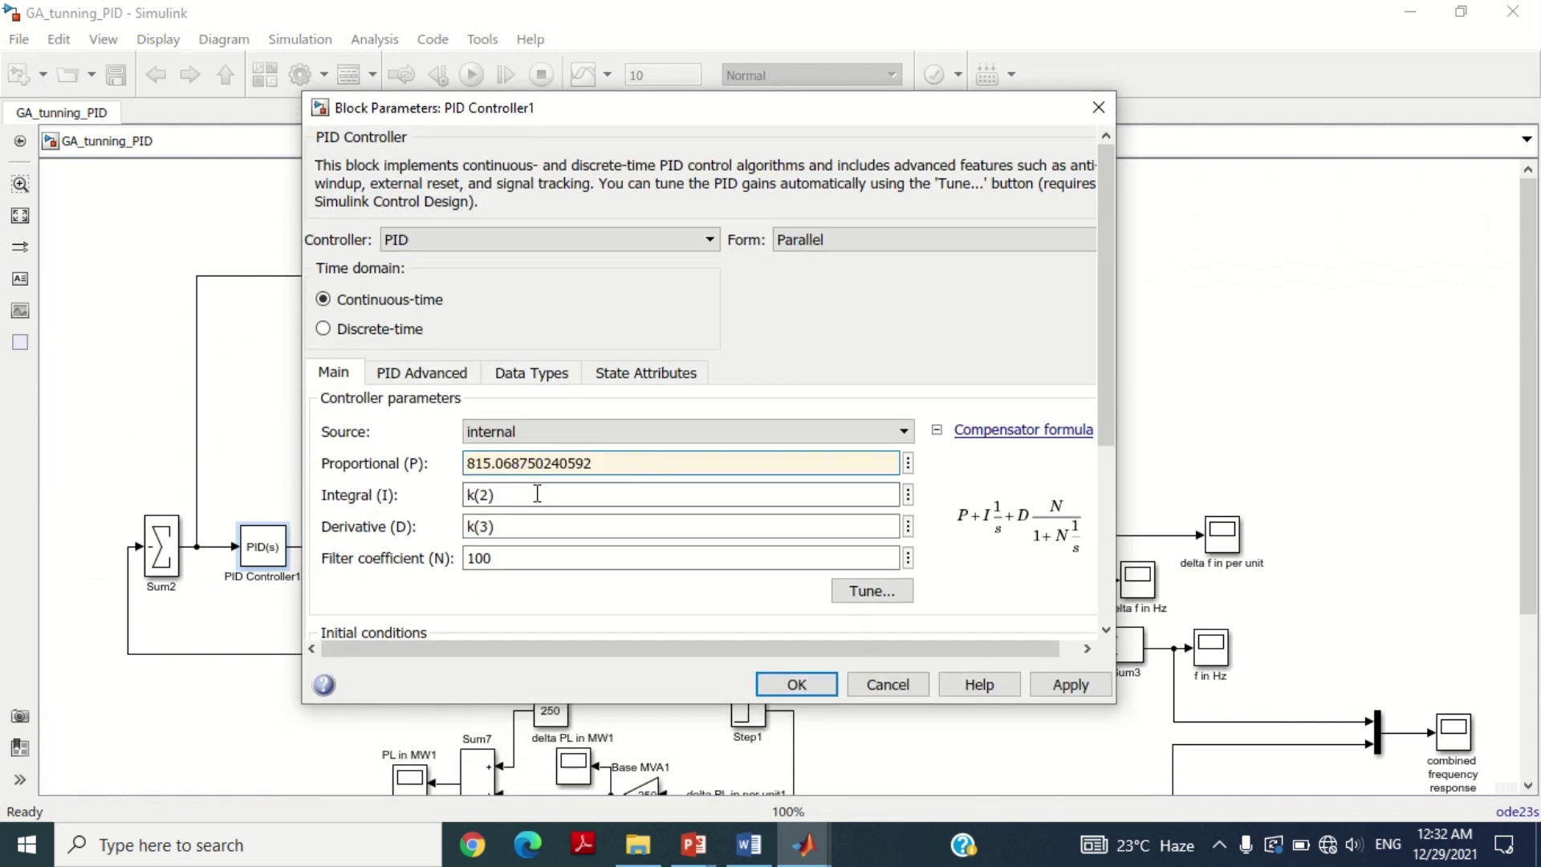
{"action": "double_click", "coordinate": [539, 496]}
{"action": "key", "text": "alt+Tab"}
{"action": "left_click", "coordinate": [537, 305]}
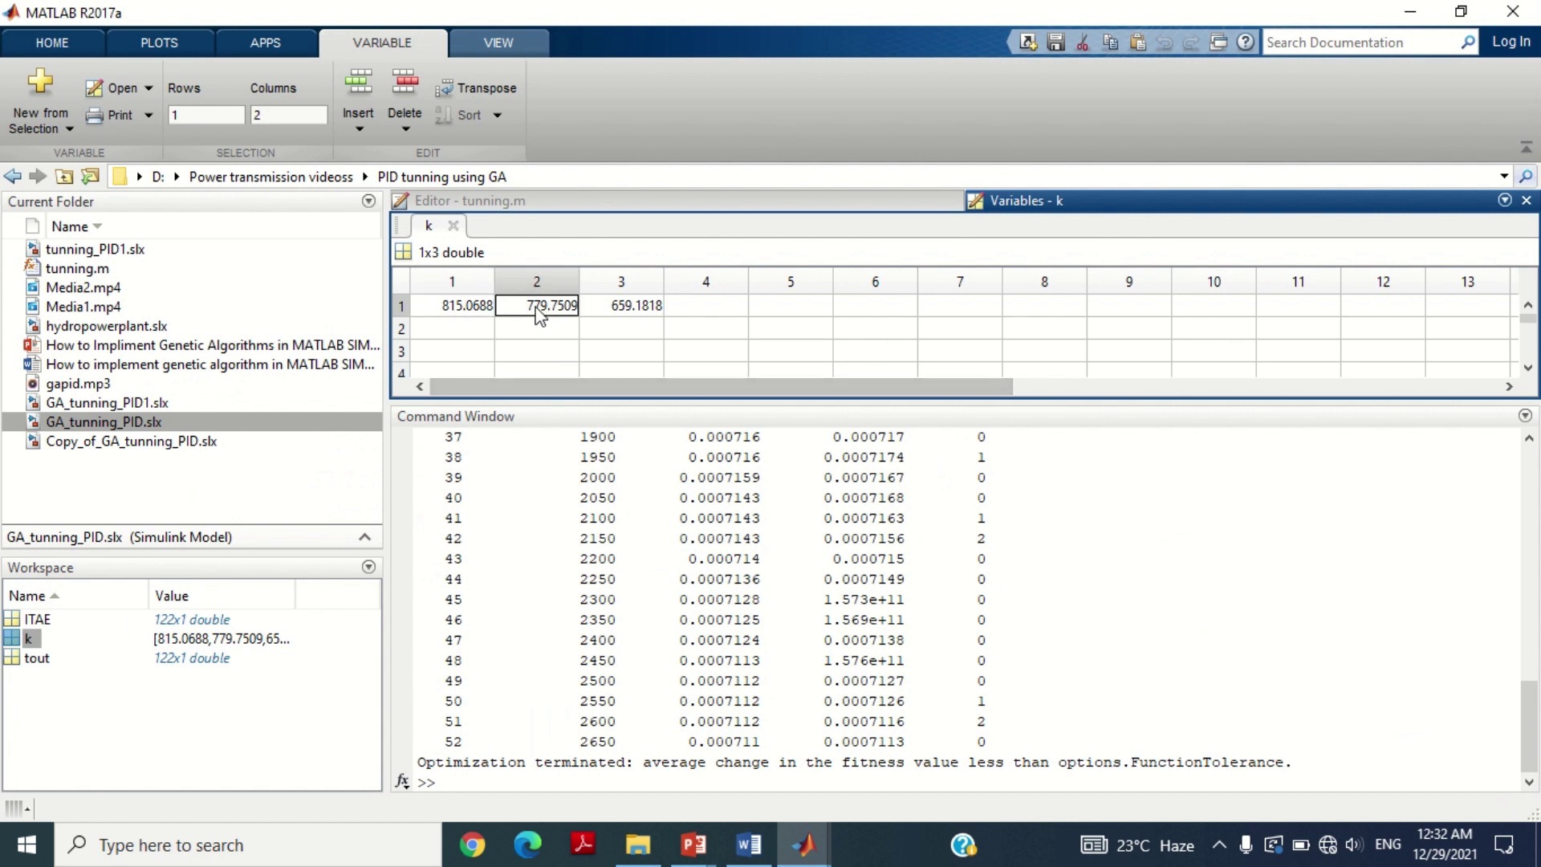
{"action": "right_click", "coordinate": [537, 306]}
{"action": "left_click", "coordinate": [587, 347]}
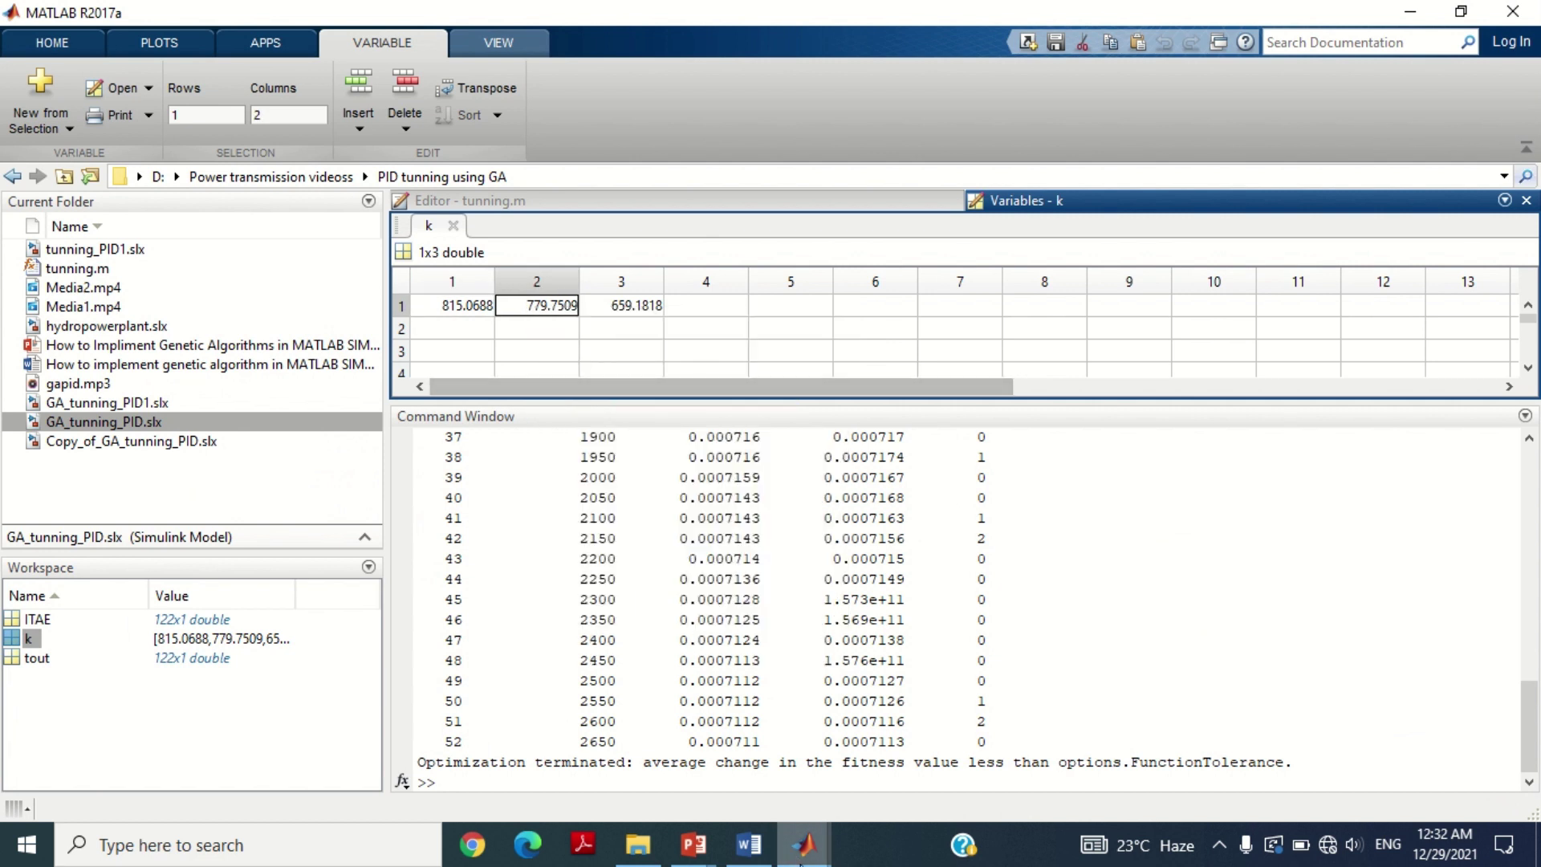
{"action": "mouse_move", "coordinate": [803, 844]}
{"action": "left_click", "coordinate": [1243, 766]}
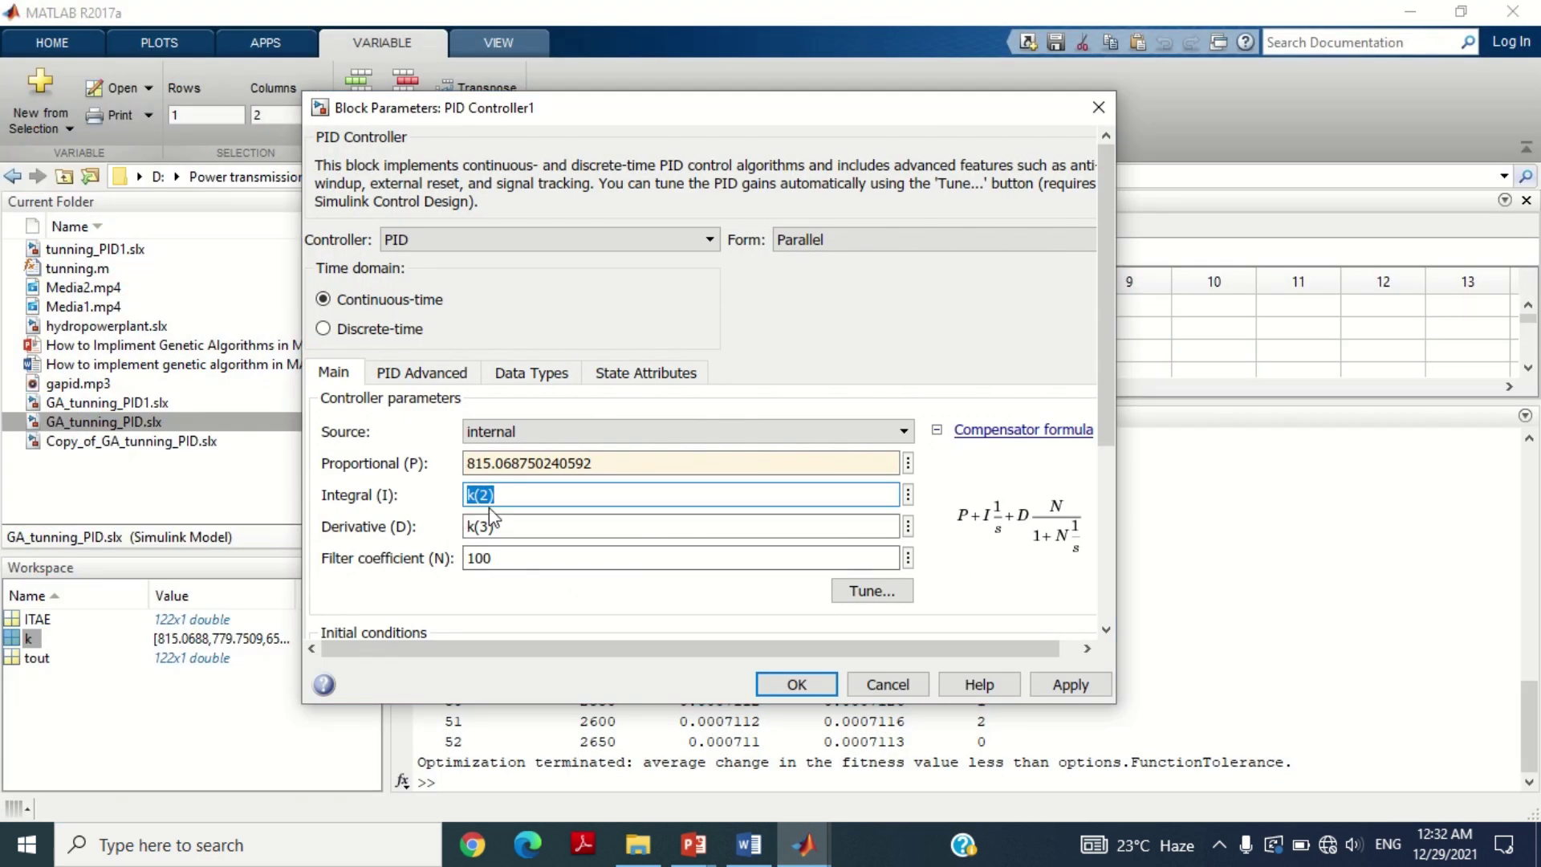
{"action": "key", "text": "ctrl+v"}
Step: Copy the third element of k into PID Controller1 as the derivative gain, 659.181795675882, and accept the block parameters
{"action": "mouse_move", "coordinate": [803, 843]}
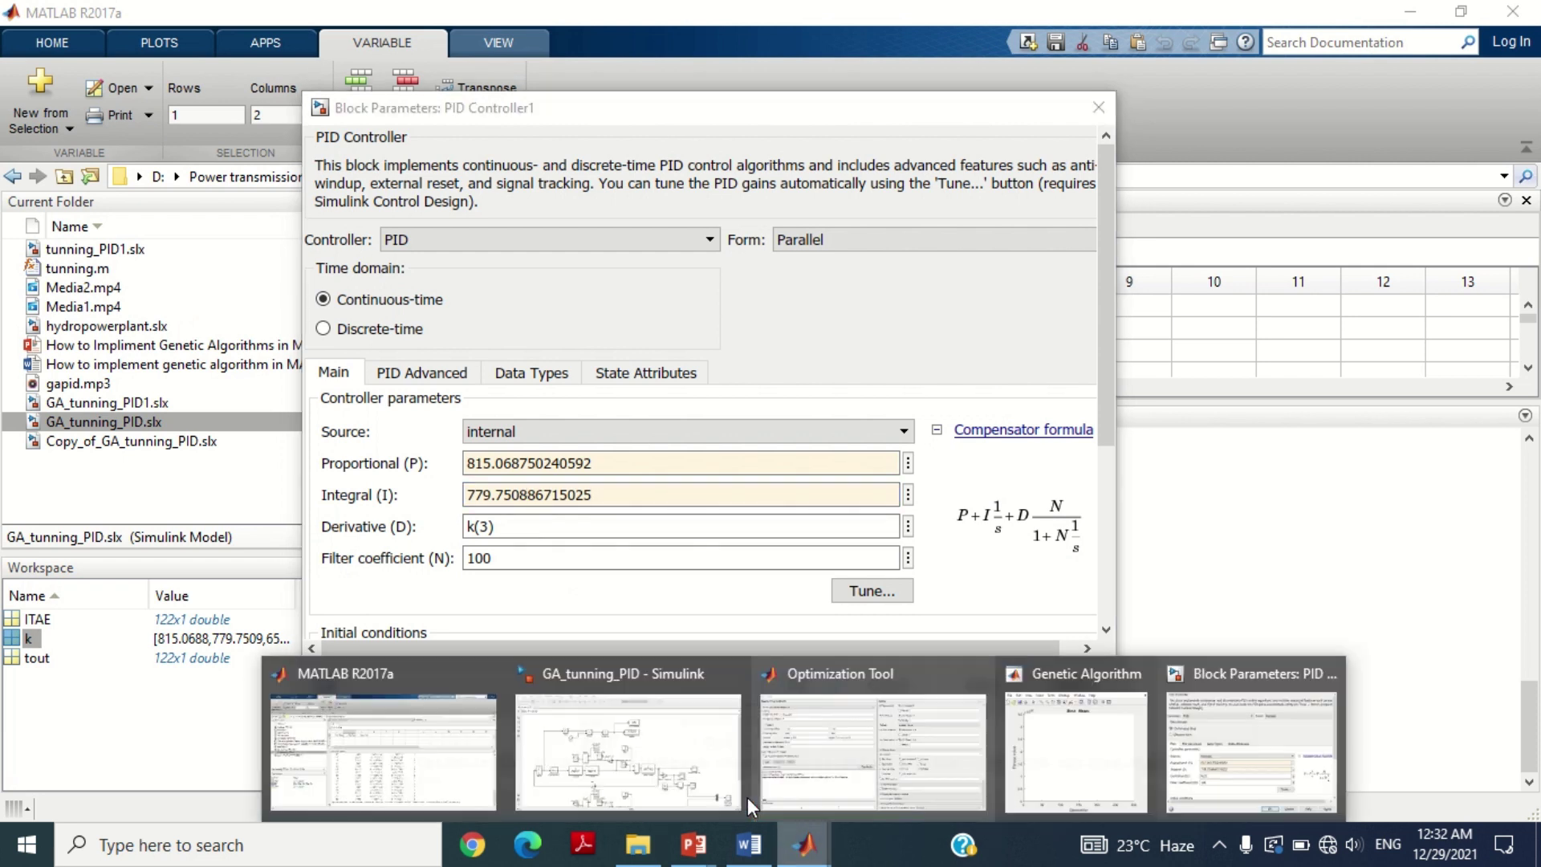
{"action": "left_click", "coordinate": [416, 740]}
{"action": "left_click", "coordinate": [620, 305]}
{"action": "right_click", "coordinate": [620, 299]}
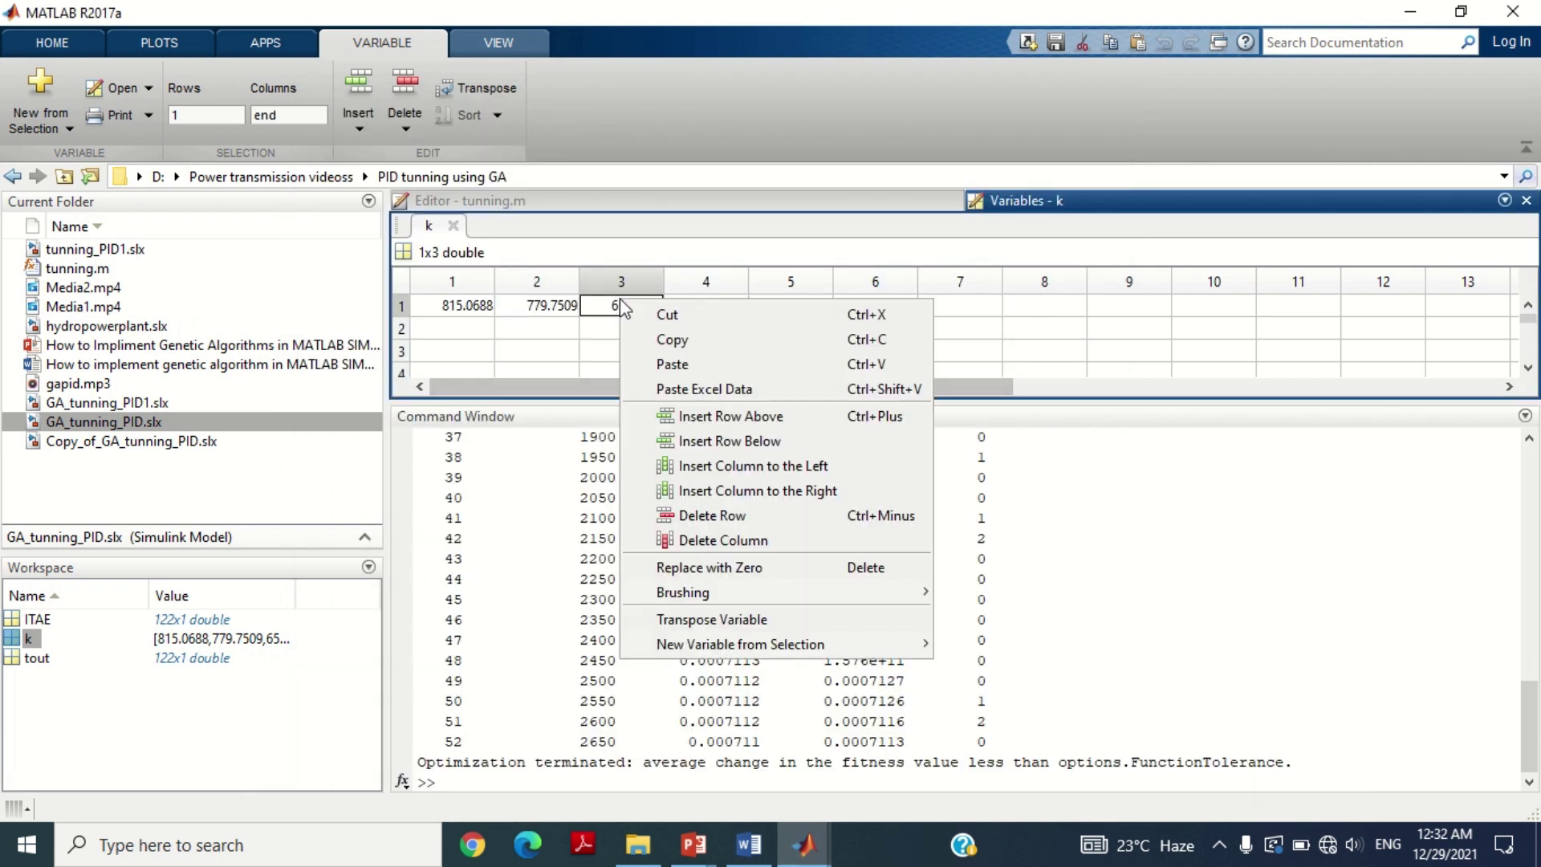
{"action": "left_click", "coordinate": [681, 341]}
{"action": "mouse_move", "coordinate": [802, 843]}
{"action": "left_click", "coordinate": [1243, 766]}
{"action": "left_click", "coordinate": [719, 527]}
{"action": "key", "text": "ctrl+a"}
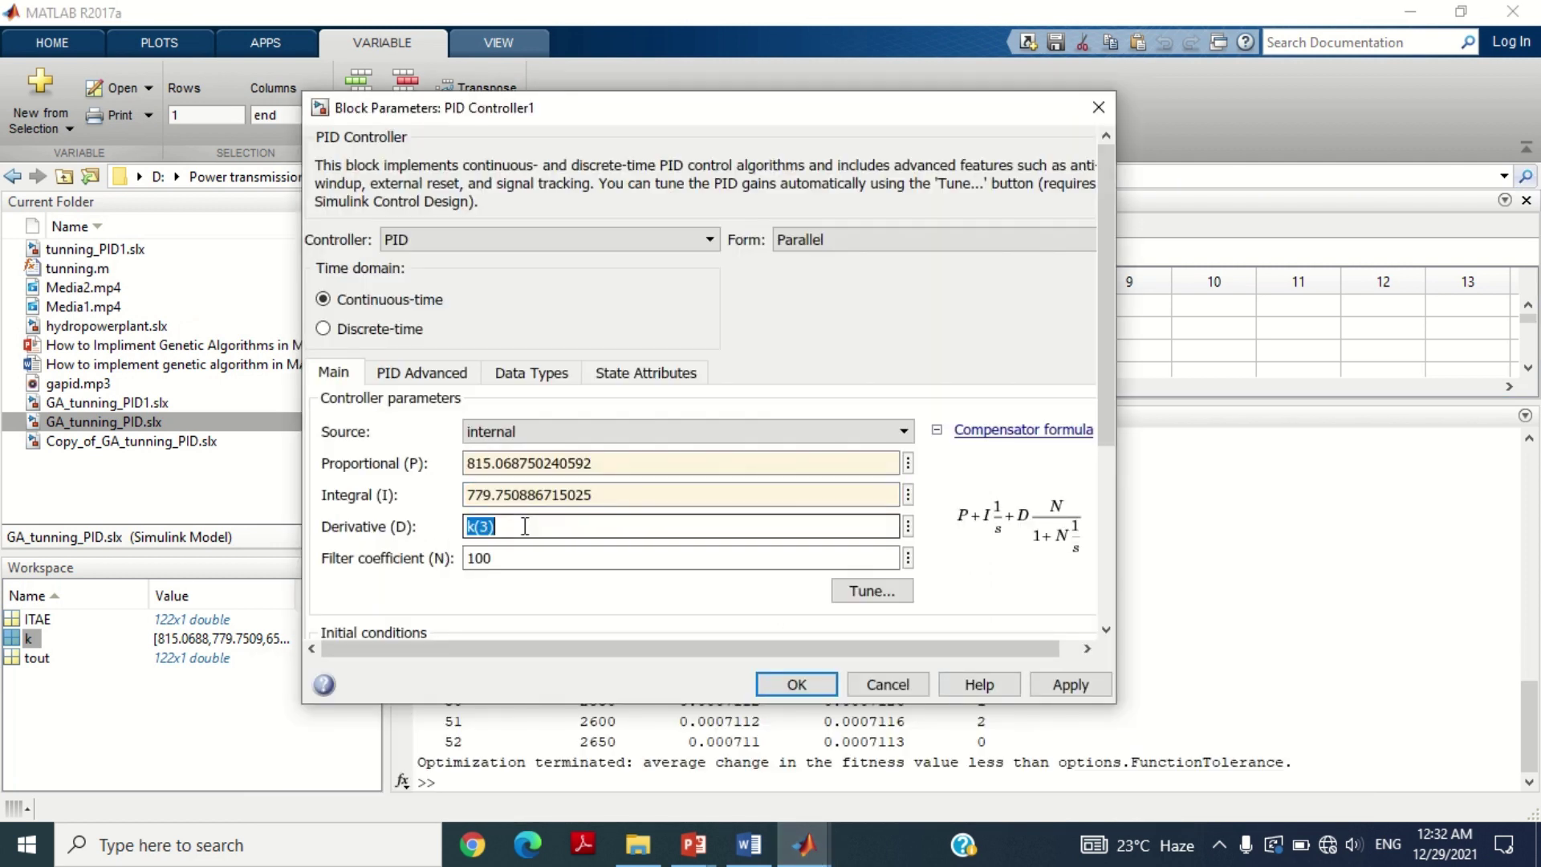
{"action": "key", "text": "ctrl+v"}
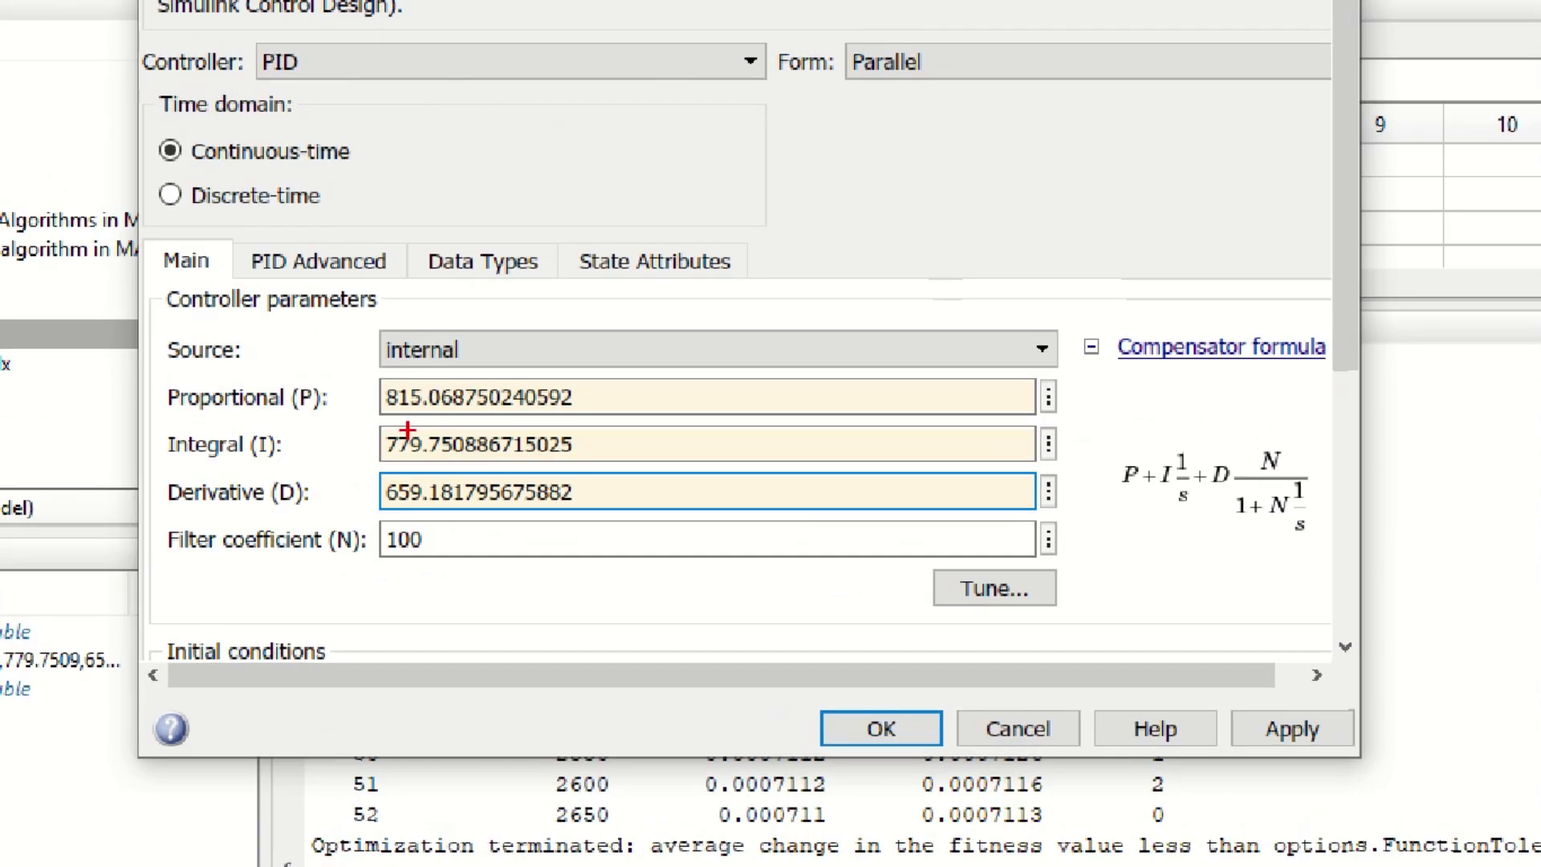
{"action": "mouse_move", "coordinate": [359, 371]}
{"action": "left_mouse_down"}
{"action": "mouse_move", "coordinate": [594, 486]}
{"action": "mouse_move", "coordinate": [625, 518]}
{"action": "left_mouse_up"}
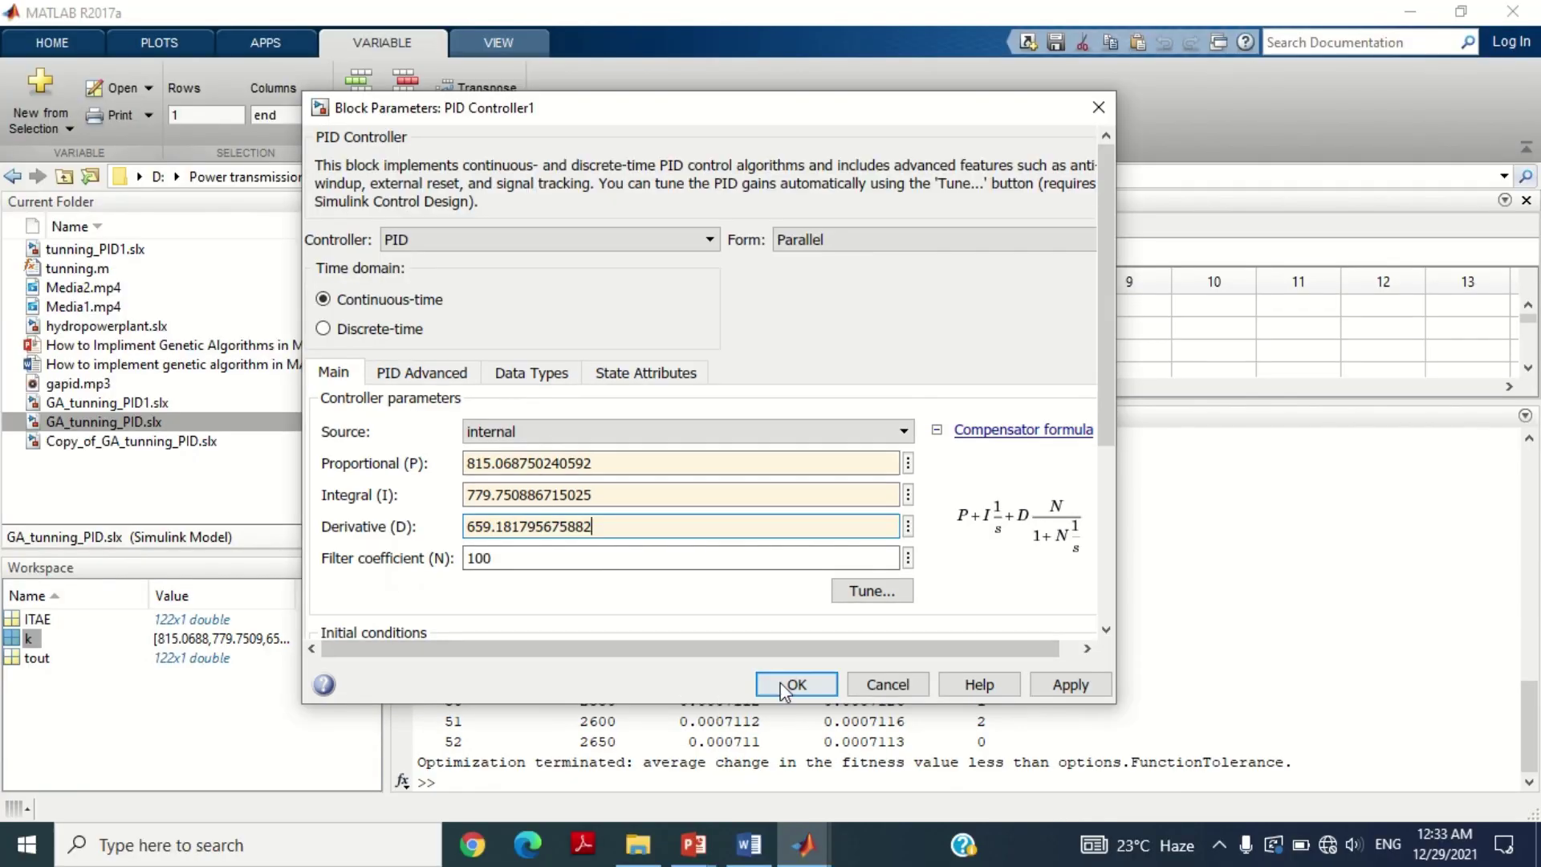
{"action": "left_click", "coordinate": [863, 737]}
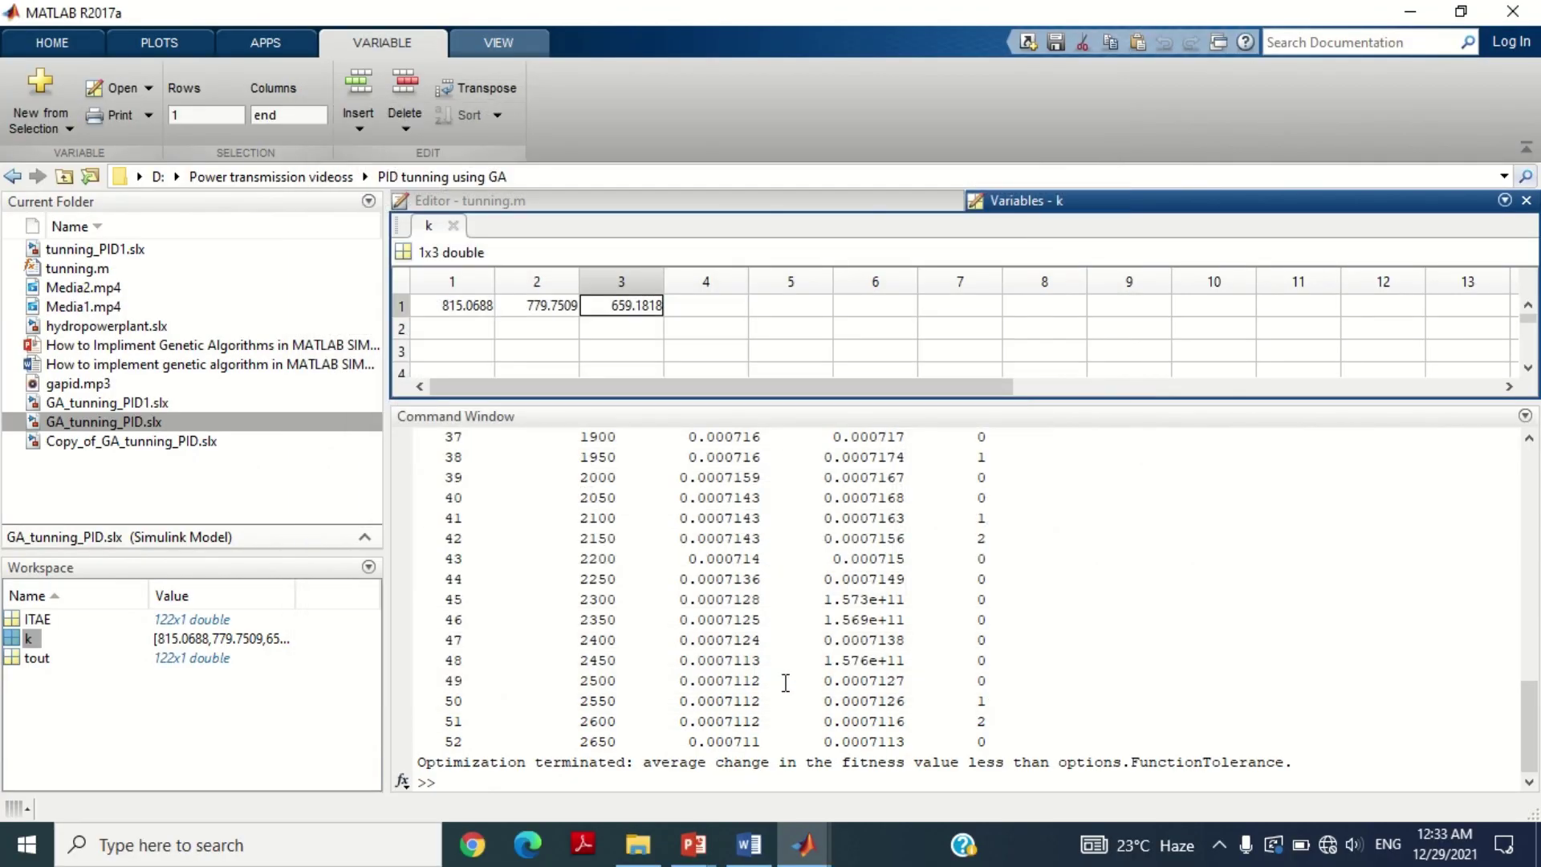
Step: Run the GA_tunning_PID simulation with the new gains and open the combined frequency response scope
{"action": "mouse_move", "coordinate": [803, 844]}
{"action": "left_click", "coordinate": [823, 781]}
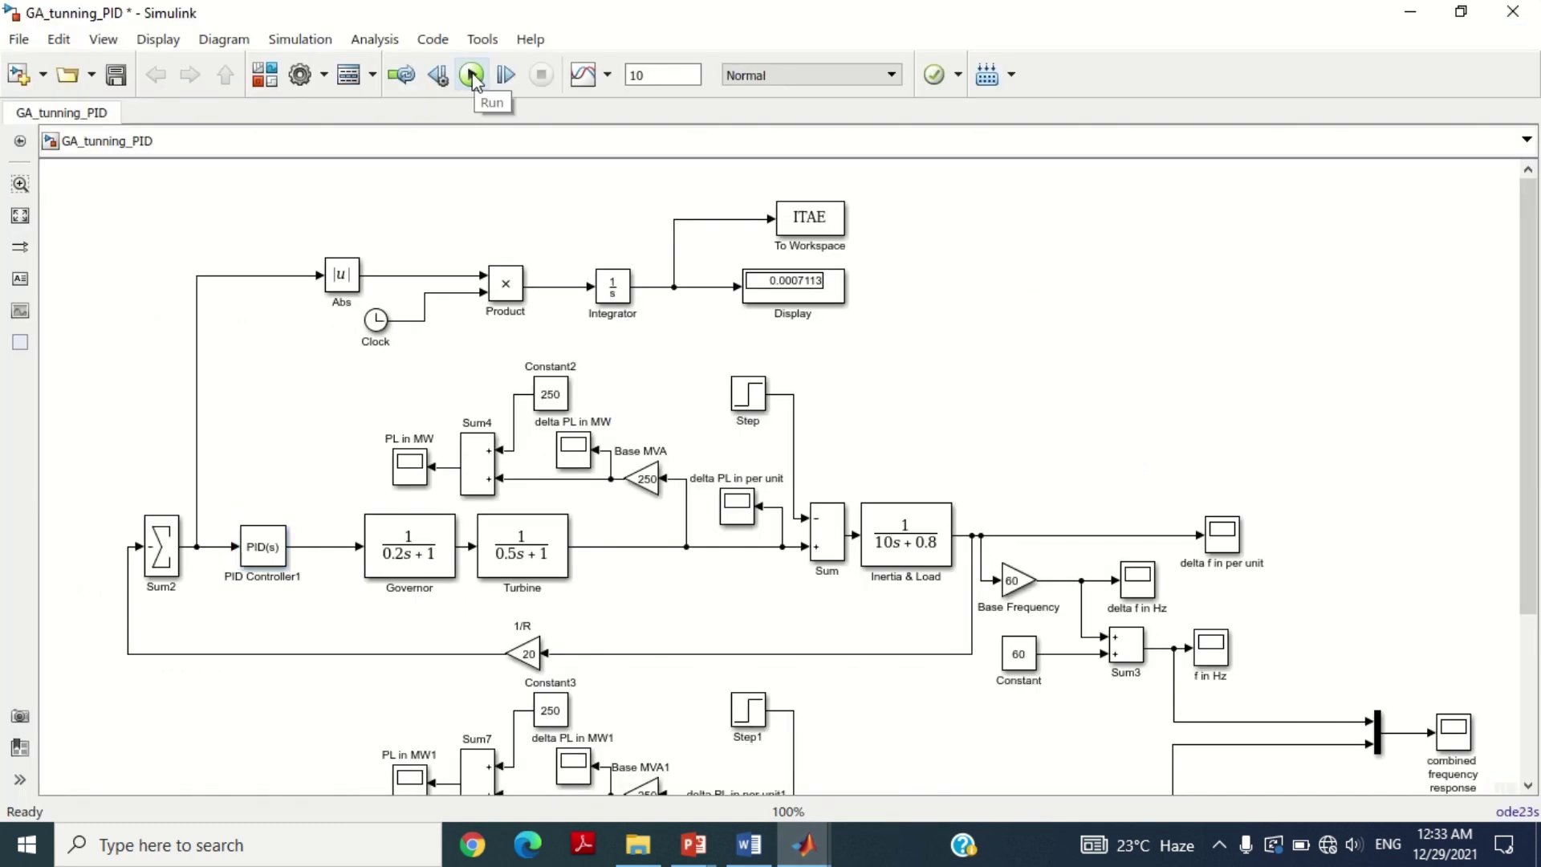
{"action": "left_click", "coordinate": [472, 75]}
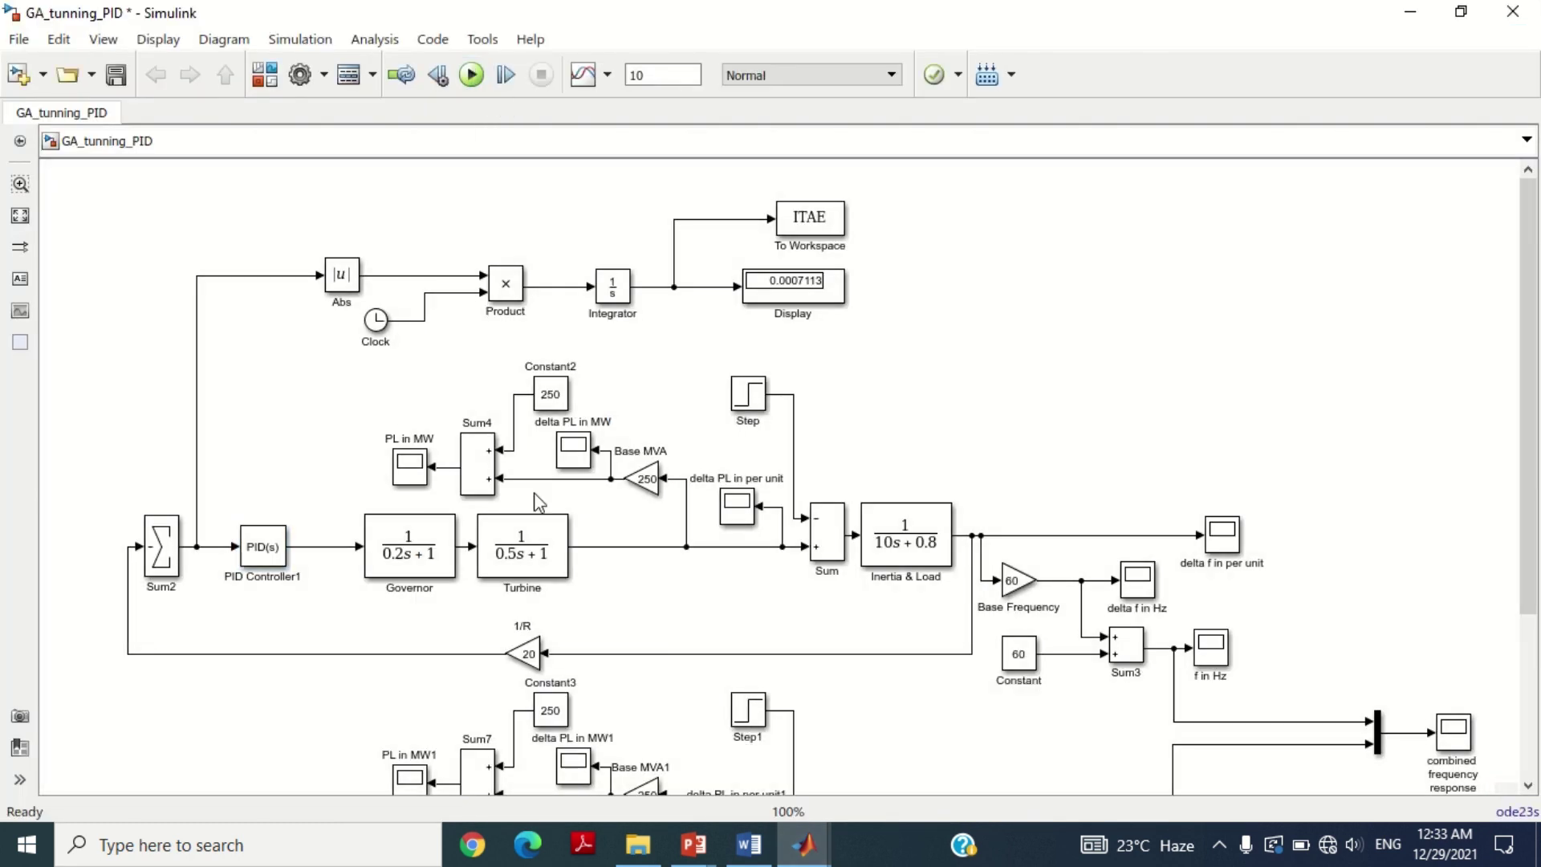
{"action": "left_click_drag", "start_coordinate": [1534, 365], "coordinate": [1485, 513]}
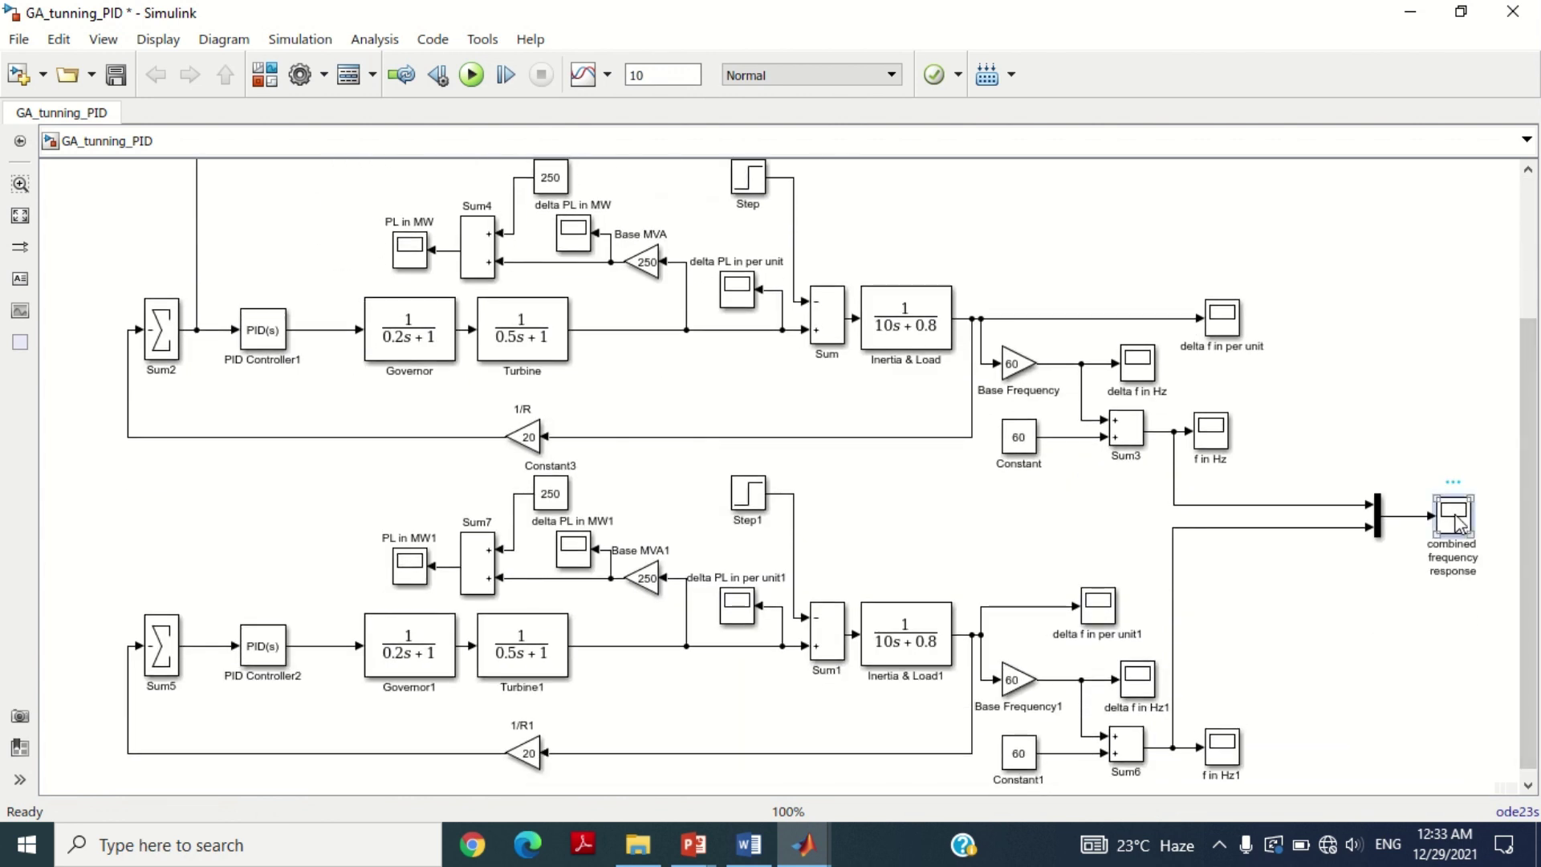
{"action": "double_click", "coordinate": [1457, 518]}
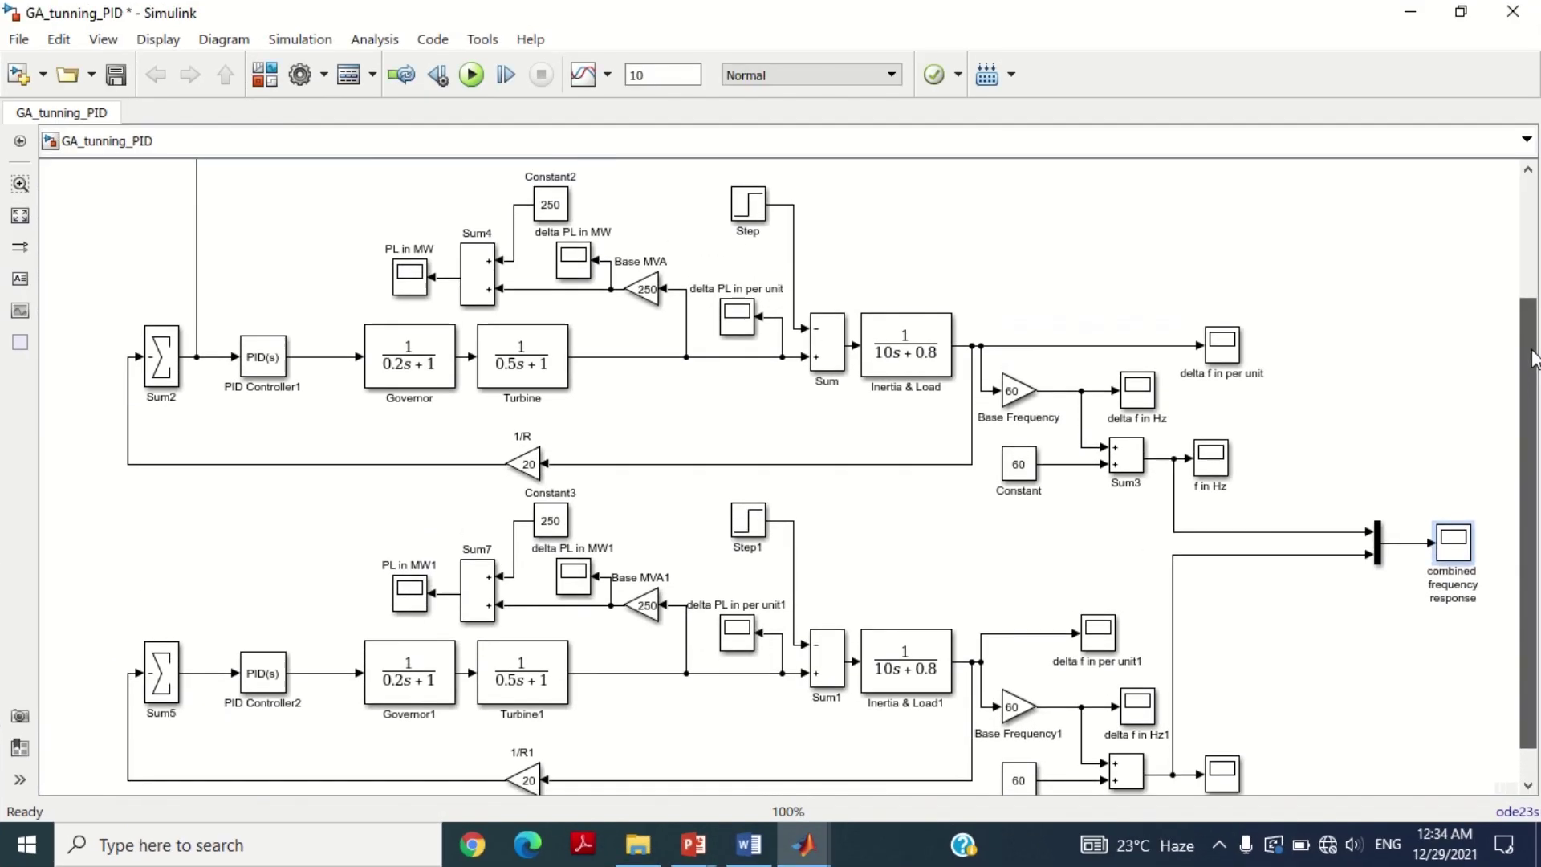
{"action": "scroll", "coordinate": [1386, 326], "scroll_direction": "down", "scroll_amount": 1}
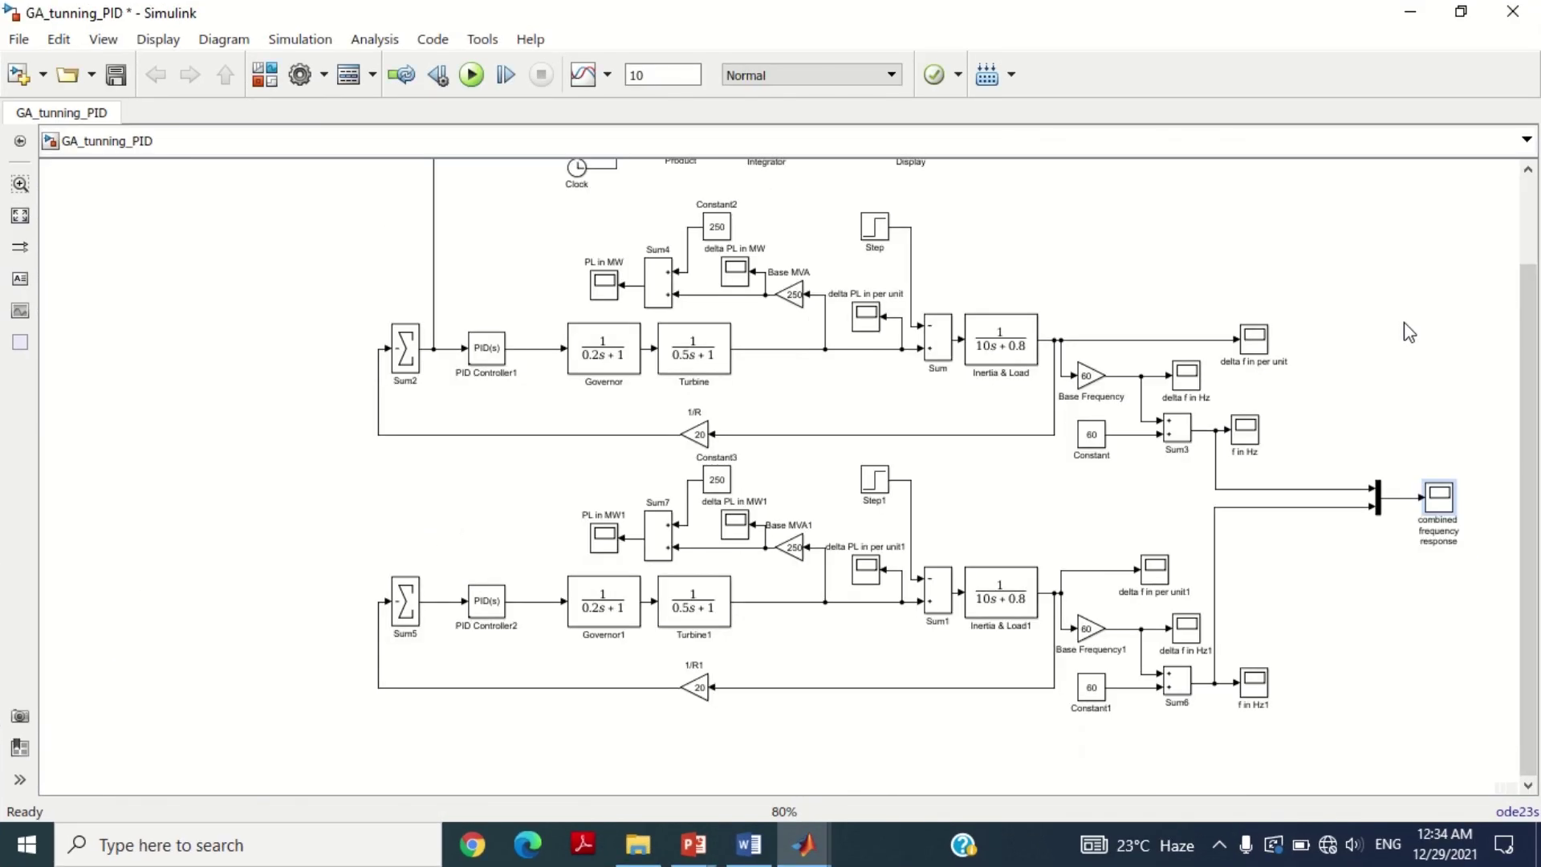
{"action": "left_click_drag", "start_coordinate": [1533, 349], "coordinate": [1538, 276]}
{"action": "left_click", "coordinate": [1361, 279]}
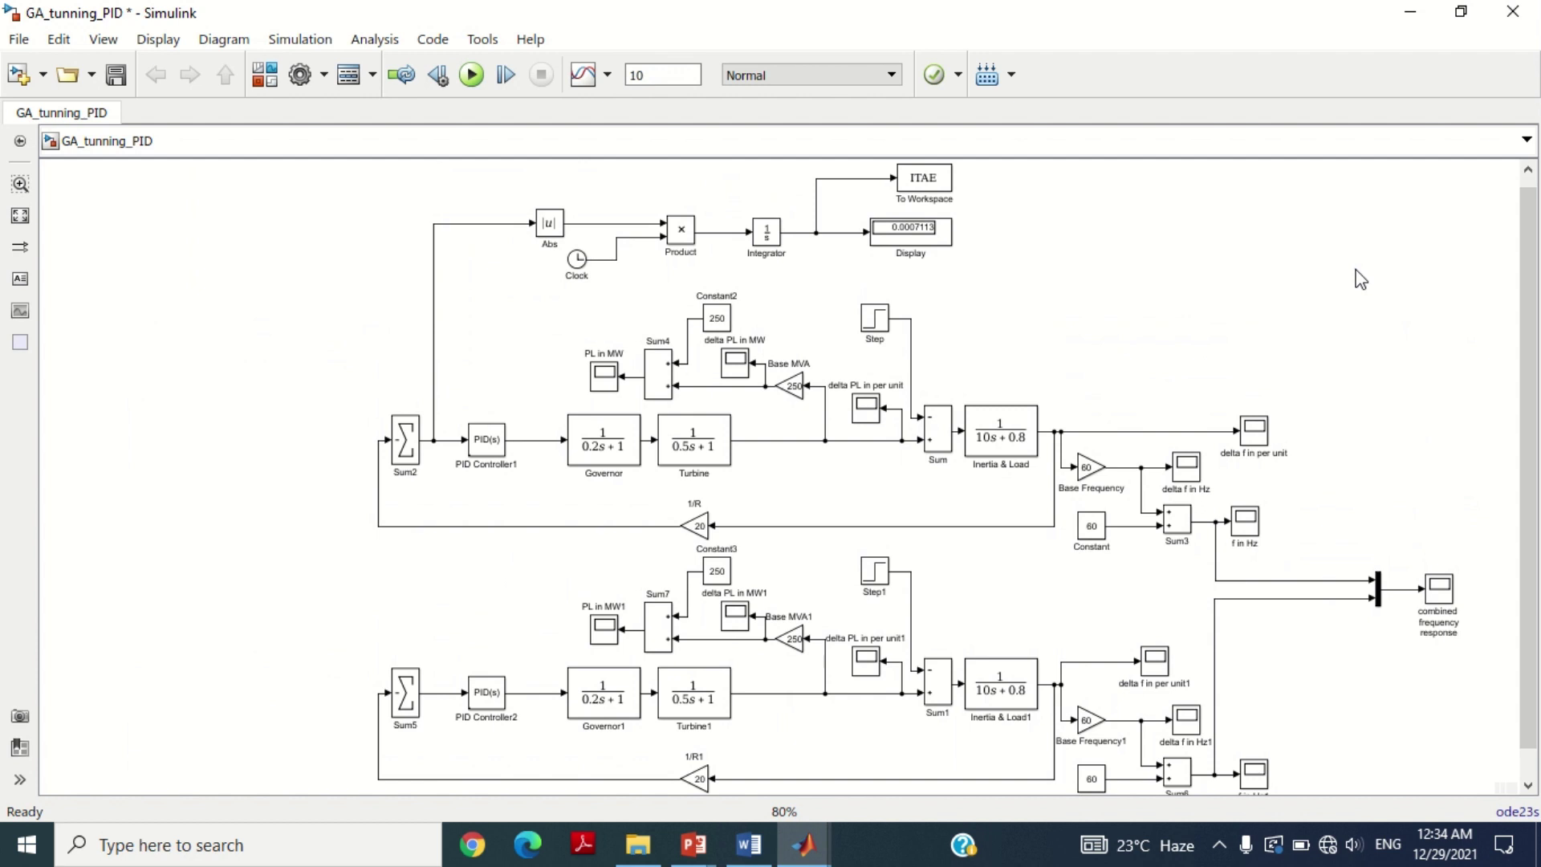